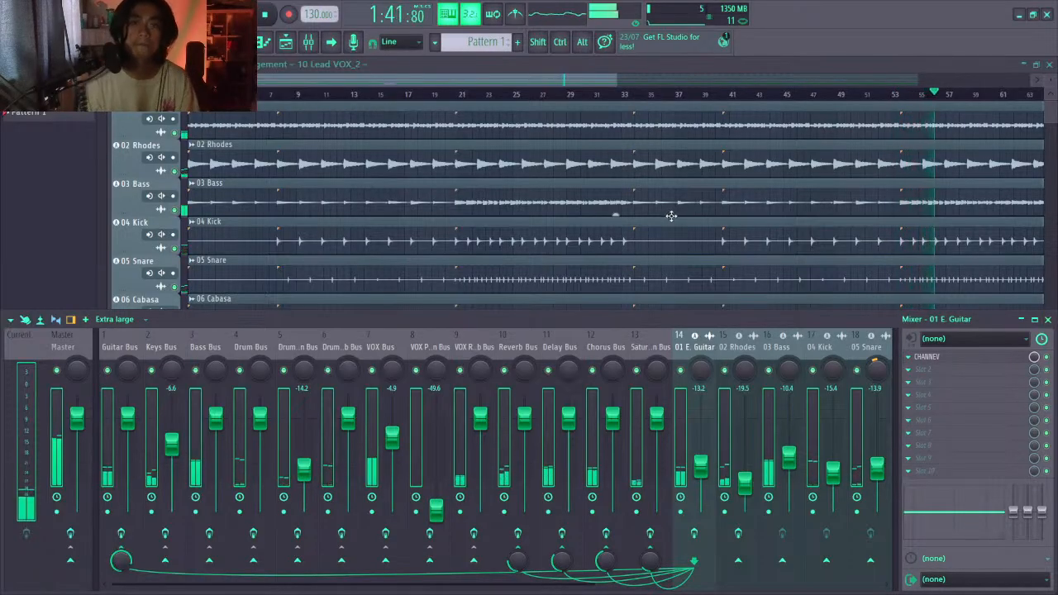
Close the mixer, listen to the song through to its end in the playlist, and stop playback
click(1047, 319)
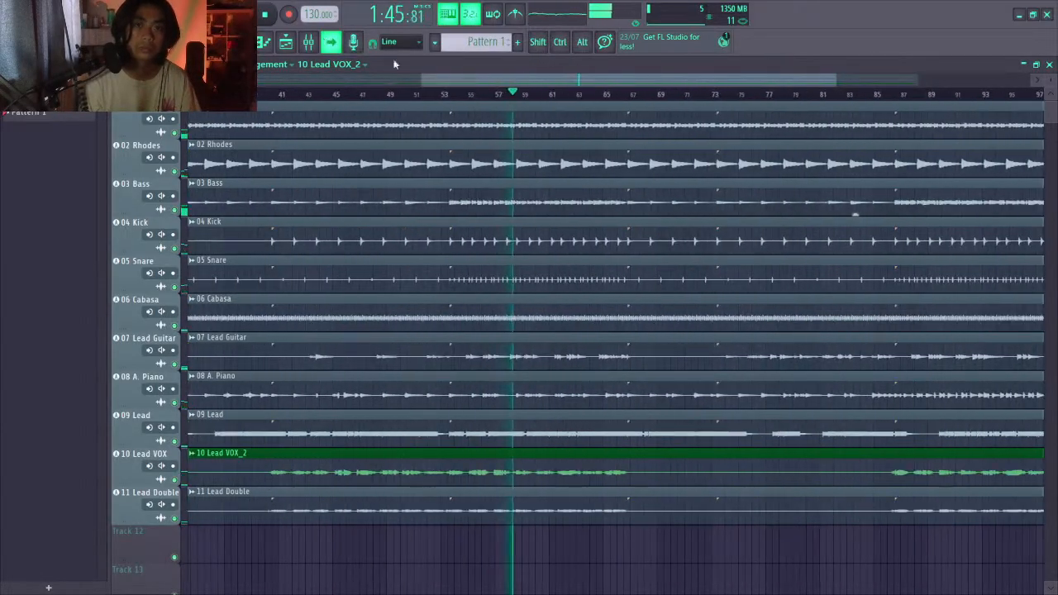
drag(393, 55, 807, 34)
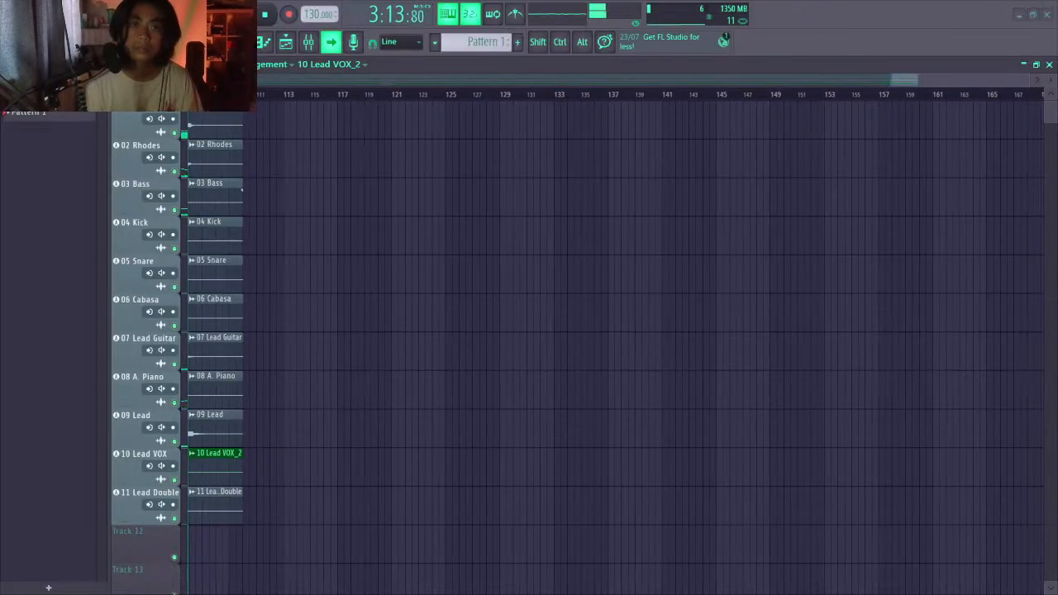
key(space)
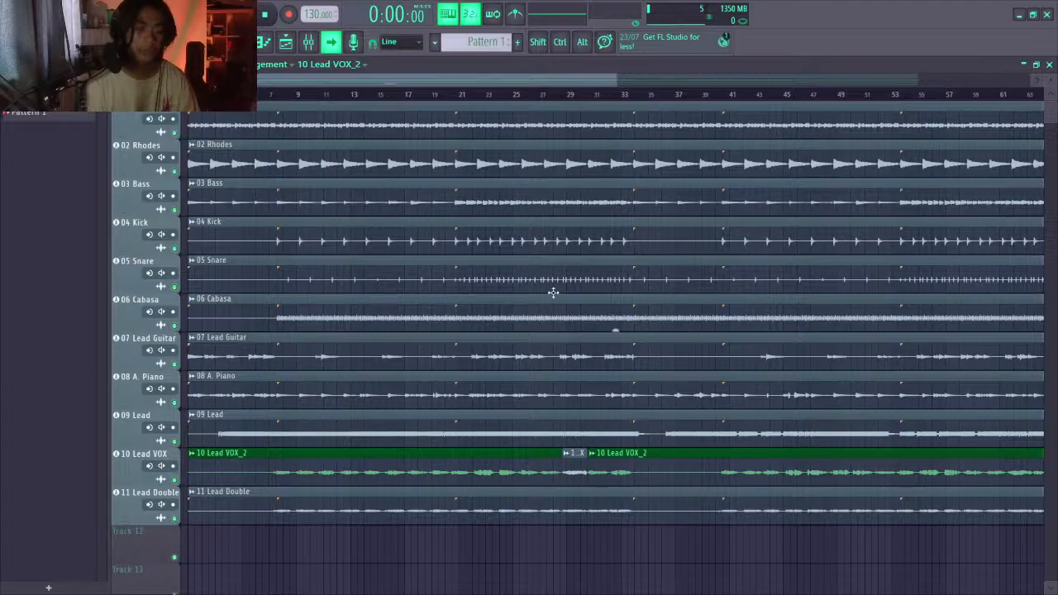
Play the song from the start and check the mixer levels across to the 11 Lead Double track
click(308, 43)
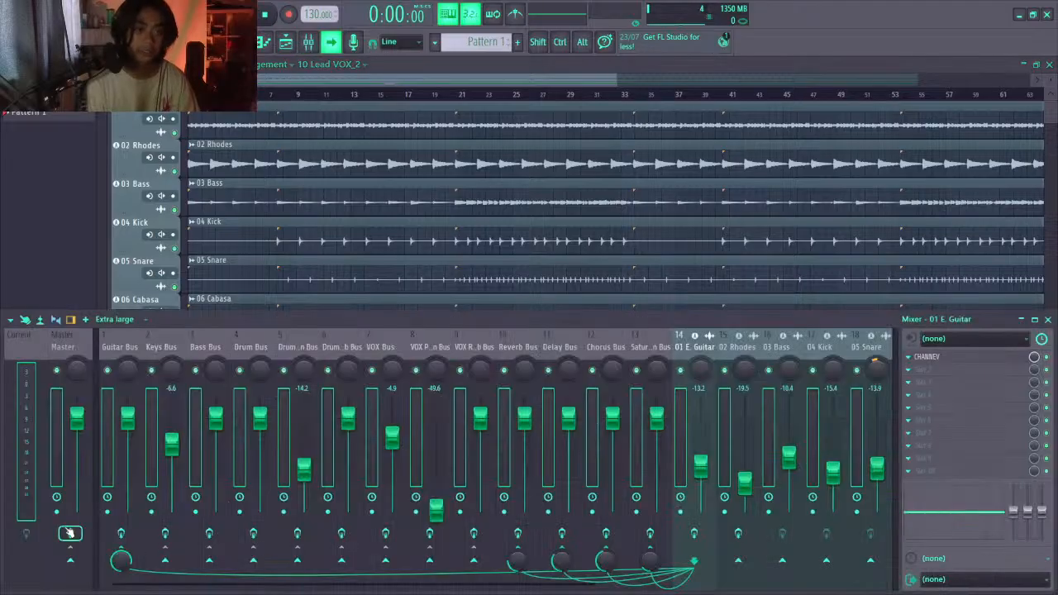
key(F9)
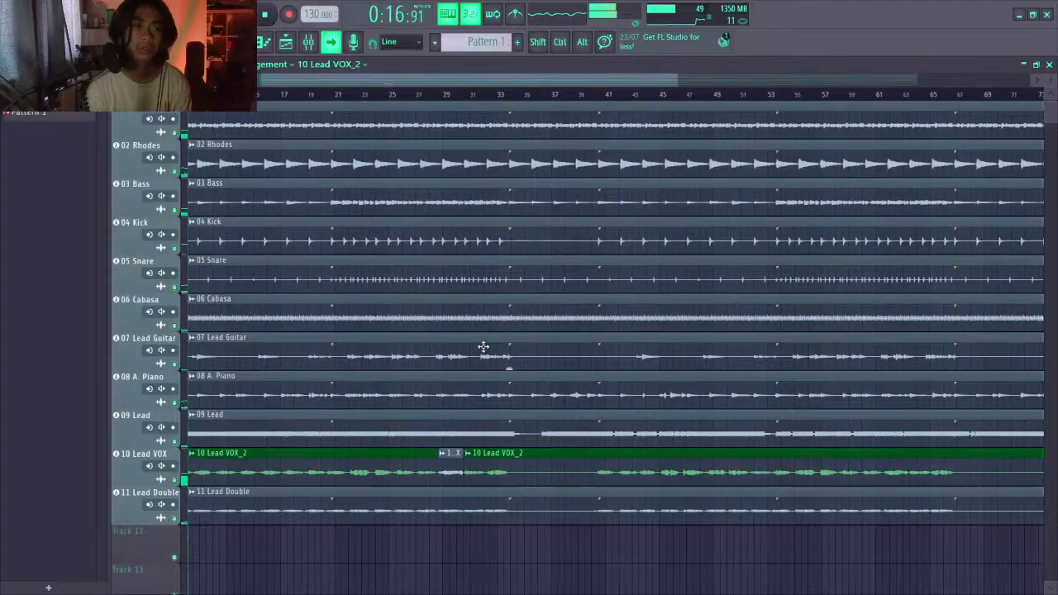
click(309, 43)
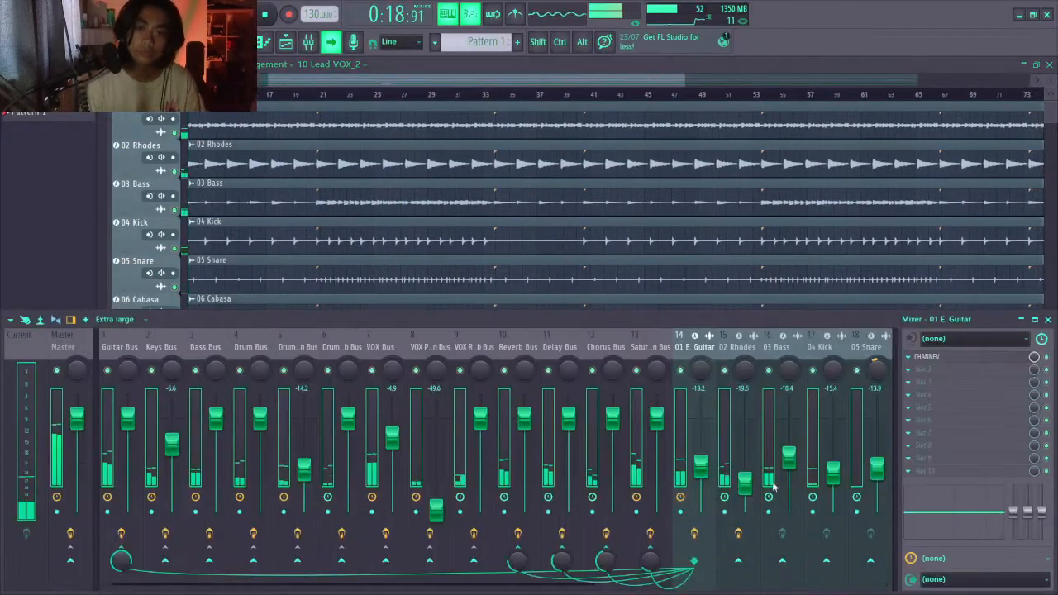
click(753, 355)
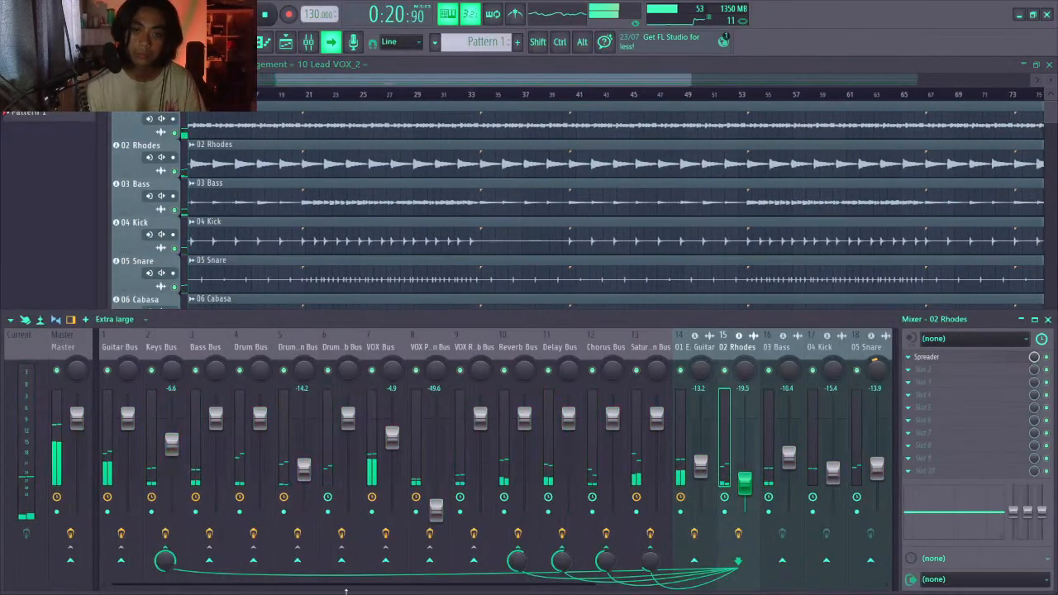
drag(268, 589, 535, 570)
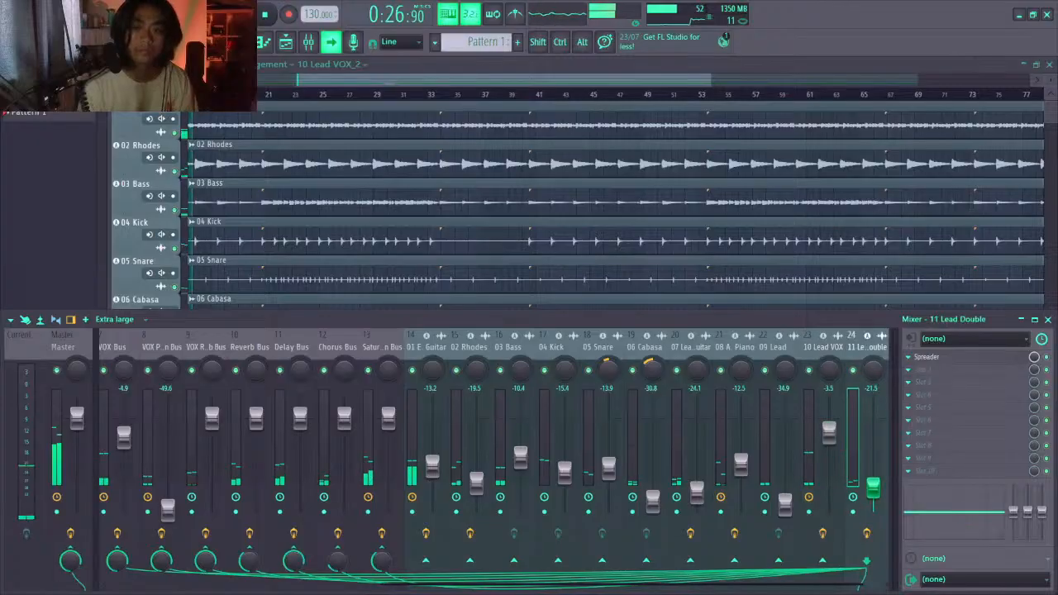
click(1048, 319)
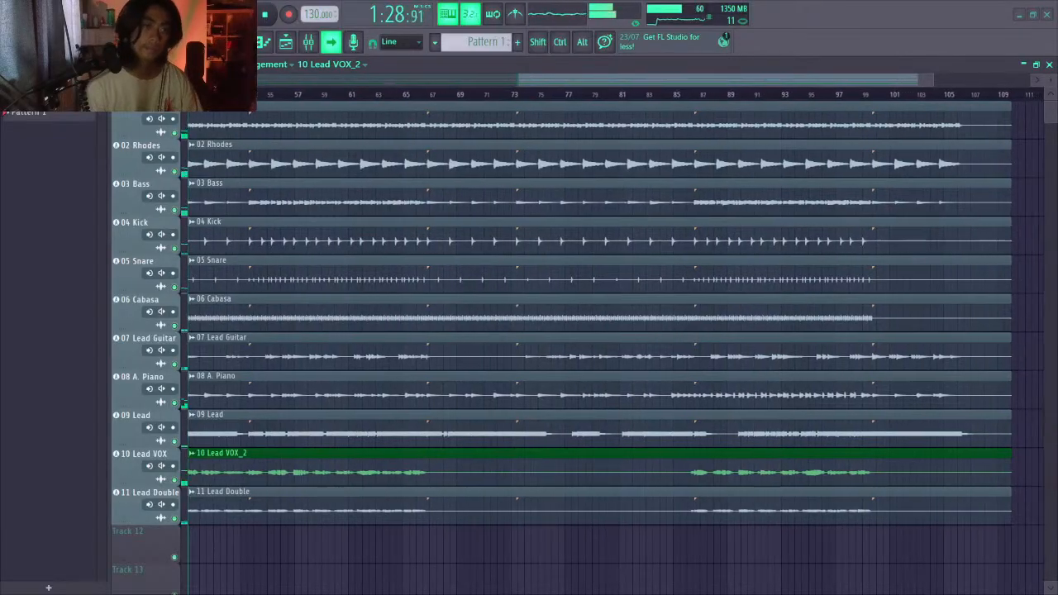
Listen to the remaining part of the song while following the playlist to its end, and stop playback
key(alt)
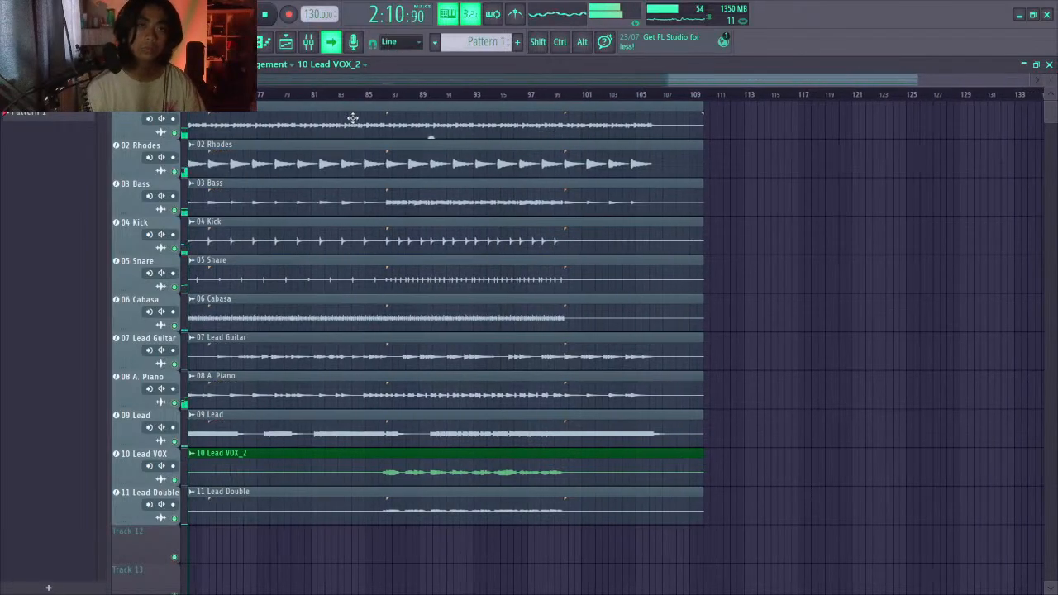
drag(599, 80, 1032, 69)
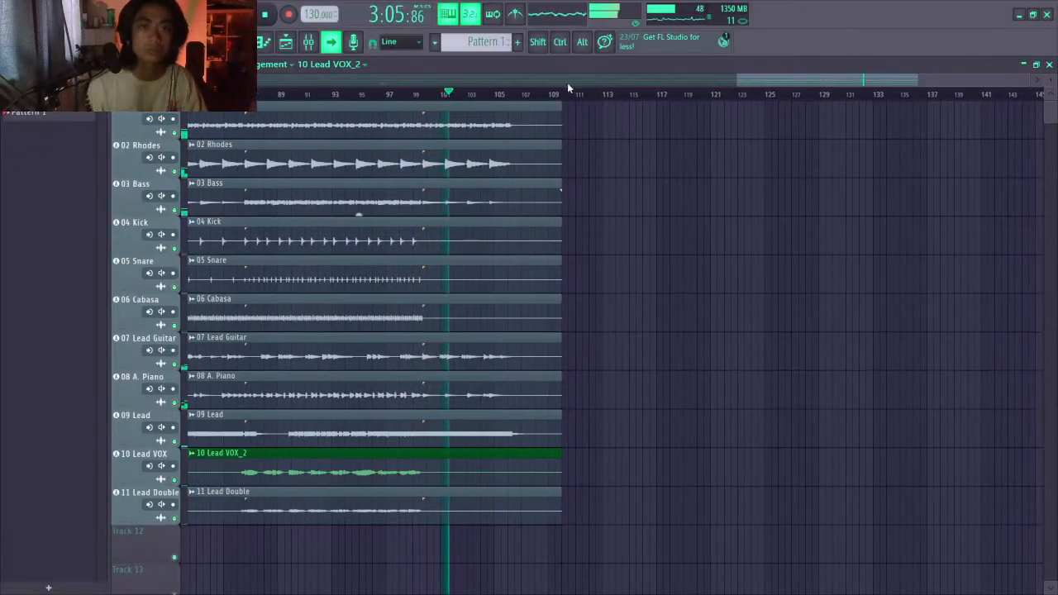
scroll(578, 95, down, 3)
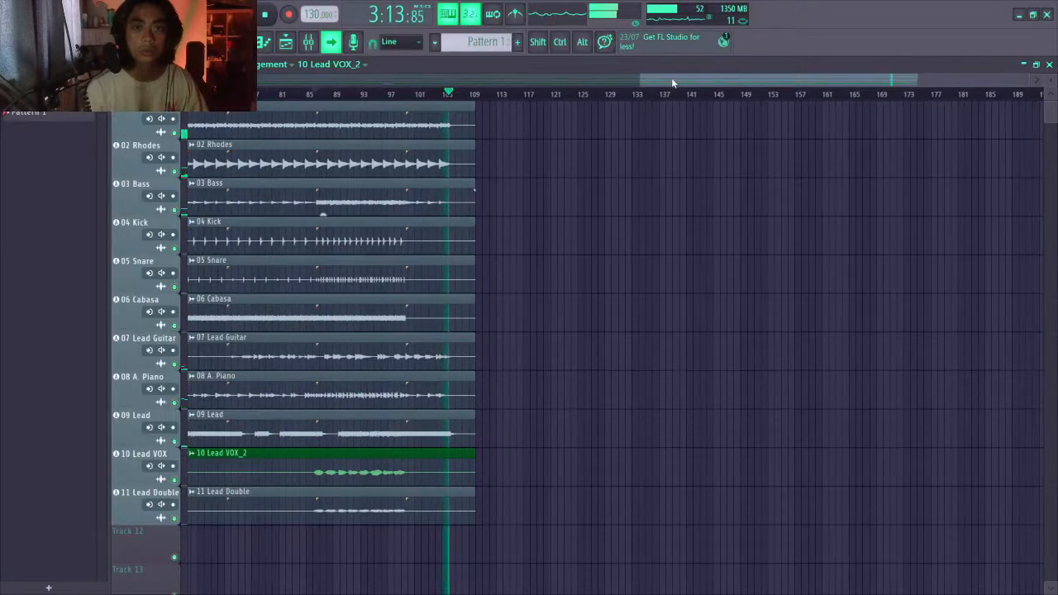
key(space)
Open the mixer and examine the effect chains track by track from the Guitar Bus to 10 Lead VOX
drag(631, 83, 296, 92)
click(316, 43)
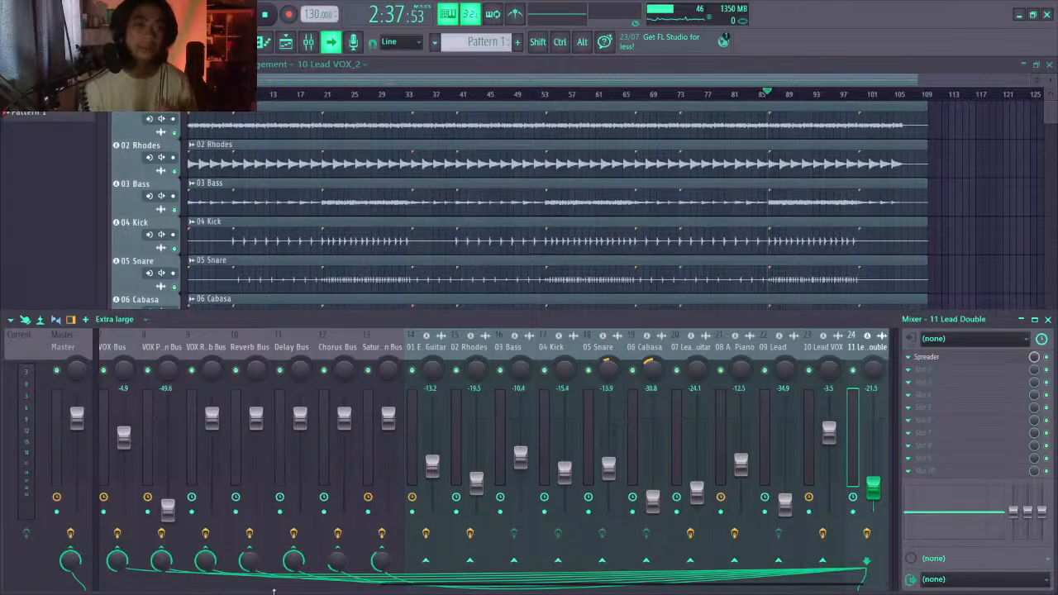
click(135, 358)
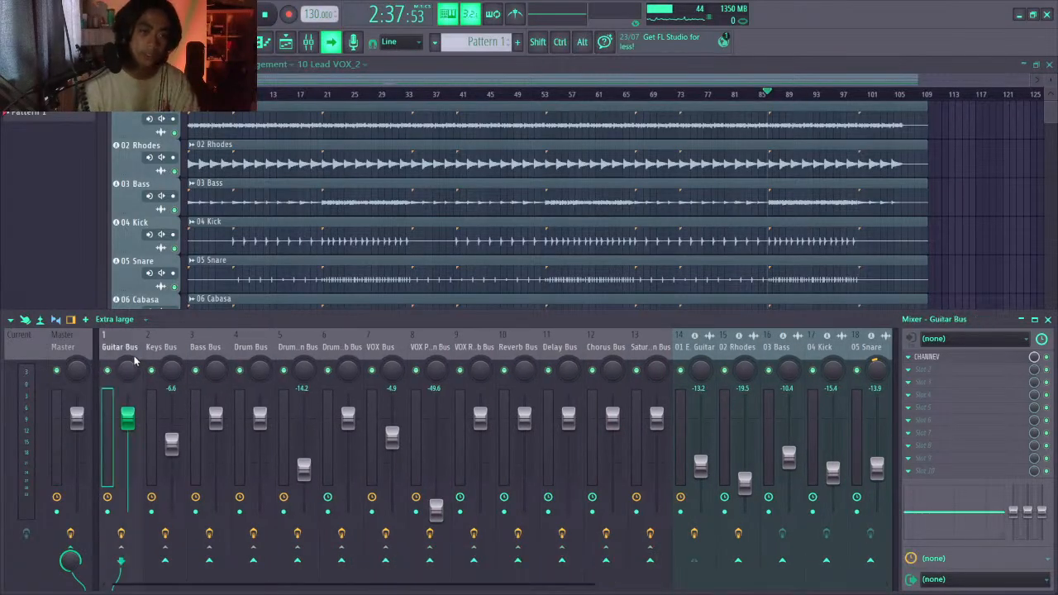
key(Right)
key(Right)
key(Right)
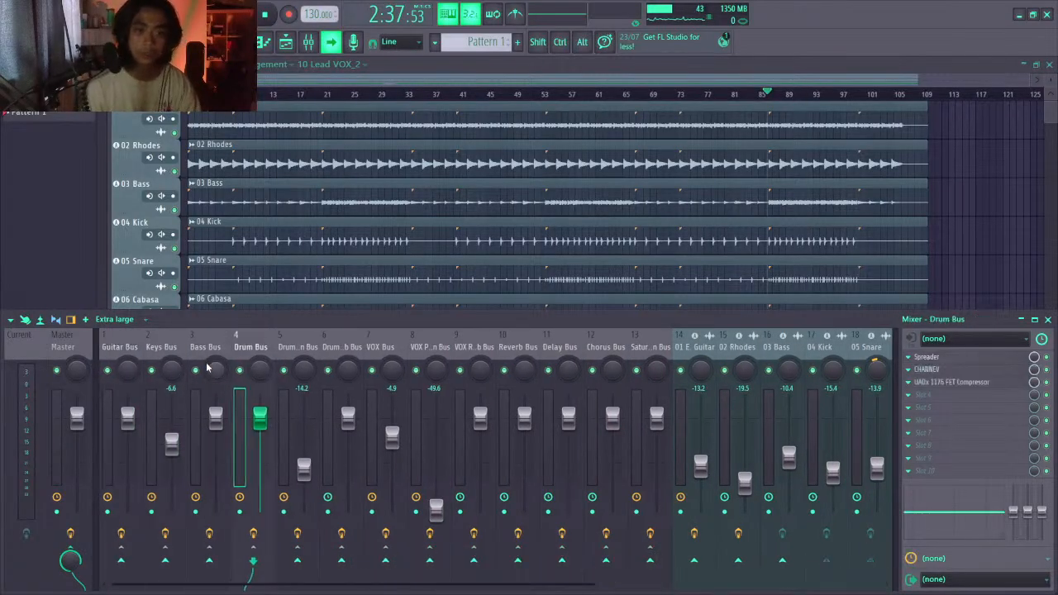
key(Right)
key(Right)
key(Right)
key(Right)
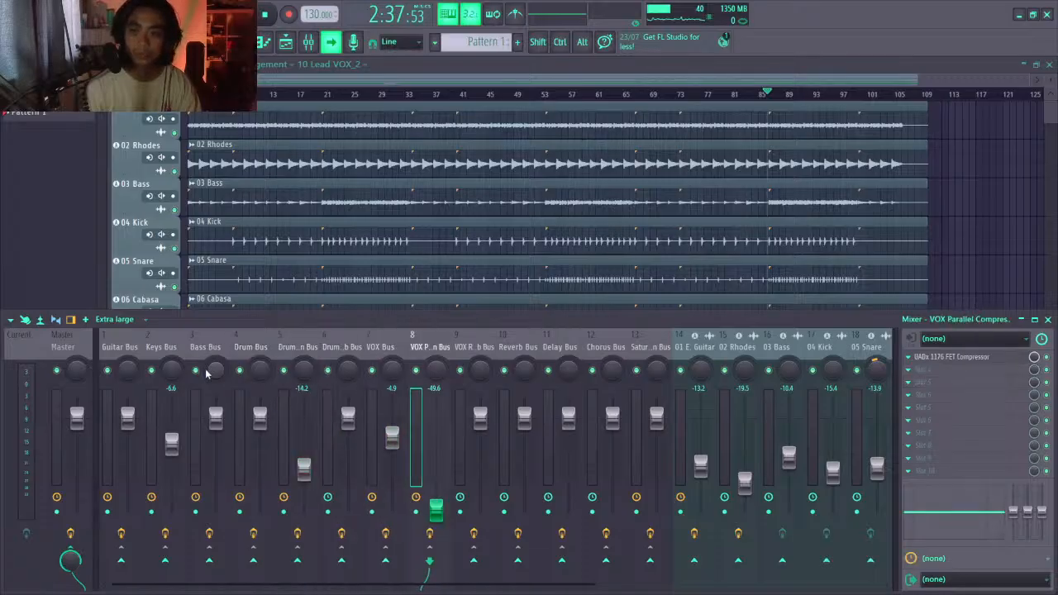
key(Right)
key(Right)
key(Right)
key(Right)
key(Right)
key(Right)
key(Right)
key(Right)
key(Right)
key(Right)
key(Right)
key(Right)
key(Right)
key(Right)
key(Right)
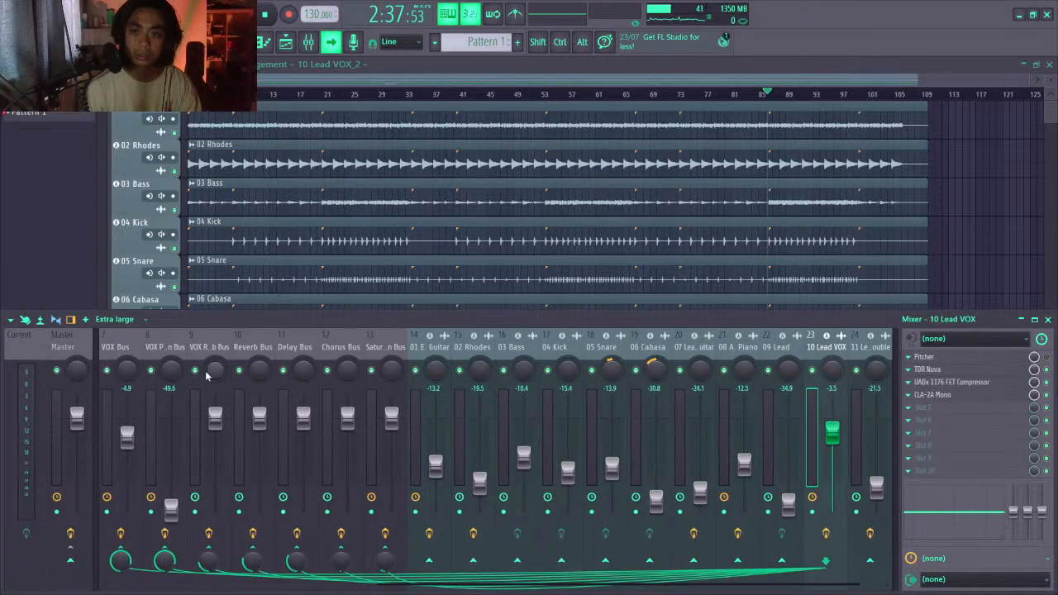
Step back through the mixer tracks from 10 Lead VOX to the first buses, examining their effect slots, and finish on the Bass Bus
key(Left)
key(Left)
key(Left)
key(Left)
key(Left)
key(Left)
key(Left)
key(Left)
key(Left)
key(Left)
key(Left)
key(Left)
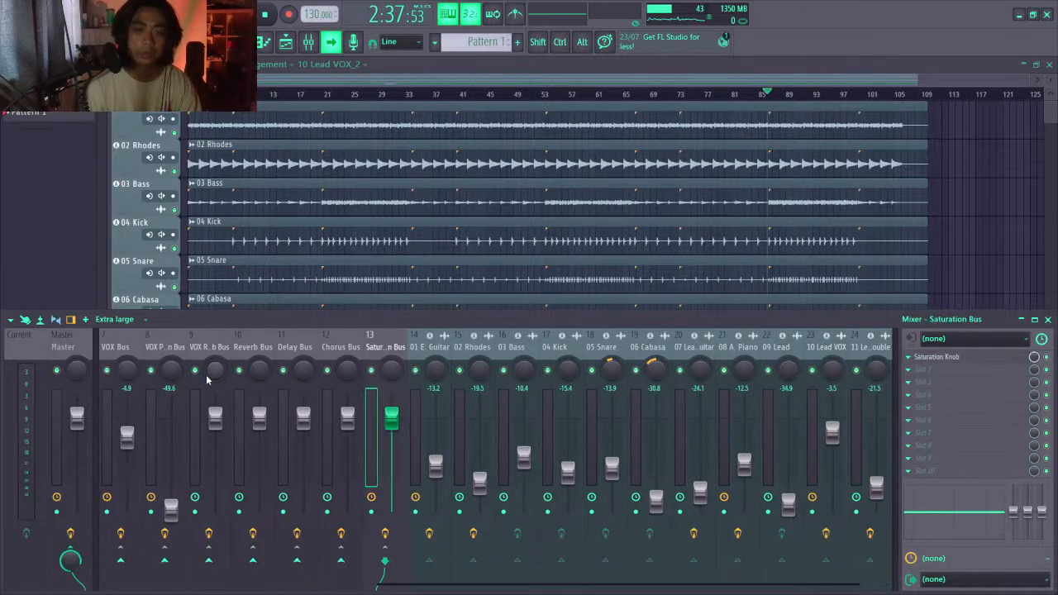
key(Left)
key(Left)
key(Left)
key(Left)
key(Left)
key(Left)
key(Left)
key(Left)
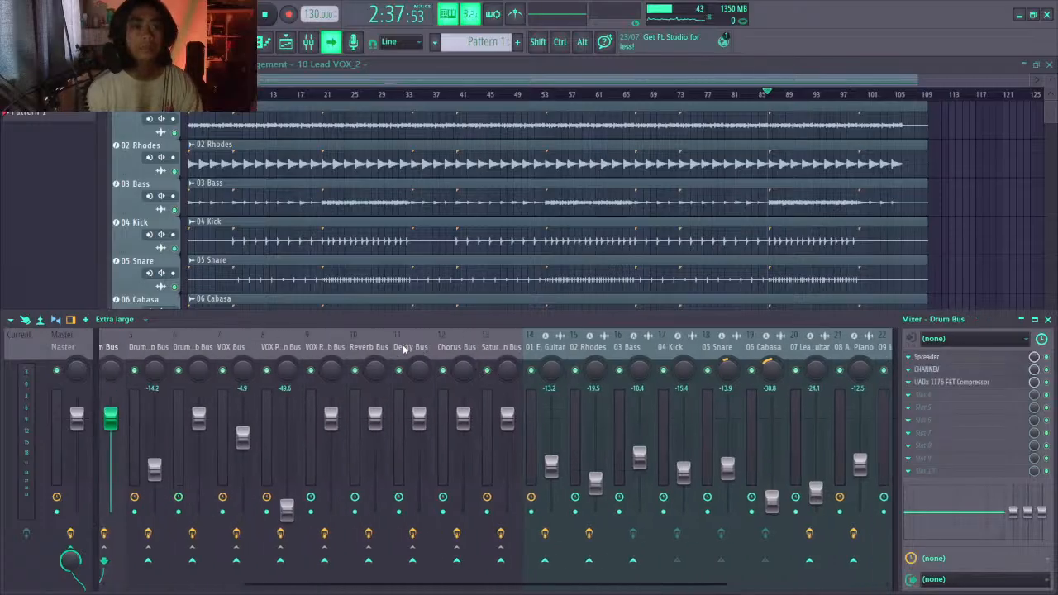
key(Left)
key(Left)
key(Left)
key(Right)
key(Right)
key(Right)
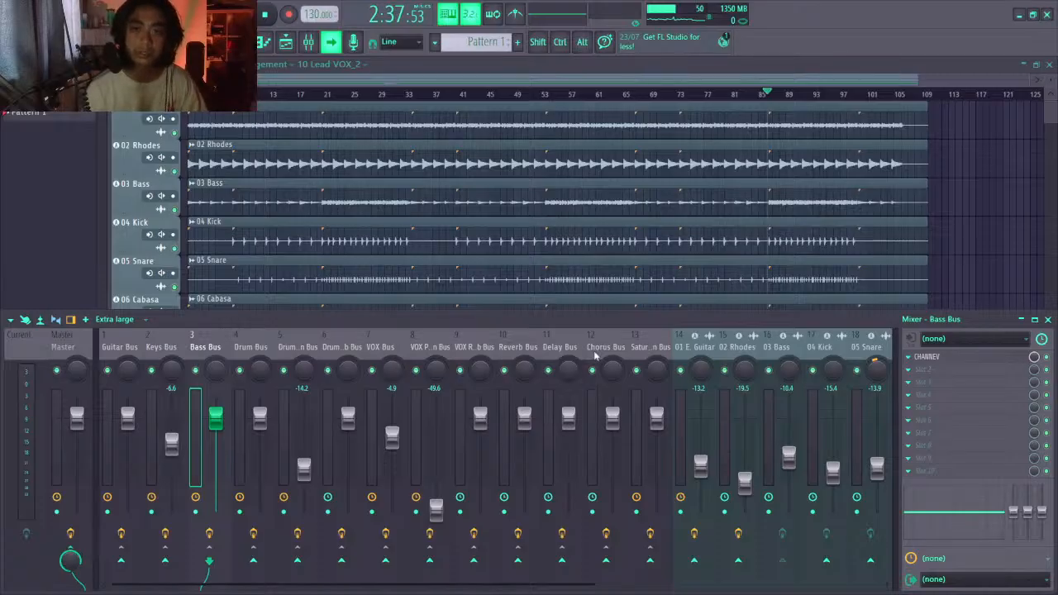
Listen to the opening section of the song and return playback to the start with the mixer open
key(space)
drag(601, 81, 335, 81)
key(space)
drag(551, 82, 253, 81)
key(space)
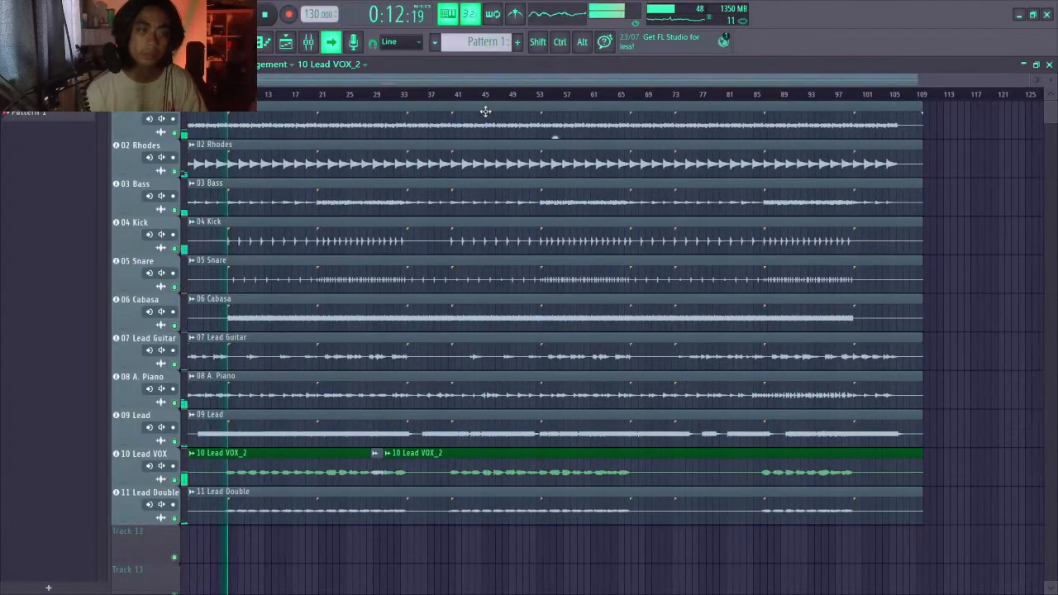
click(306, 45)
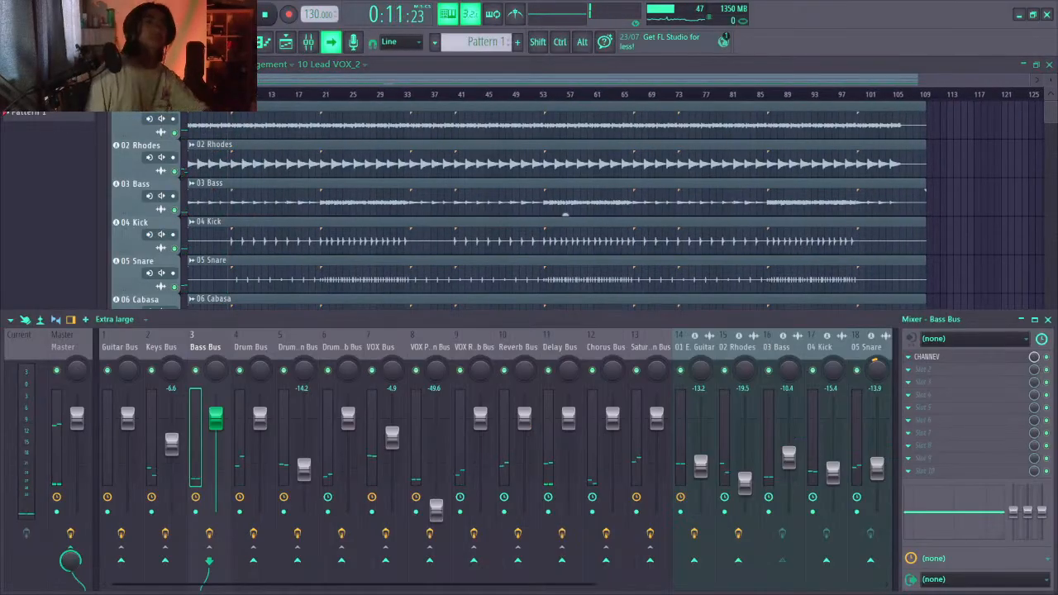
click(308, 45)
click(313, 46)
key(space)
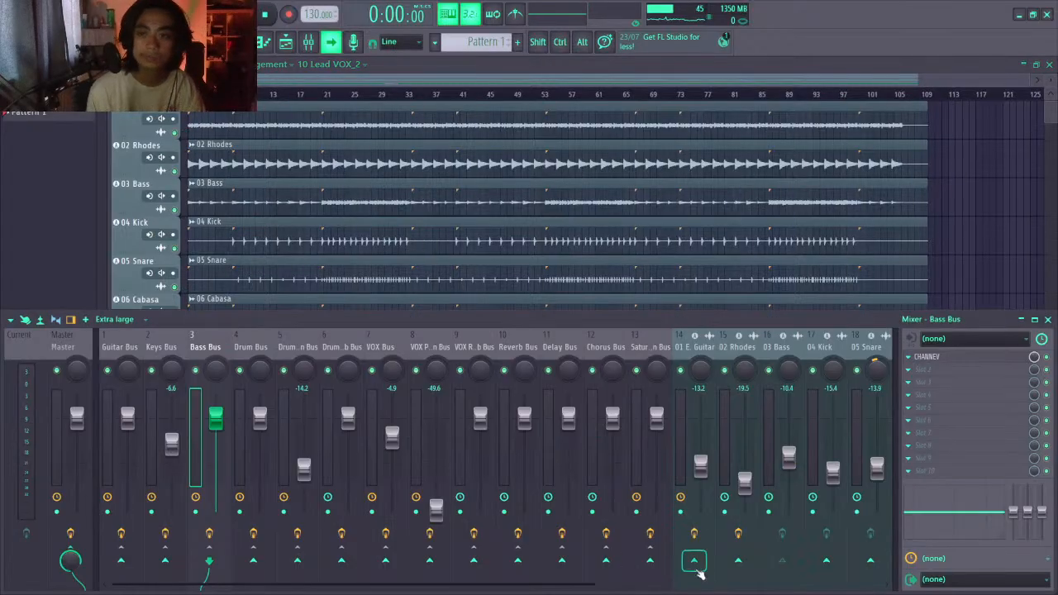
Select the 10 Lead VOX mixer track, sample the song's start, and resume playback from around bar 21
drag(319, 585, 605, 585)
click(800, 339)
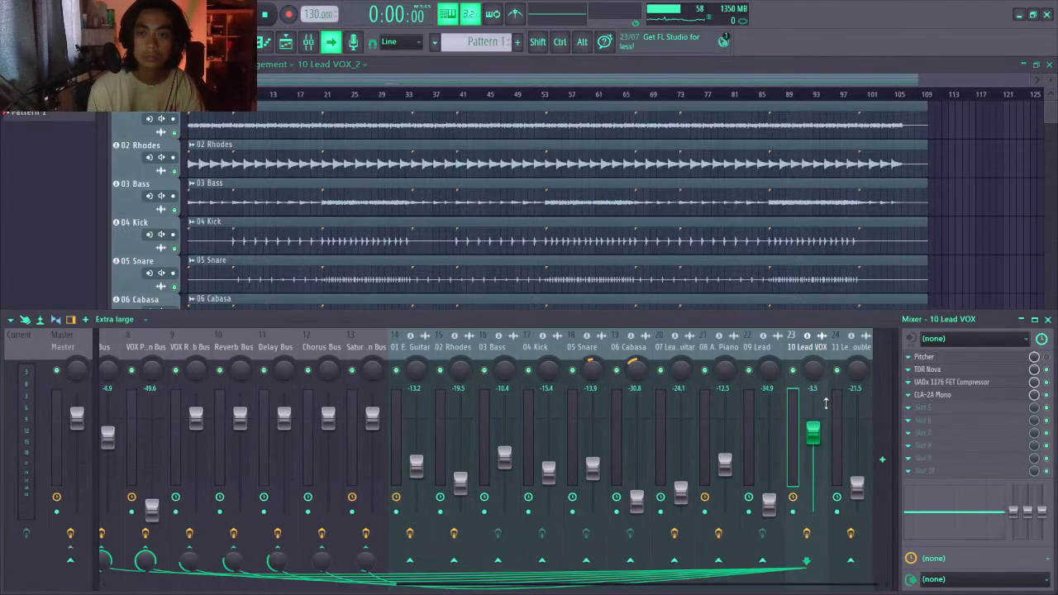
key(space)
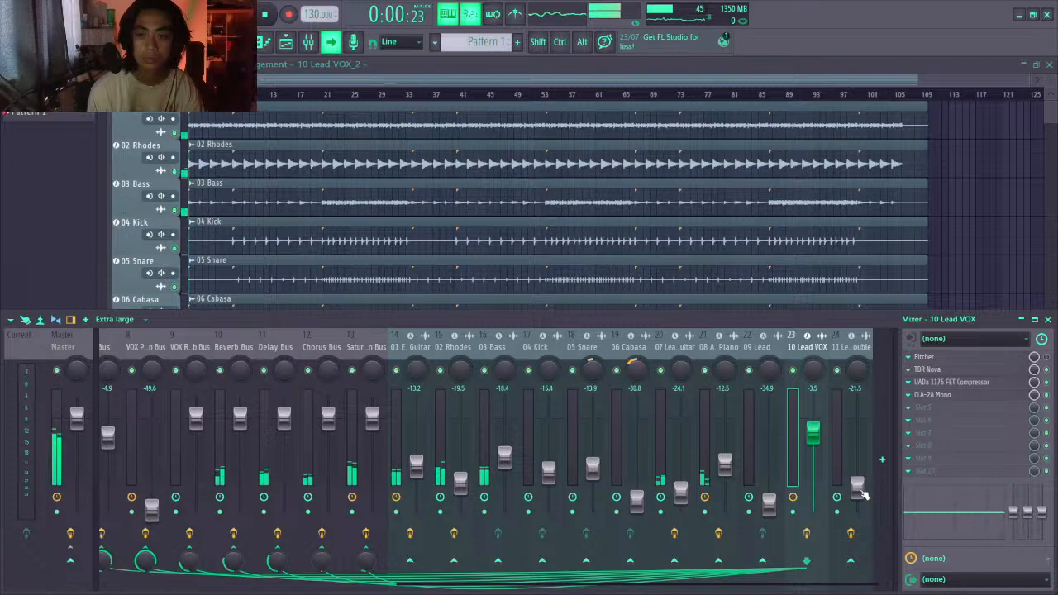
key(space)
click(327, 95)
key(space)
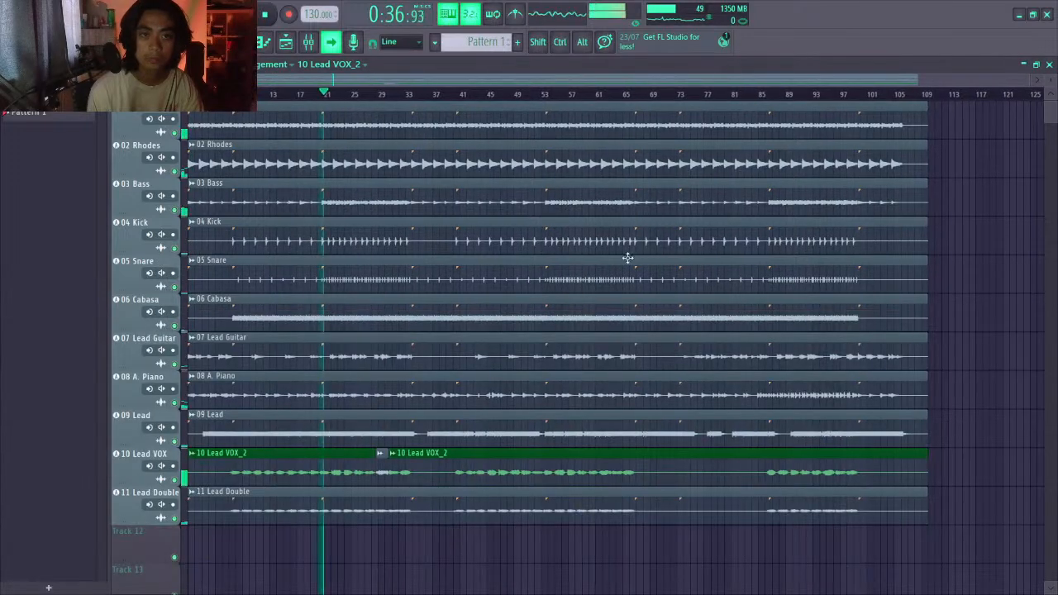
Raise the 11 Lead Double mixer level to -17.3 while the song plays
click(308, 42)
mouse_move(864, 491)
mouse_down()
mouse_move(863, 400)
mouse_move(864, 484)
mouse_up()
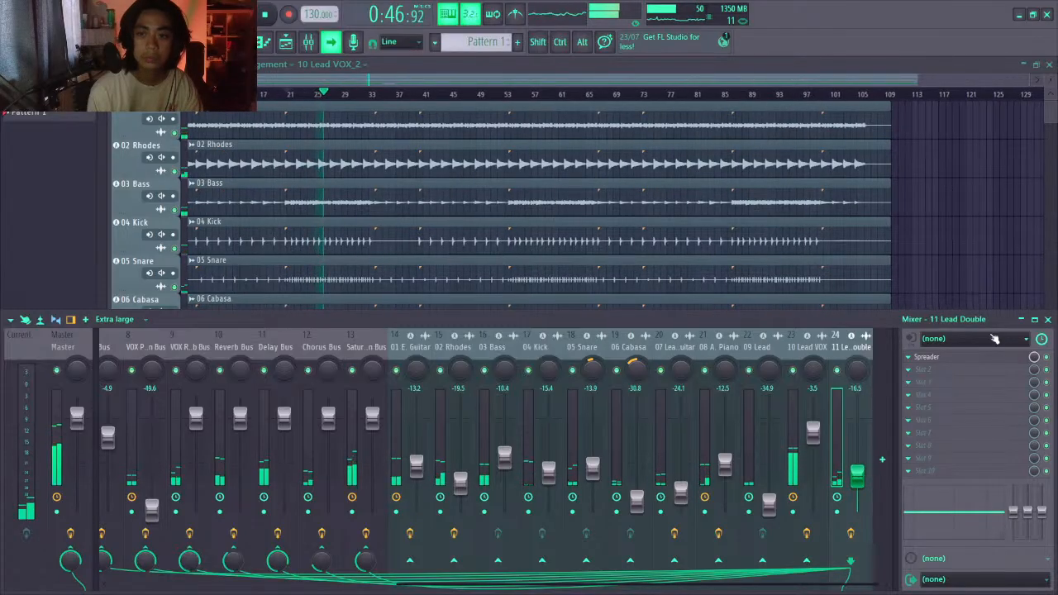
drag(858, 481, 858, 478)
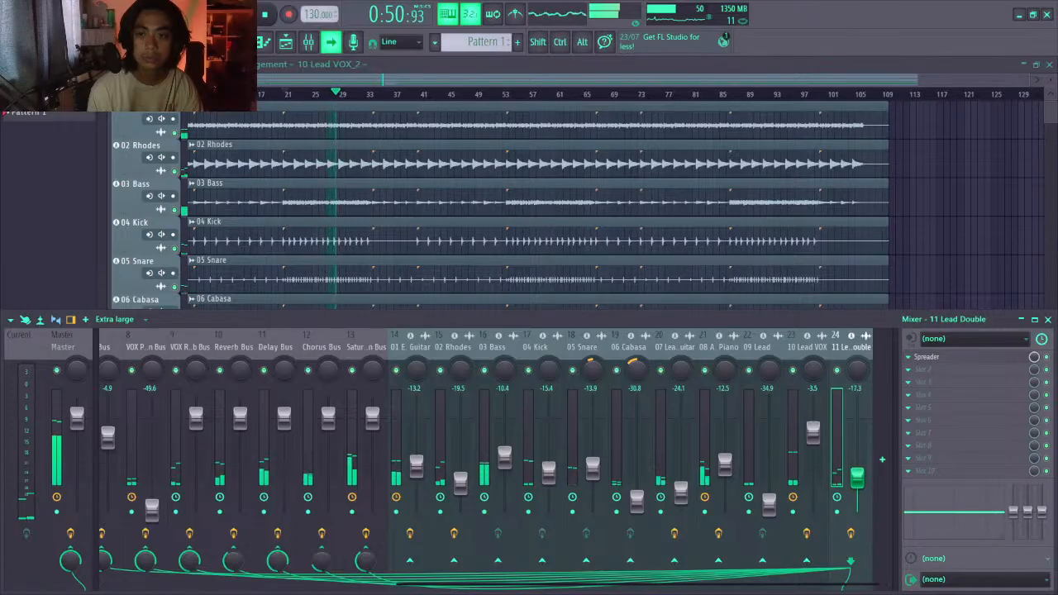
Check the arrangement during playback and lower the 11 Lead Double mixer level to -18.5
key(F9)
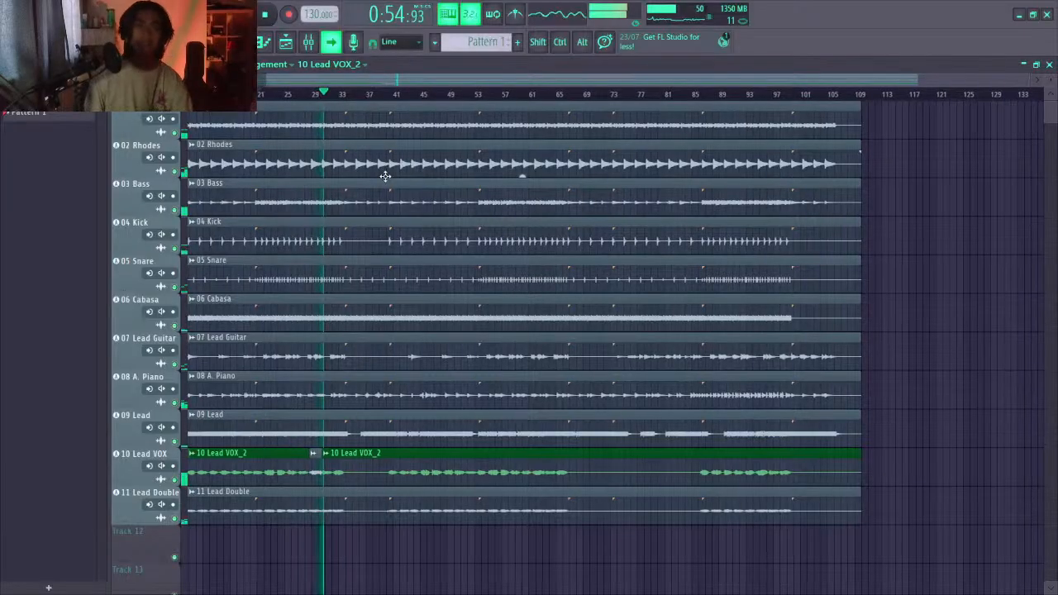
key(F9)
drag(860, 481, 861, 485)
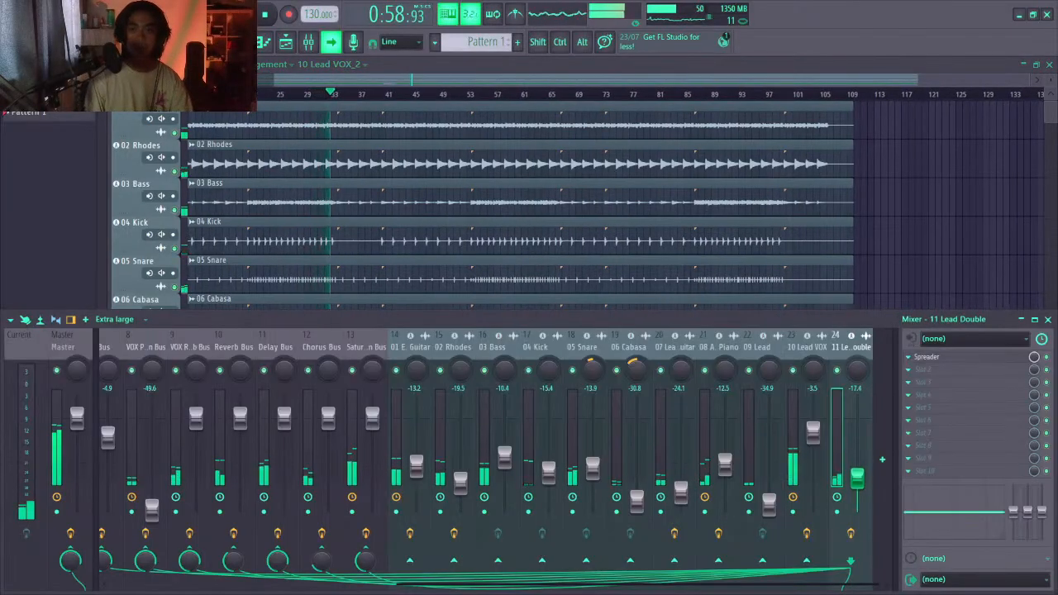
drag(860, 486, 860, 491)
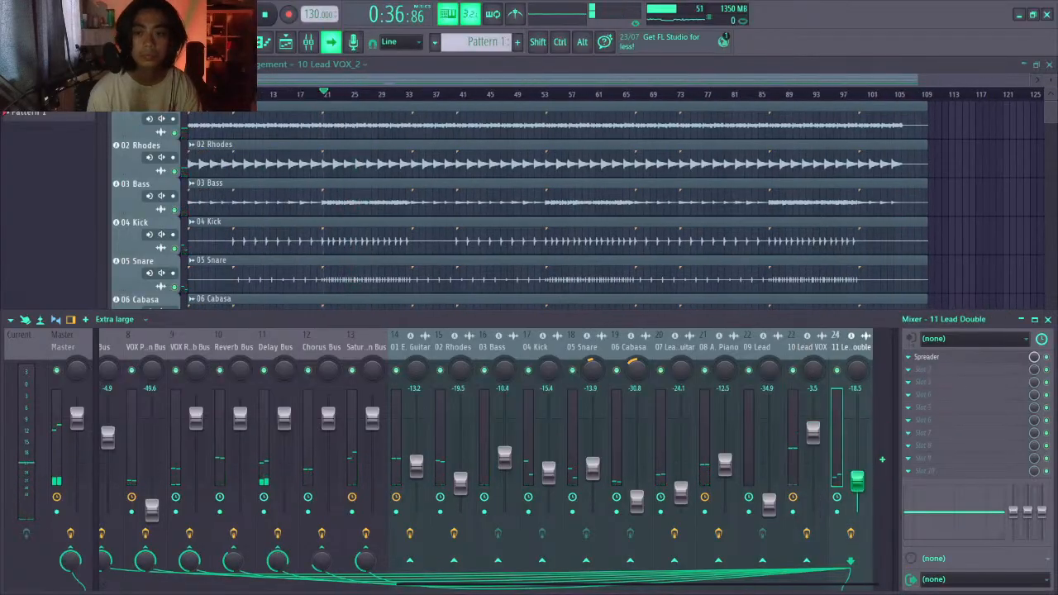
Replay the section from around bar 21 and lower the 11 Lead Double mixer level to about -21.4, fine-tuning it by ear
drag(857, 481, 857, 485)
key(space)
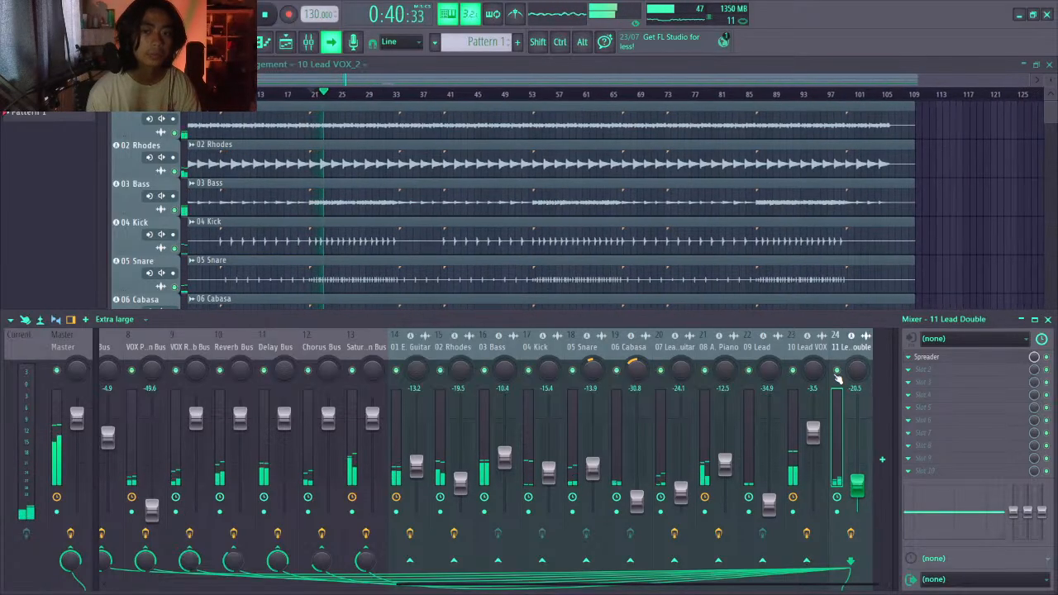
drag(857, 485, 857, 487)
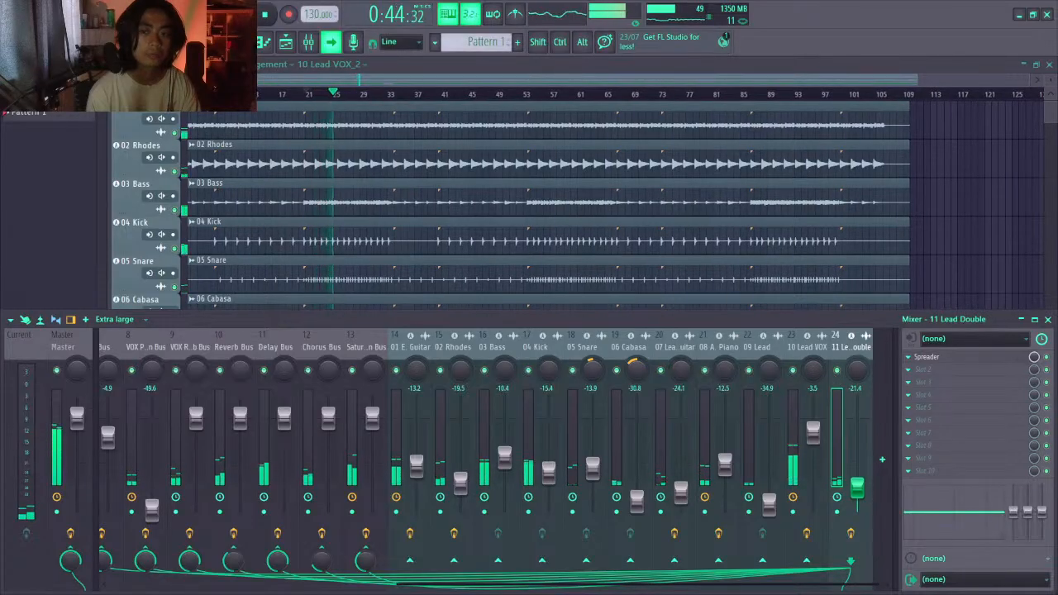
drag(857, 488, 857, 488)
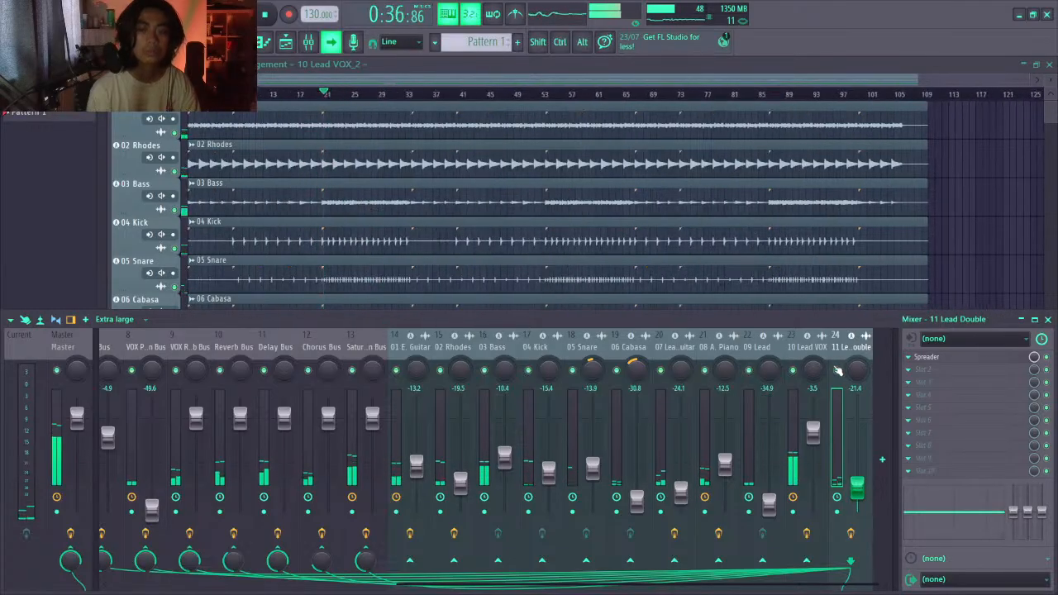
mouse_move(857, 487)
mouse_down()
mouse_move(857, 454)
mouse_move(857, 490)
mouse_up()
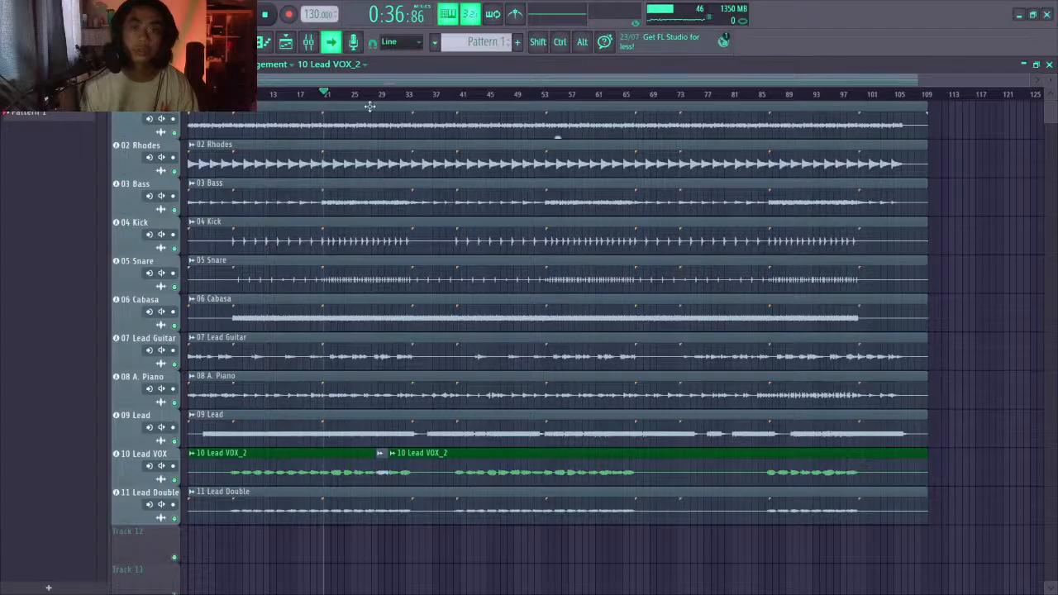
Select the 10 Lead VOX mixer track and load Fruity Balance in its last effect slot
click(308, 41)
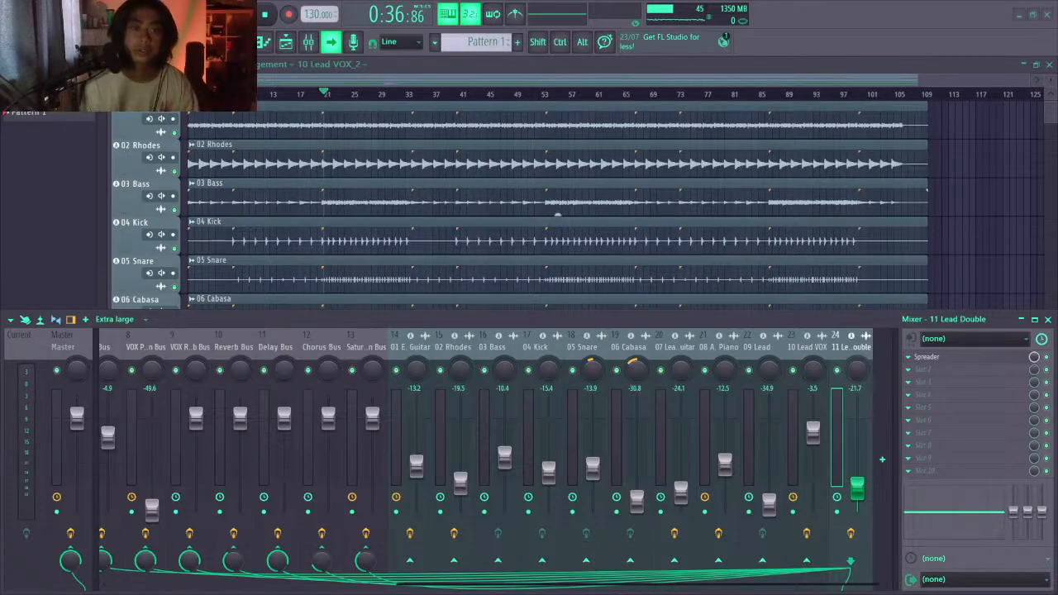
key(F9)
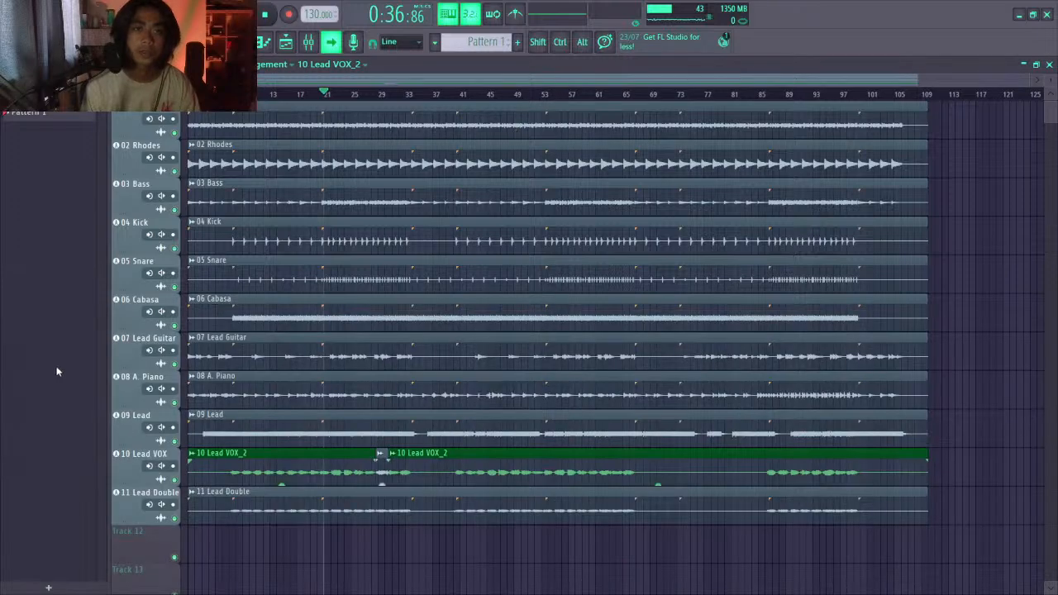
click(307, 41)
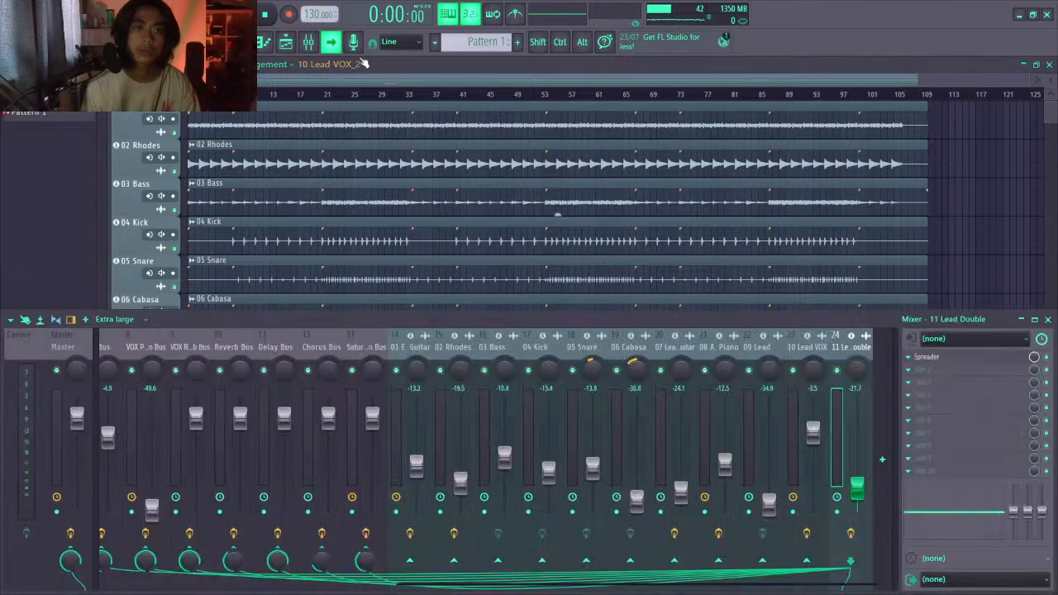
click(821, 351)
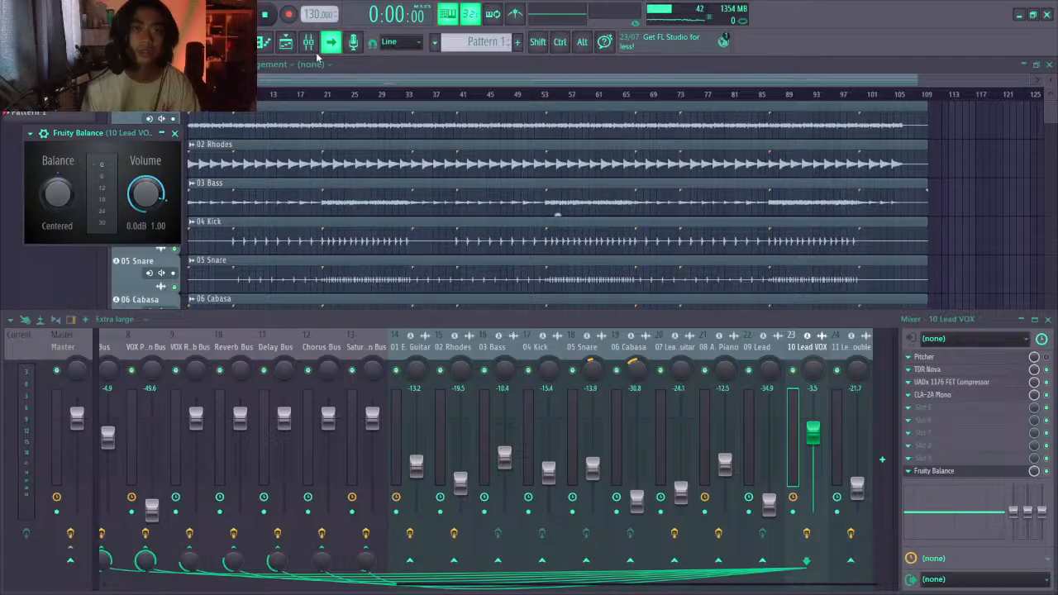
Try a Fruity Balance volume automation clip below the 10 Lead VOX track, add a curve point, and undo the clip's creation
scroll(525, 157, down, 7)
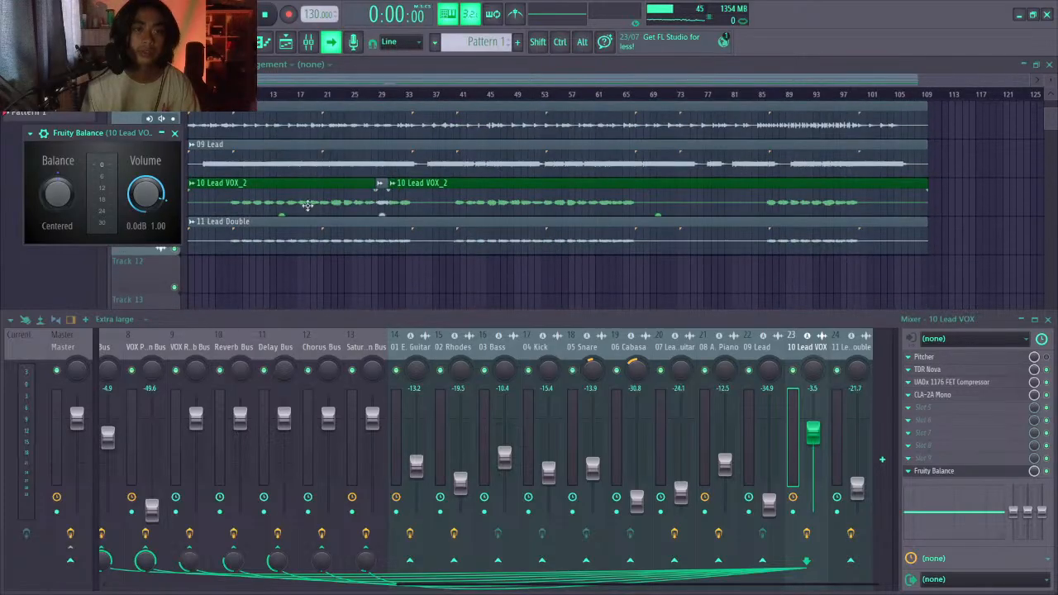
click(219, 297)
drag(126, 146, 364, 69)
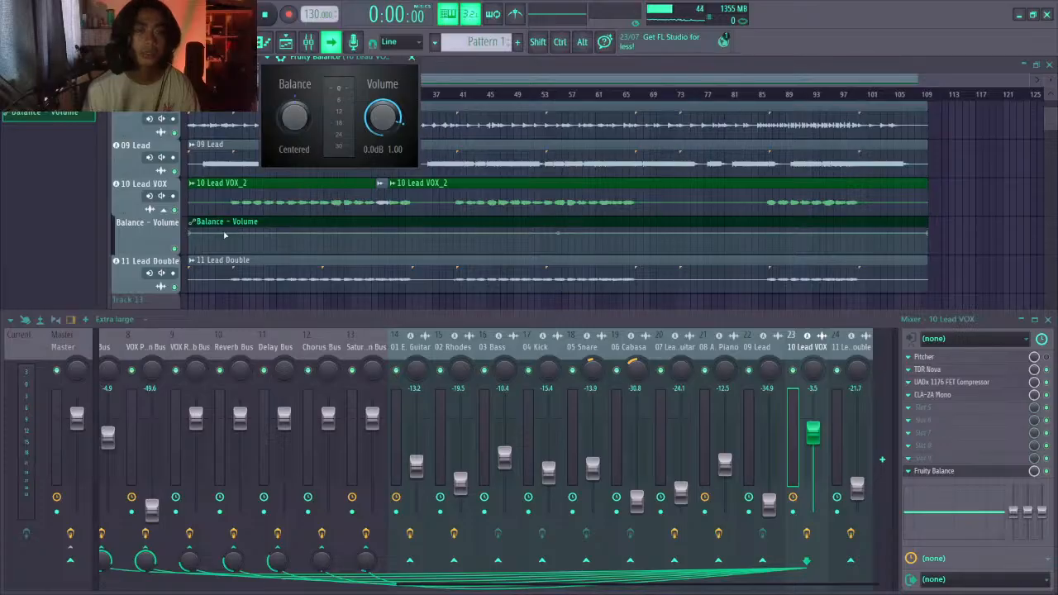
right_click(226, 234)
mouse_move(227, 233)
mouse_down()
mouse_move(347, 218)
mouse_move(257, 215)
mouse_move(226, 248)
mouse_move(237, 252)
mouse_up()
key(ctrl+z)
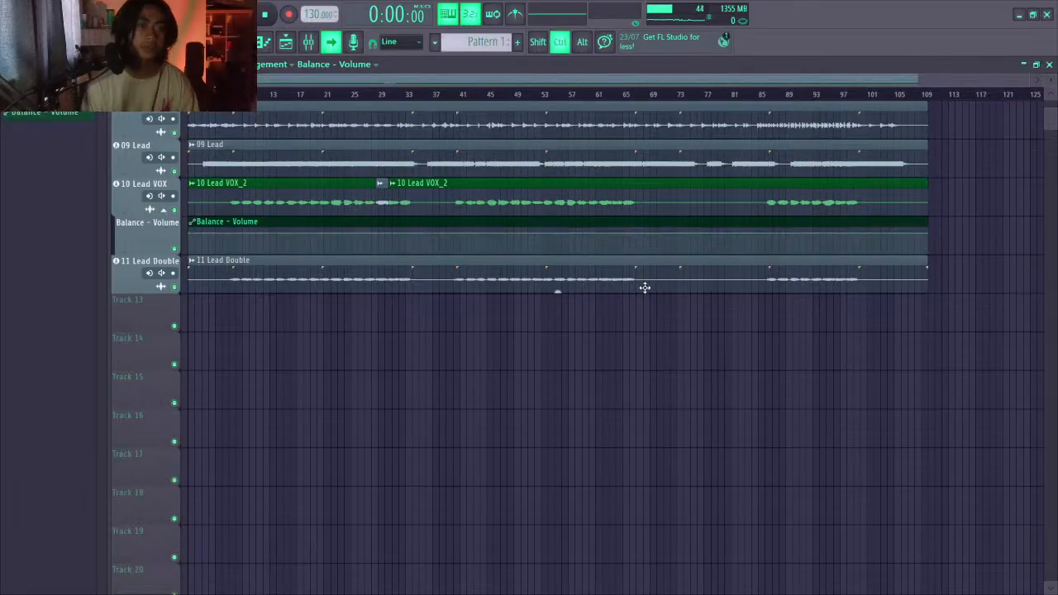
key(ctrl+z)
Inspect the Fruity Balance effect on the 10 Lead VOX mixer track and close its window
scroll(351, 289, up, 3)
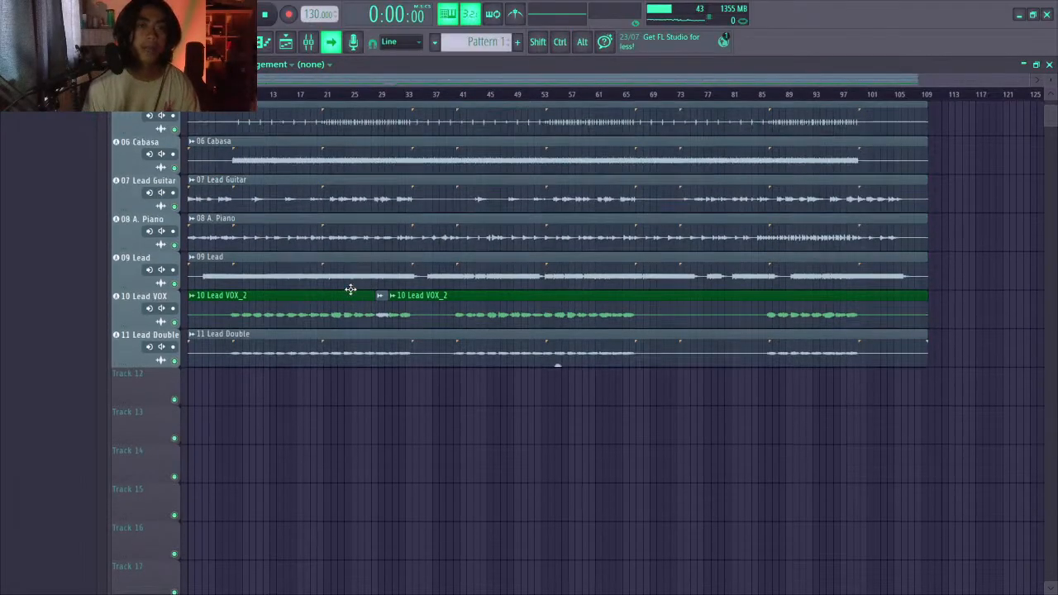
scroll(350, 288, up, 5)
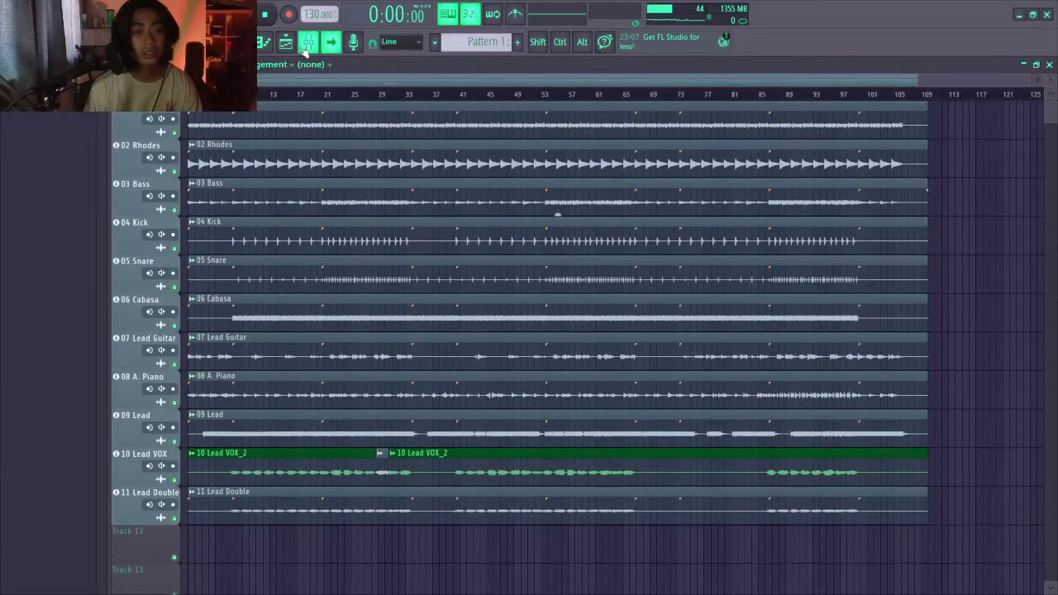
click(307, 45)
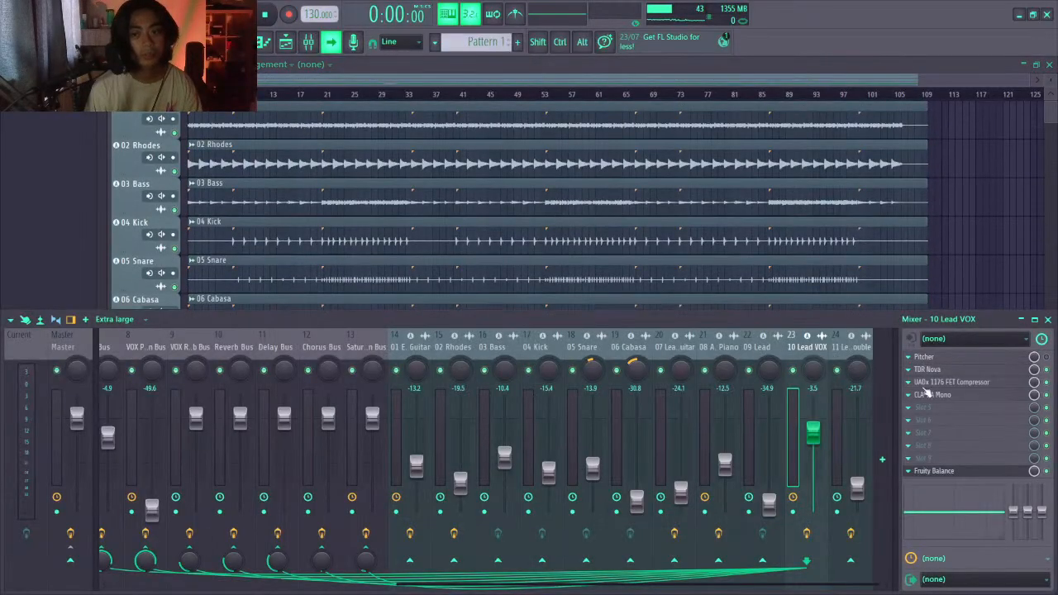
click(951, 471)
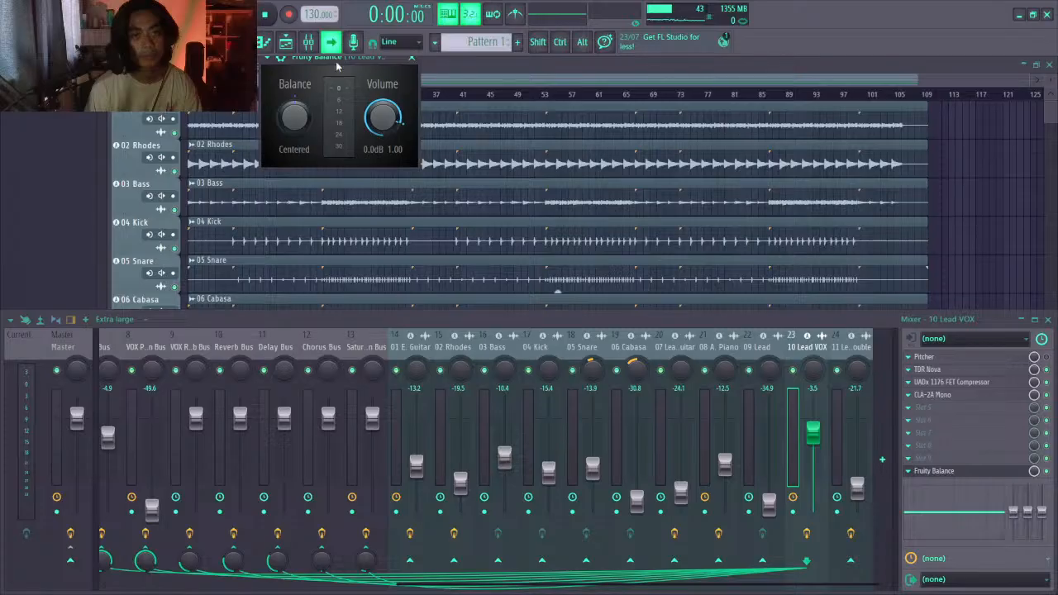
drag(339, 64, 453, 103)
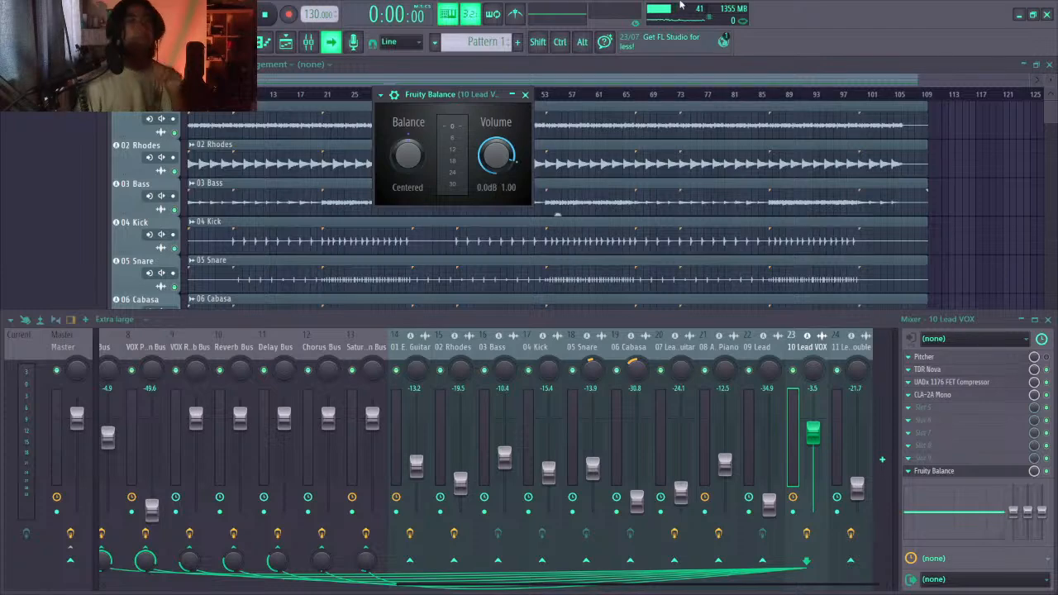
drag(476, 98, 507, 103)
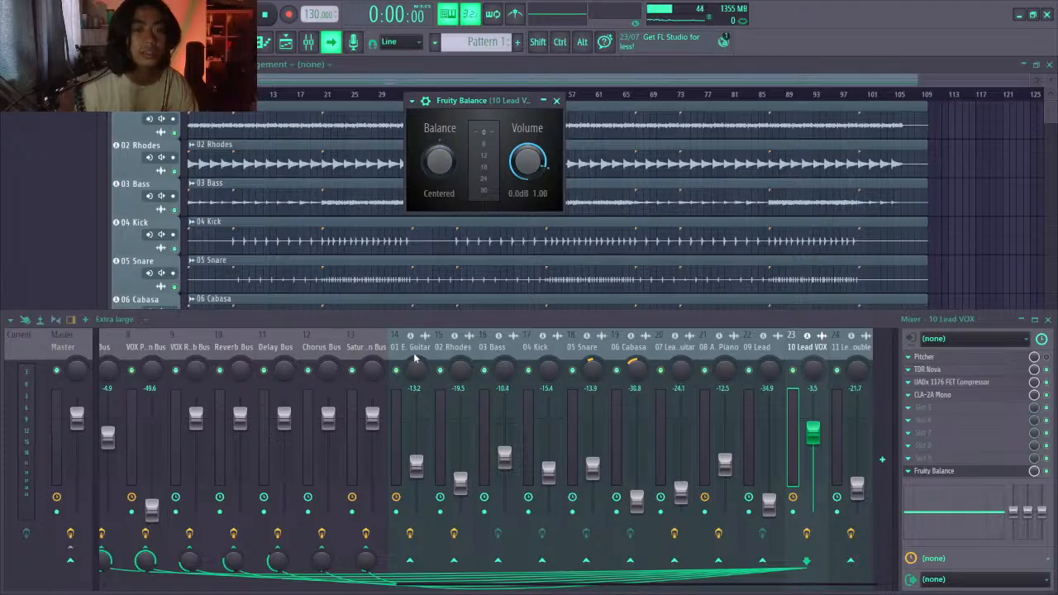
click(518, 350)
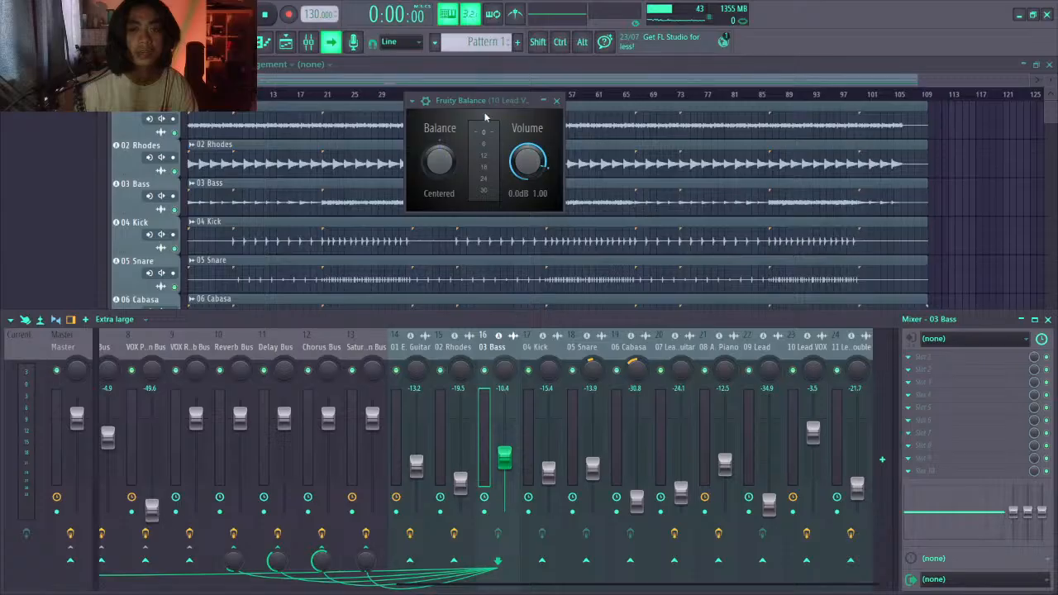
click(556, 100)
scroll(312, 234, down, 2)
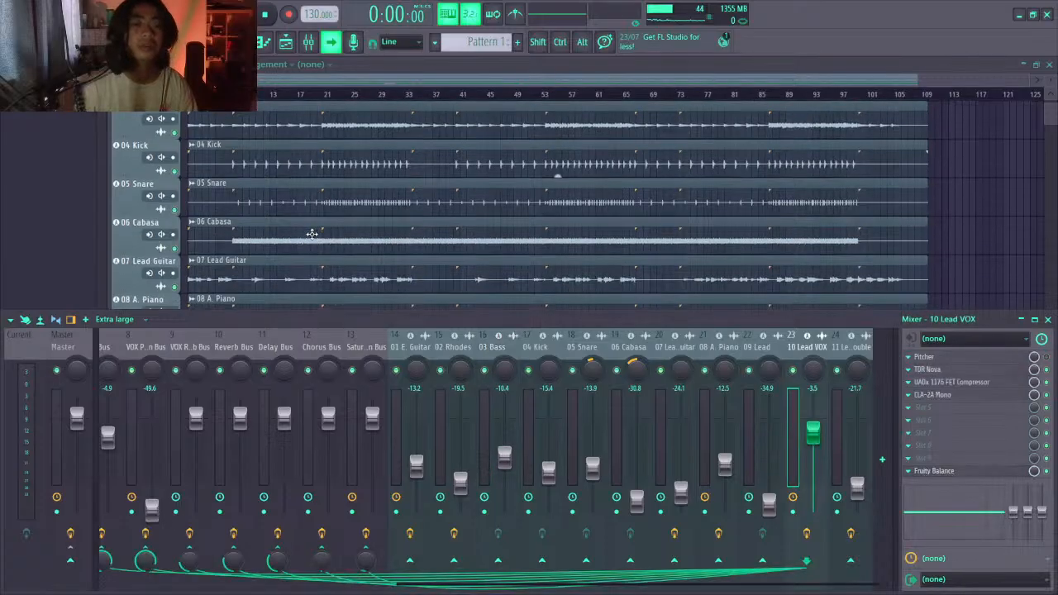
scroll(311, 234, down, 3)
scroll(311, 234, down, 3)
scroll(312, 233, up, 8)
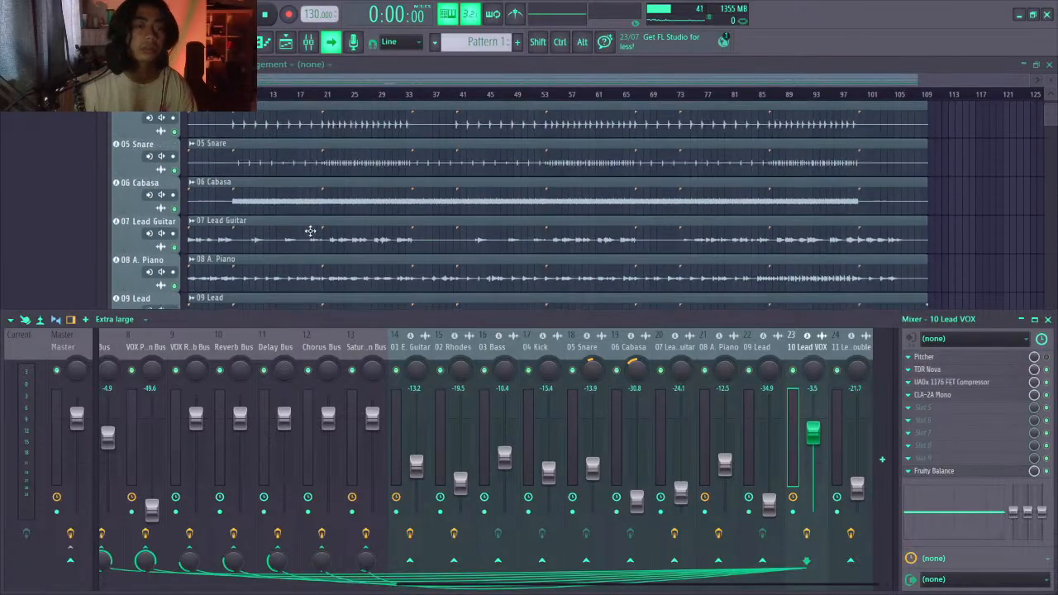
key(F9)
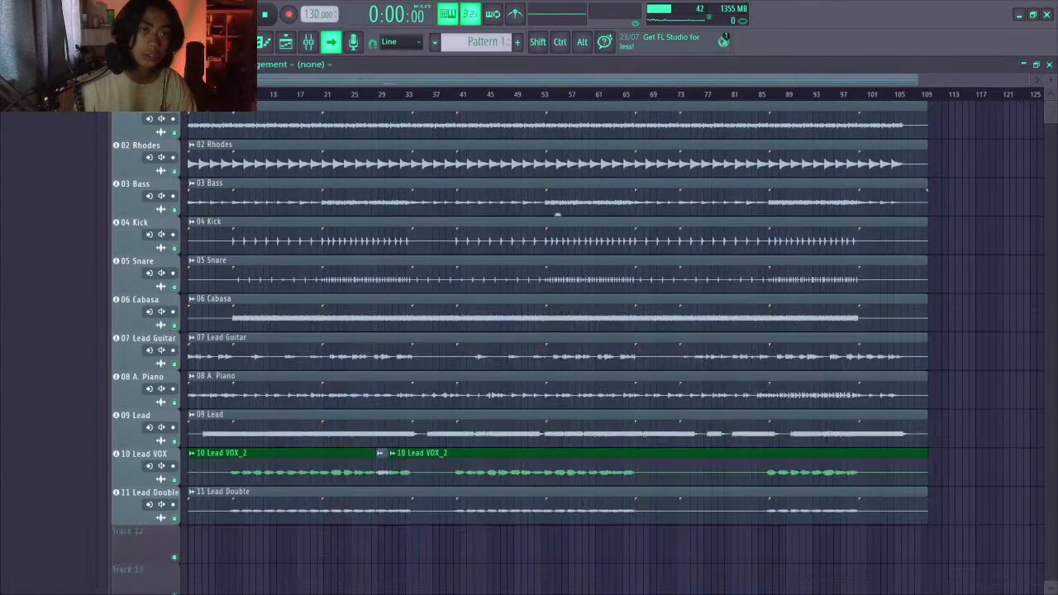
scroll(513, 162, down, 2)
scroll(512, 162, up, 2)
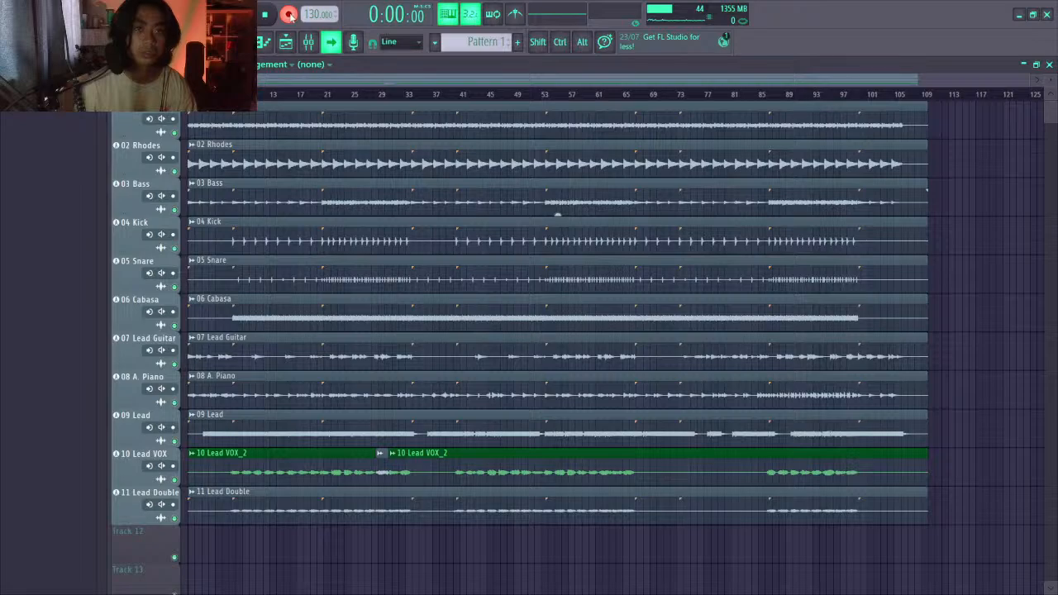
Open Fruity Balance on 10 Lead VOX, hide the mixer, and start playing the song with automation recording armed
key(F9)
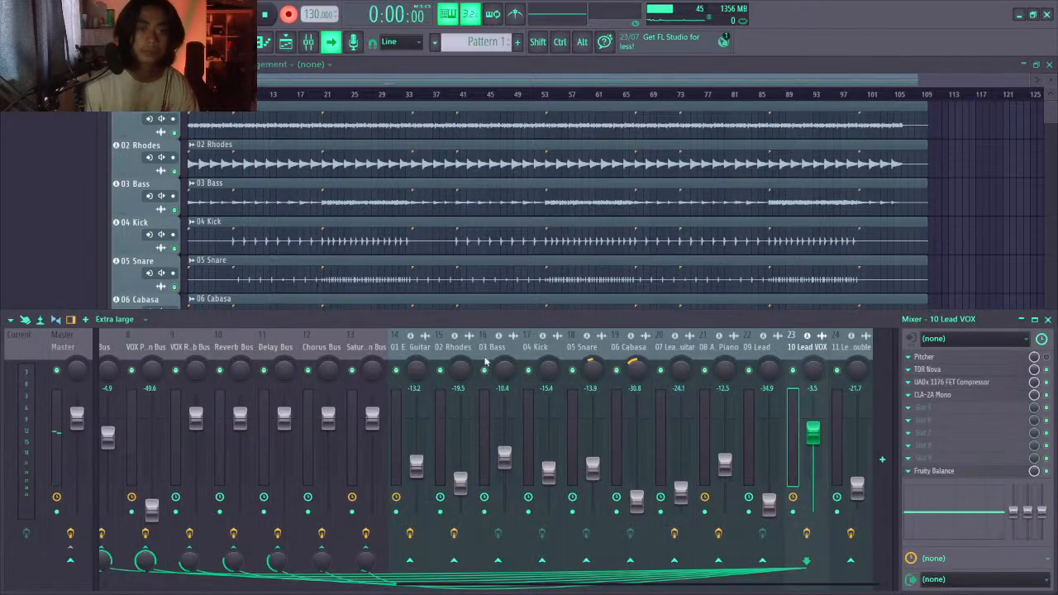
click(939, 472)
click(1048, 319)
key(space)
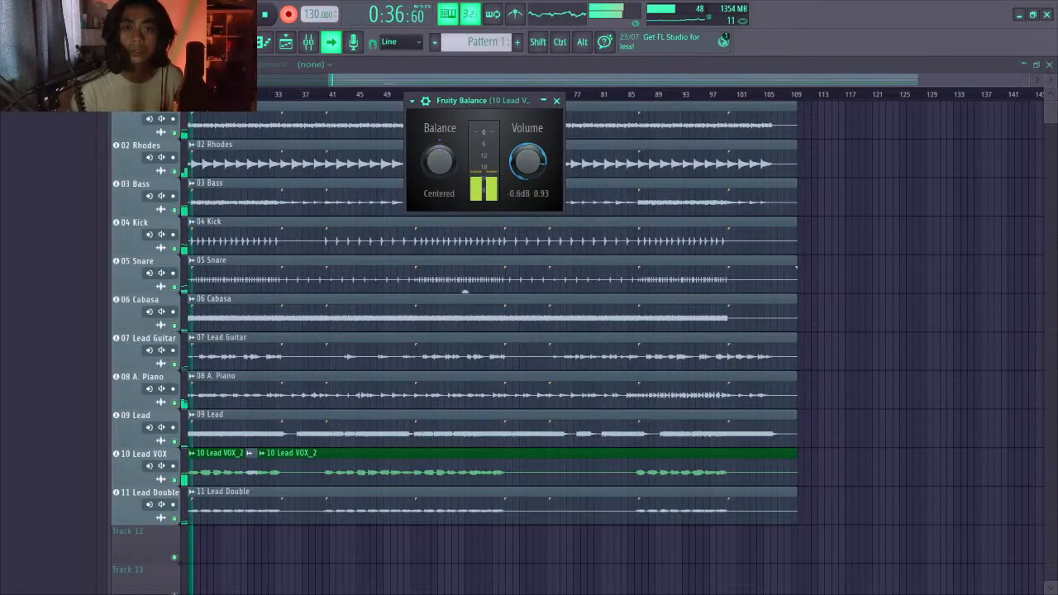
Ride the Fruity Balance volume while recording, bringing it to 0.0 dB, up to about 0.8 dB, and back to 0.0 dB
drag(527, 161, 527, 159)
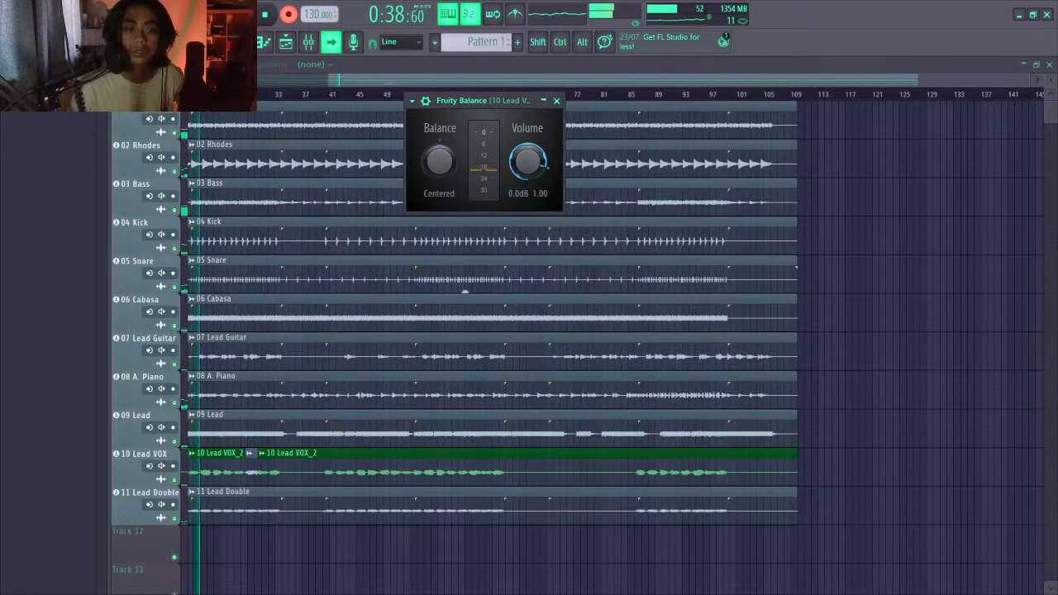
drag(532, 166, 532, 161)
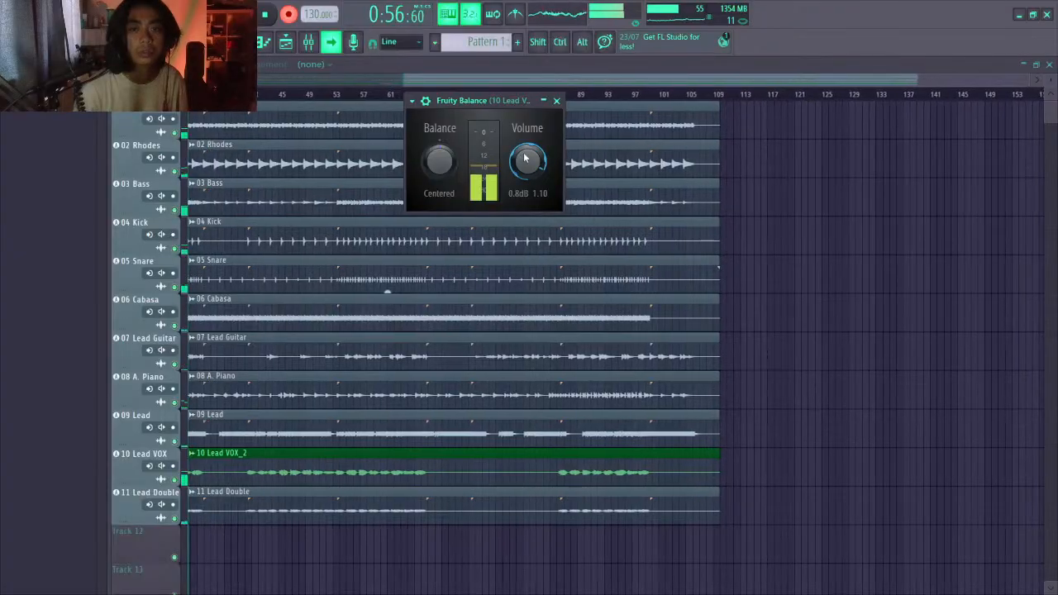
mouse_move(527, 161)
mouse_down()
mouse_move(527, 151)
mouse_move(527, 159)
mouse_up()
scroll(790, 122, right, 1)
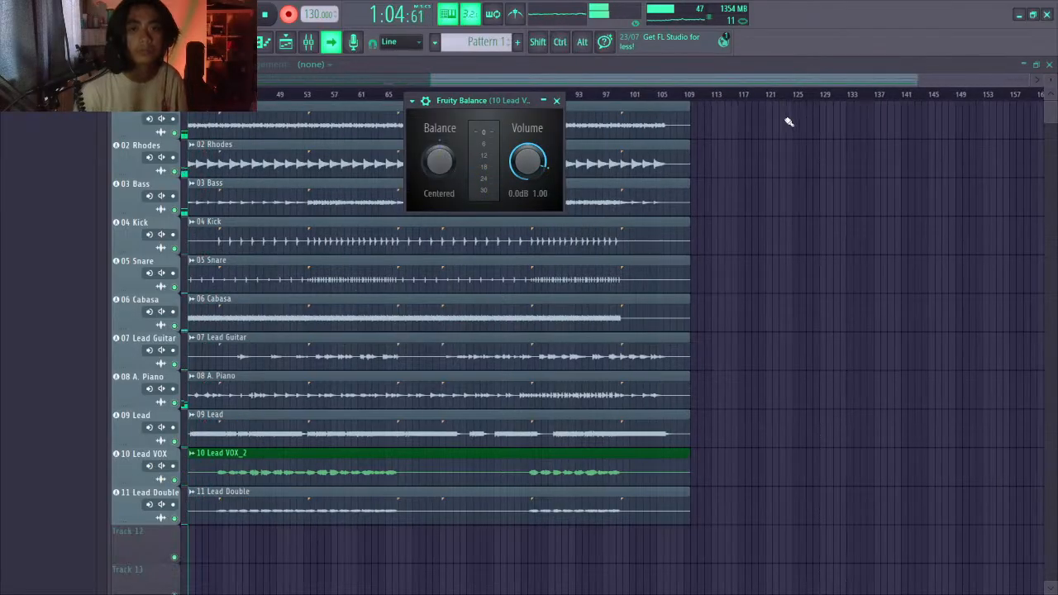
scroll(789, 122, right, 1)
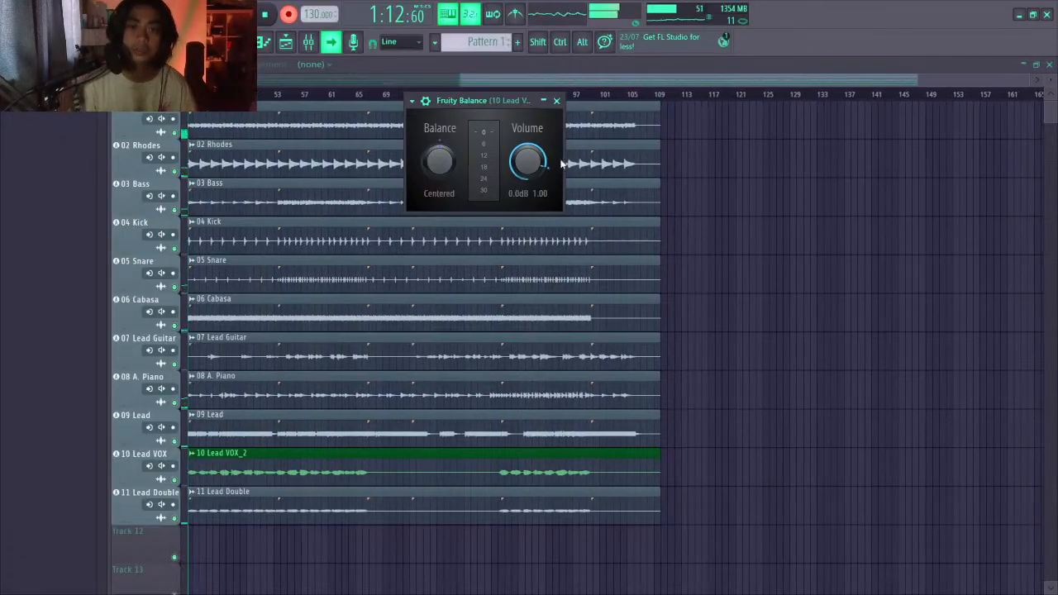
Record a vocal volume lift of about 0.5 dB from around 1:34, ease it to 0.4 dB, and return to 0.0 dB
drag(538, 168, 538, 156)
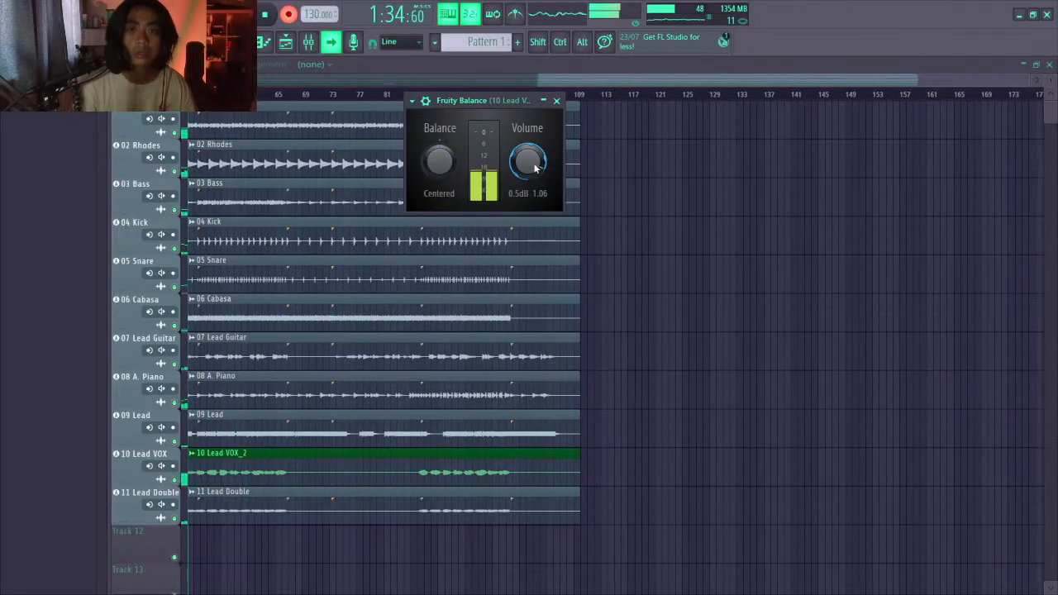
drag(535, 168, 535, 169)
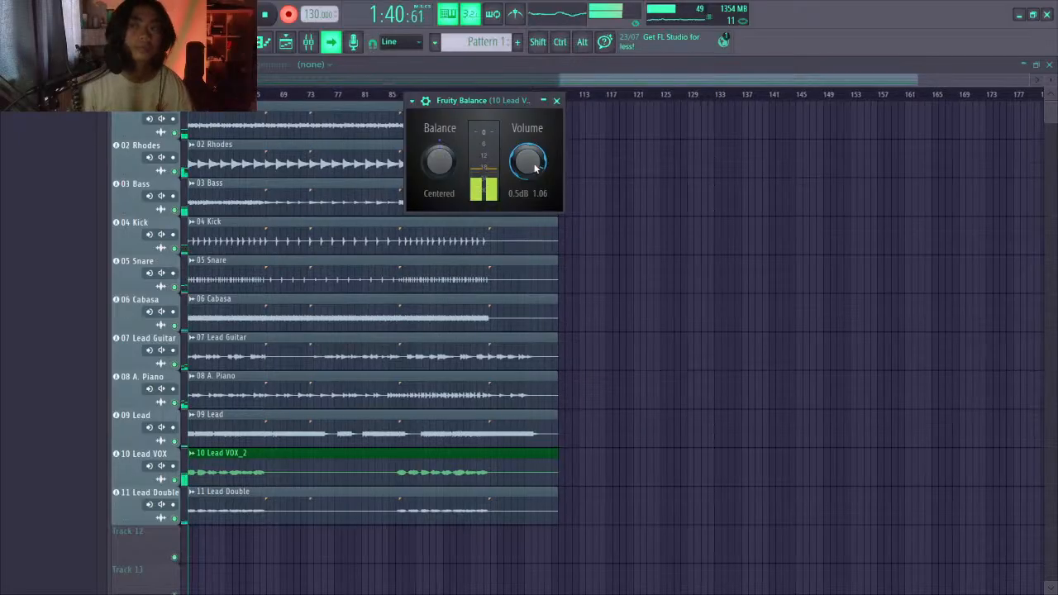
drag(530, 164, 530, 167)
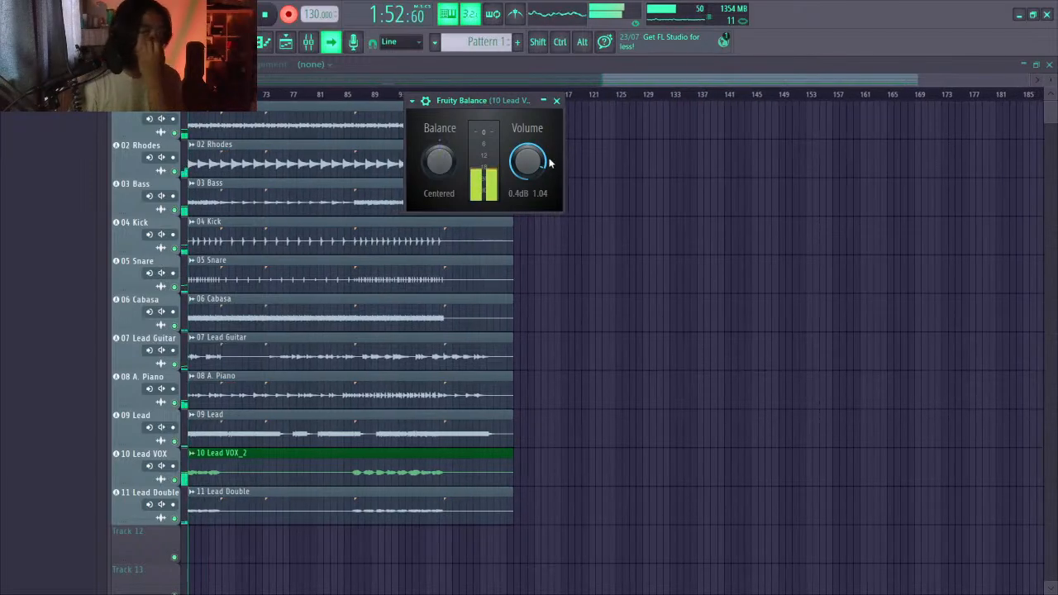
drag(534, 162, 574, 159)
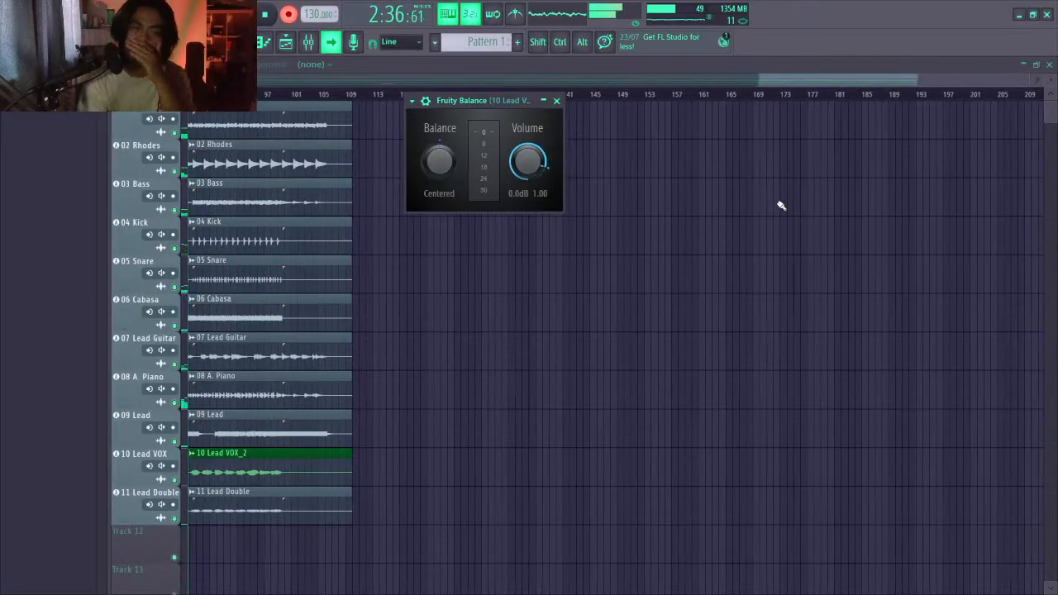
Record a Fruity Balance volume boost of about 1.5 dB for the last vocal section, return it to 0.0 dB, and stop recording
drag(527, 162, 527, 150)
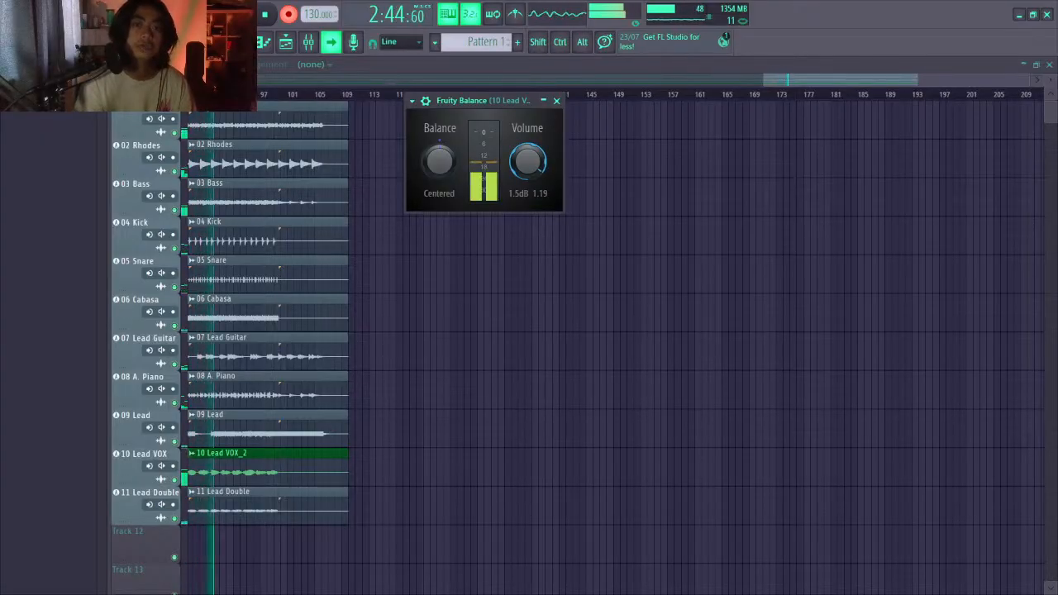
drag(527, 149, 527, 153)
scroll(767, 190, right, 3)
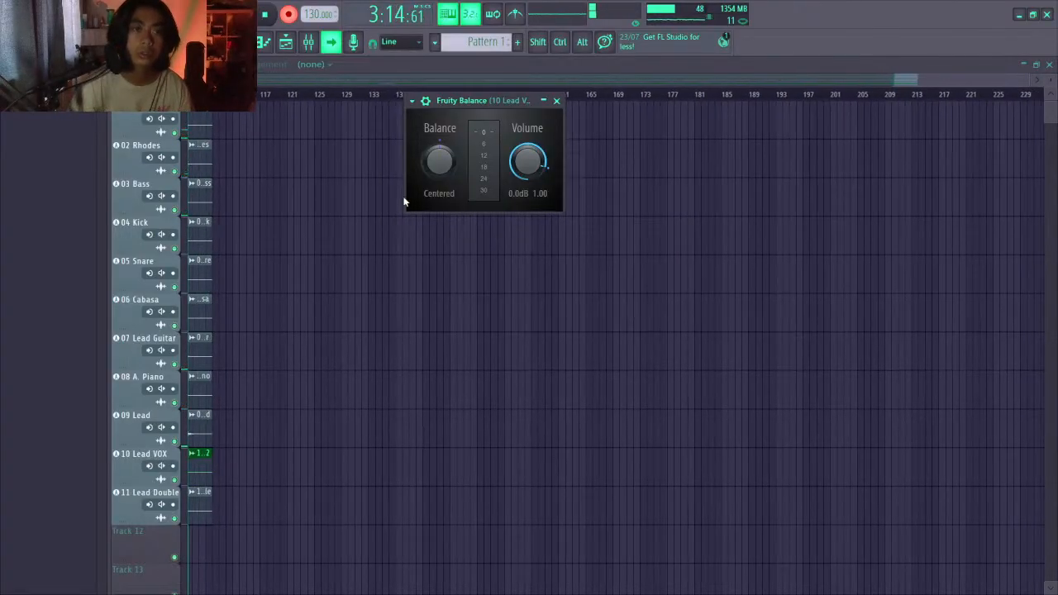
key(space)
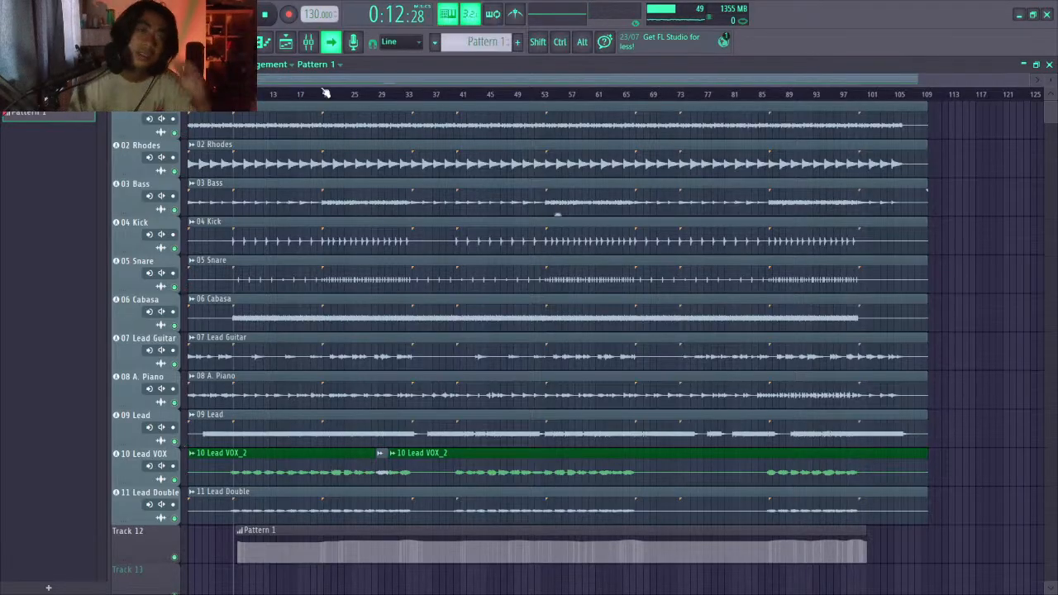
Spot-check the recorded vocal automation across the song, playing from around bar 87 with the mixer shown
drag(248, 92, 342, 93)
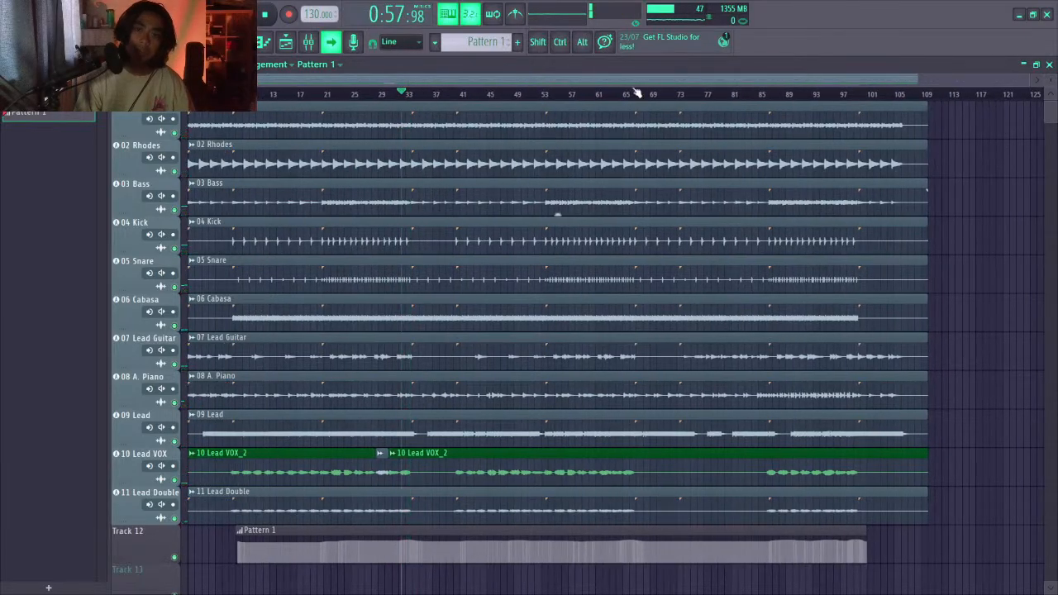
click(626, 93)
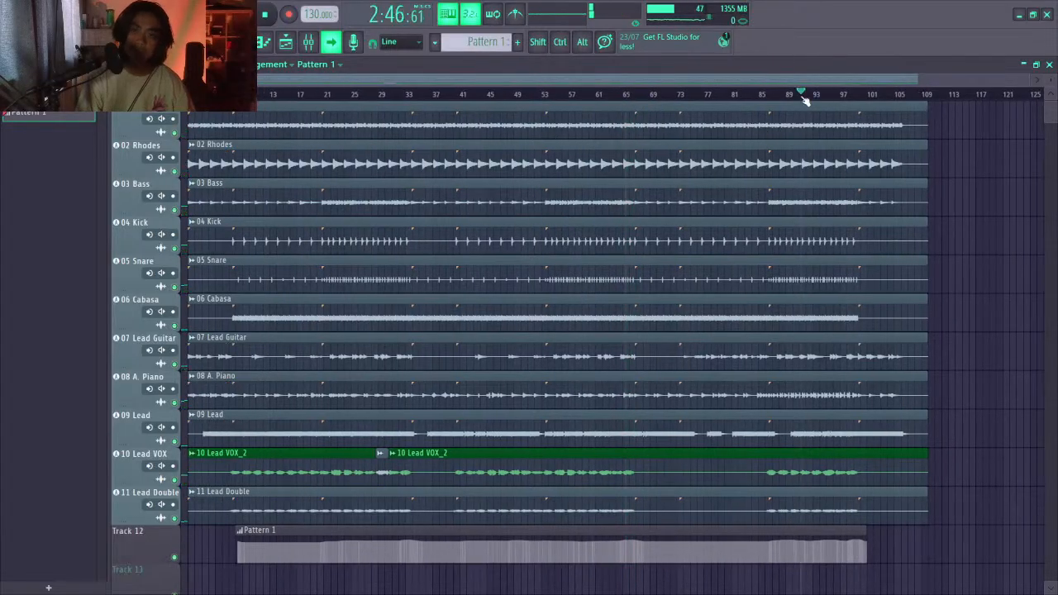
drag(803, 98, 775, 97)
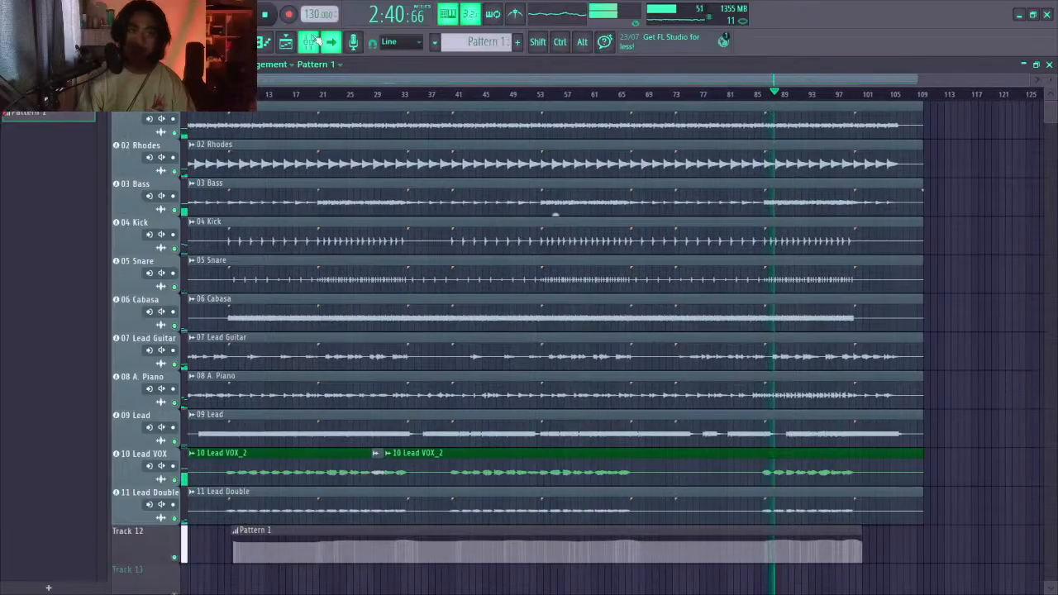
click(333, 41)
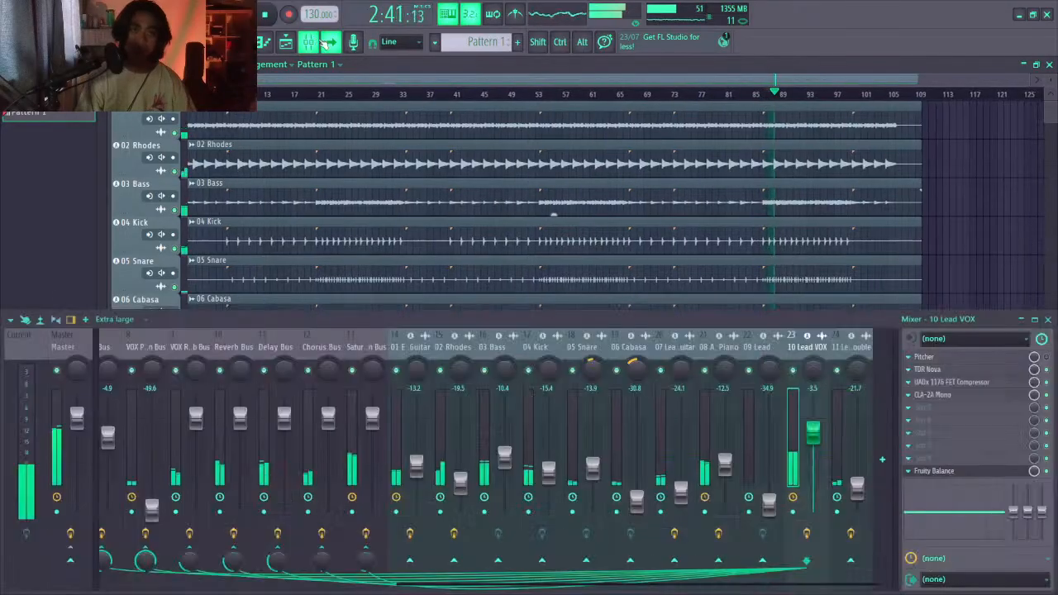
click(206, 586)
click(126, 336)
click(68, 341)
click(120, 347)
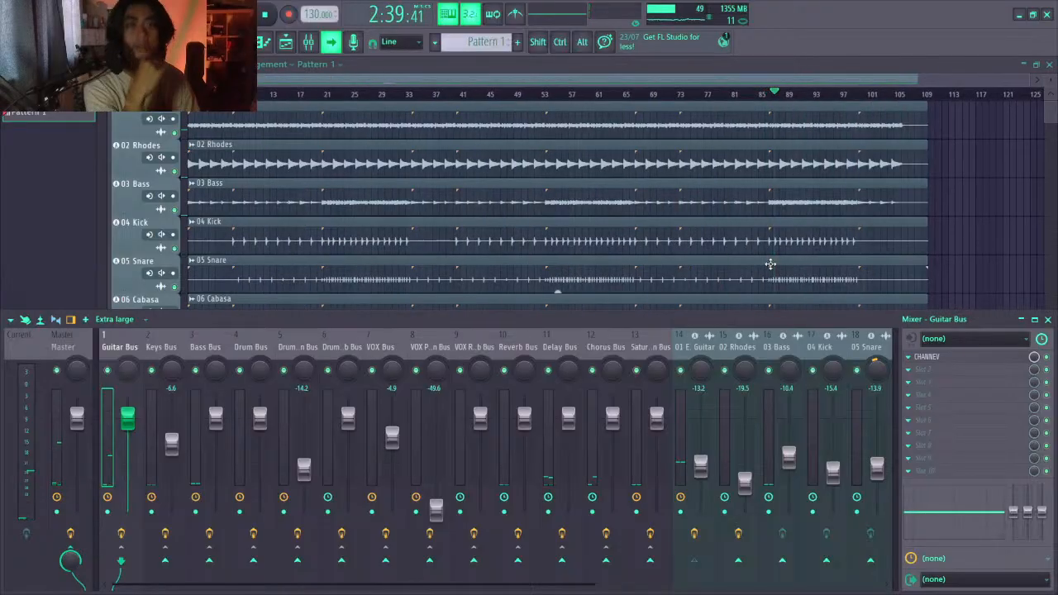
key(F9)
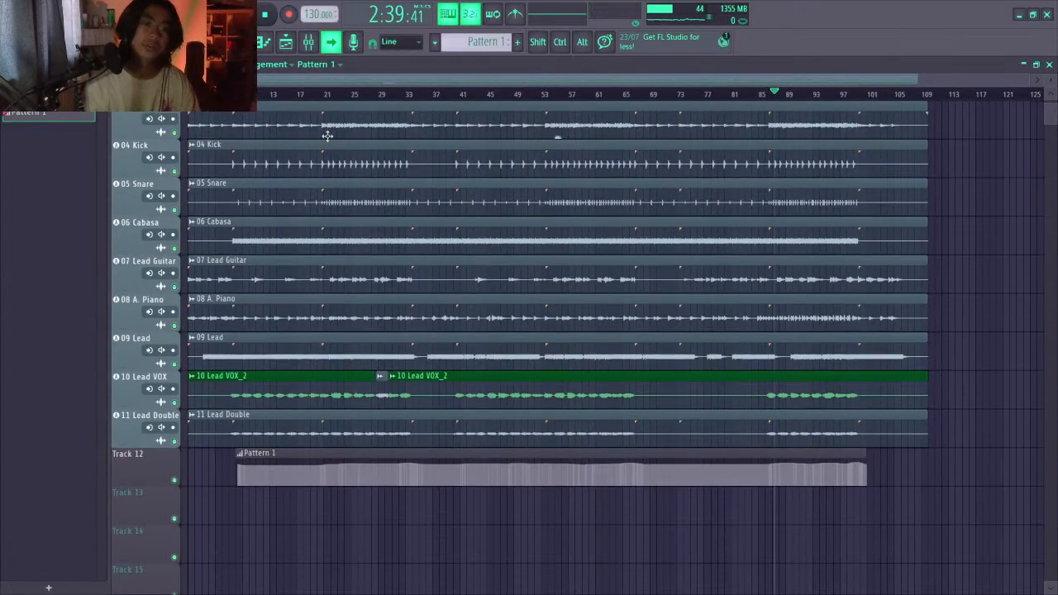
key(F9)
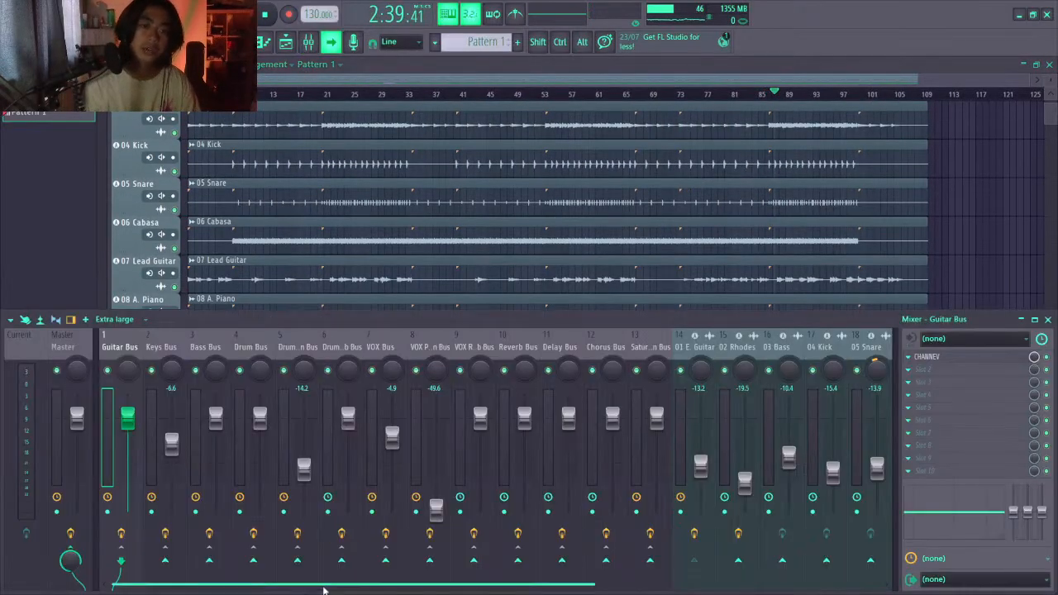
Add a mixer track named Music Bus and move it to the first position, ahead of the Guitar Bus
scroll(323, 587, right, 3)
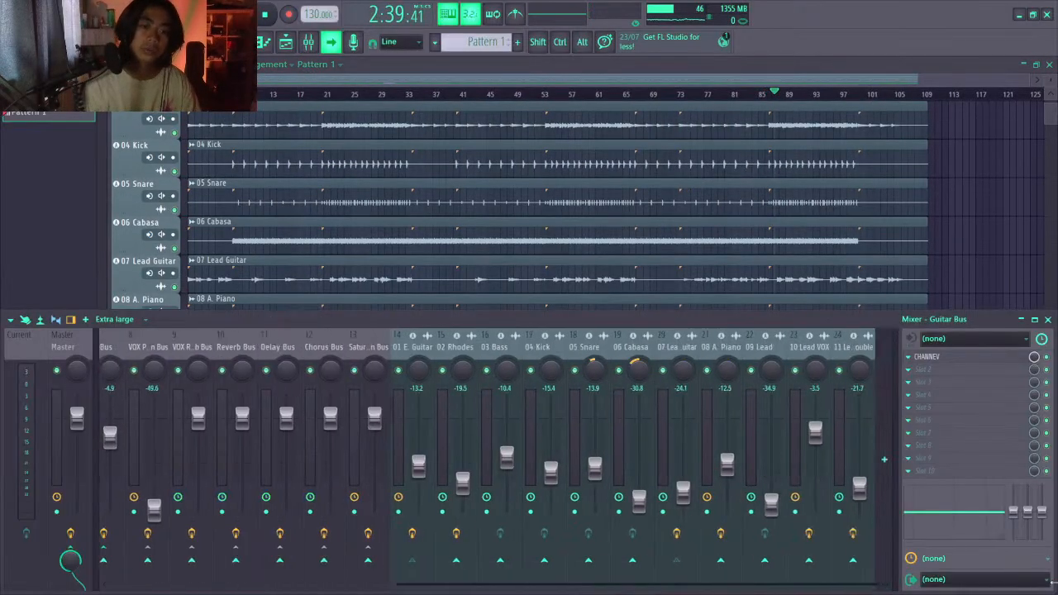
click(882, 460)
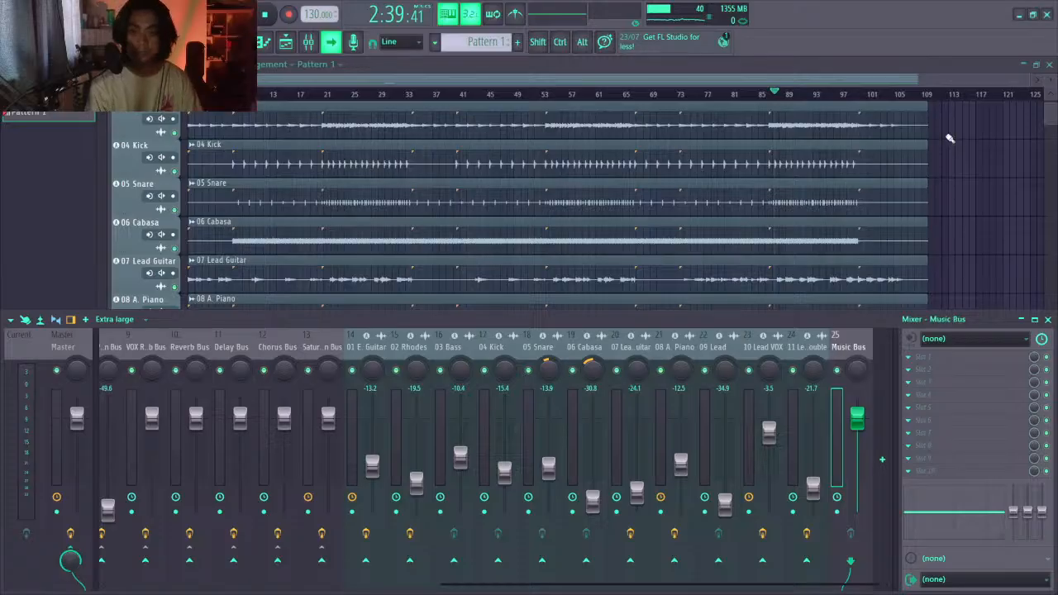
key(alt+Left)
key(alt+Left)
key(alt+Left)
key(alt+Left)
key(alt+Left)
key(alt+Left)
key(alt+Left)
key(alt+Left)
key(alt+Left)
key(alt+Left)
key(alt+Left)
key(alt+Left)
key(alt+Left)
key(alt+Left)
key(alt+Left)
key(alt+Left)
key(alt+Left)
key(alt+Left)
key(alt+Left)
key(alt+Left)
key(alt+Left)
key(alt+Left)
key(alt+Left)
key(alt+Right)
key(alt+Left)
key(alt+Right)
key(alt+Right)
key(alt+Left)
key(alt+Left)
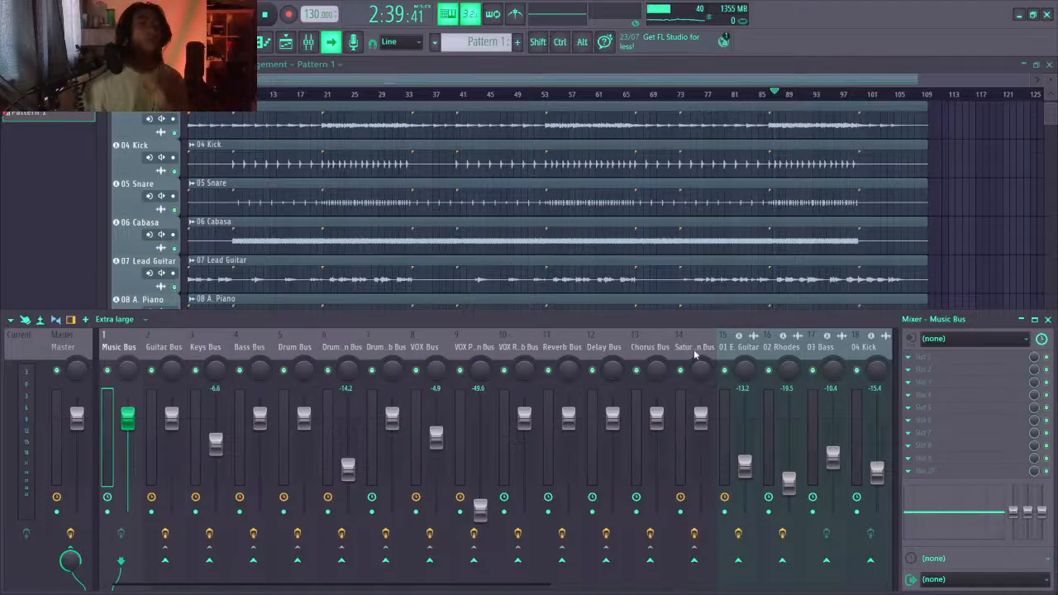
Send the 01 E. Guitar, 02 Rhodes, 03 Bass and 04 Kick mixer tracks to the Music Bus
click(738, 347)
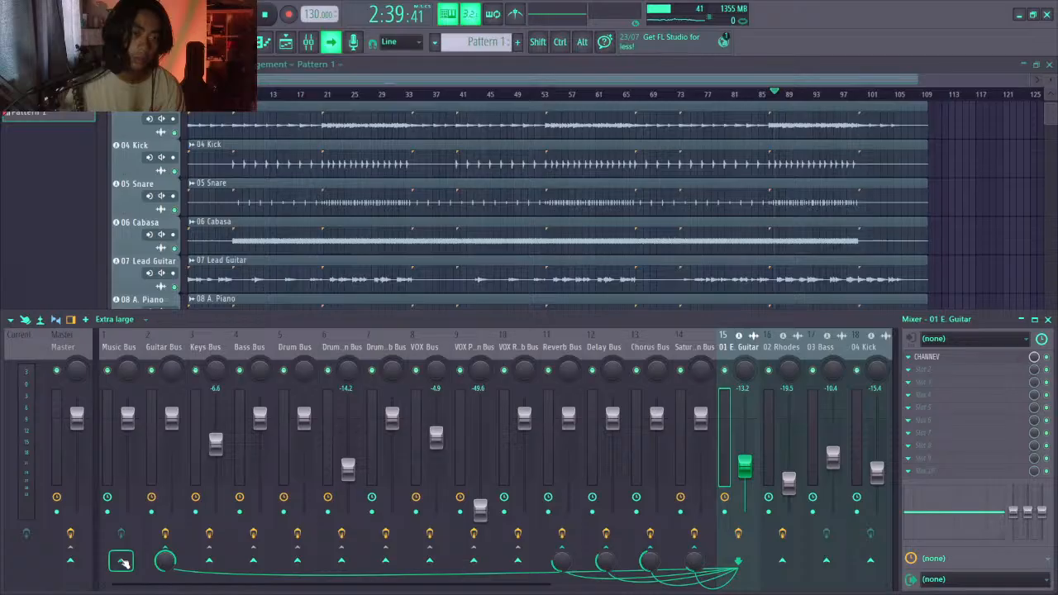
key(Right)
key(Right)
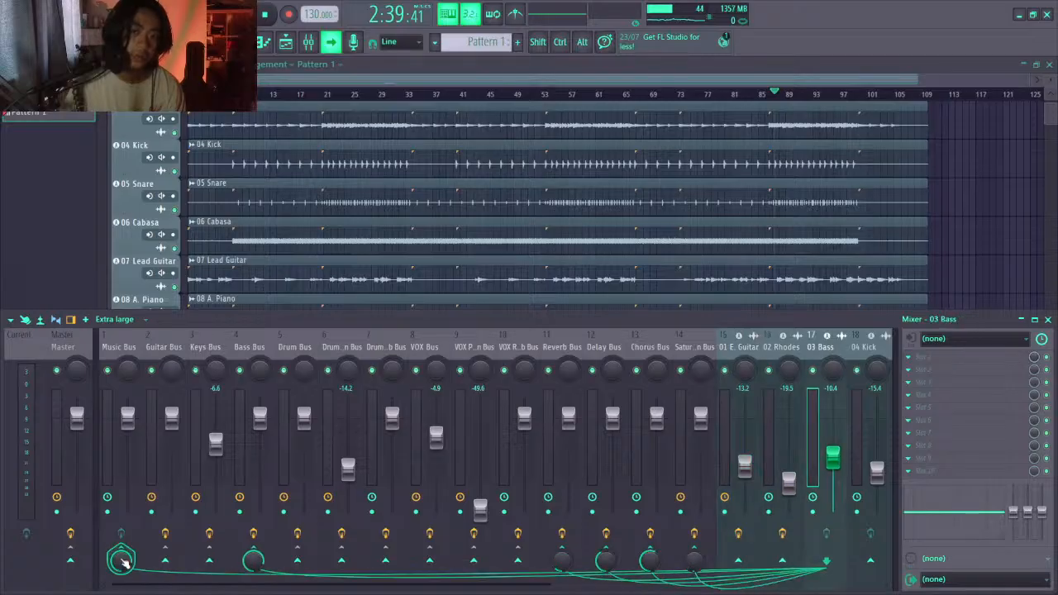
key(Right)
key(Right)
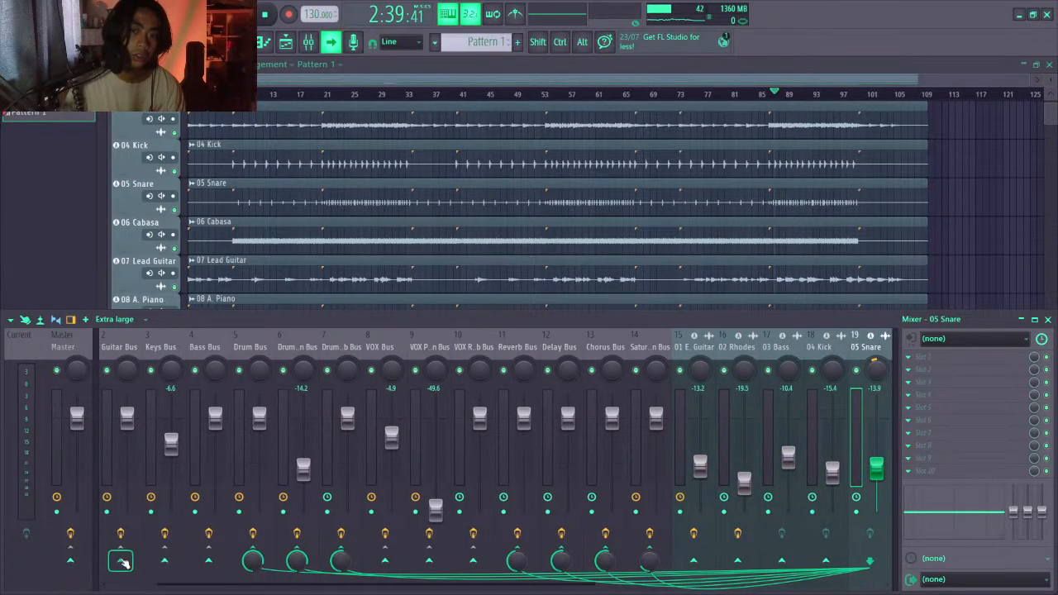
click(121, 561)
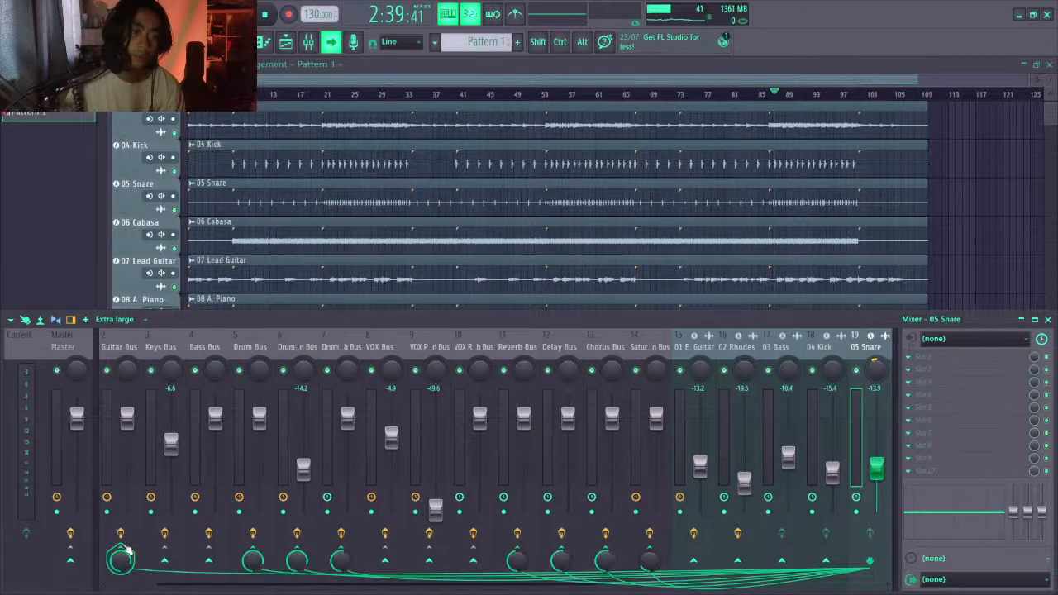
key(Left)
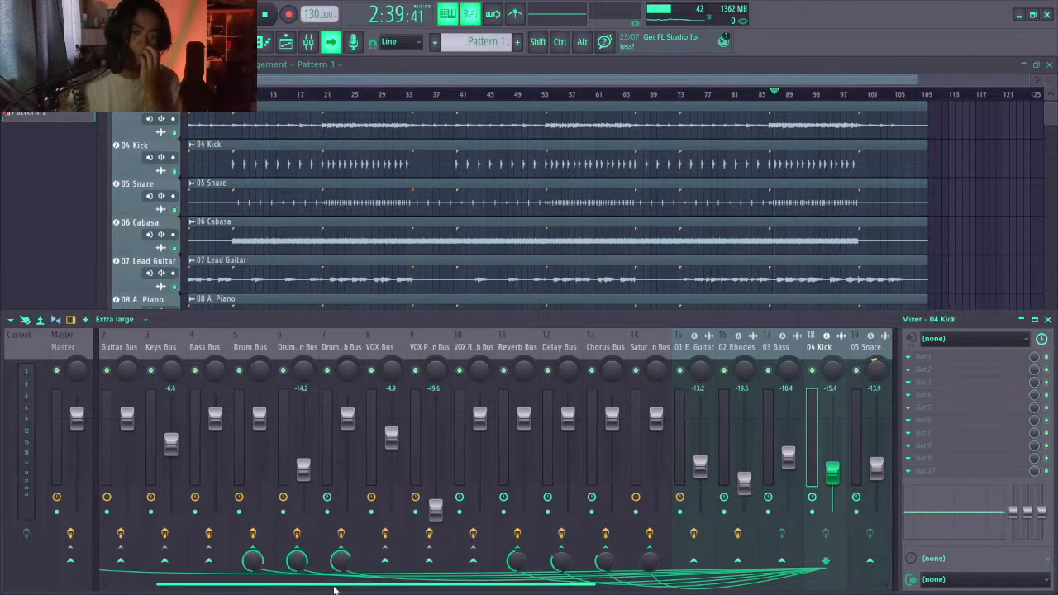
scroll(49, 588, left, 1)
key(Right)
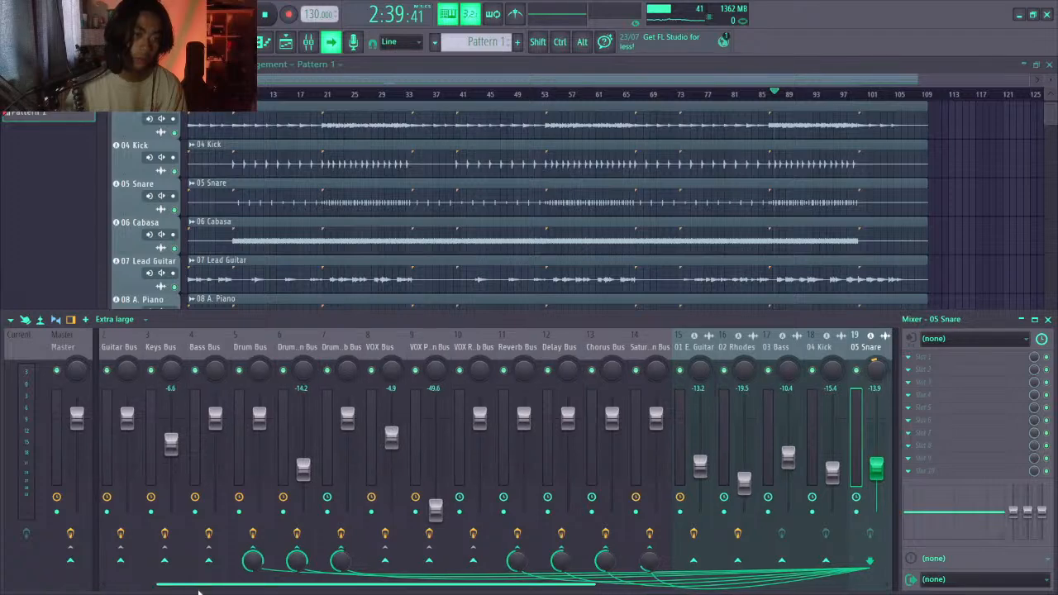
Switch the mixer to the Compact layout and send Snare, Cabasa, Lead Guitar, A. Piano and Lead to the Music Bus
scroll(142, 588, left, 1)
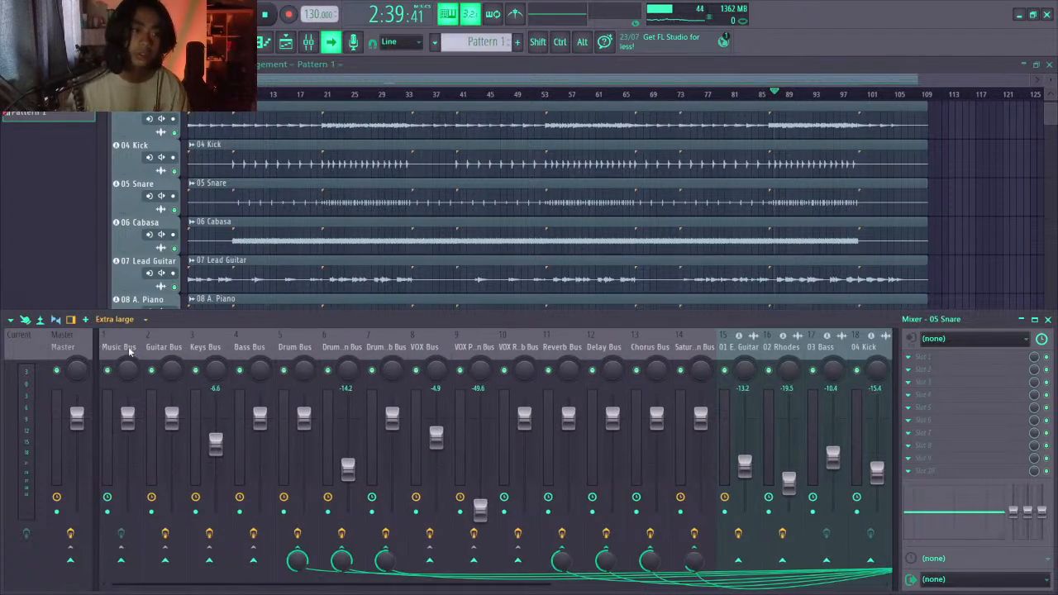
click(120, 320)
click(212, 376)
click(47, 566)
key(Right)
click(47, 566)
key(Right)
click(47, 566)
key(Right)
click(47, 567)
key(Right)
click(48, 566)
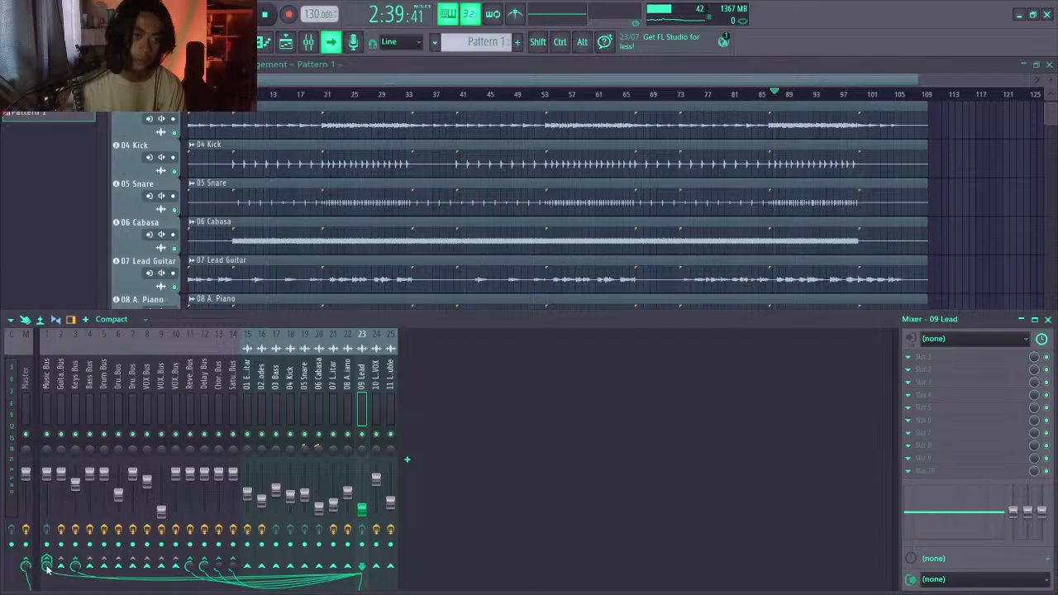
key(Right)
click(47, 566)
click(50, 560)
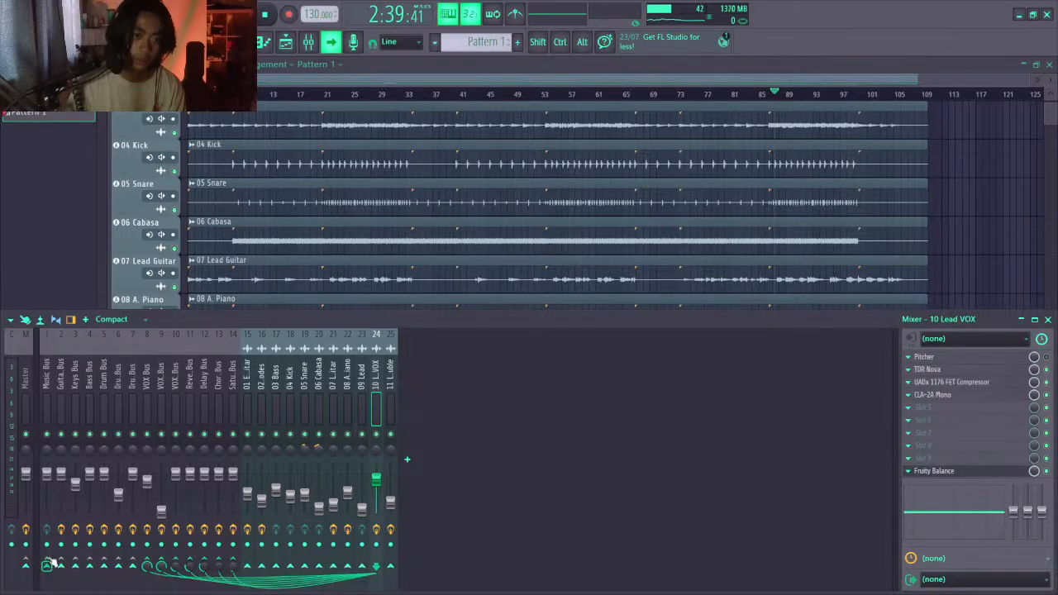
key(Left)
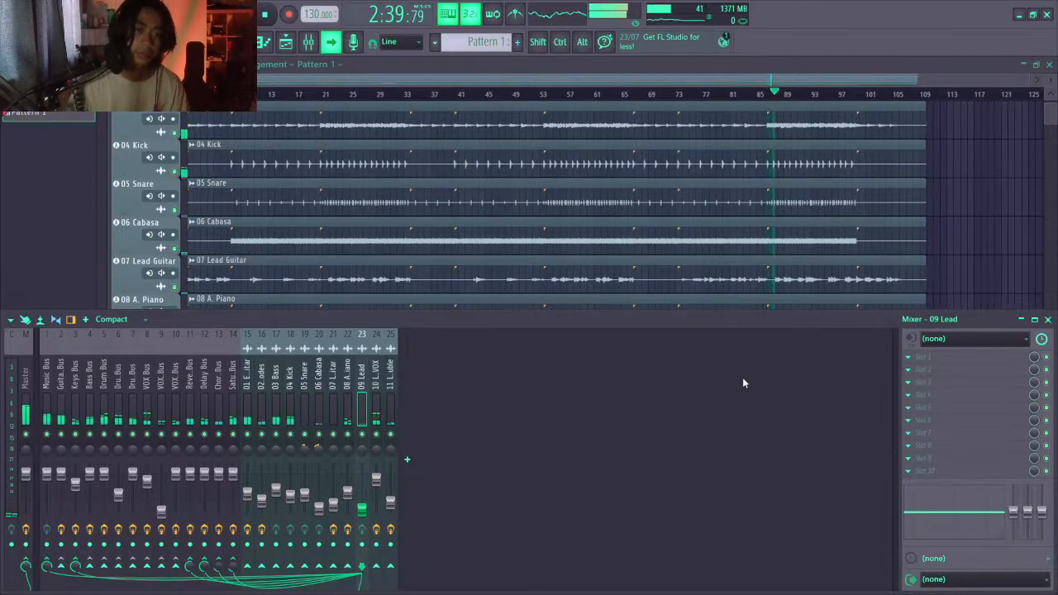
Play from the first vocal entry and load Fruity Balance in the last effect slot of the Music Bus
click(50, 376)
key(F9)
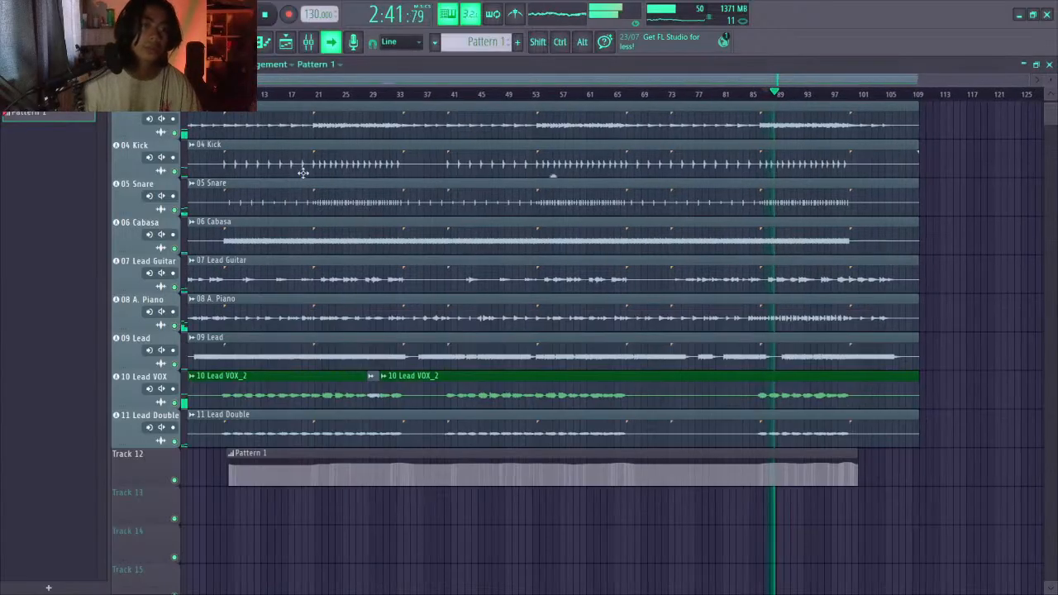
key(space)
key(space)
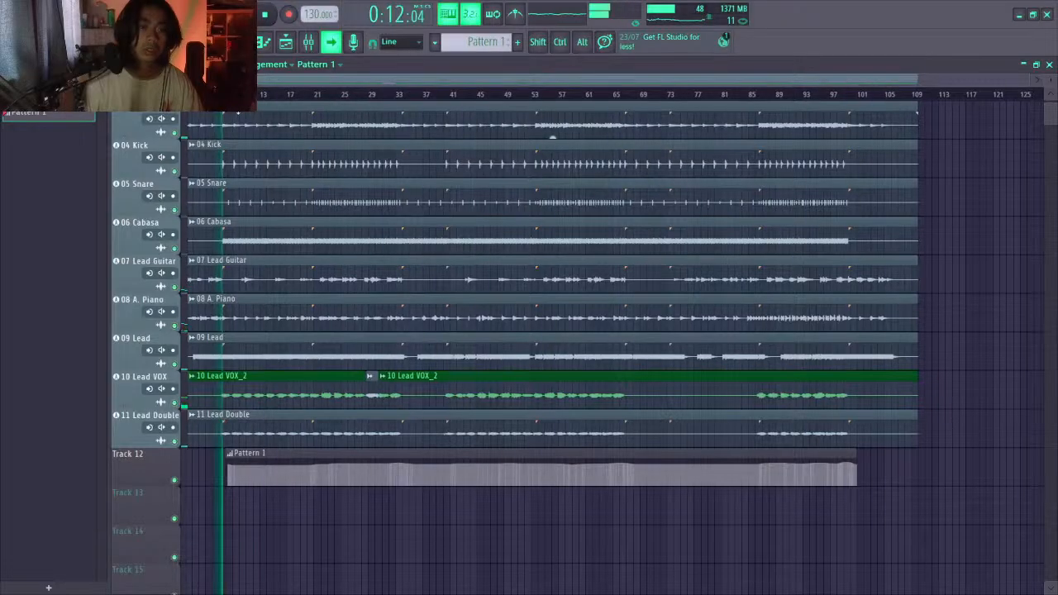
click(308, 41)
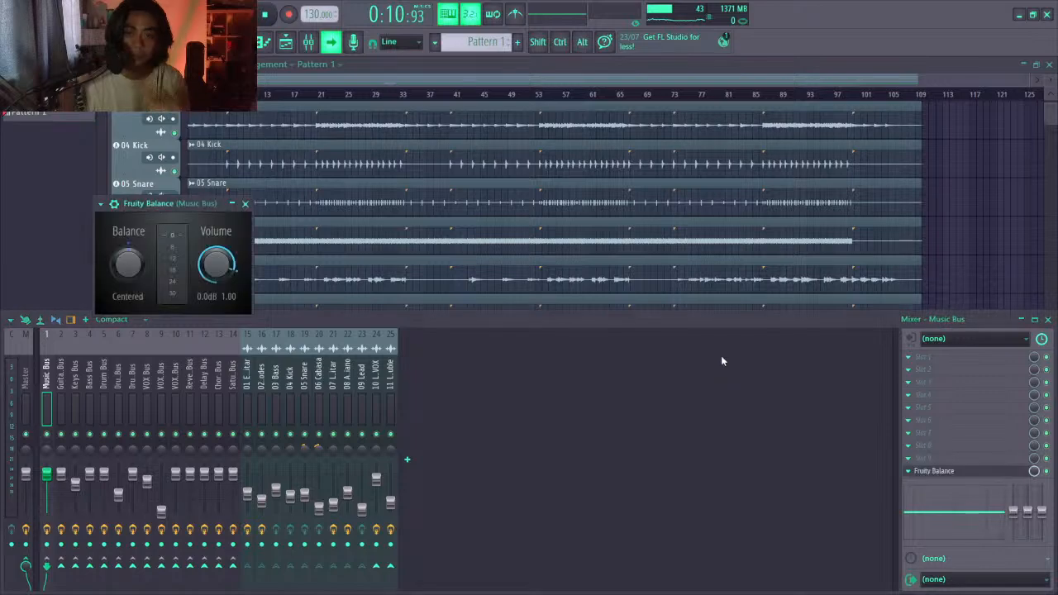
key(Escape)
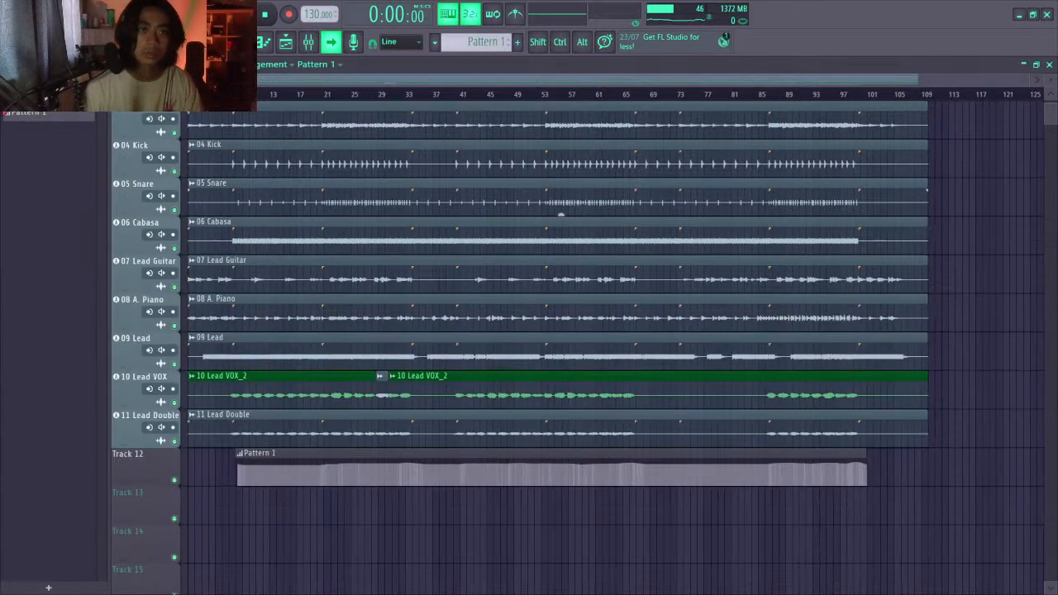
Mute the Lead VOX and Lead Double mixer tracks and lower the Music Bus fader while playing from around 0:11
key(space)
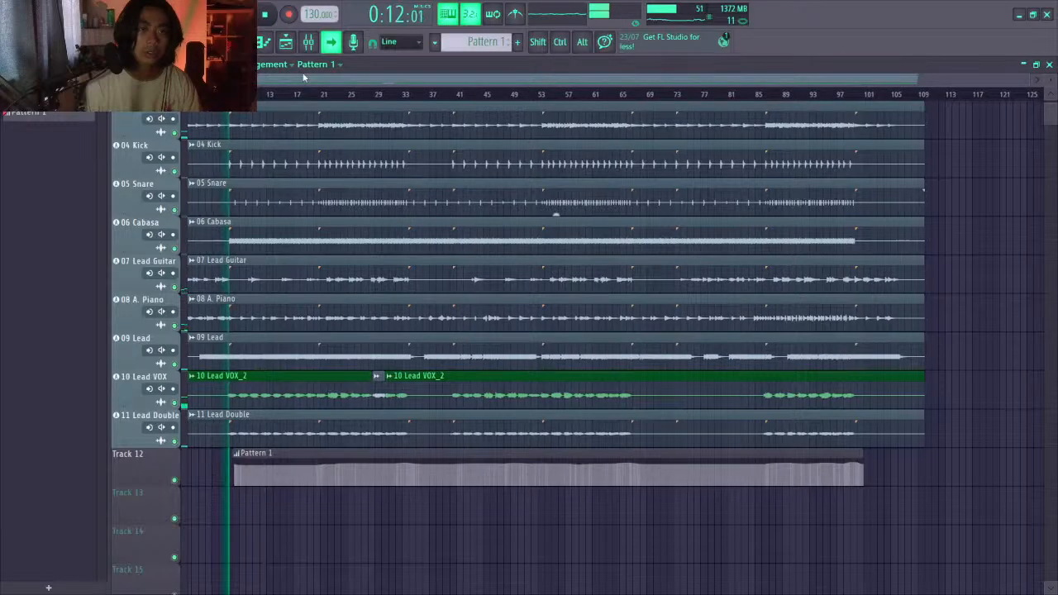
key(F9)
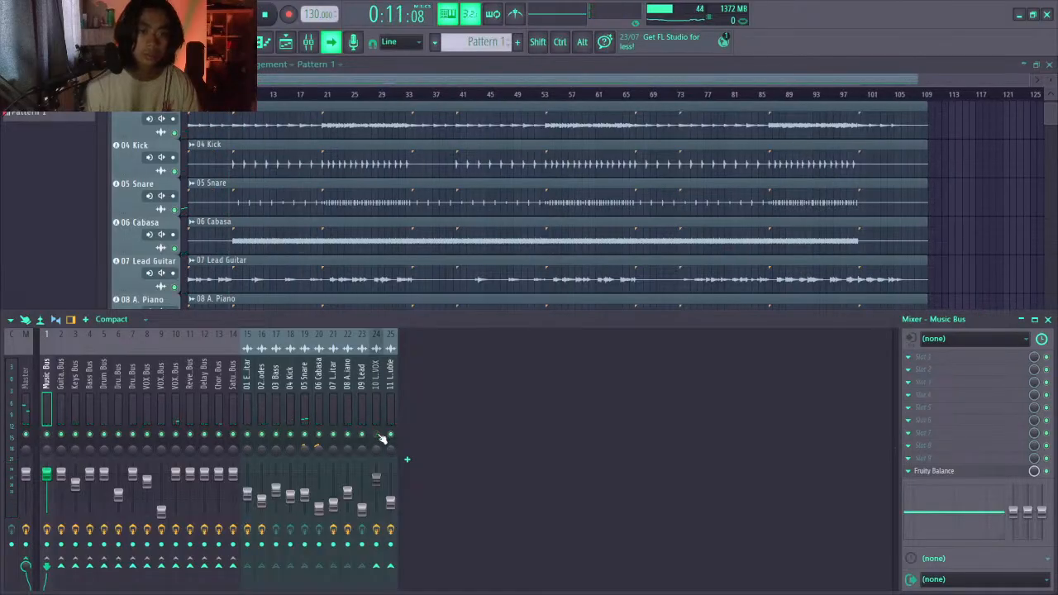
key(space)
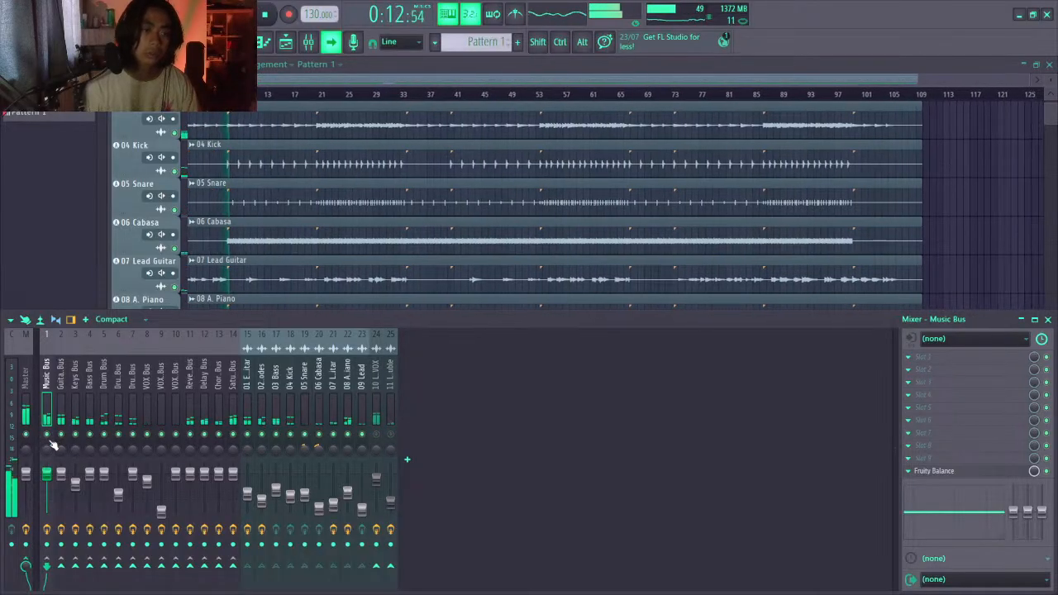
drag(46, 472, 46, 485)
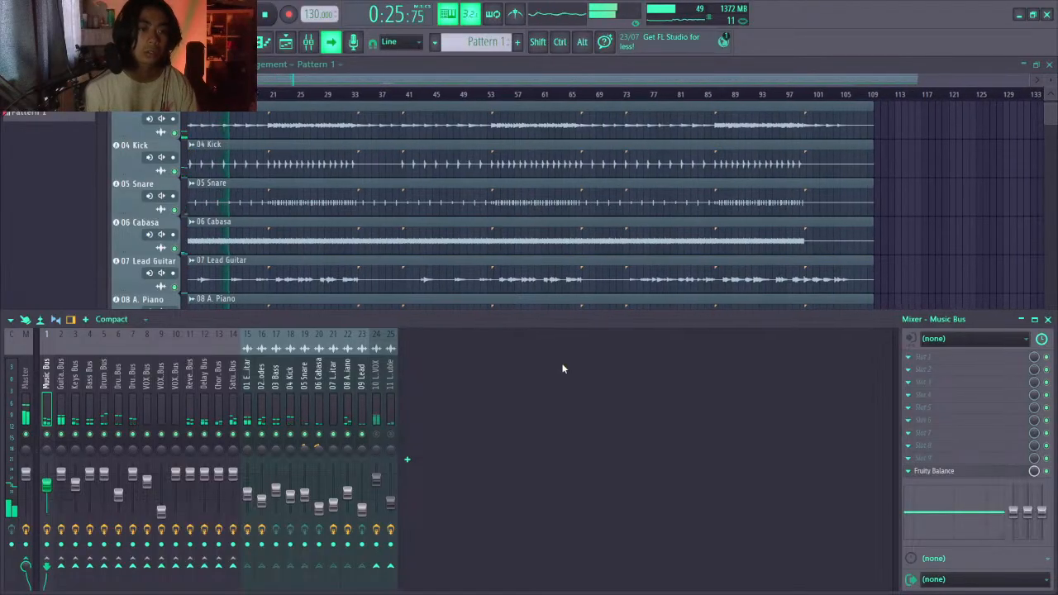
key(F9)
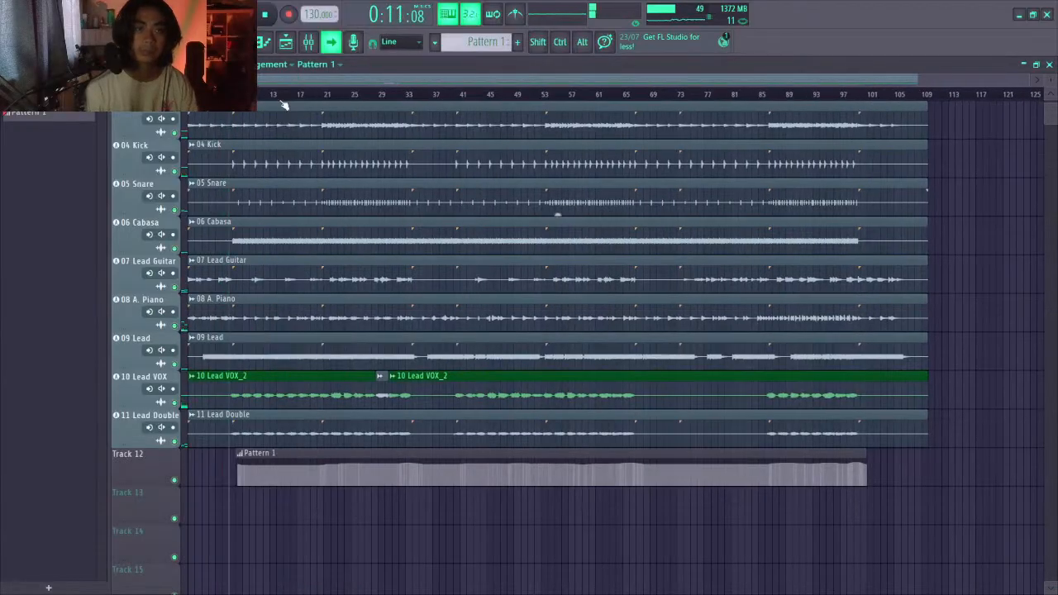
key(space)
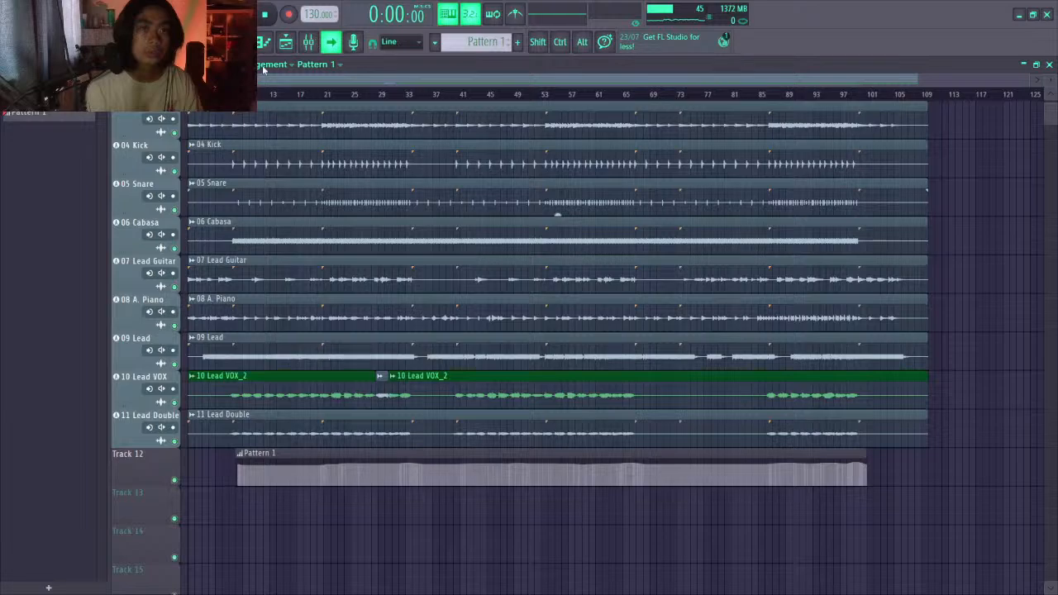
Try recording a Music Bus volume reduction to -1.0 dB with Fruity Balance in Pattern 1, and delete the extra clip on track 13
click(308, 41)
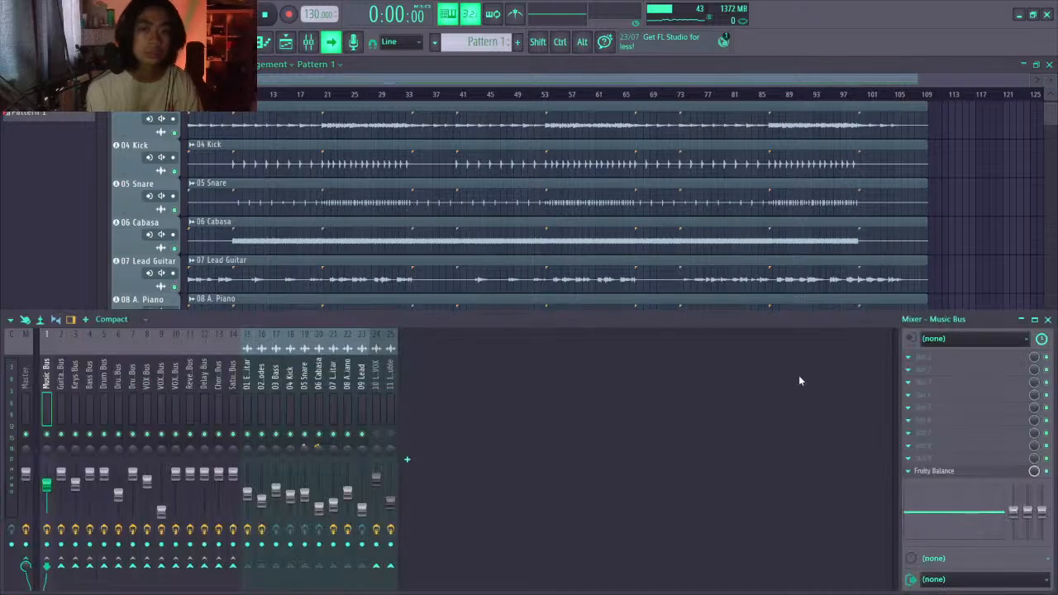
click(957, 473)
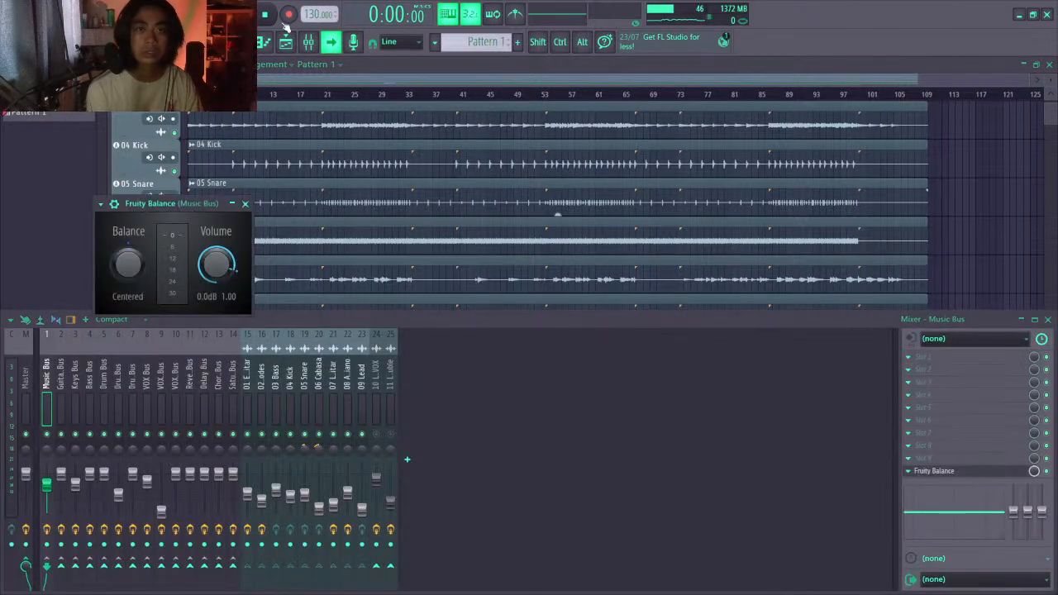
click(1048, 319)
key(space)
drag(234, 281, 234, 293)
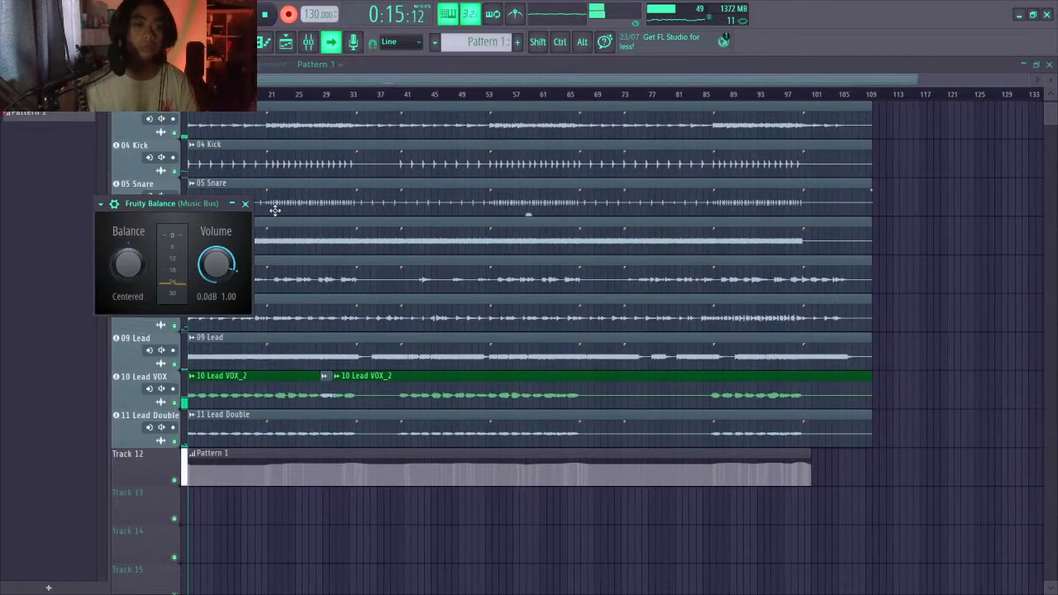
key(space)
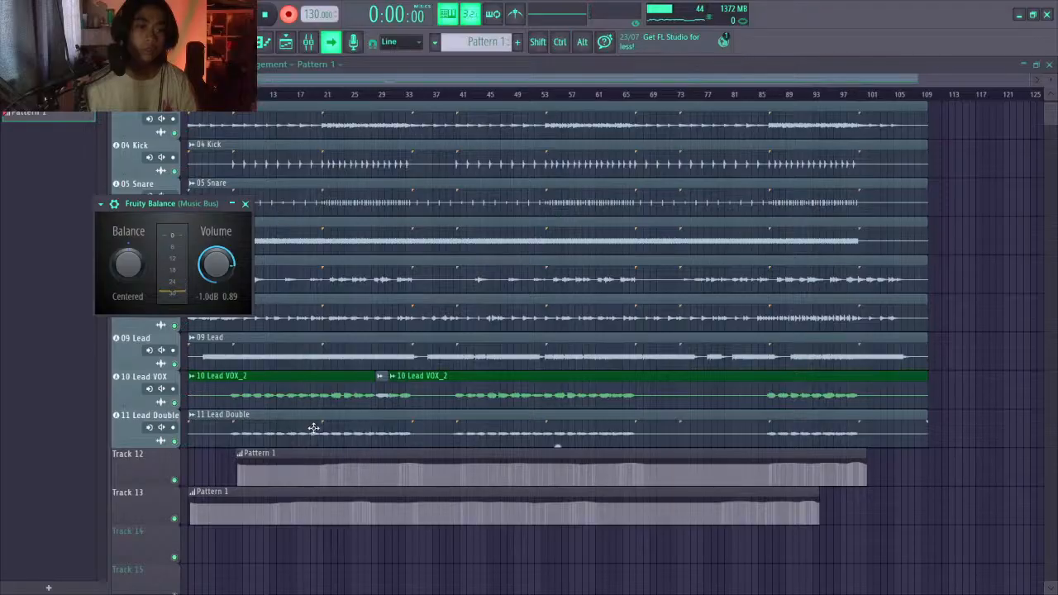
key(ctrl)
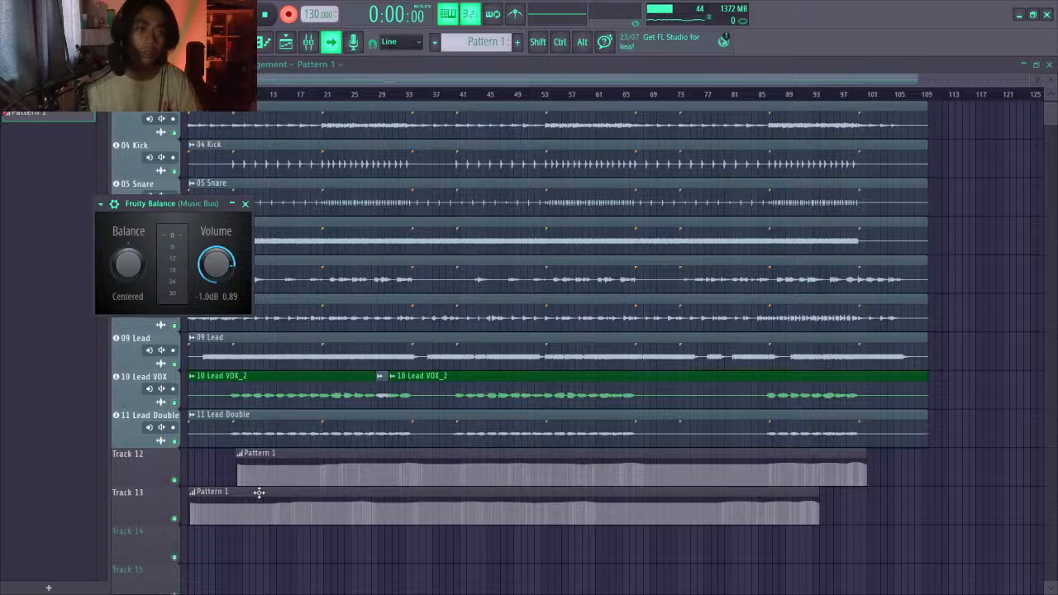
right_click(258, 493)
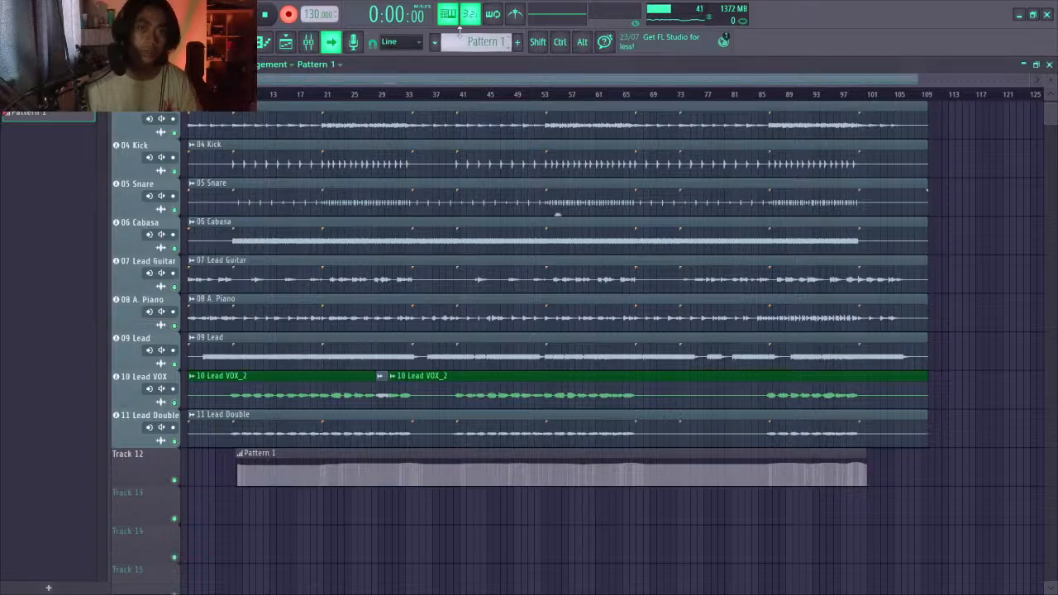
Create the new pattern Pattern 2 and unmute the Lead VOX and Lead Double mixer tracks
click(517, 42)
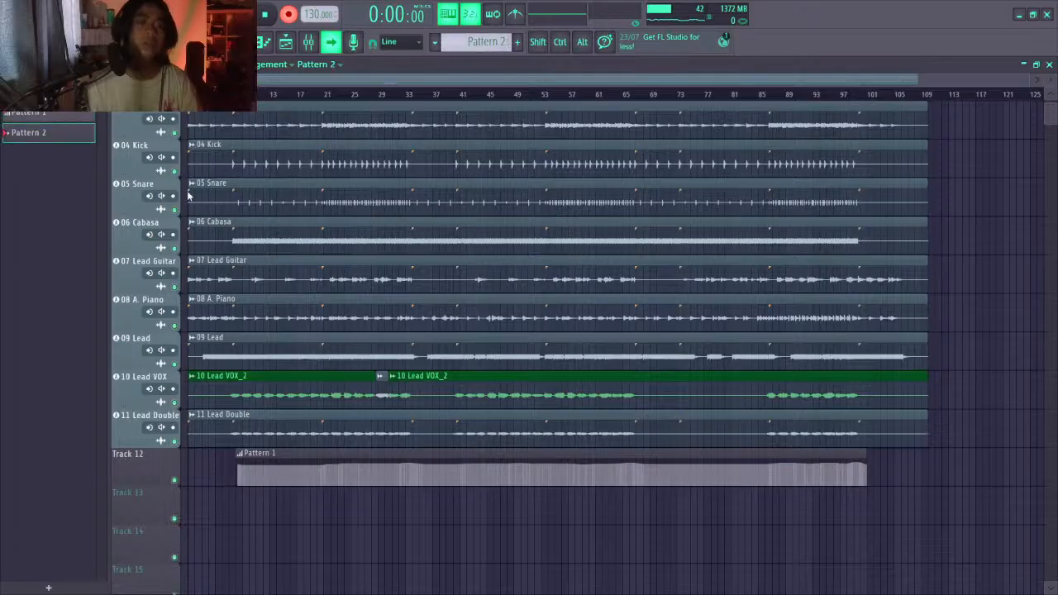
click(309, 42)
click(376, 435)
click(390, 435)
key(F9)
key(space)
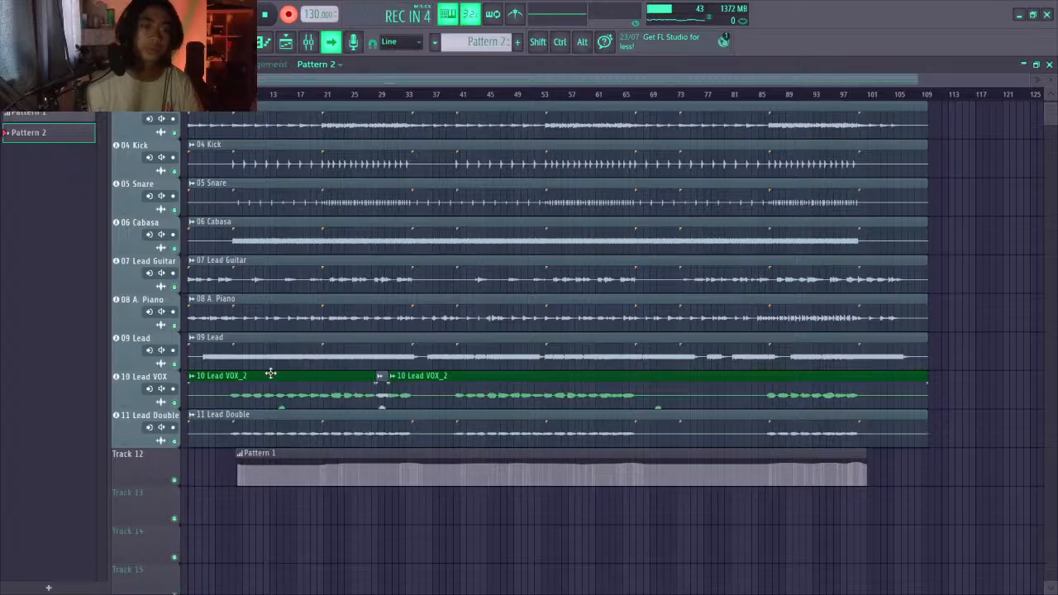
key(F9)
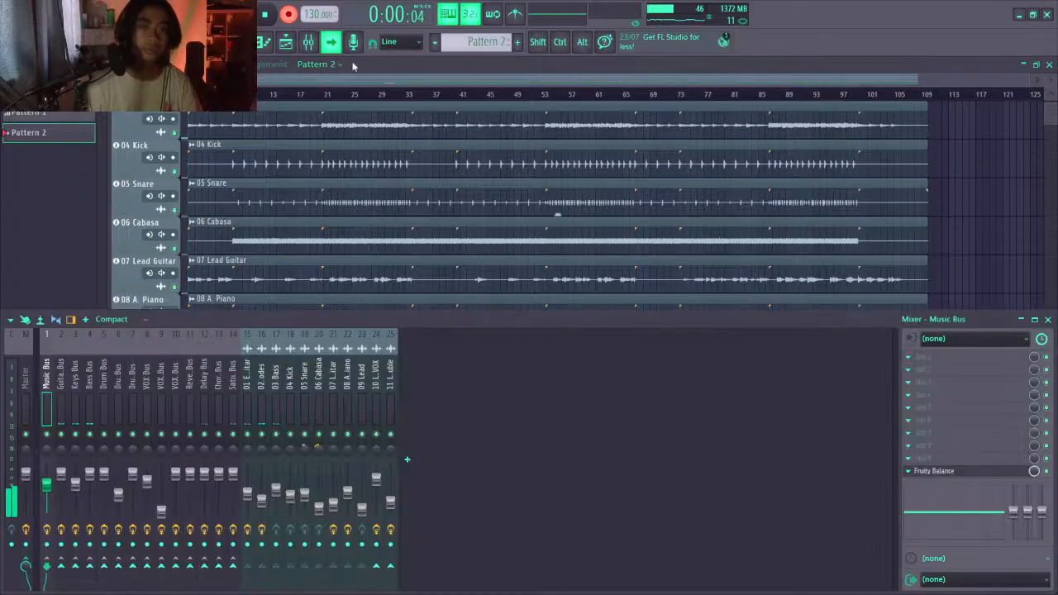
click(950, 470)
key(space)
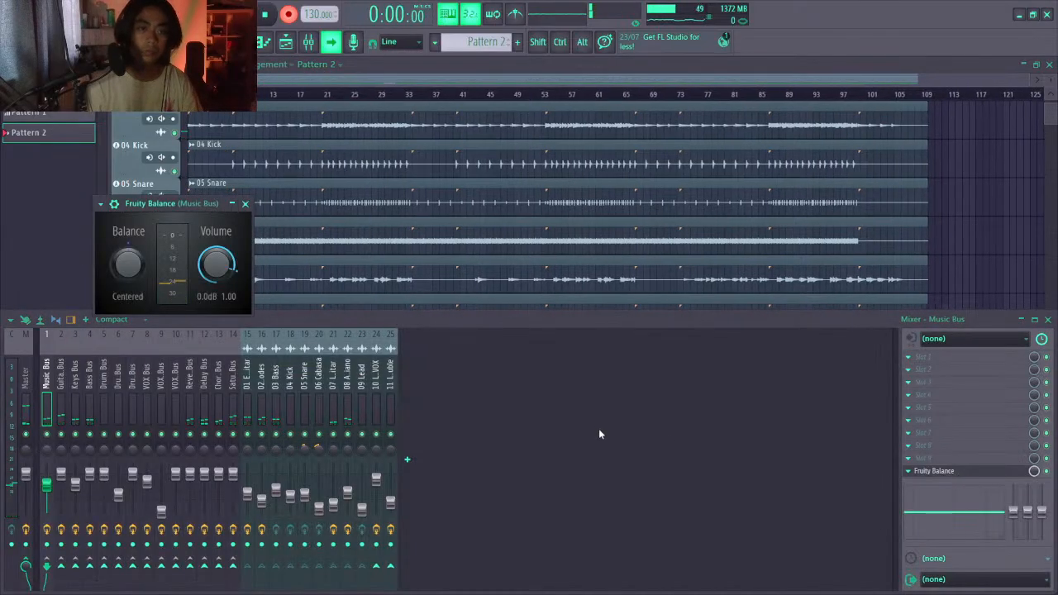
key(Escape)
key(F9)
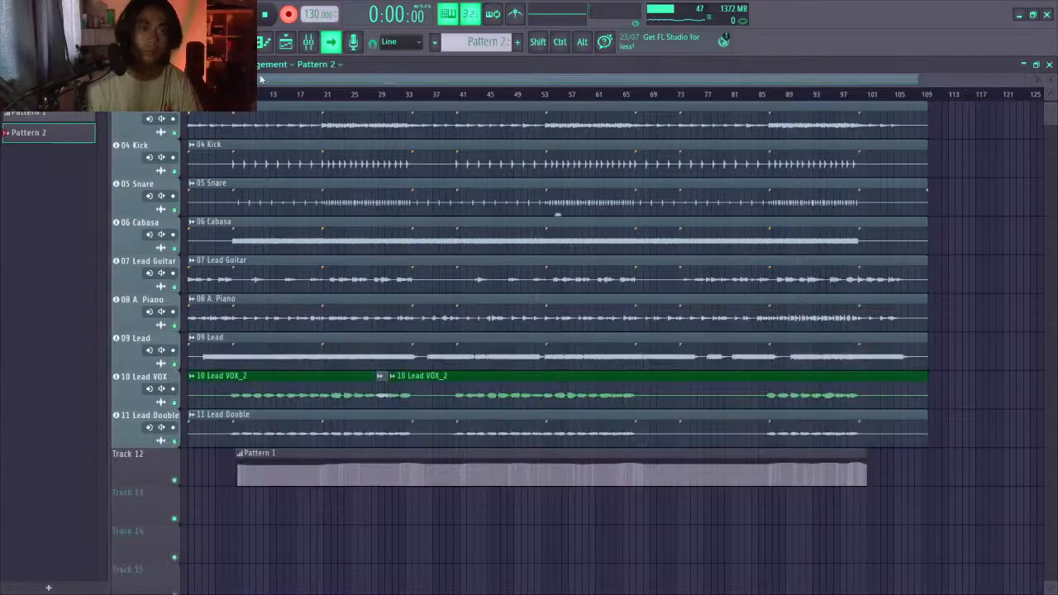
Record Lead VOX volume rides between -1.0 dB and 1.0 dB with Fruity Balance into Pattern 2, from the song's start to its end
click(307, 42)
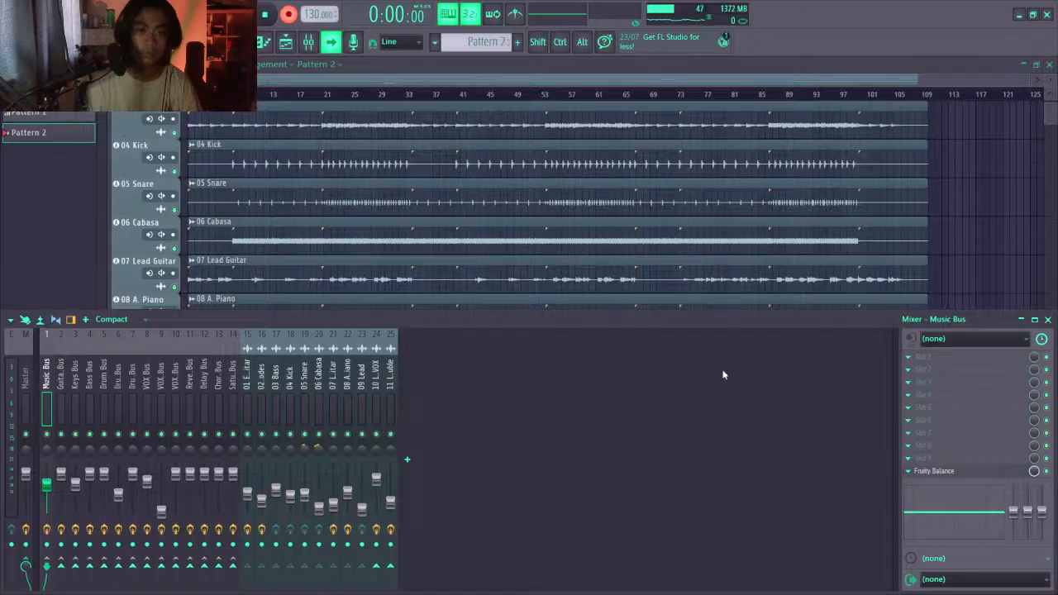
key(F9)
key(space)
mouse_move(527, 161)
mouse_down()
mouse_move(527, 174)
mouse_move(527, 159)
mouse_up()
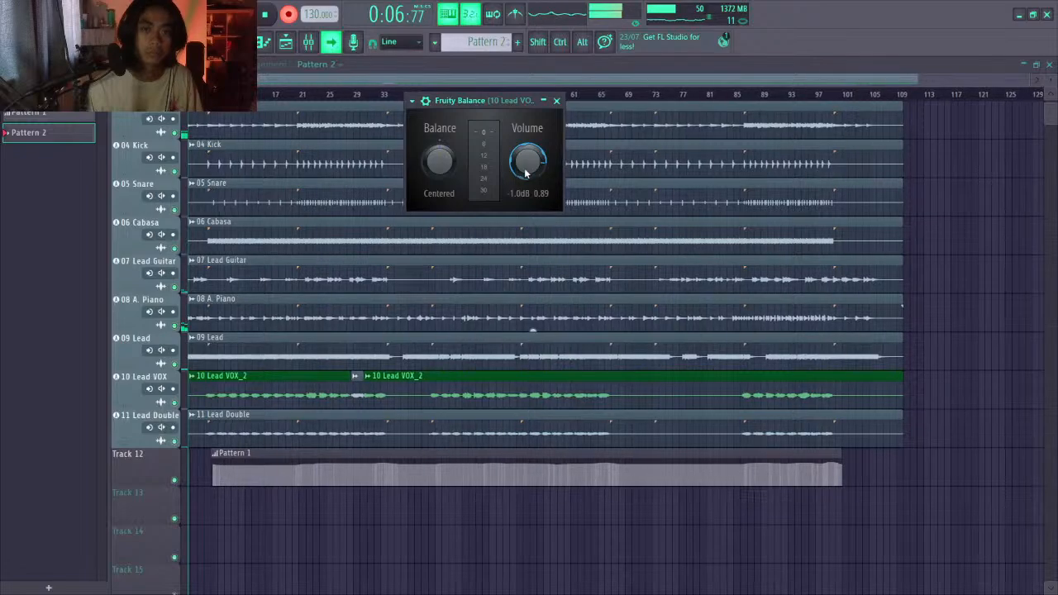
drag(526, 172, 526, 169)
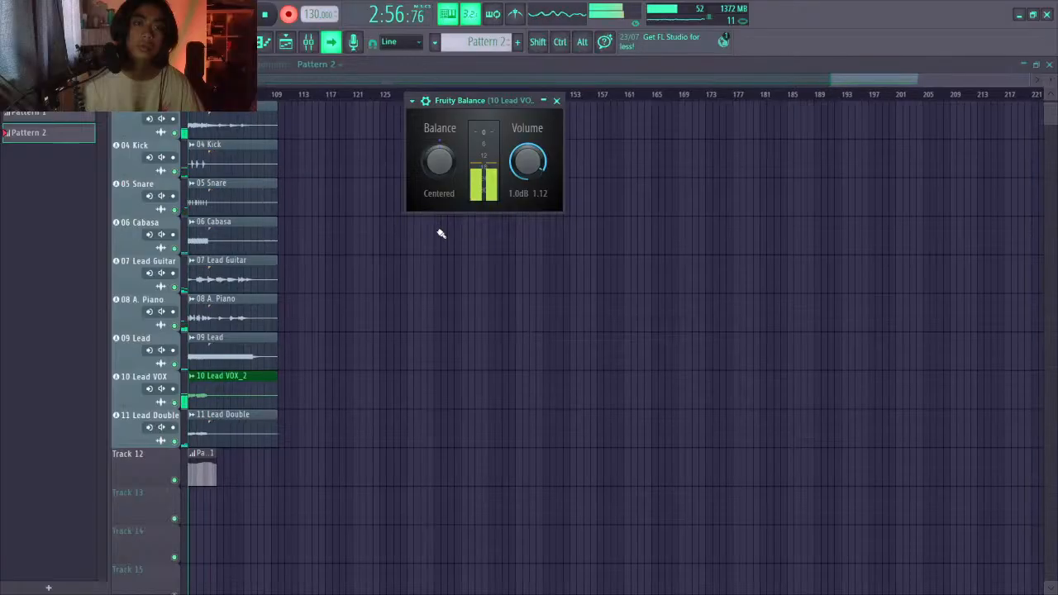
drag(525, 167, 525, 186)
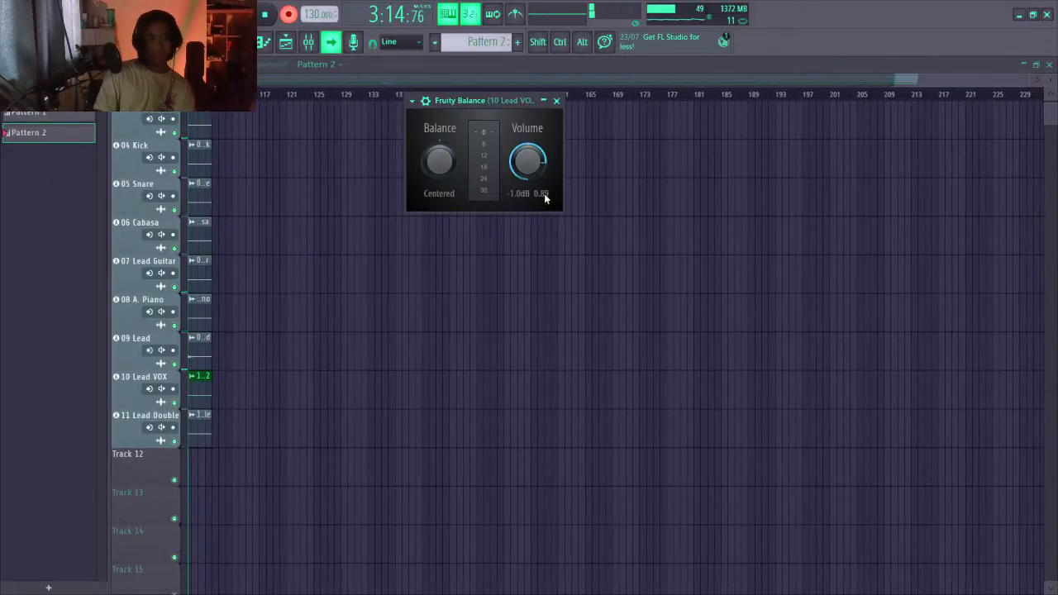
key(space)
click(543, 196)
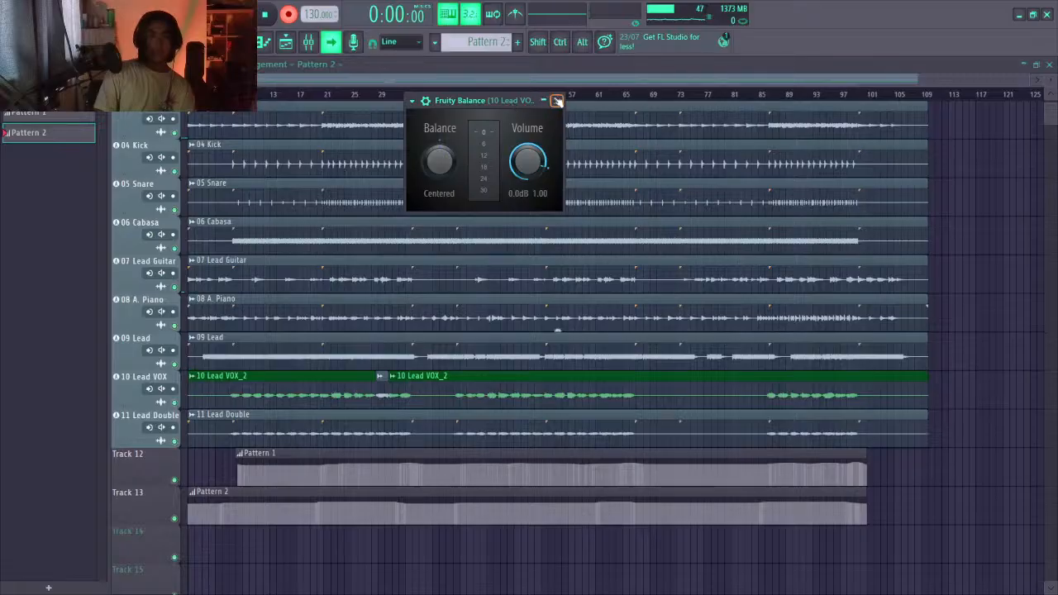
click(557, 100)
Raise the Music Bus fader and play the song again from the beginning with recording off
click(308, 42)
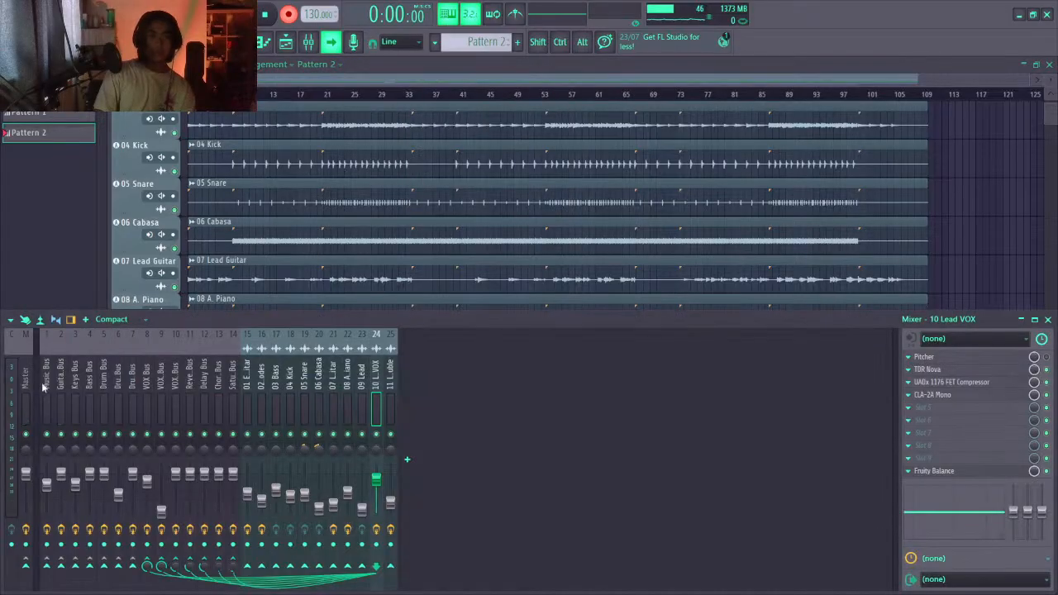
key(space)
key(F9)
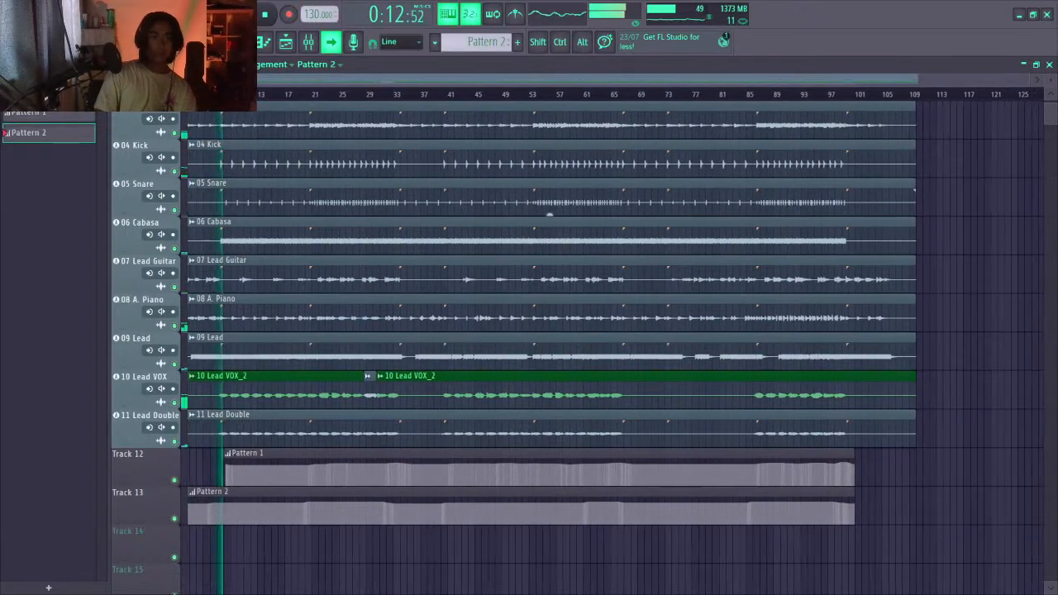
drag(225, 94, 187, 94)
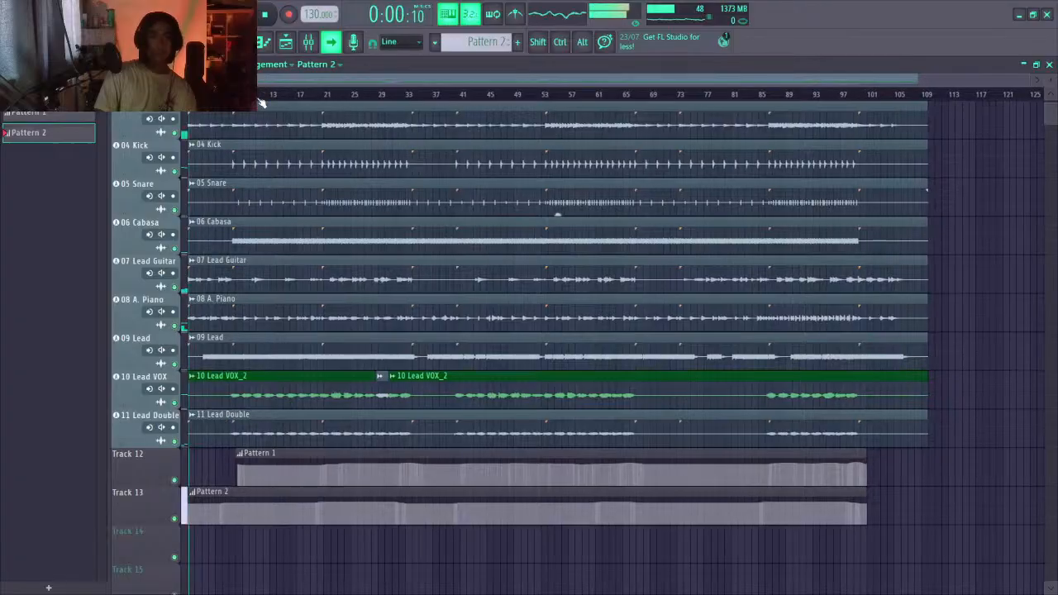
click(308, 41)
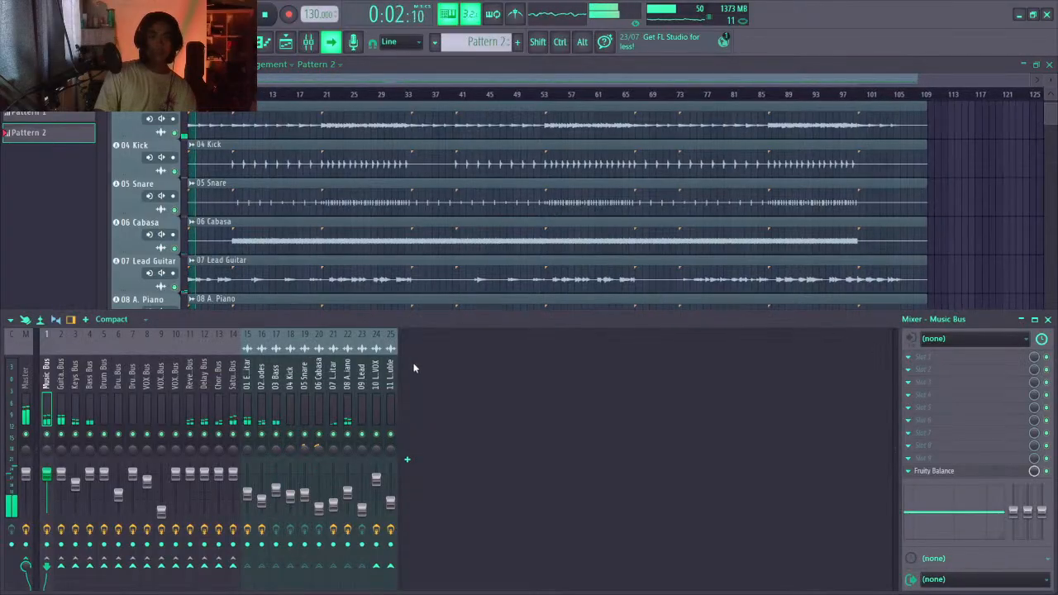
Lower the Lead VOX and Lead Double mixer faders slightly together while the song plays
click(377, 480)
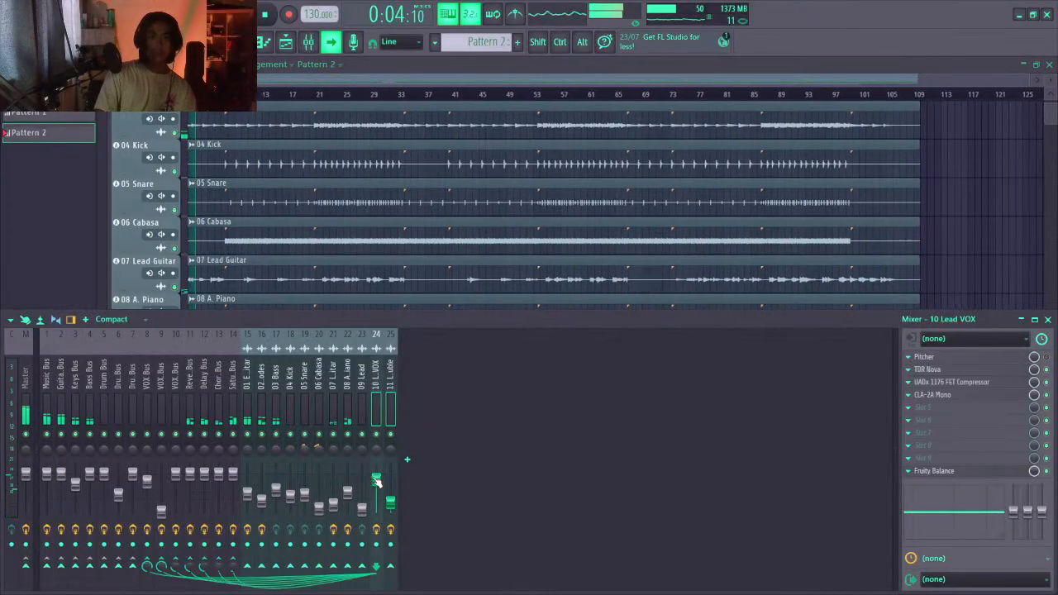
drag(377, 480, 377, 476)
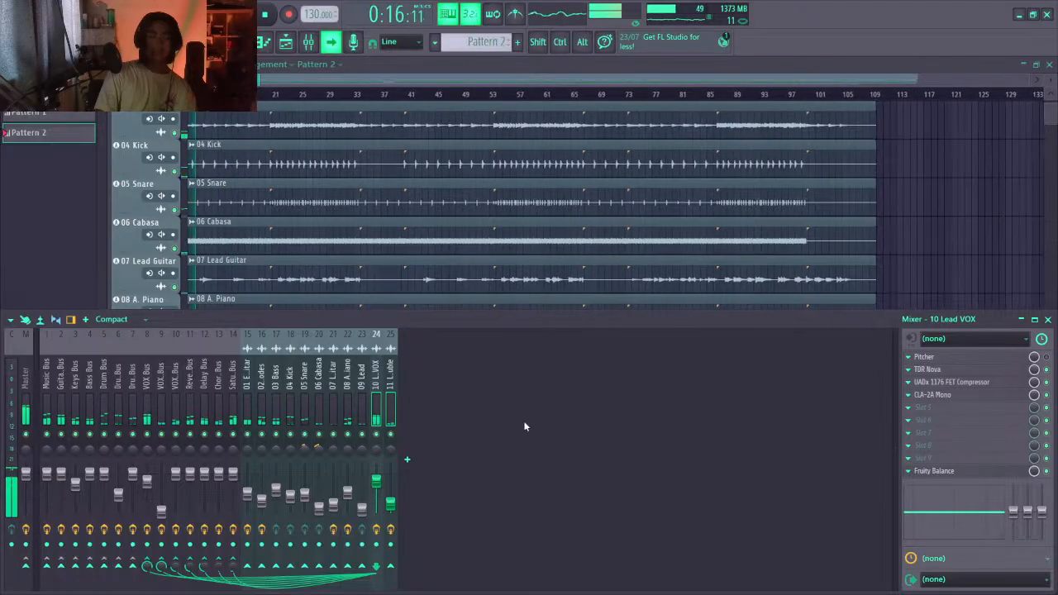
key(F9)
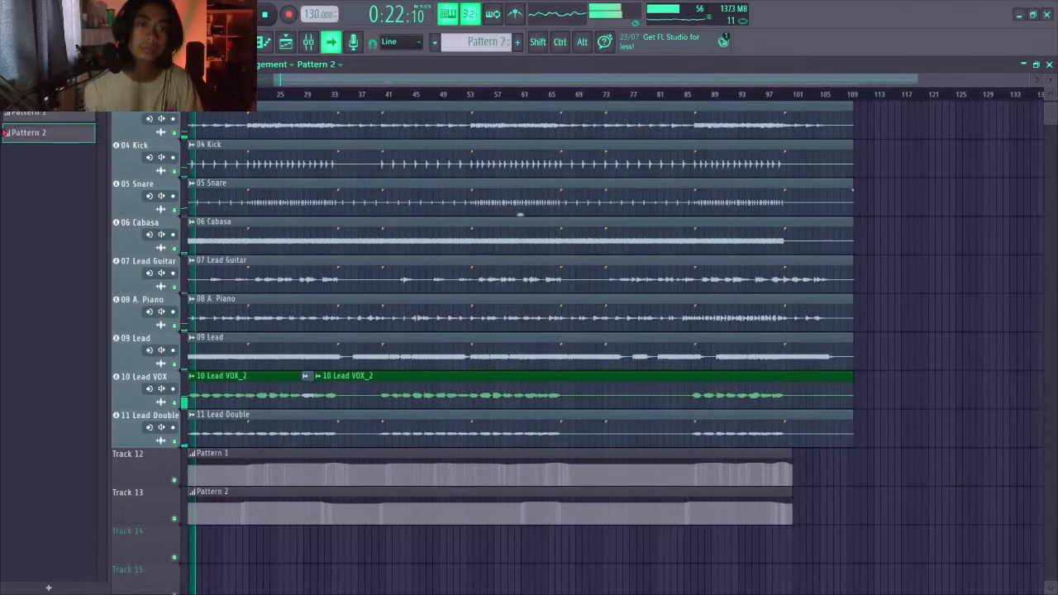
Lower the 01 E. Guitar mixer fader slightly while listening through the middle of the song
key(F9)
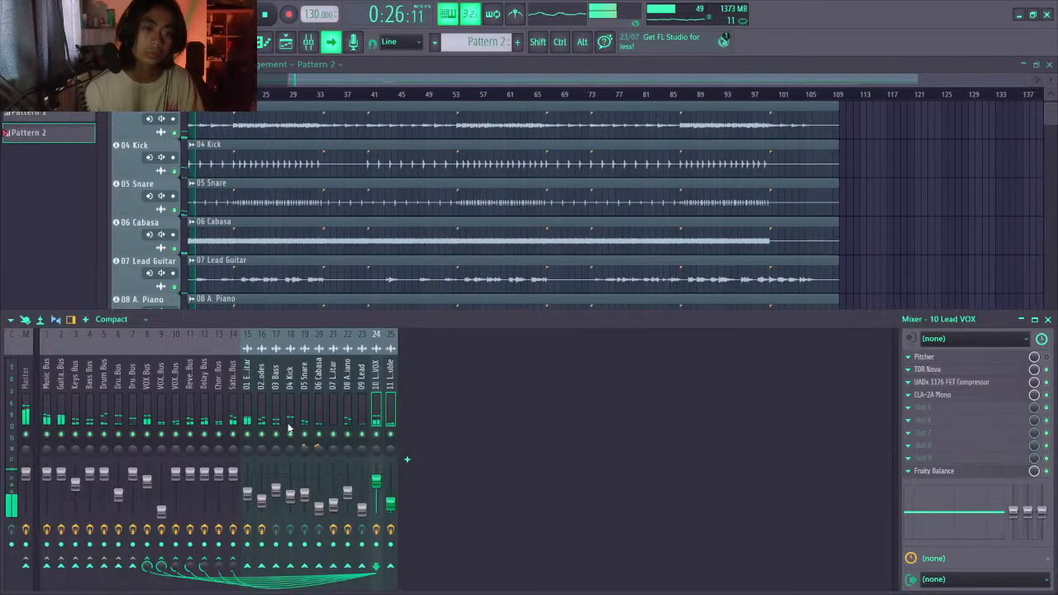
click(247, 492)
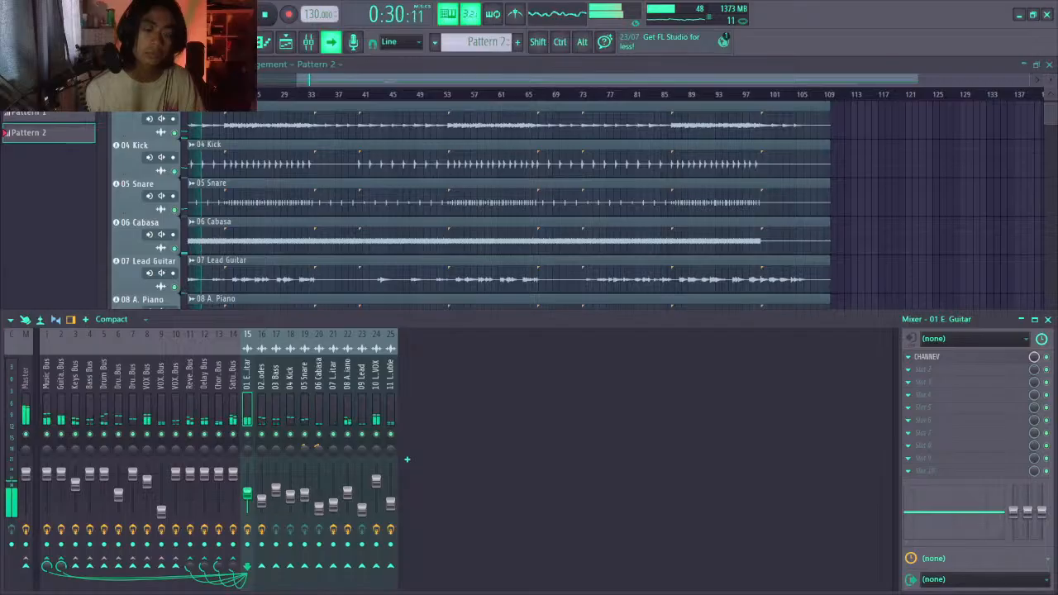
key(F9)
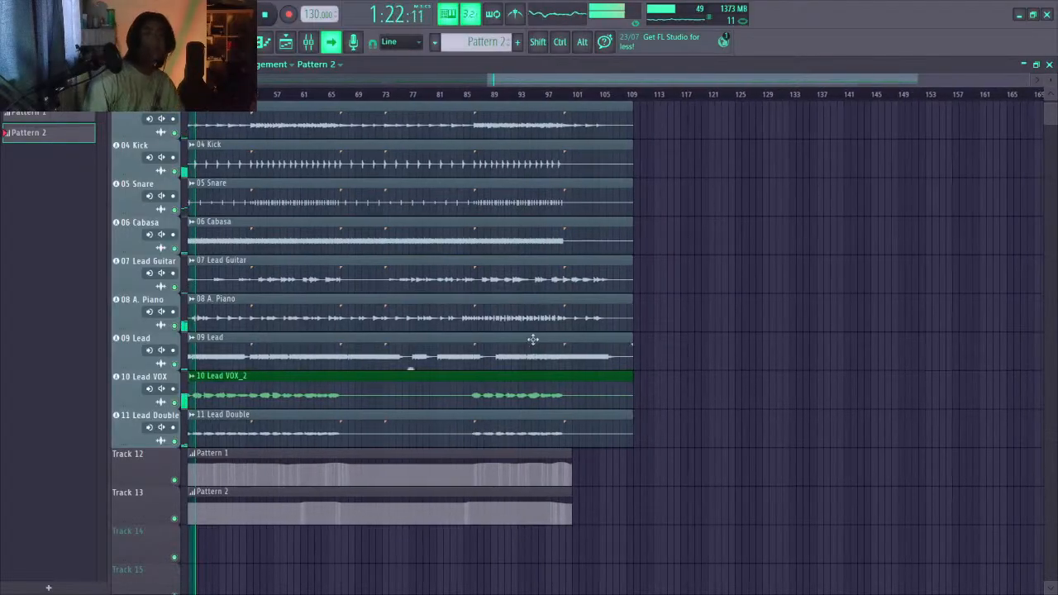
click(307, 42)
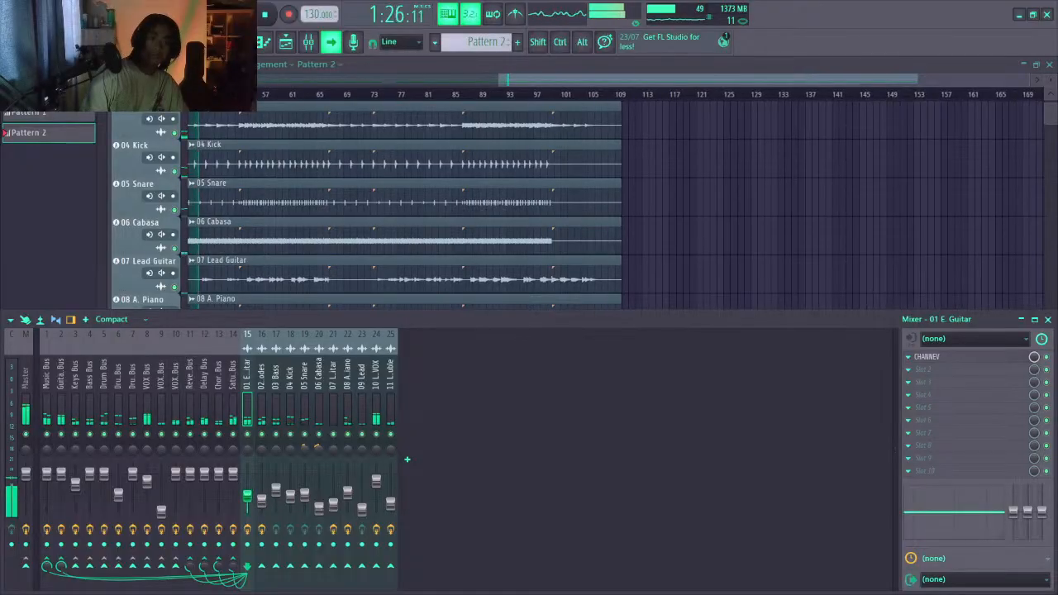
click(1047, 319)
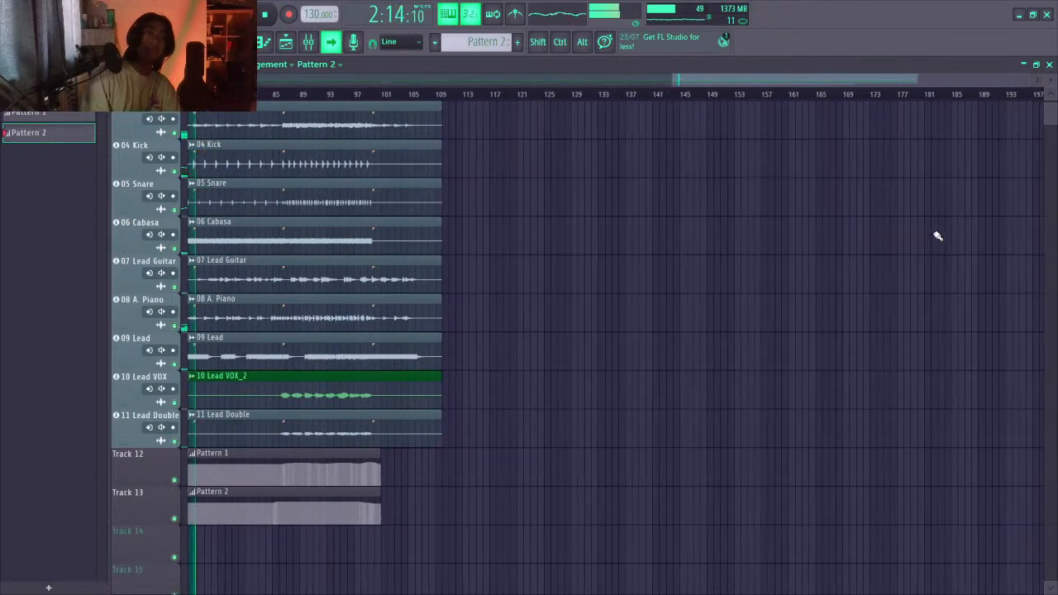
Lower the 02 Rhodes mixer fader slightly, listen through to the end of the song, and stop playback
click(285, 43)
click(285, 43)
click(308, 42)
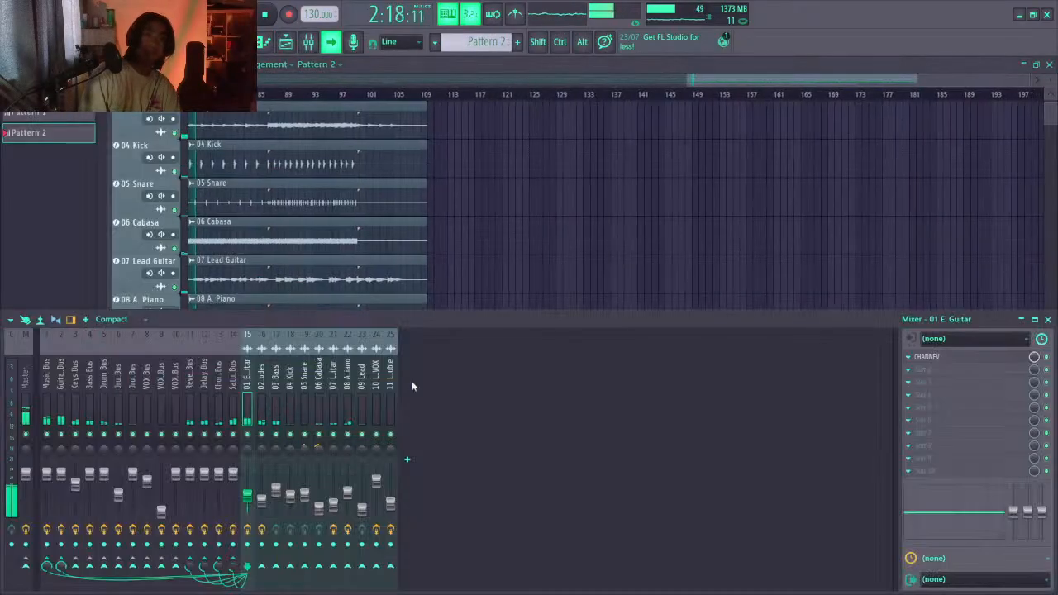
click(263, 405)
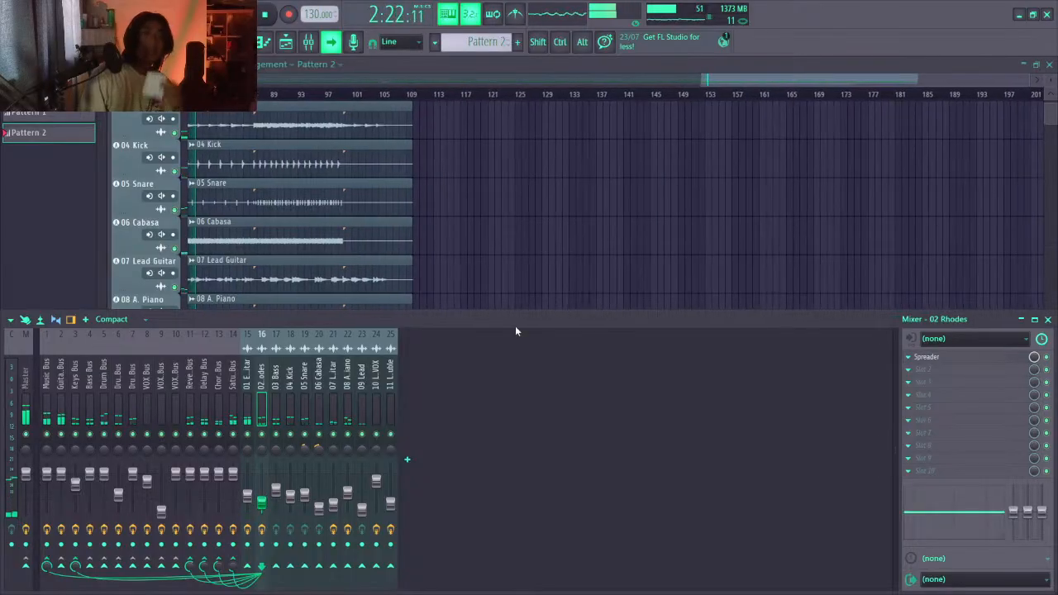
click(1048, 319)
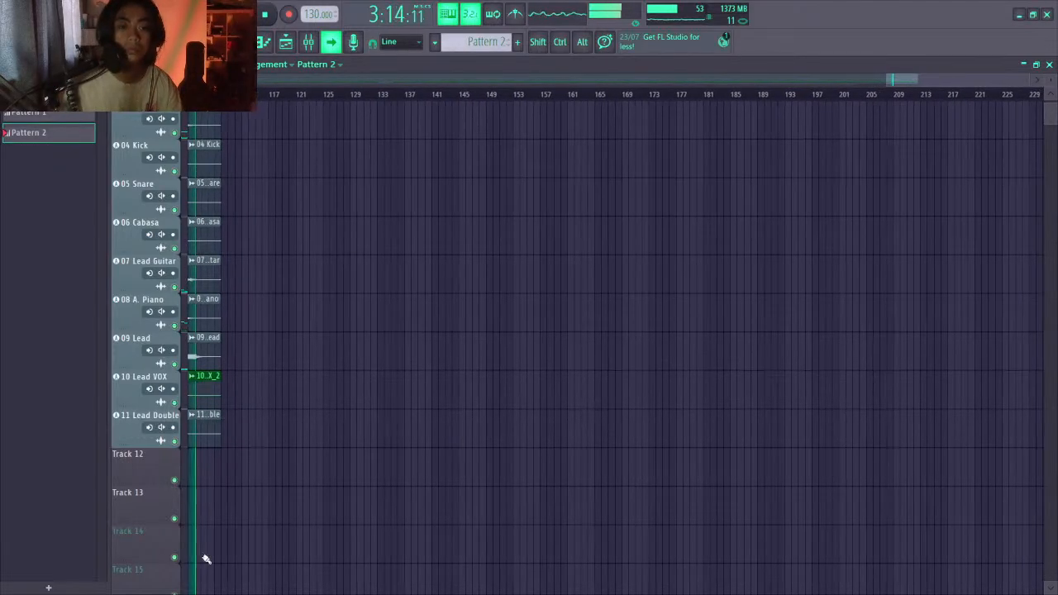
key(space)
Raise the 07 Lead Guitar mixer fader and check it by playing from around bar 73
key(F9)
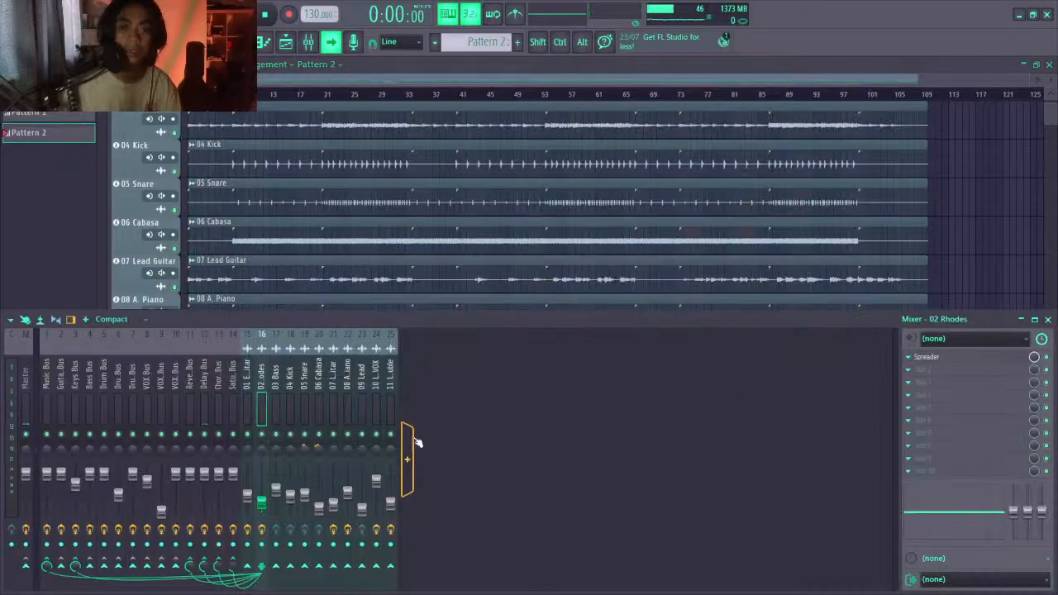
click(333, 405)
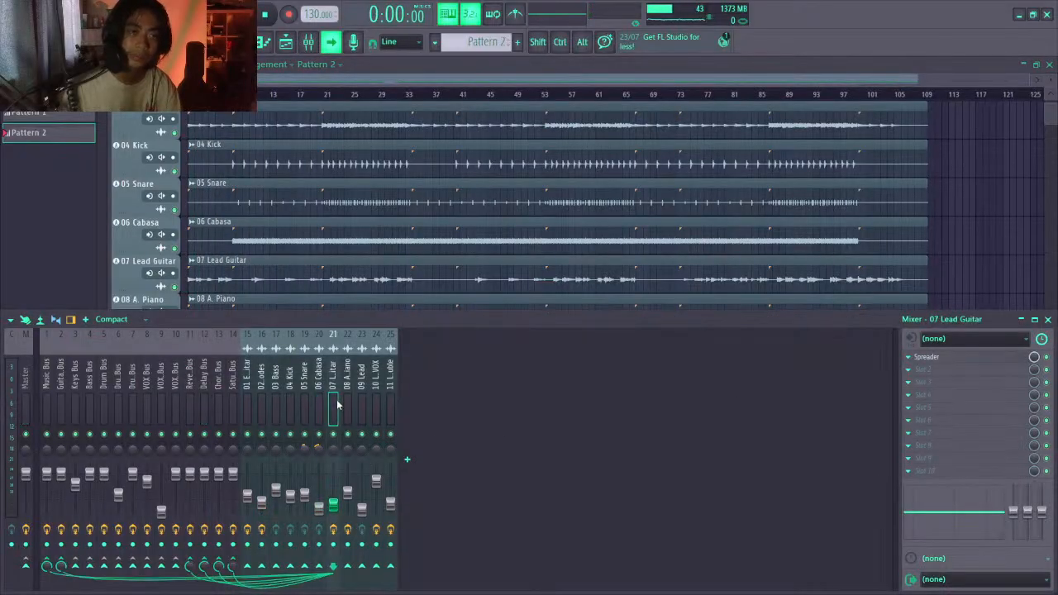
key(F9)
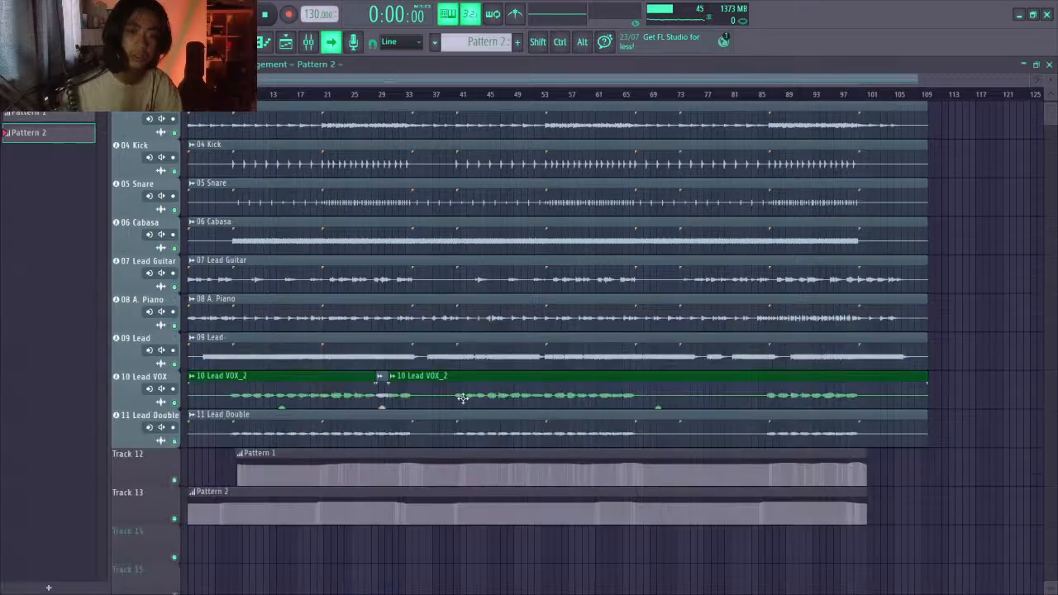
key(space)
key(space)
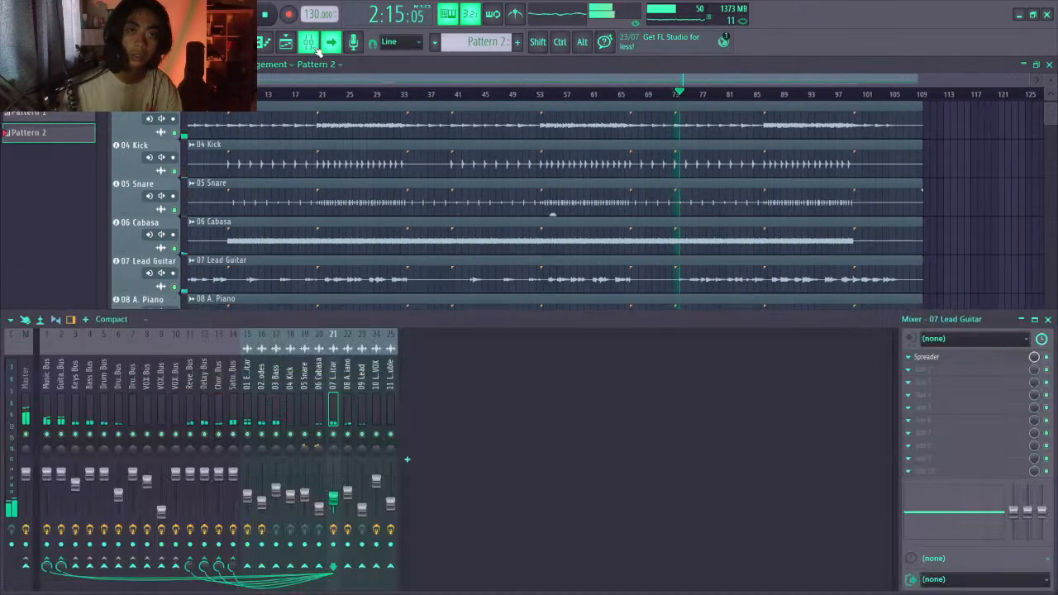
click(308, 41)
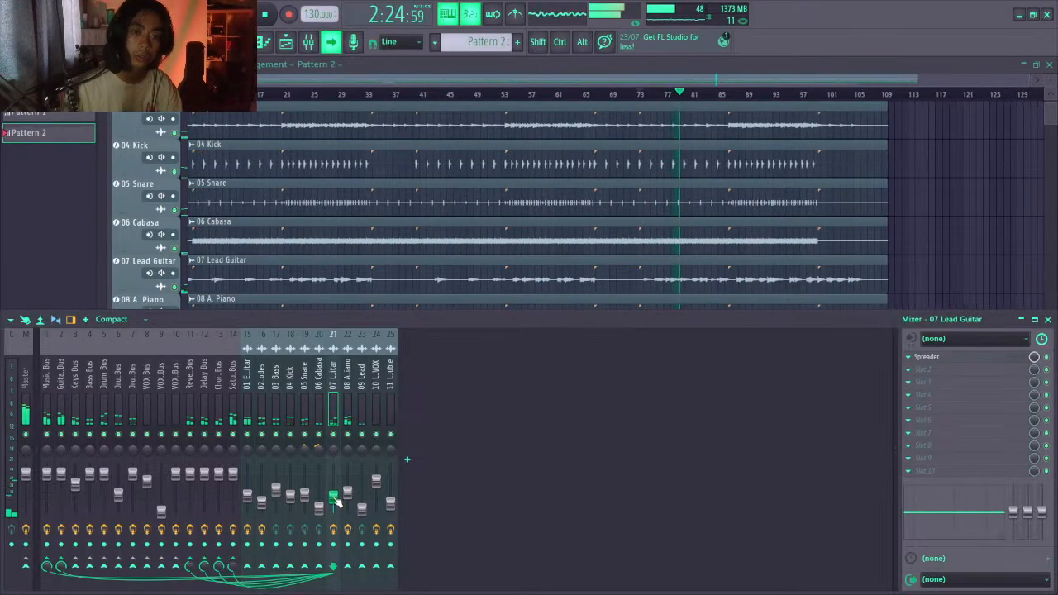
key(F9)
Raise the Lead VOX and Lead Double mixer faders together and play from around 0:13 to check the vocals
key(space)
key(space)
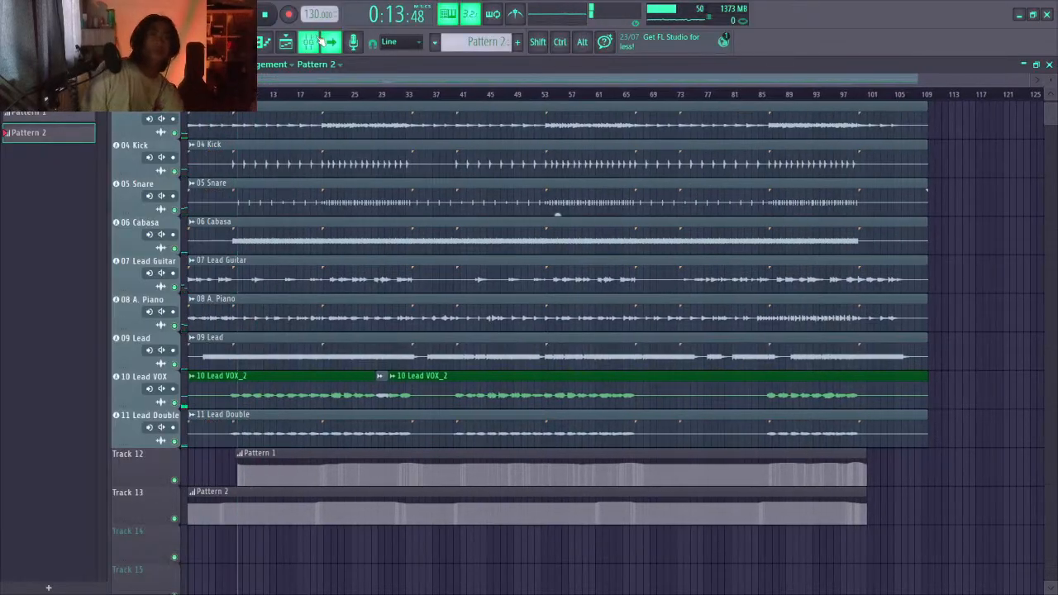
click(320, 39)
click(285, 333)
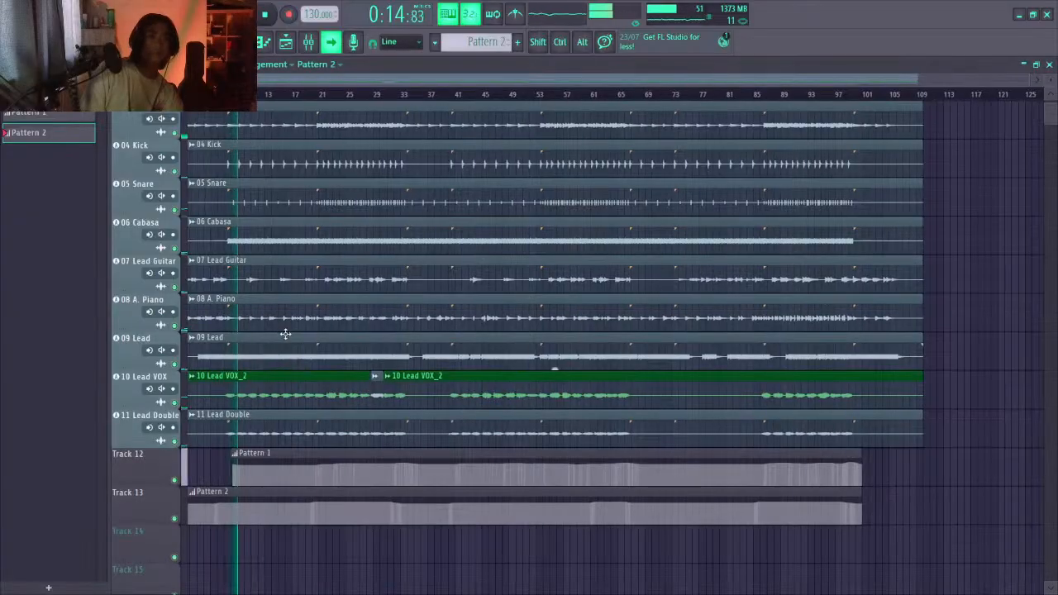
click(307, 41)
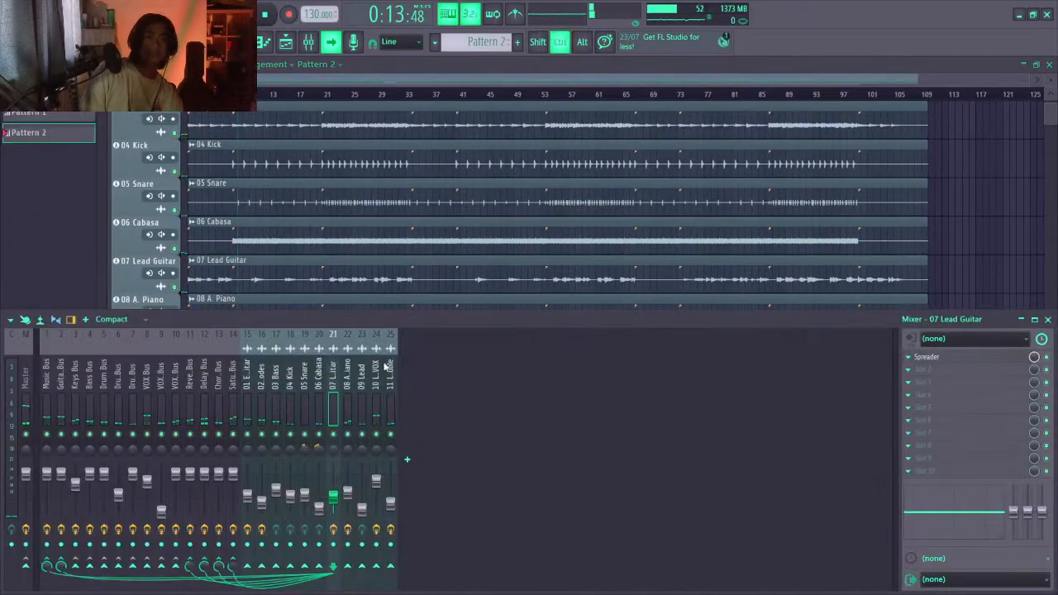
click(376, 372)
ctrl+click(390, 372)
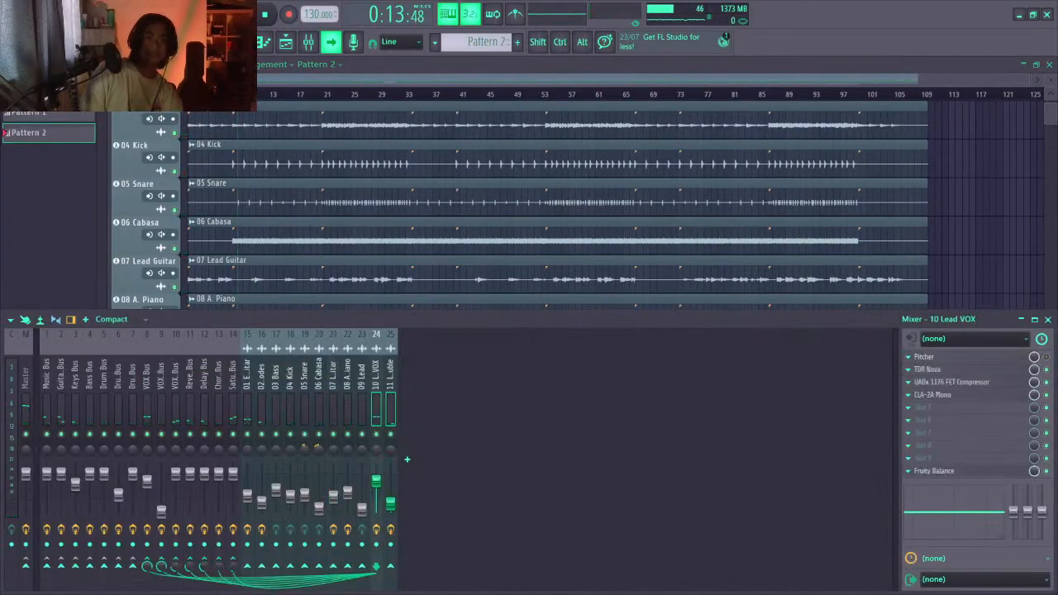
key(space)
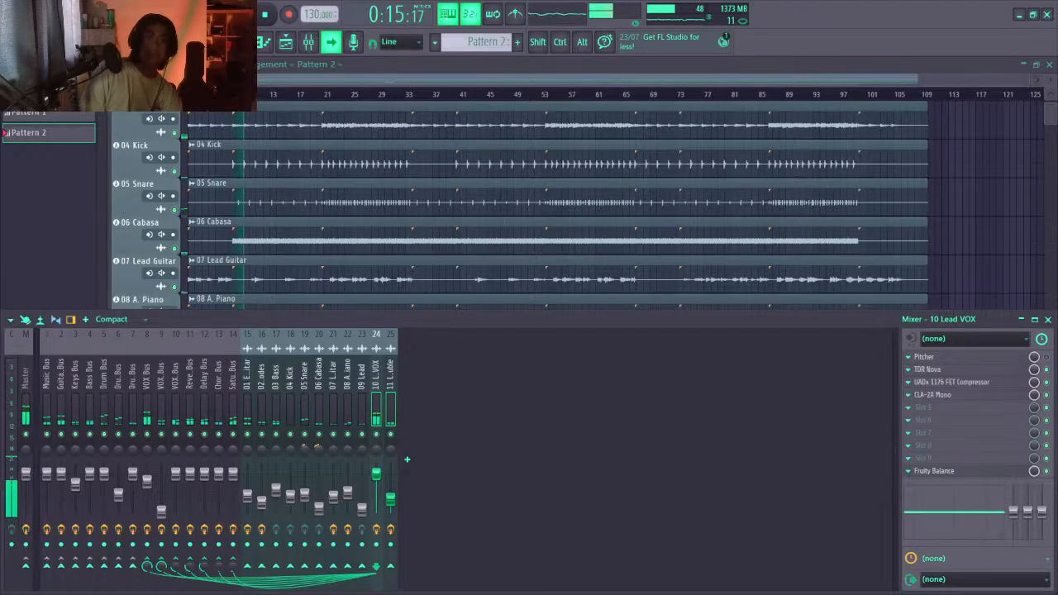
key(F9)
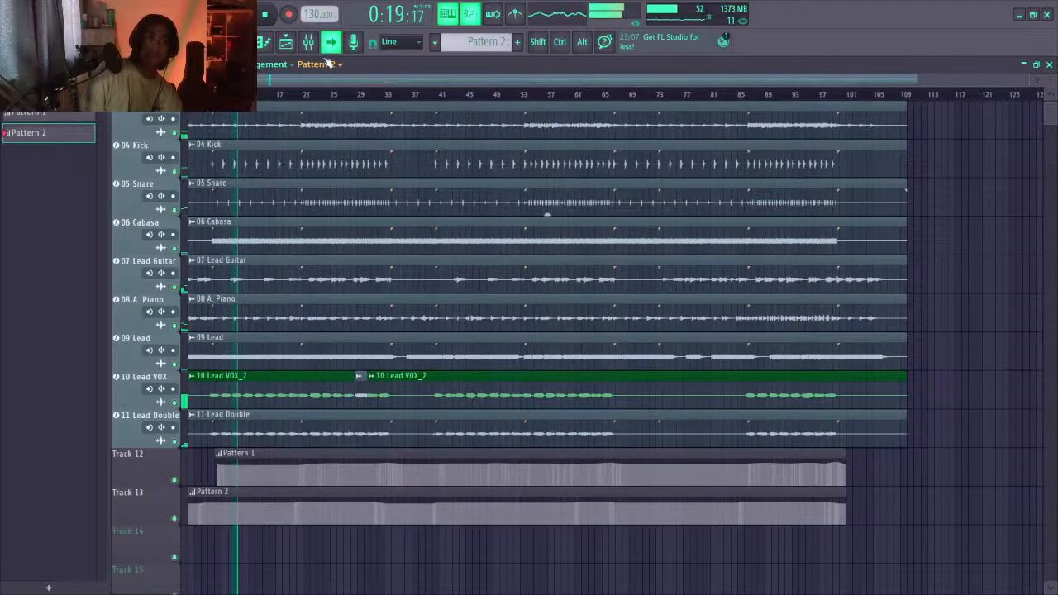
Lower the 07 Lead Guitar mixer fader slightly during playback
key(F9)
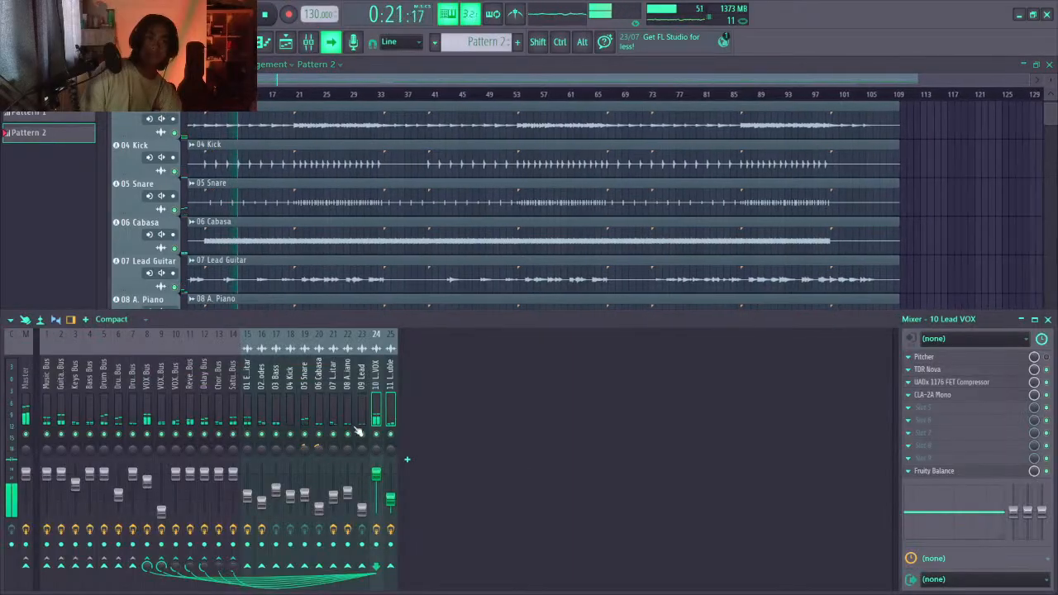
click(333, 496)
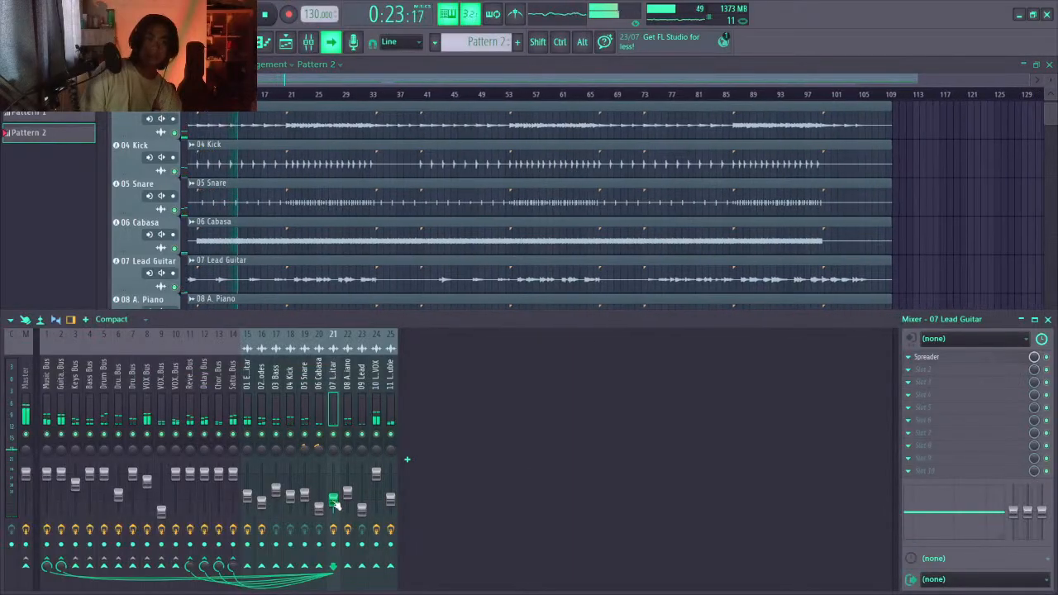
key(F9)
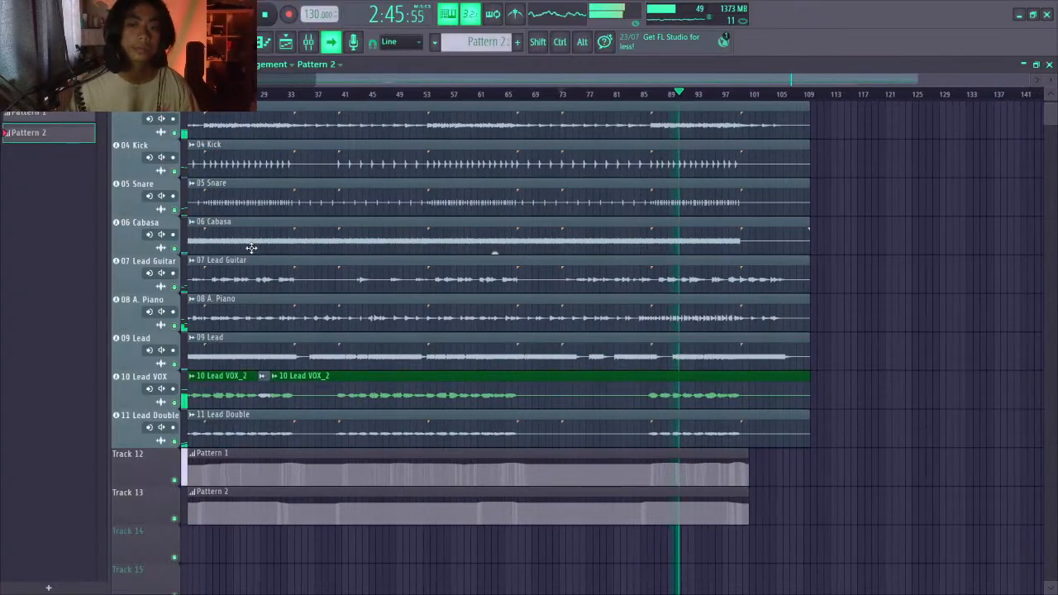
Check the mix by playing from around bar 84, stop playback, and return to the start of the song
click(308, 41)
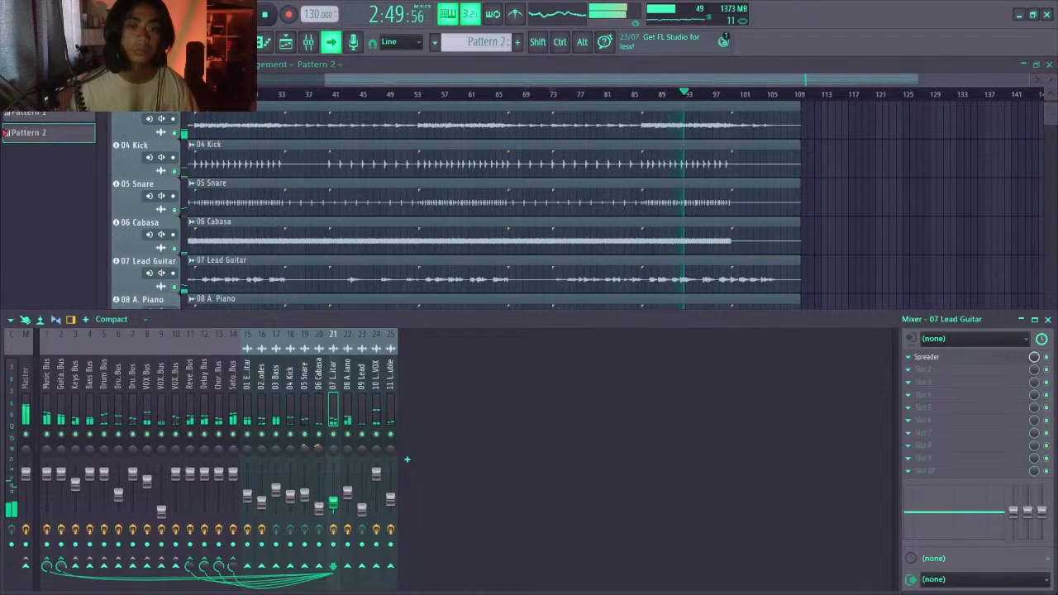
key(F9)
click(533, 93)
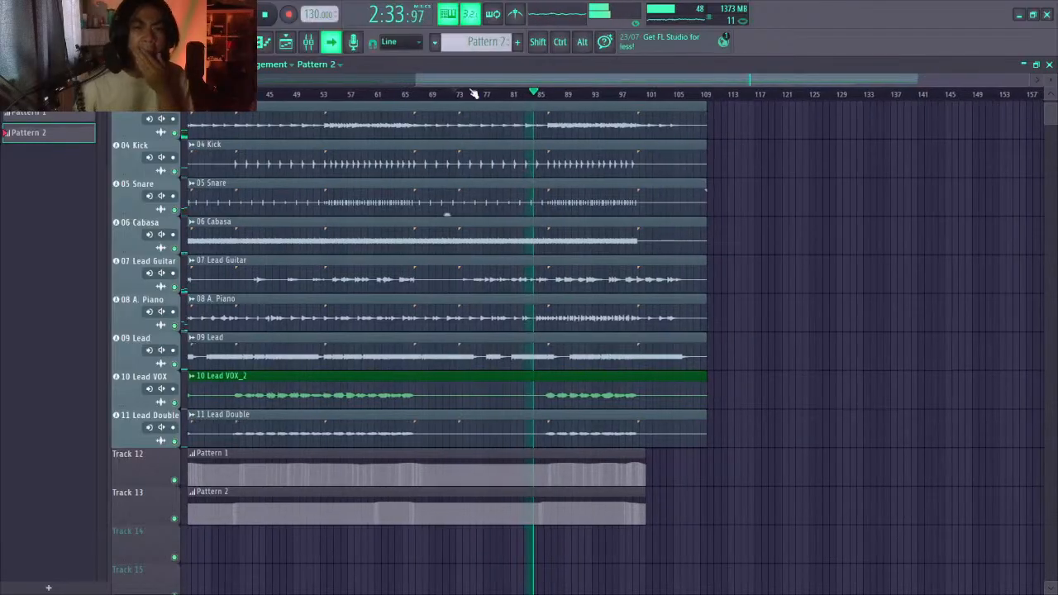
key(space)
drag(473, 80, 345, 81)
click(190, 94)
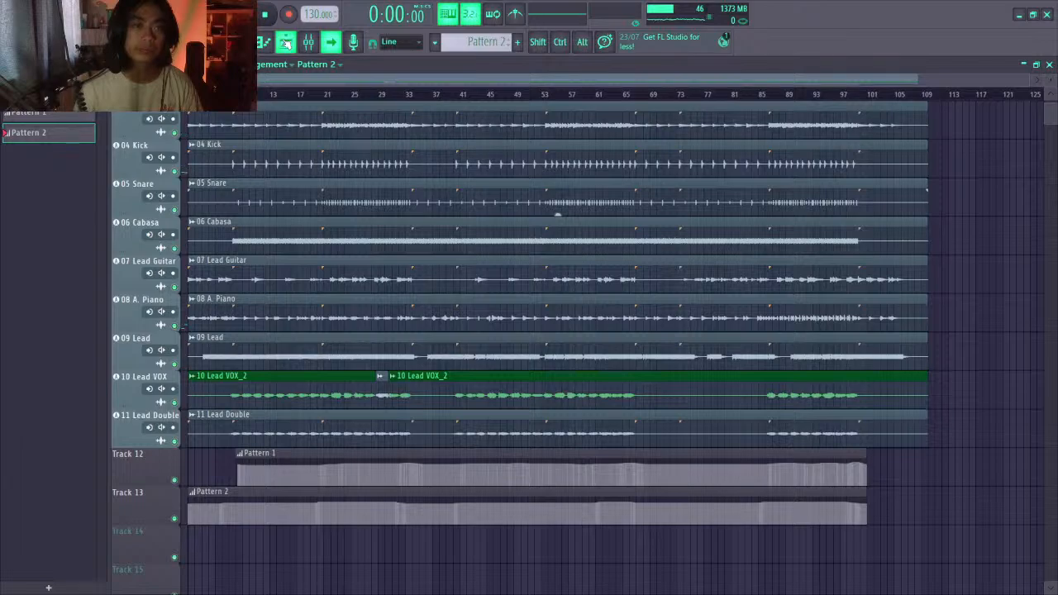
Create a volume automation clip for Fruity Balance on the 07 Lead Guitar mixer track and play the song from the start
click(310, 42)
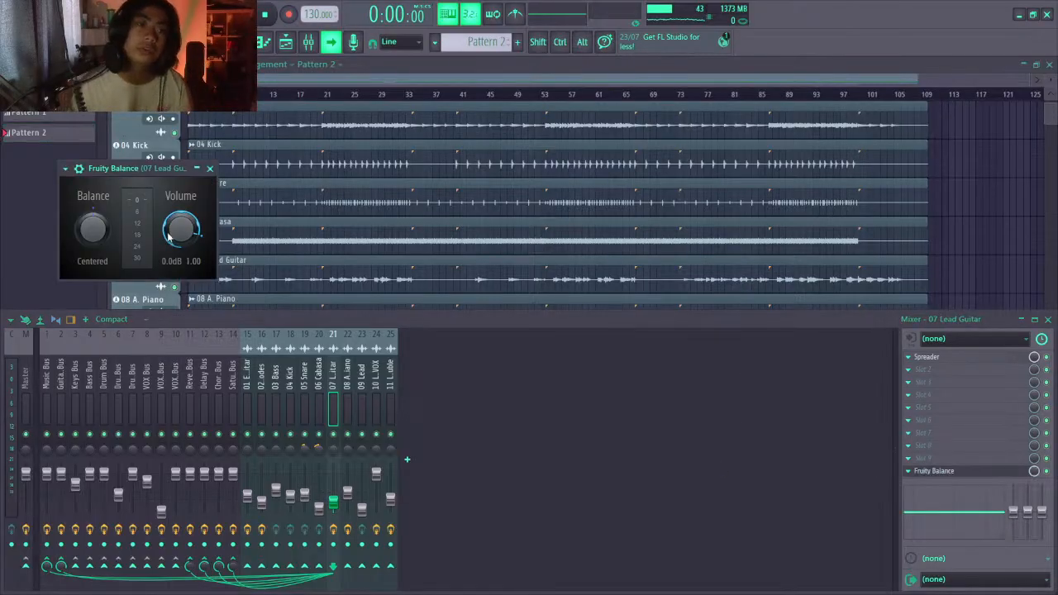
scroll(407, 246, down, 5)
key(Escape)
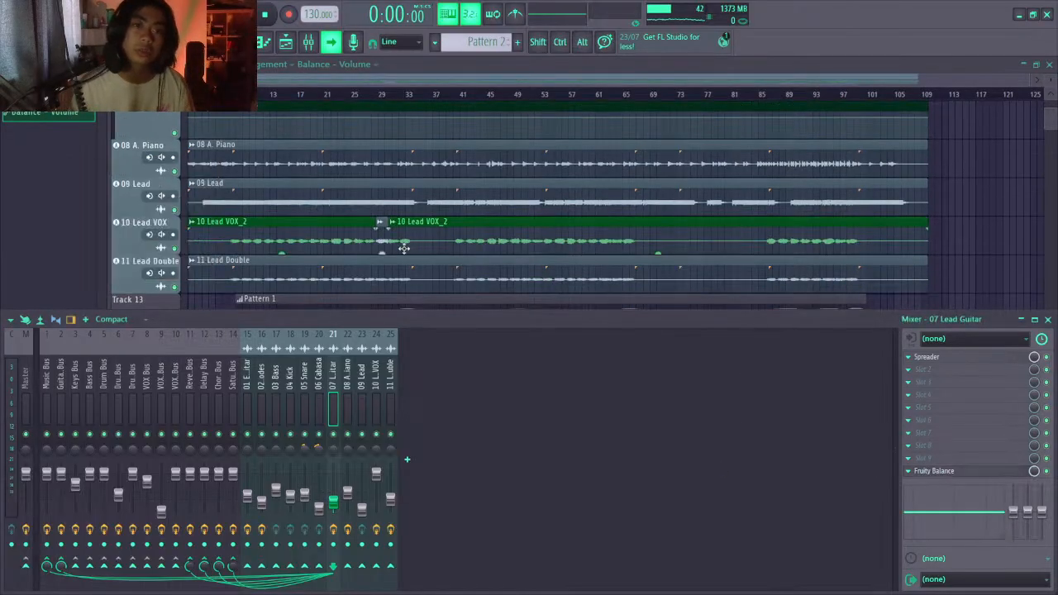
scroll(397, 247, up, 2)
key(space)
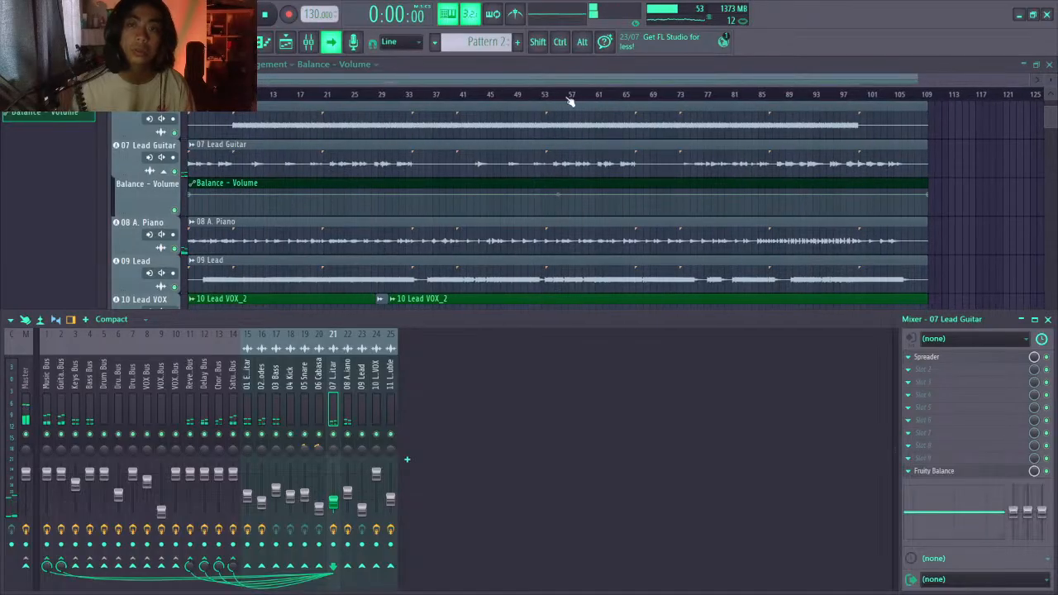
scroll(397, 206, down, 2)
scroll(371, 141, up, 3)
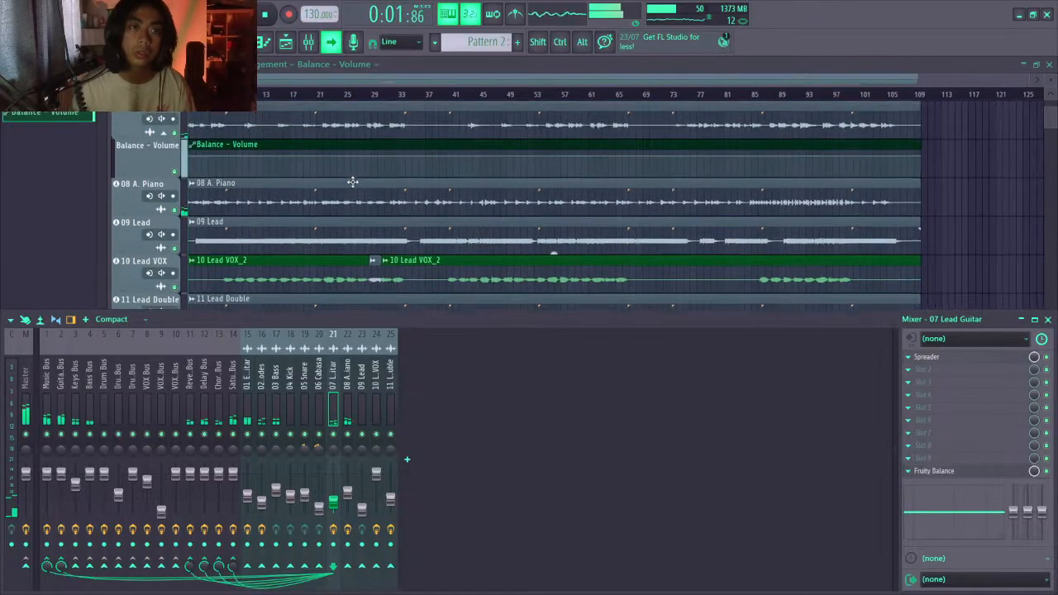
key(F9)
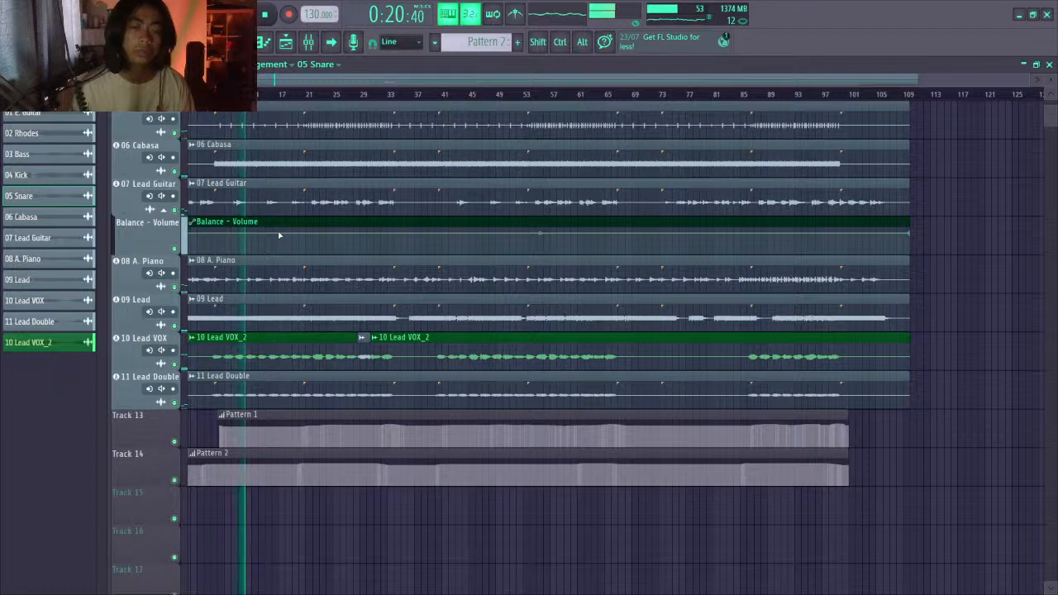
Listen to the lead guitar from around bars 16, 21 and 73, and stop playback
click(276, 96)
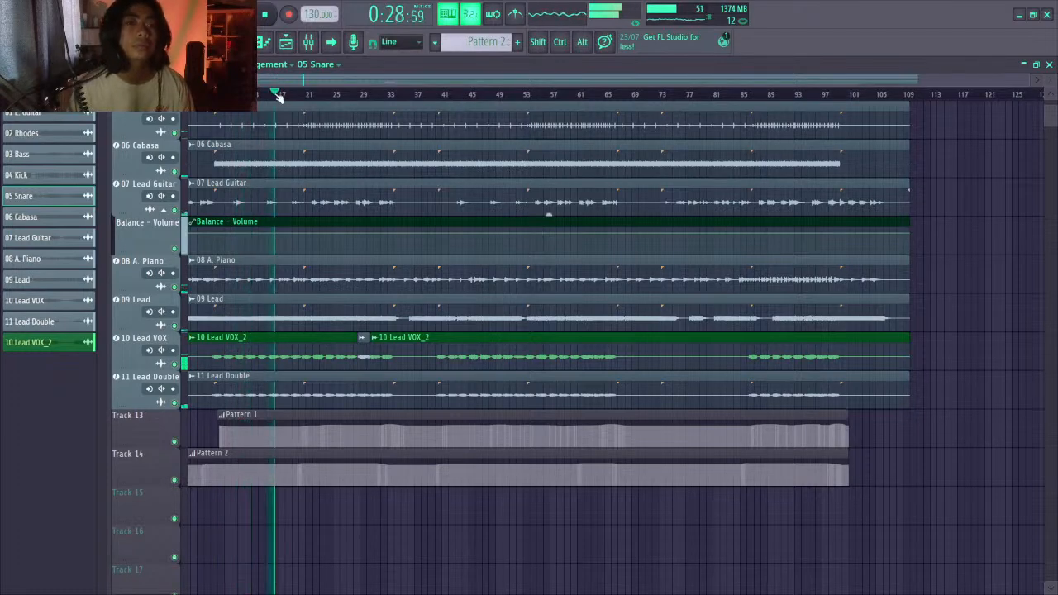
click(305, 100)
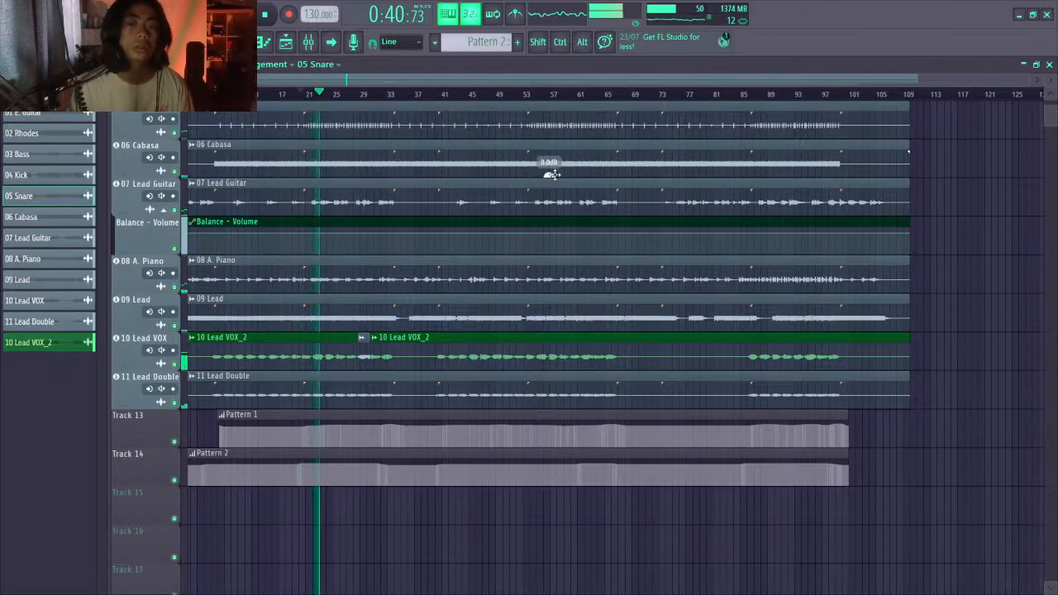
click(666, 94)
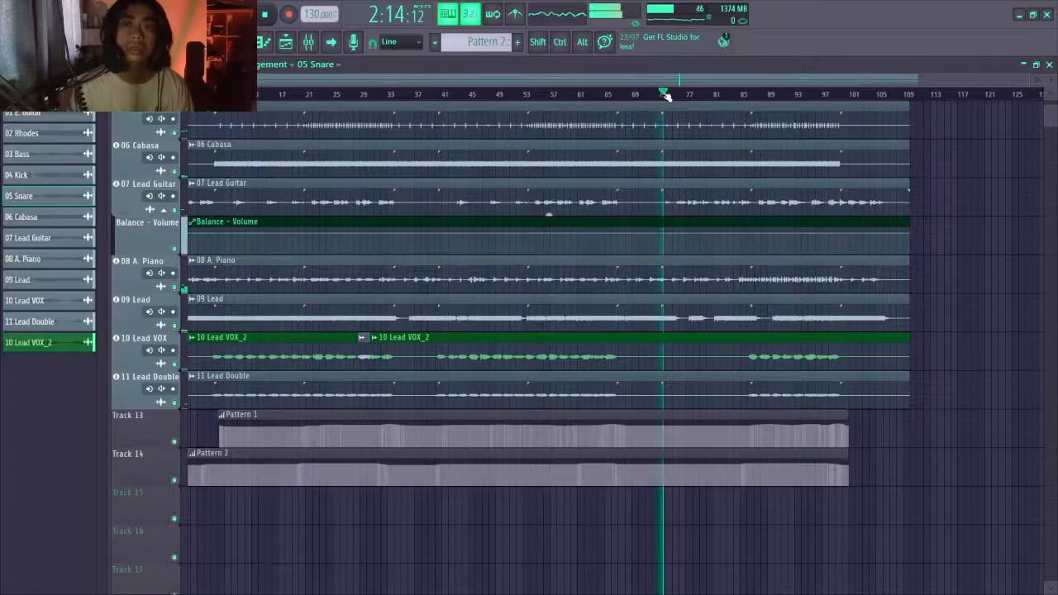
key(space)
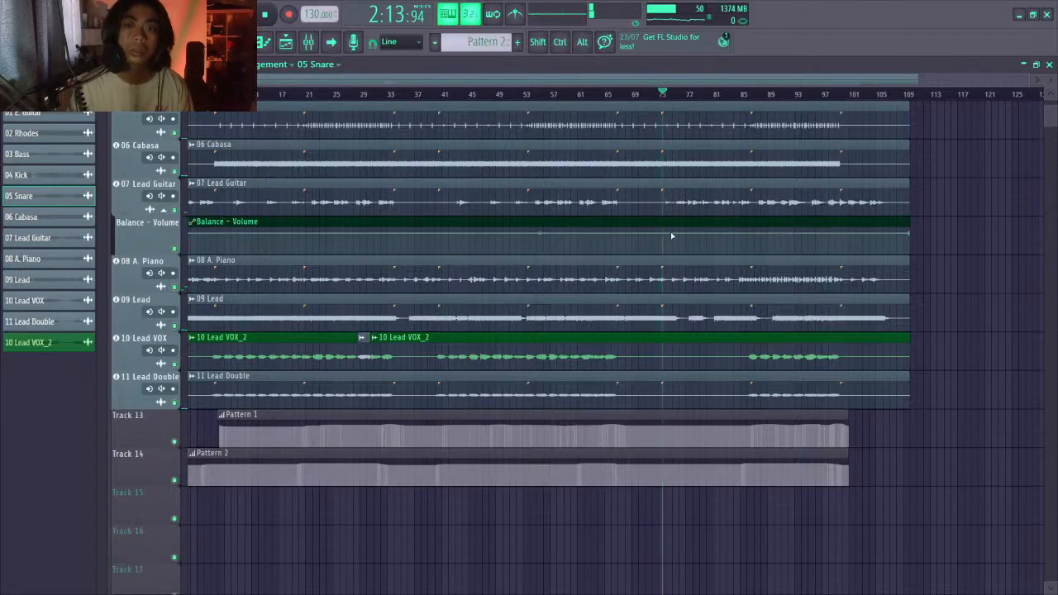
Add points to the lead guitar's Balance - Volume clip, raising the level at bar 73 and near the last chorus
click(667, 235)
drag(666, 234, 666, 232)
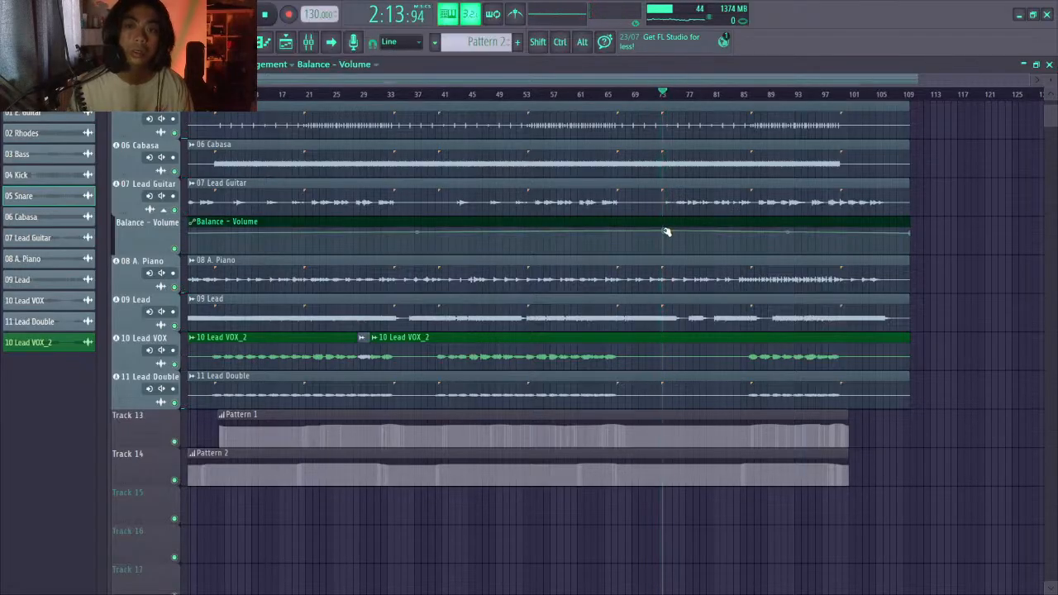
right_click(776, 234)
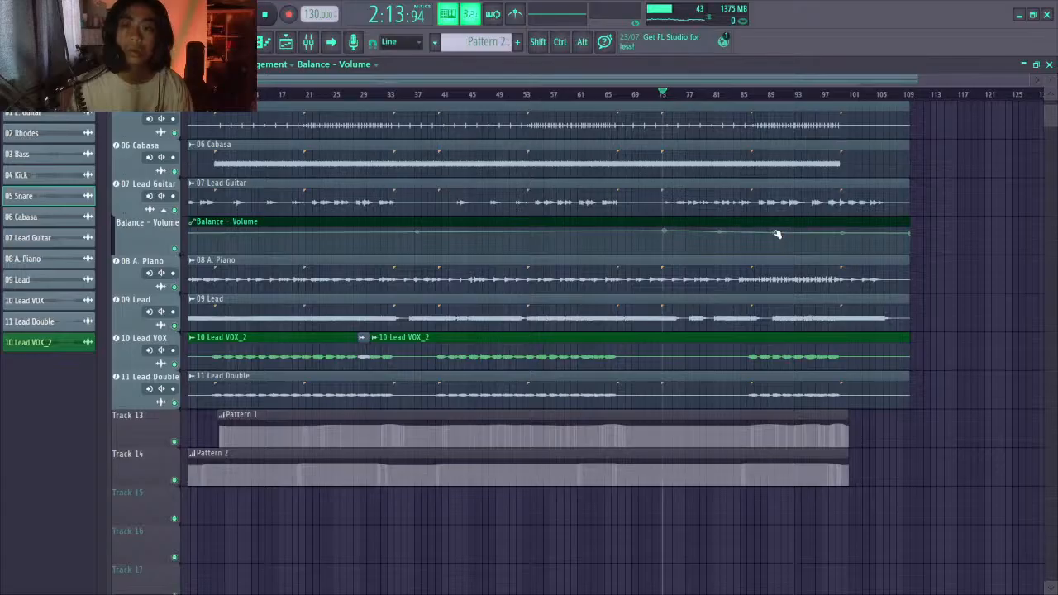
drag(776, 234, 771, 231)
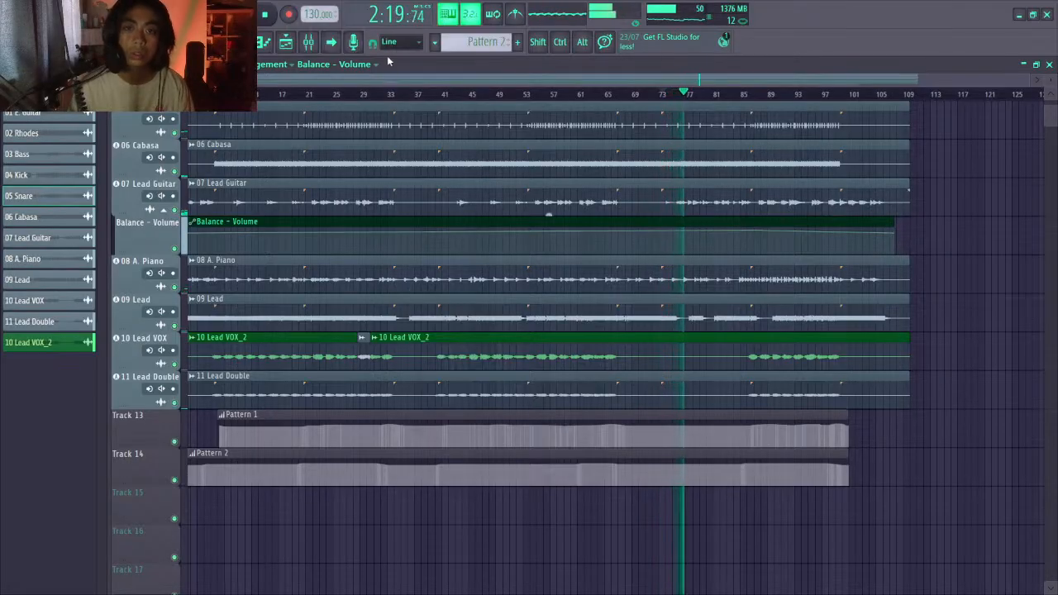
Fine-tune the lead guitar's volume automation at bar 73 to 2.0 dB, checking the level in Fruity Balance
key(space)
key(F9)
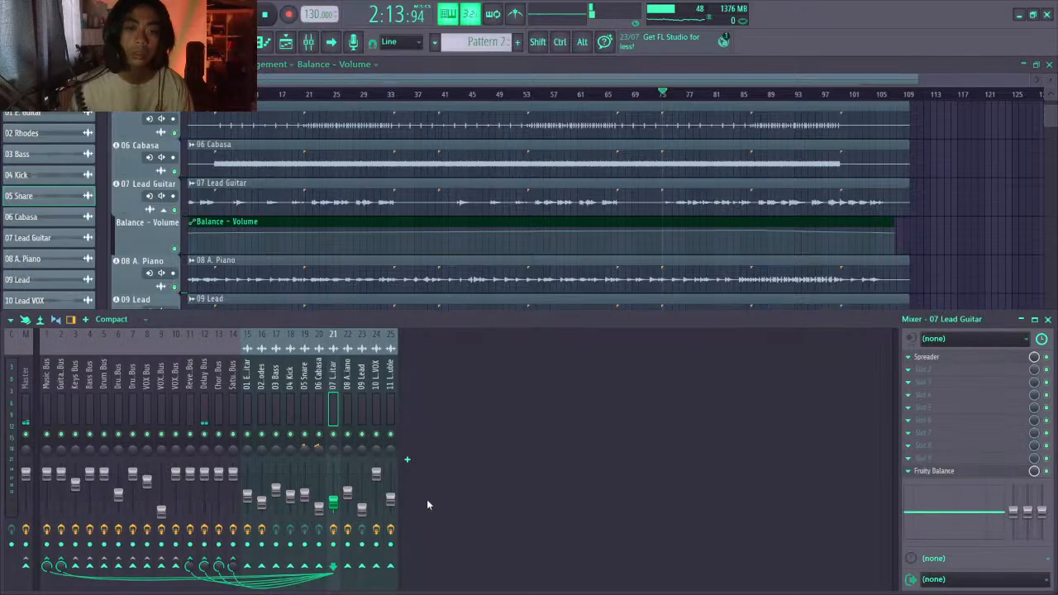
click(938, 472)
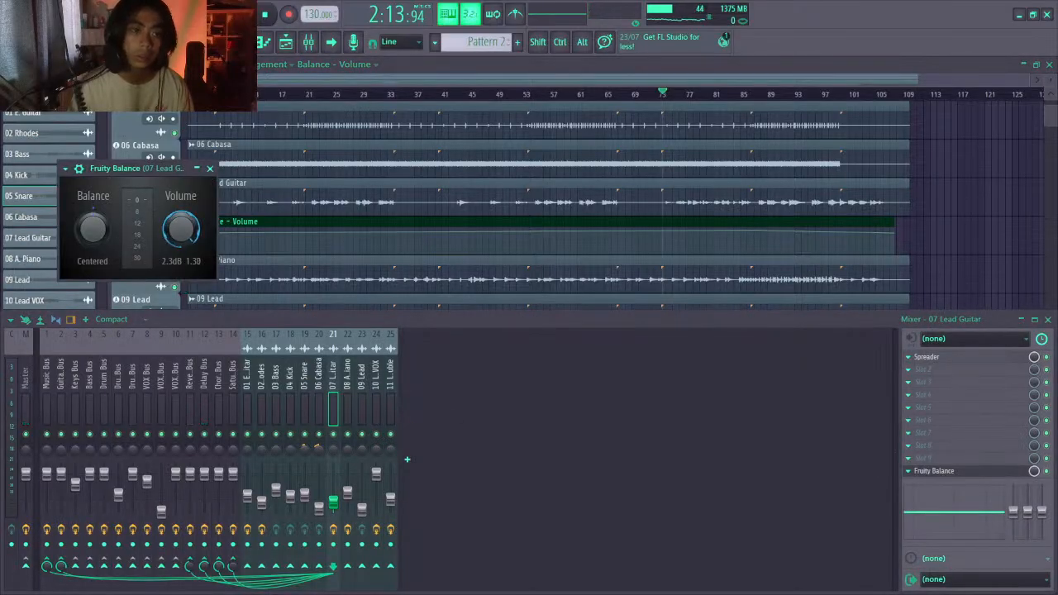
click(705, 242)
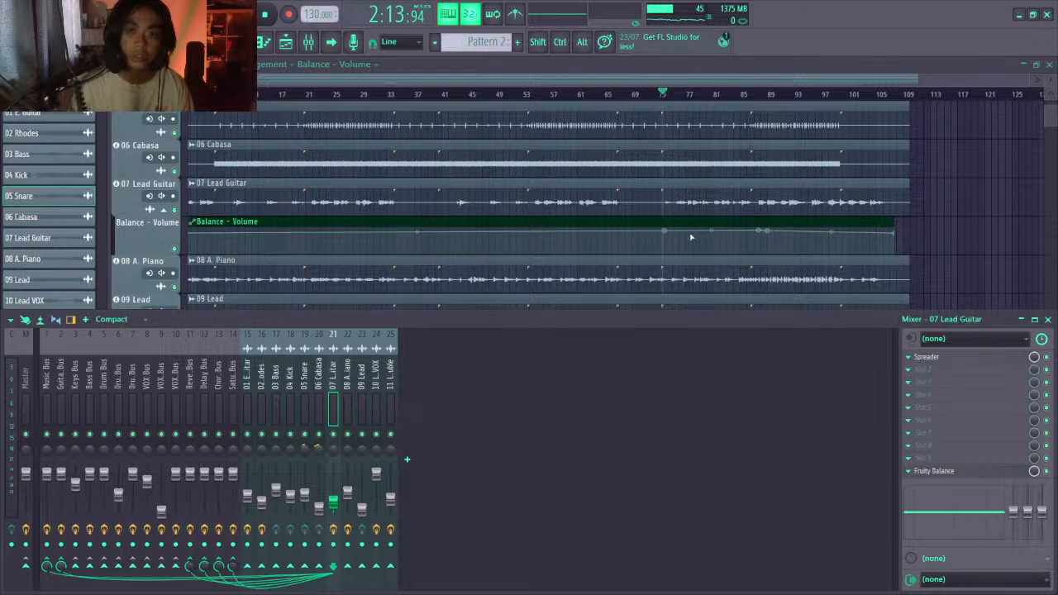
key(F9)
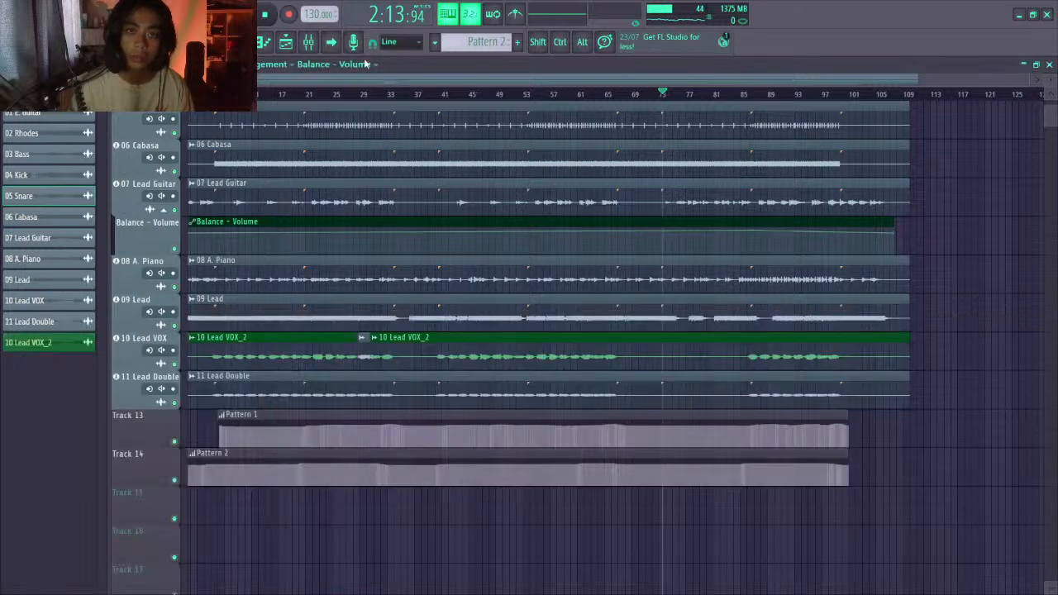
click(313, 43)
click(940, 471)
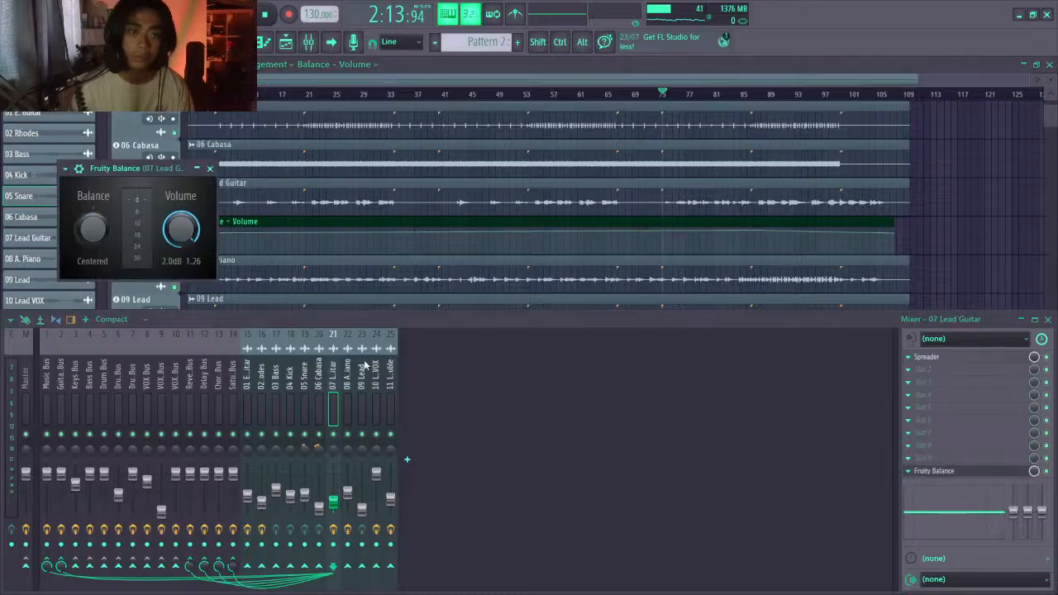
key(Escape)
key(Escape)
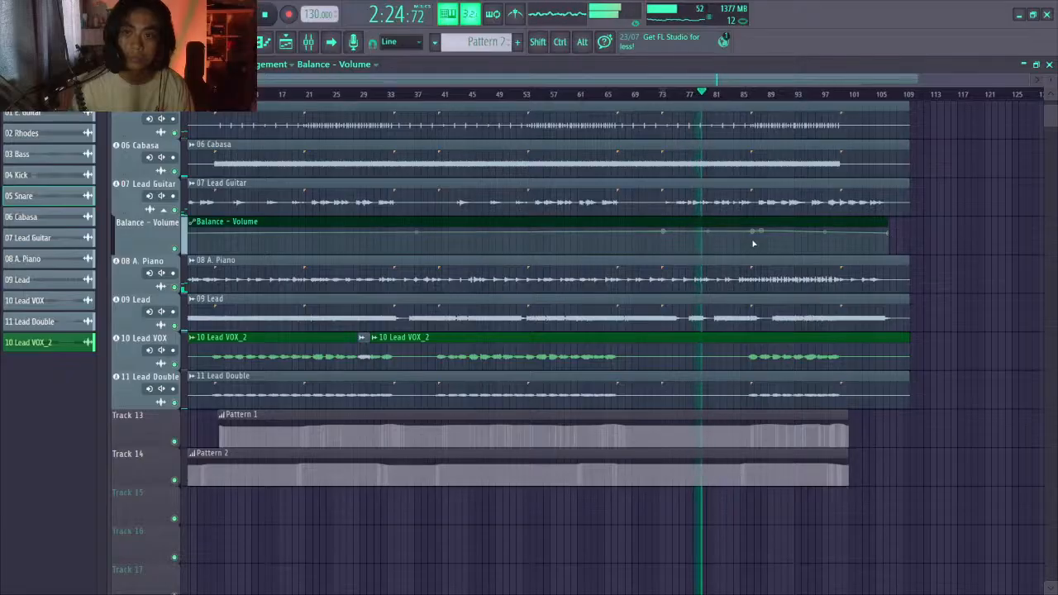
Shape a sharp drop in the lead guitar's volume automation at around bar 86, holding the lower level to the clip's end
drag(762, 231, 755, 239)
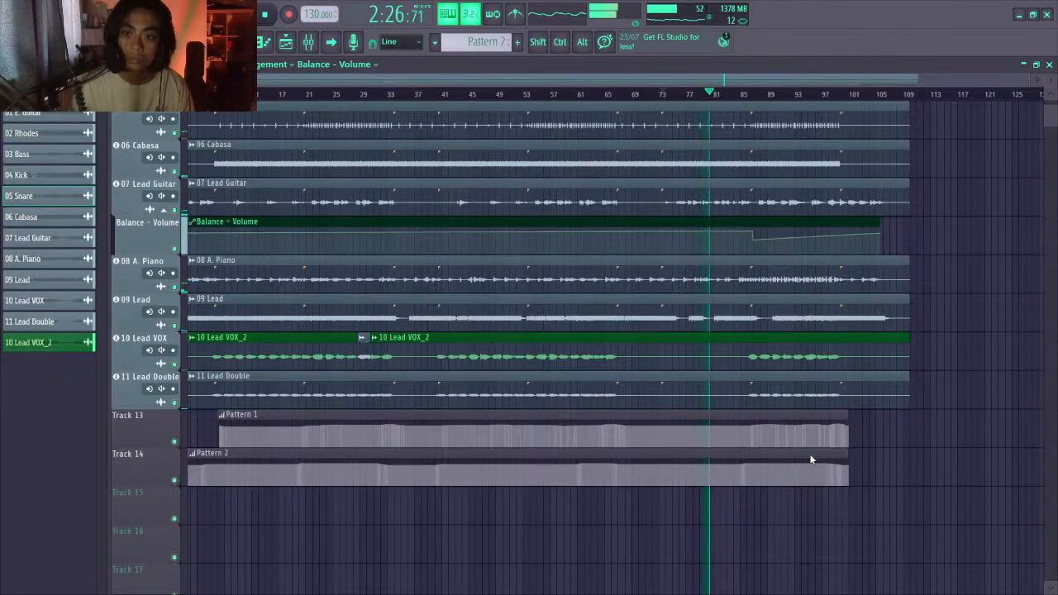
mouse_move(756, 232)
mouse_down()
mouse_move(746, 250)
mouse_move(756, 252)
mouse_up()
key(ctrl+z)
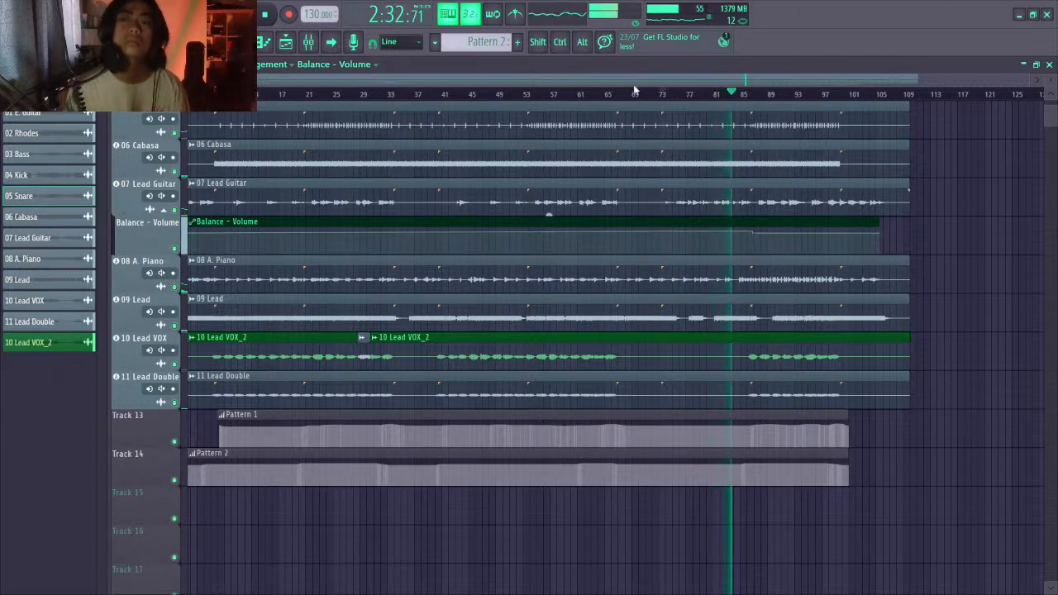
Check the lead guitar automation by playing from around bars 73 and 79, and replay the song from the start
click(661, 97)
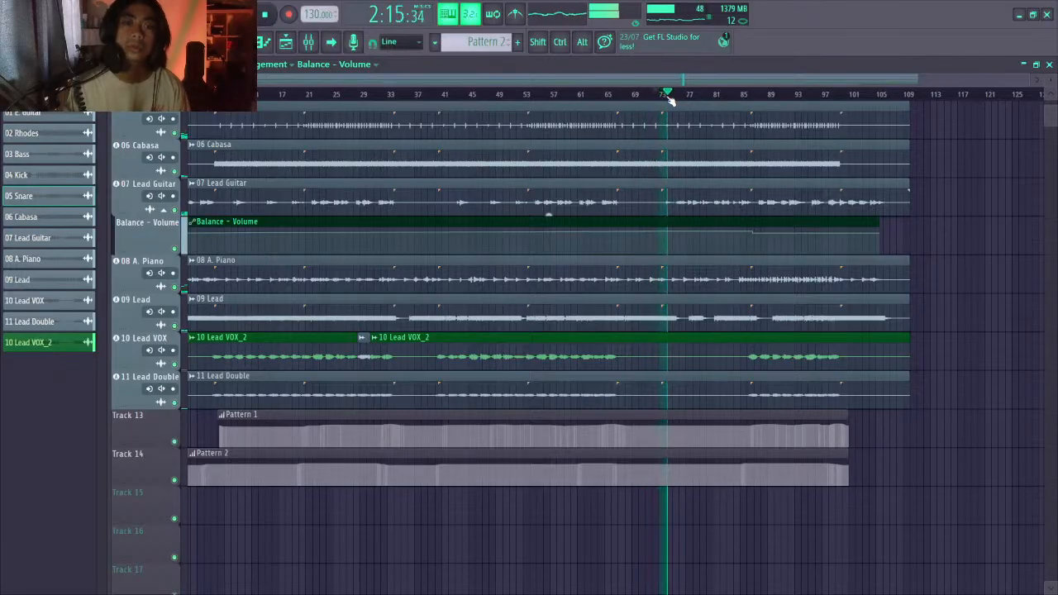
click(704, 93)
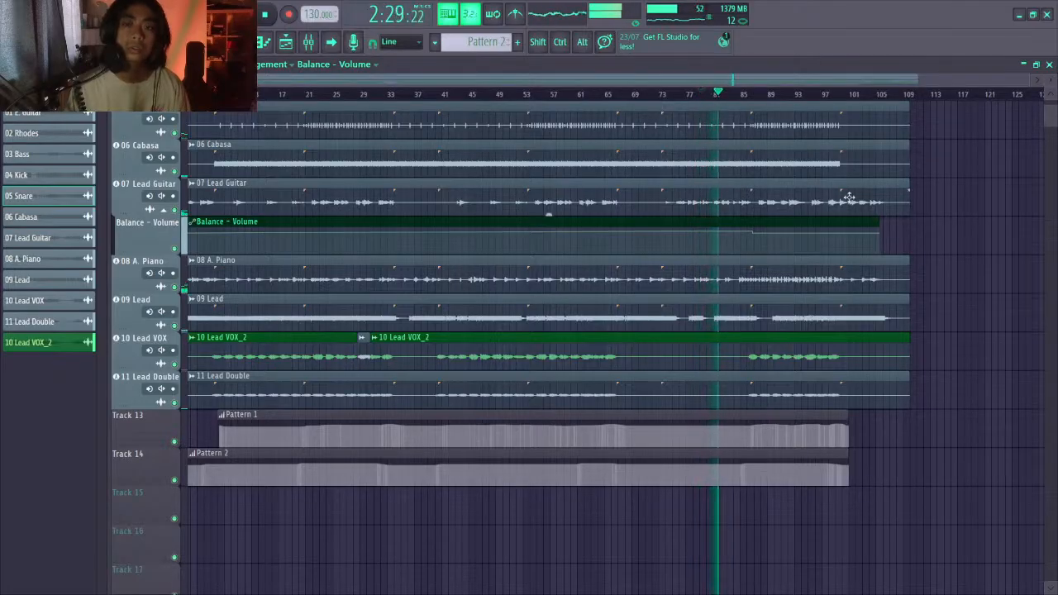
key(space)
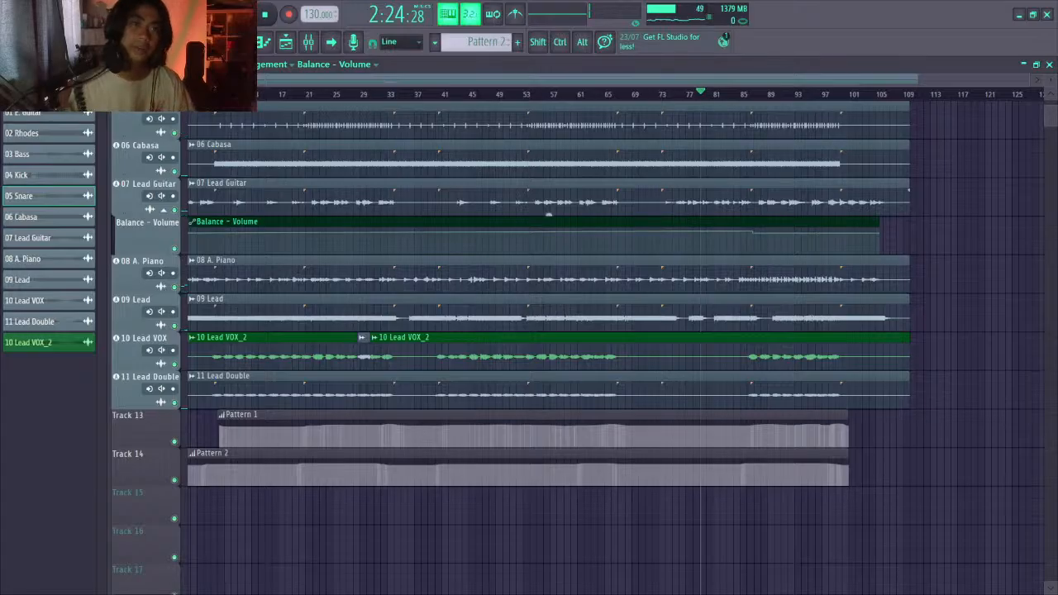
key(Home)
key(space)
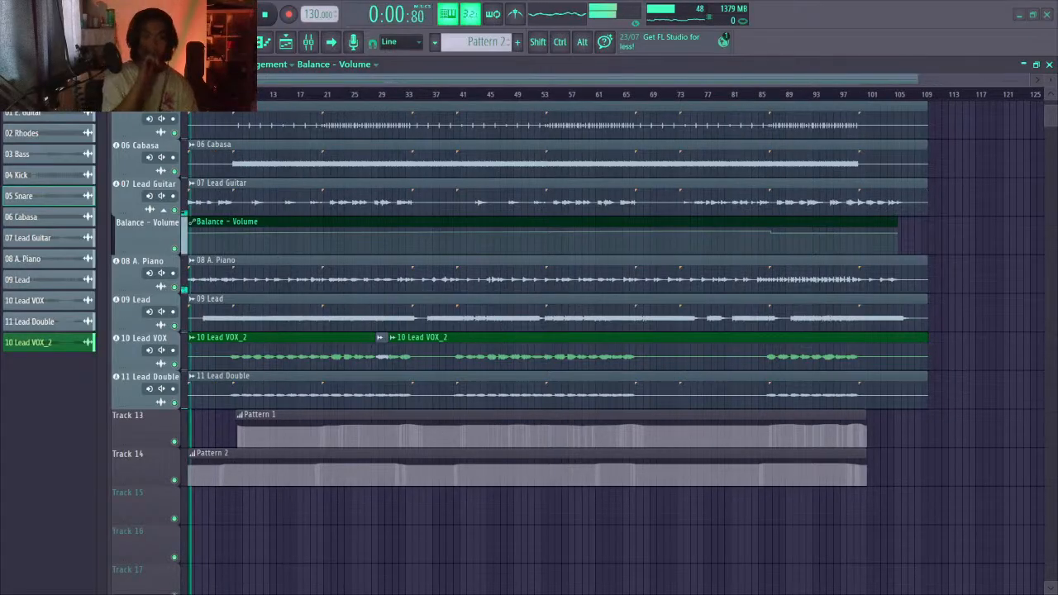
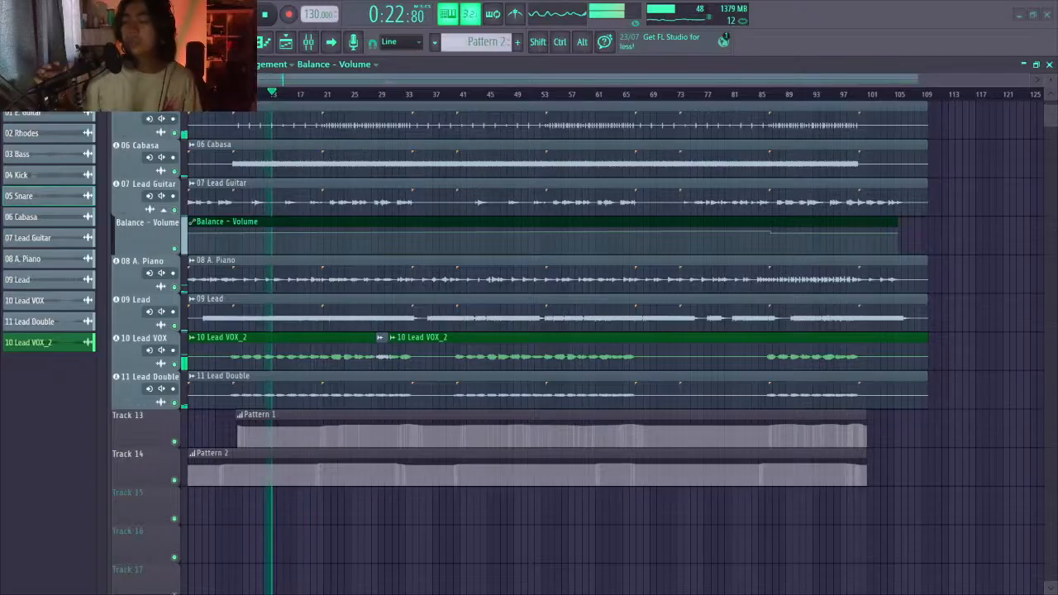
Add FabFilter Pro-Q 4 to the 10 Lead VOX mixer track and cut about 2.34 dB at 228.87 Hz with a bell band
click(308, 43)
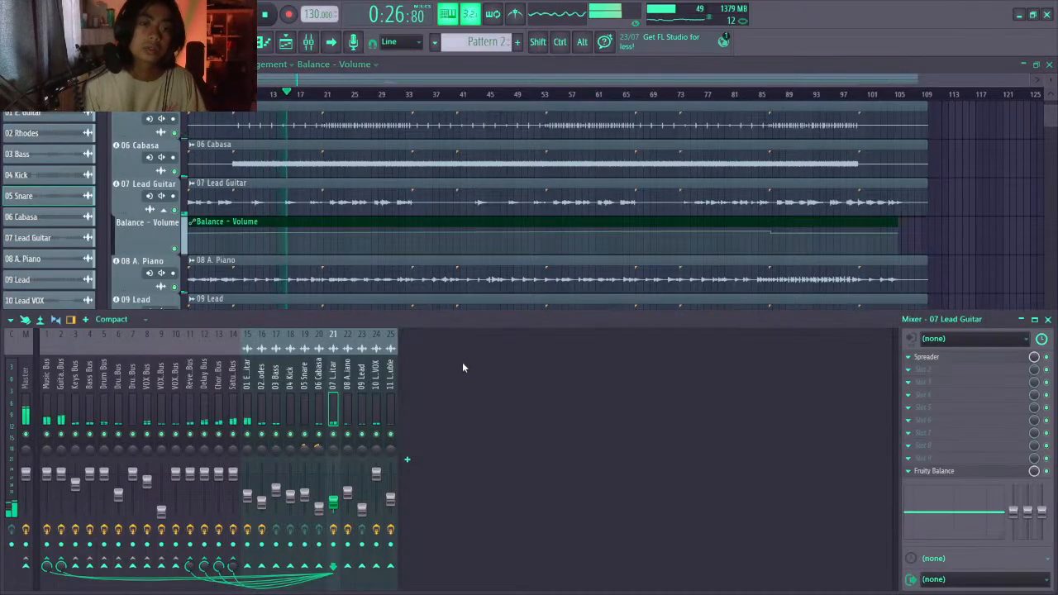
click(361, 381)
click(376, 384)
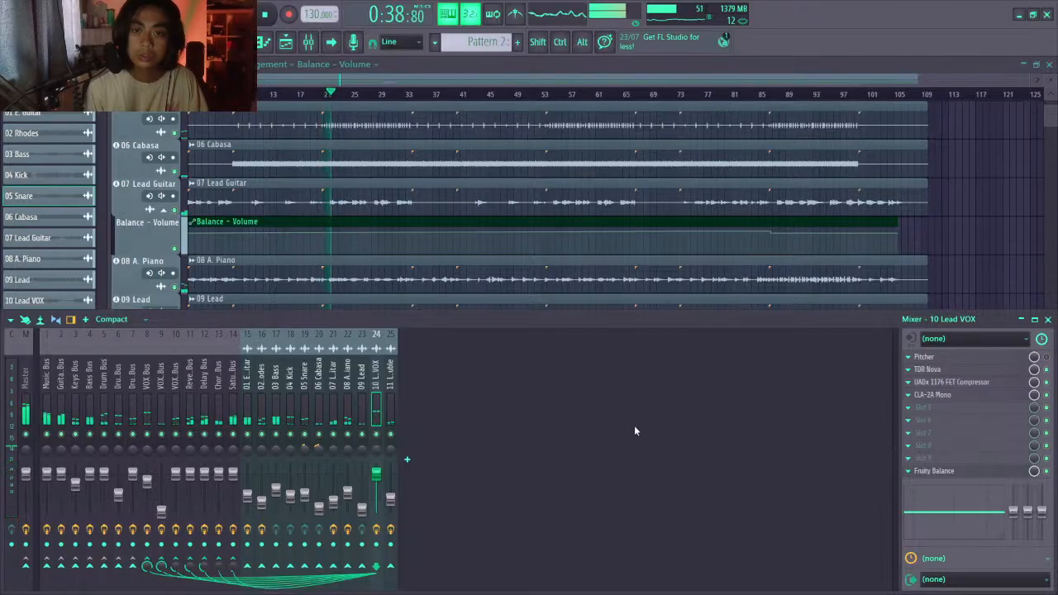
click(721, 260)
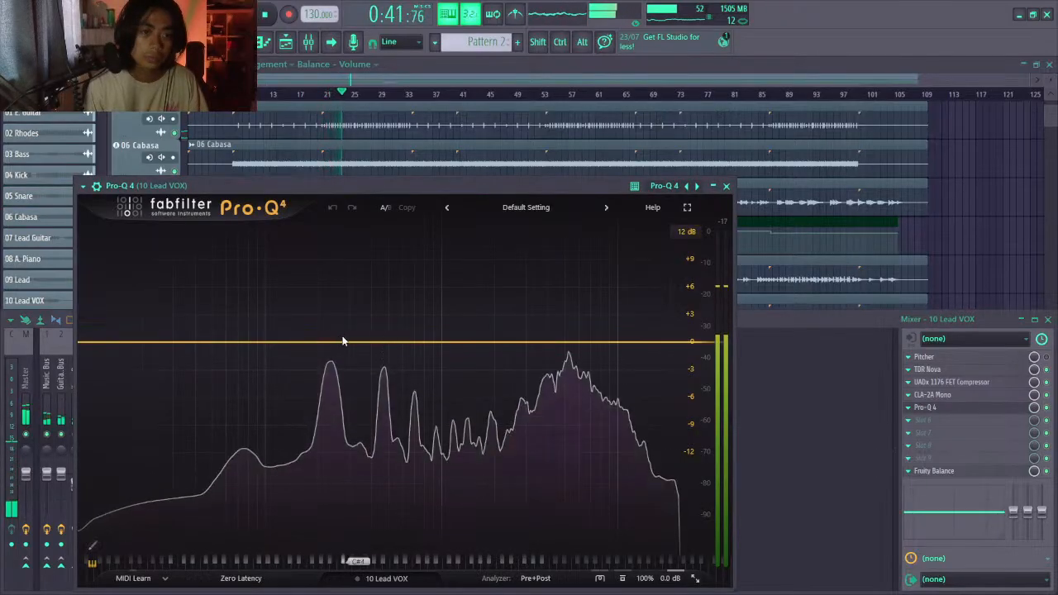
drag(326, 344, 328, 365)
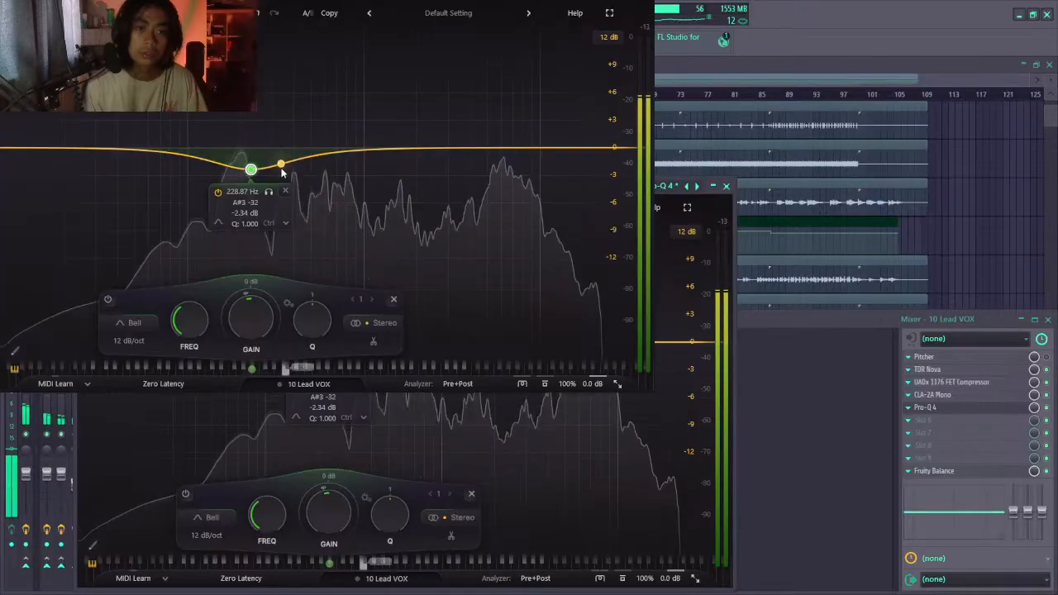
Set the Pro-Q 4 bell band's gain on the 10 Lead VOX track to -2 dB and close the EQ
double_click(322, 407)
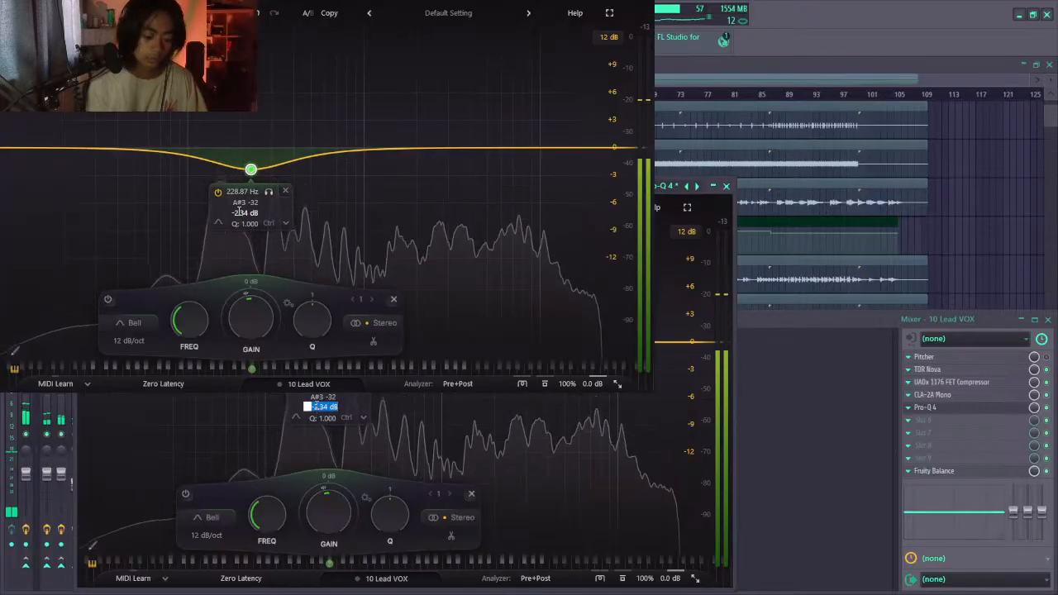
text(-2)
key(Return)
key(Escape)
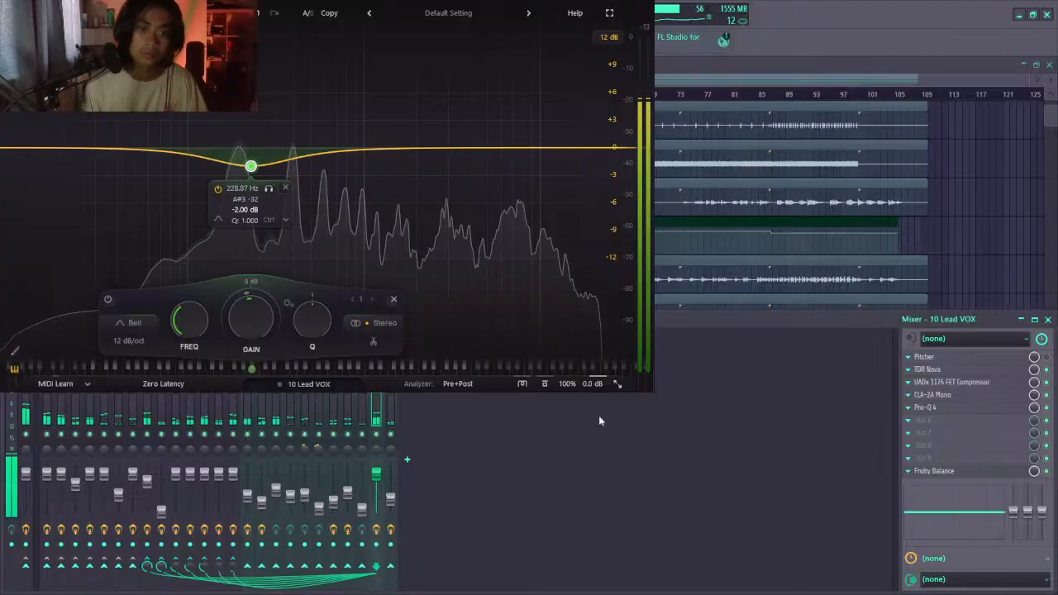
key(Escape)
Play the song from around bar 7 to check the lead vocal EQ in the mix
key(space)
key(space)
click(232, 94)
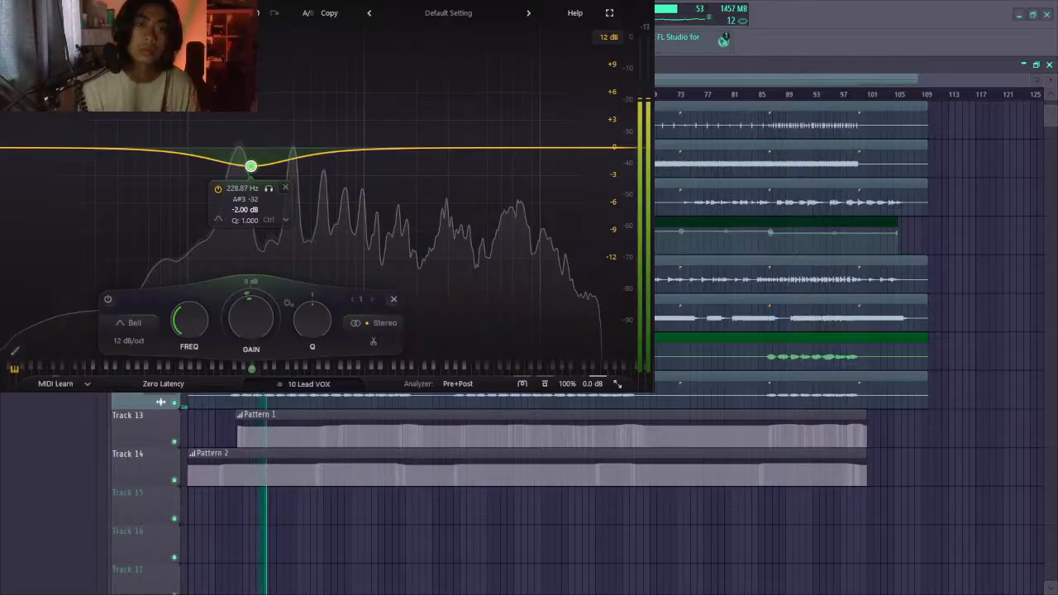
key(F9)
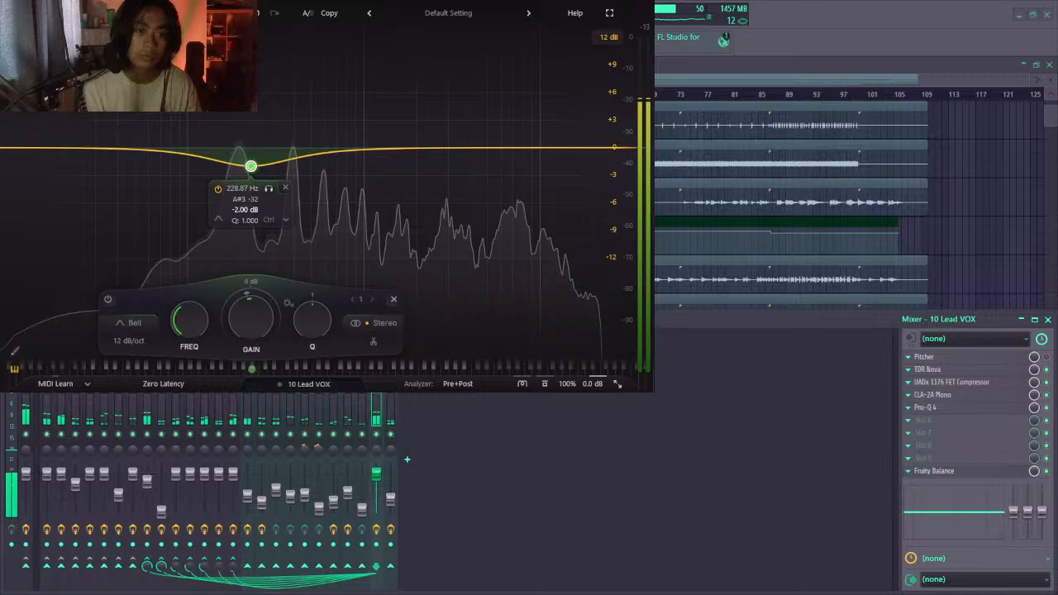
key(Escape)
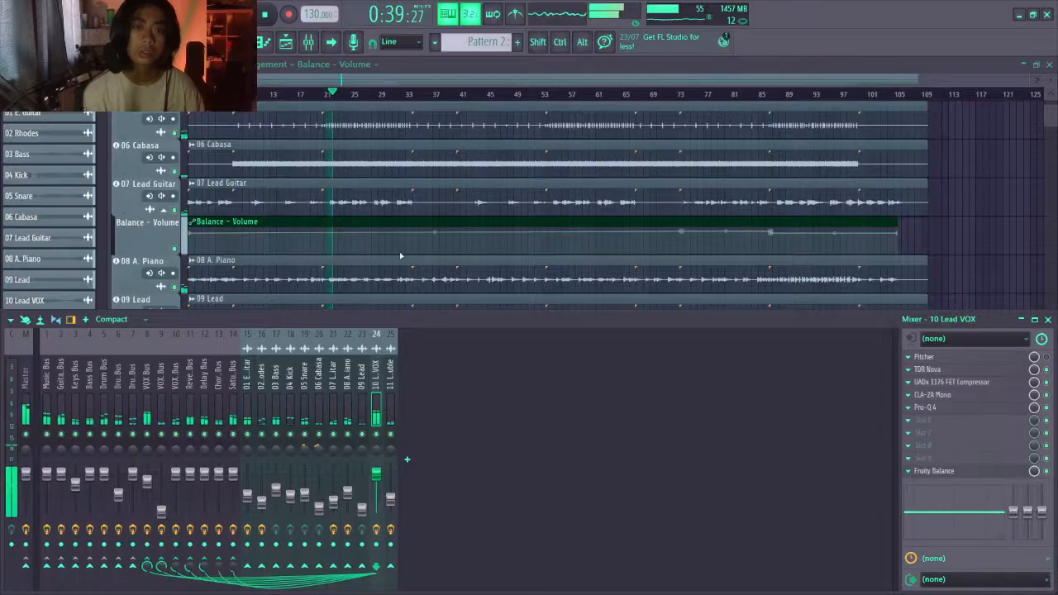
Shift the lead guitar's Balance - Volume automation about one bar earlier and play from around bar 72
mouse_move(680, 232)
mouse_down()
mouse_move(715, 253)
mouse_move(701, 231)
mouse_move(673, 233)
mouse_move(687, 248)
mouse_move(672, 229)
mouse_move(672, 239)
mouse_move(685, 244)
mouse_move(673, 243)
mouse_move(685, 229)
mouse_move(670, 232)
mouse_up()
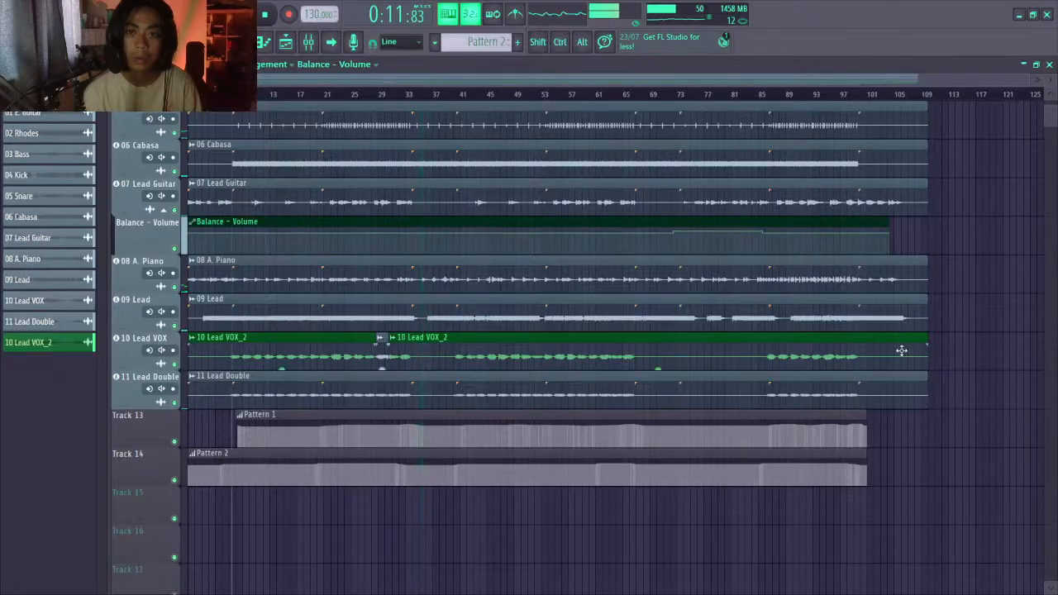
click(676, 93)
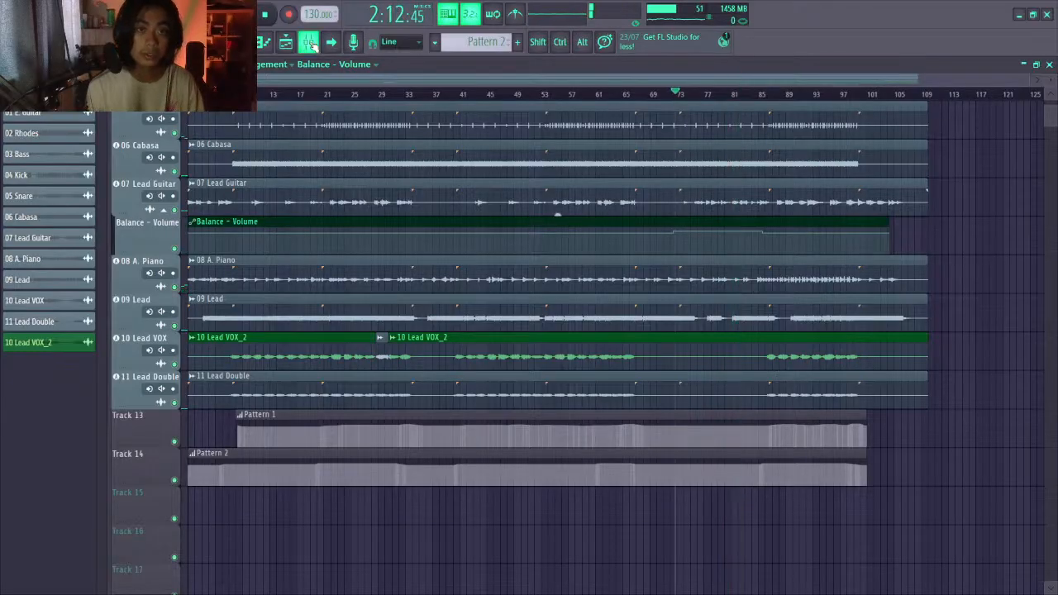
On the Master track, remove Newtone and insert Spreader between Saturation Knob and Fruity Limiter
key(F9)
click(31, 365)
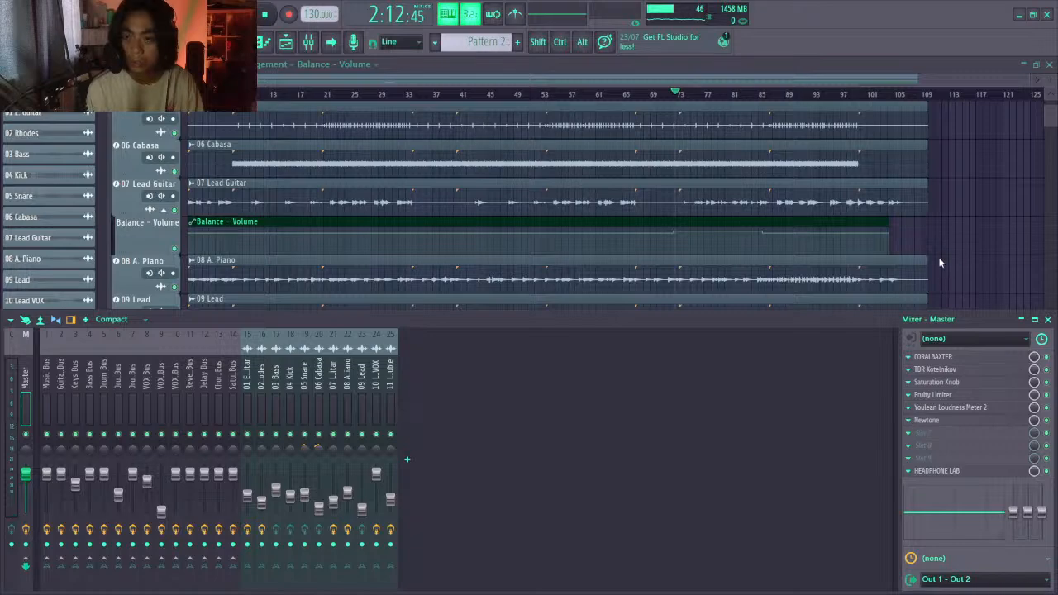
click(579, 355)
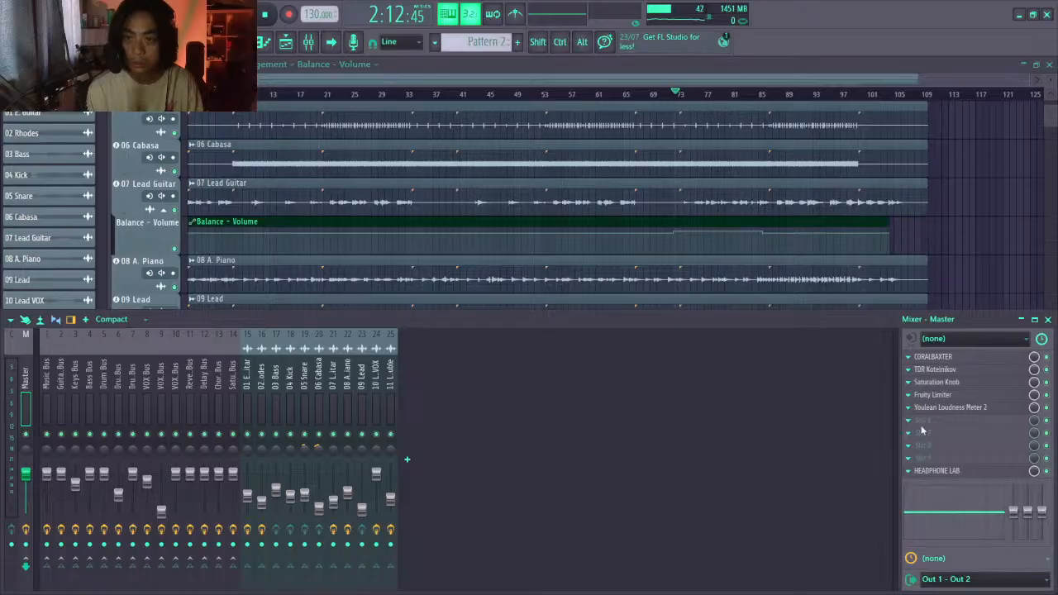
drag(946, 407, 942, 437)
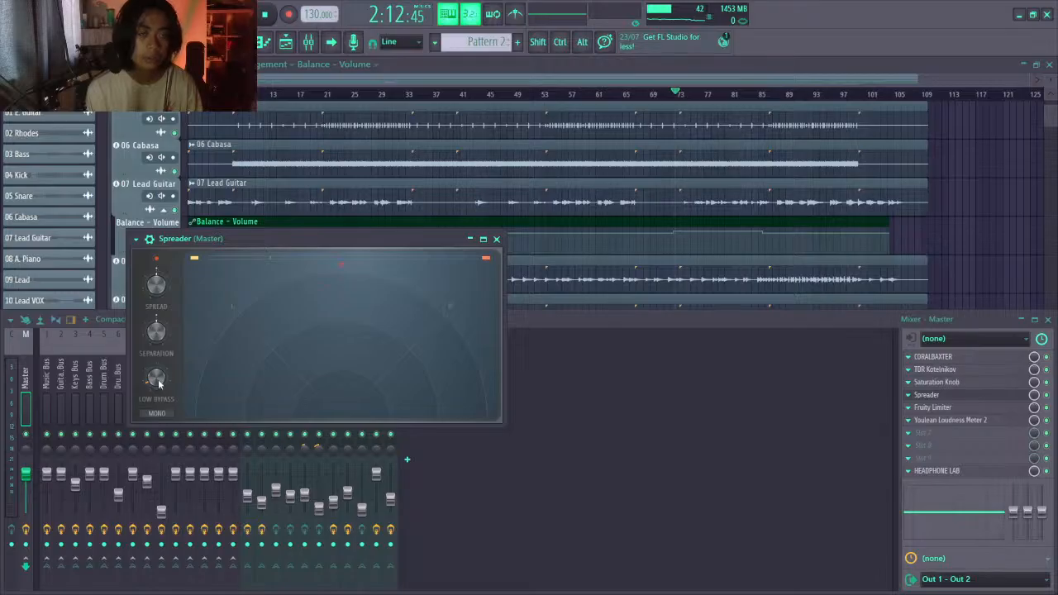
key(Escape)
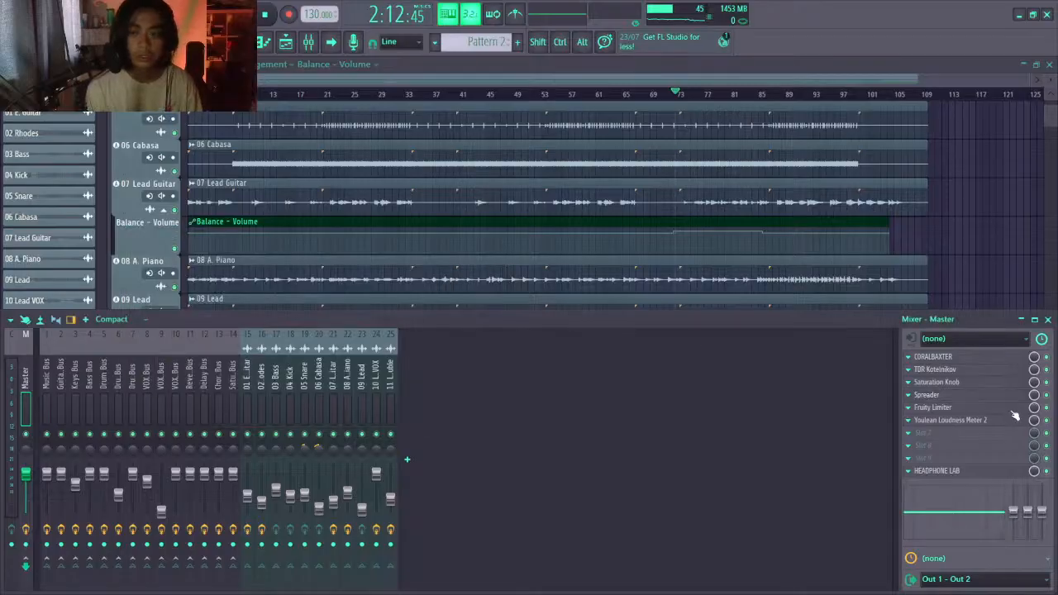
Play the song from the start, comparing the Master with Spreader enabled and bypassed and inspecting its stereo image
key(F9)
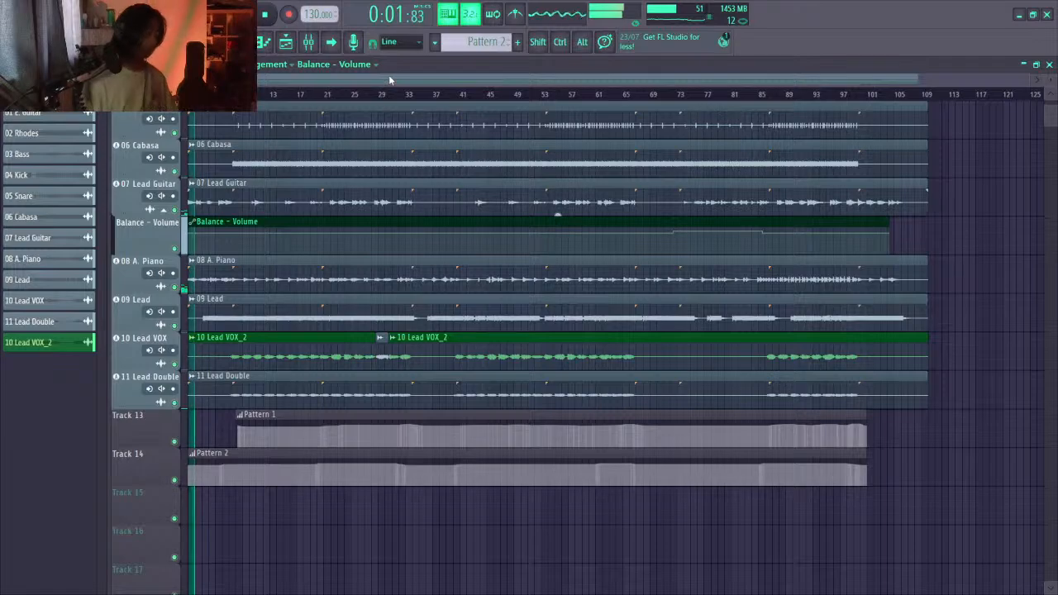
click(307, 43)
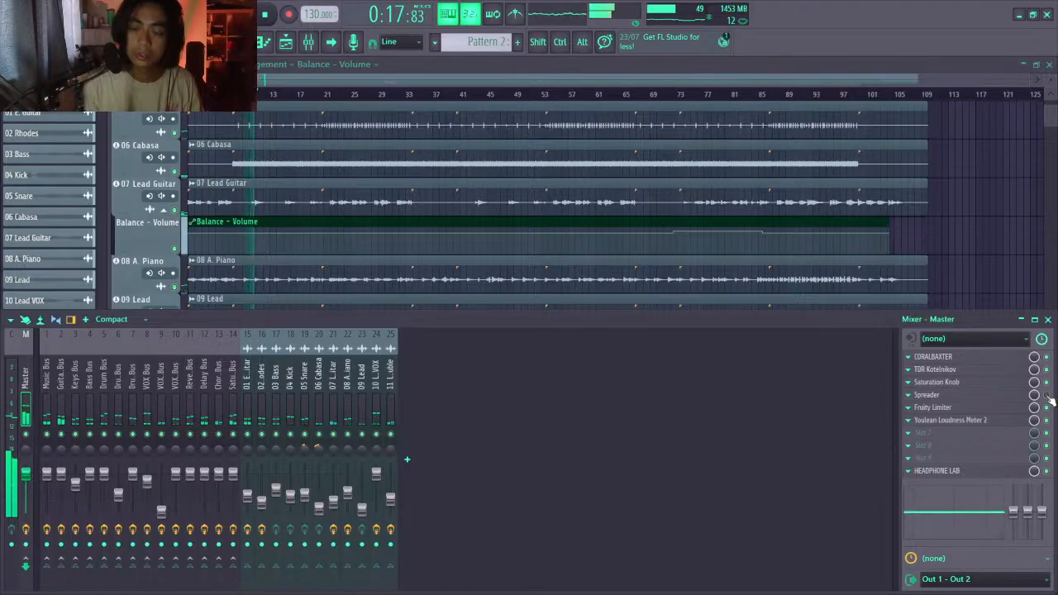
click(1003, 395)
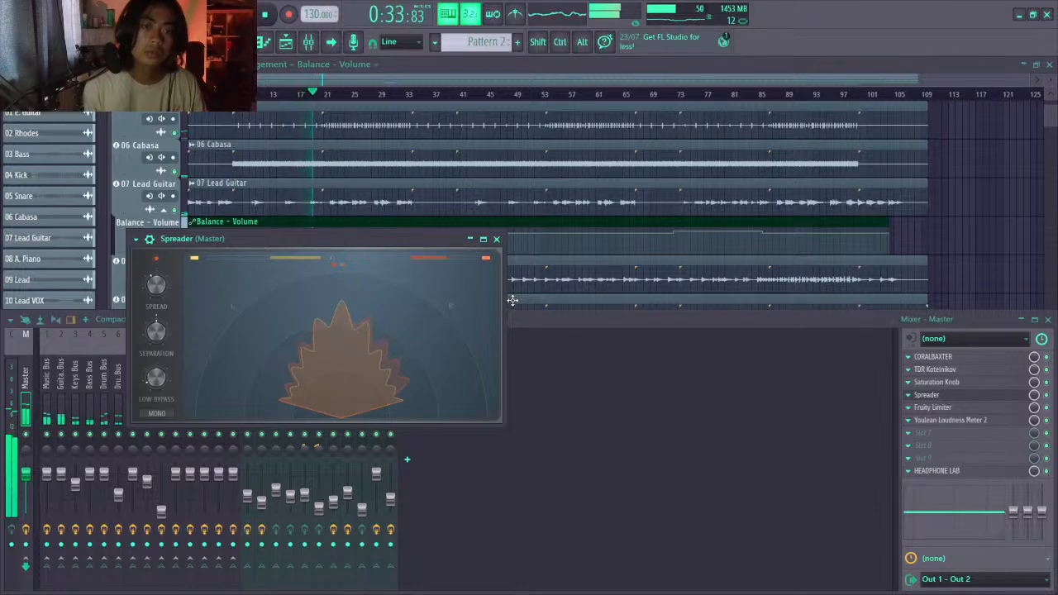
click(497, 239)
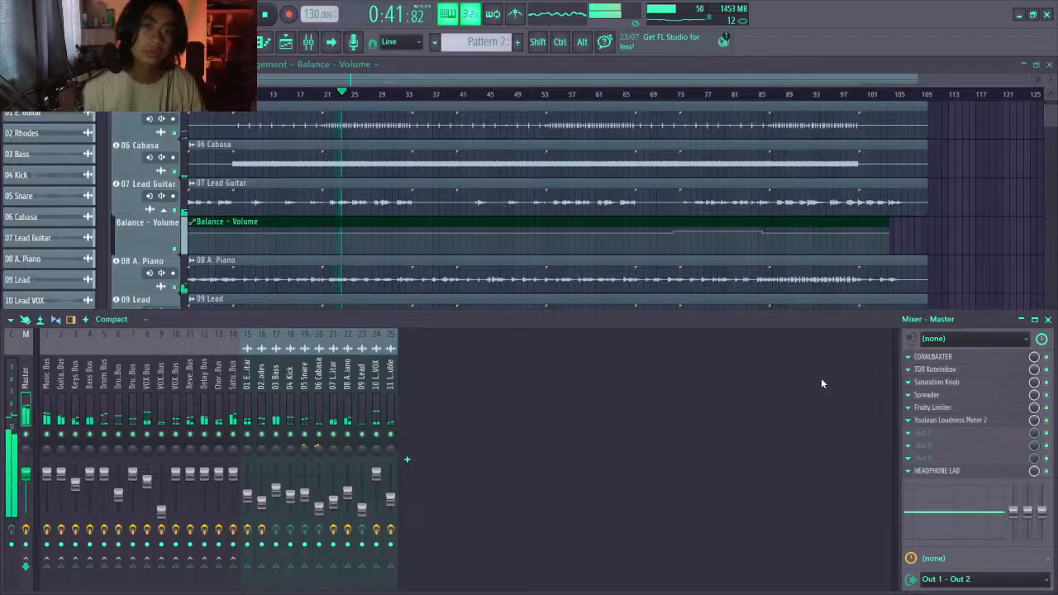
click(957, 396)
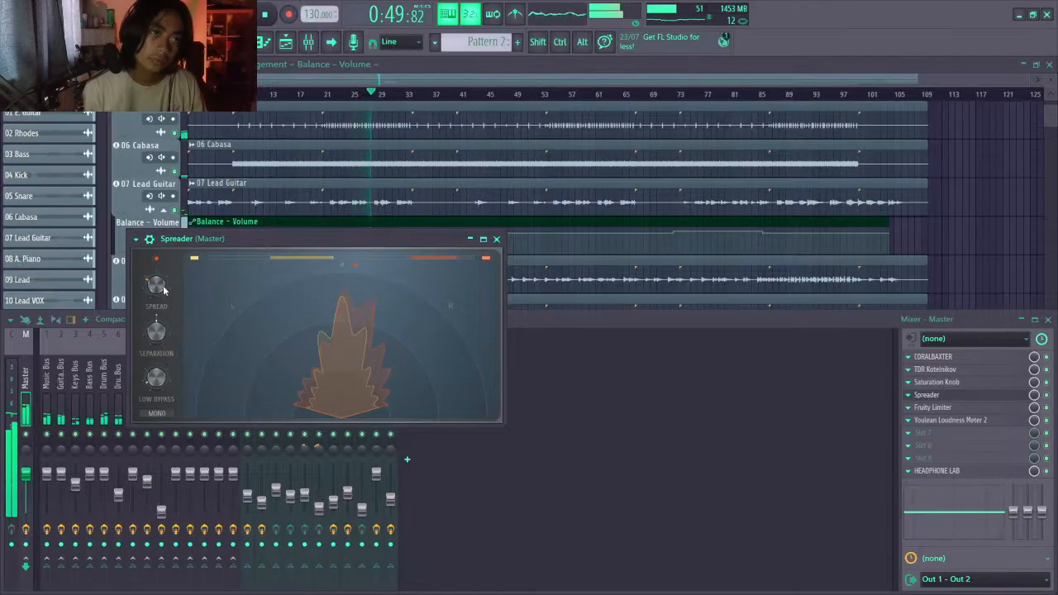
Play from around bar 85 and check the Spreader on the 11 Lead Double track
key(space)
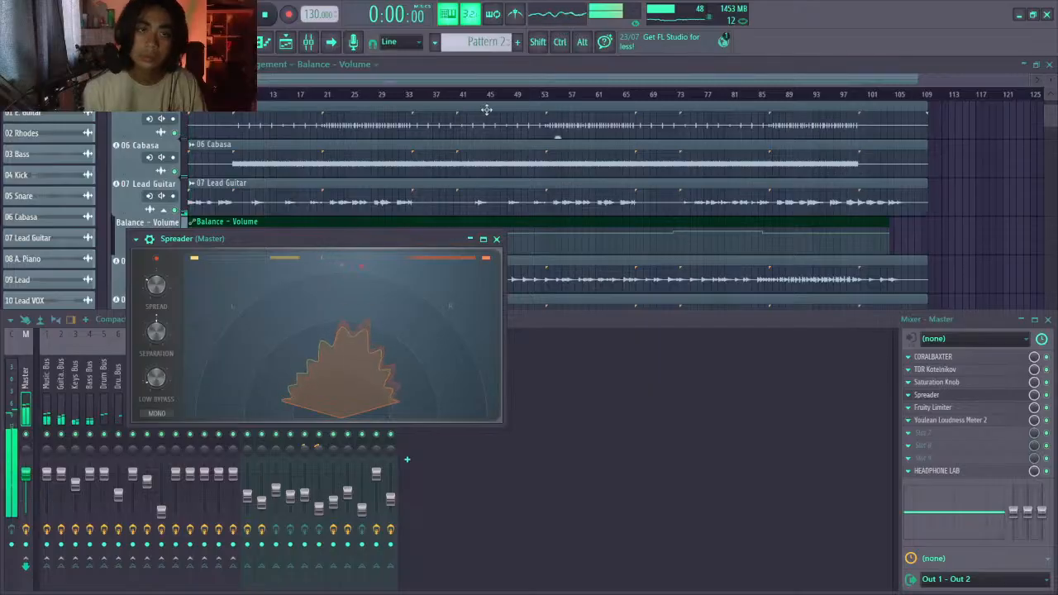
click(764, 99)
key(space)
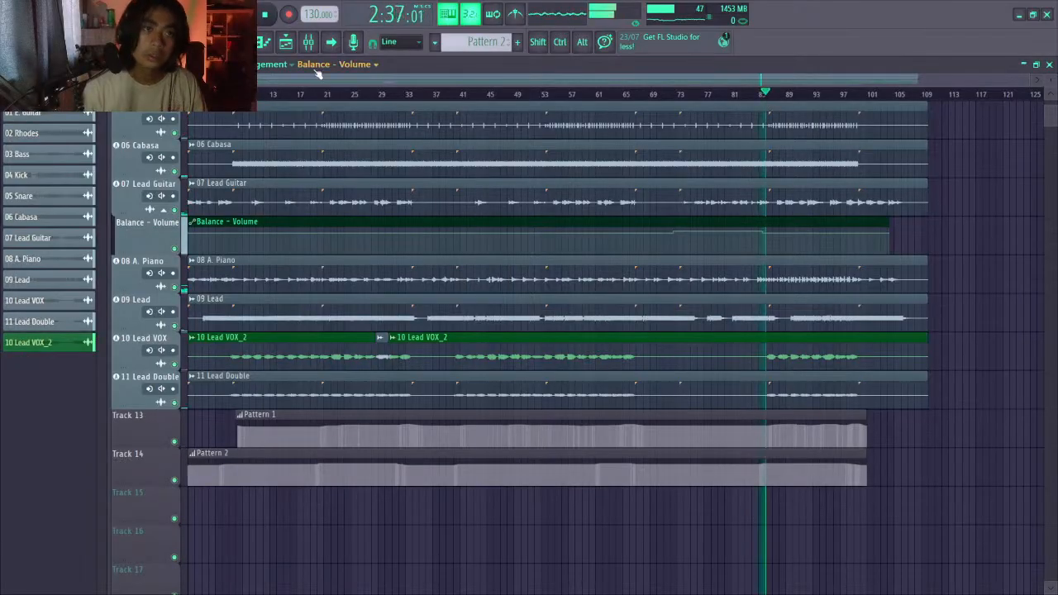
click(308, 42)
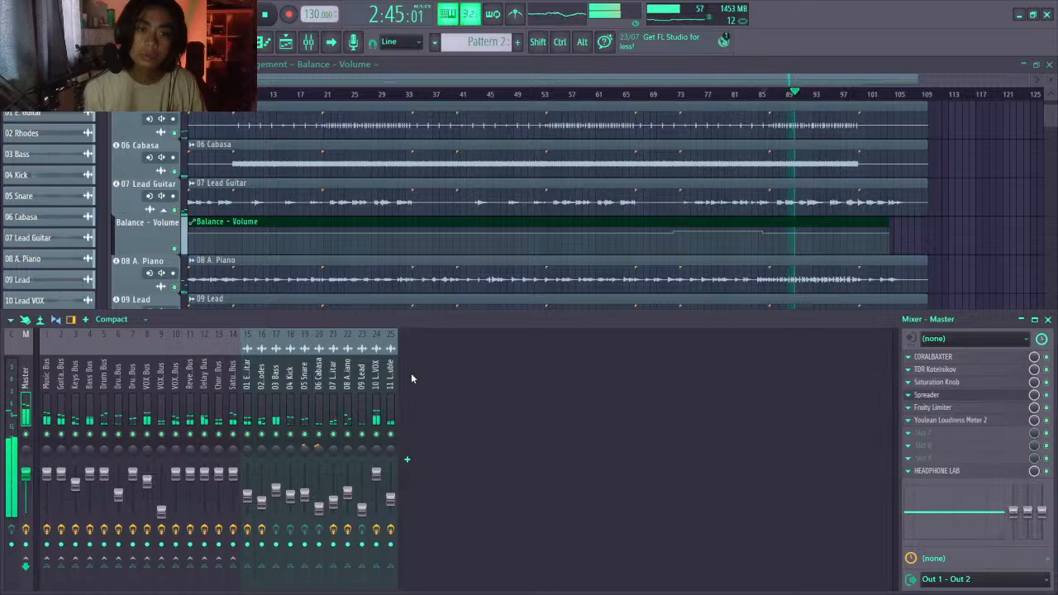
click(389, 384)
click(982, 356)
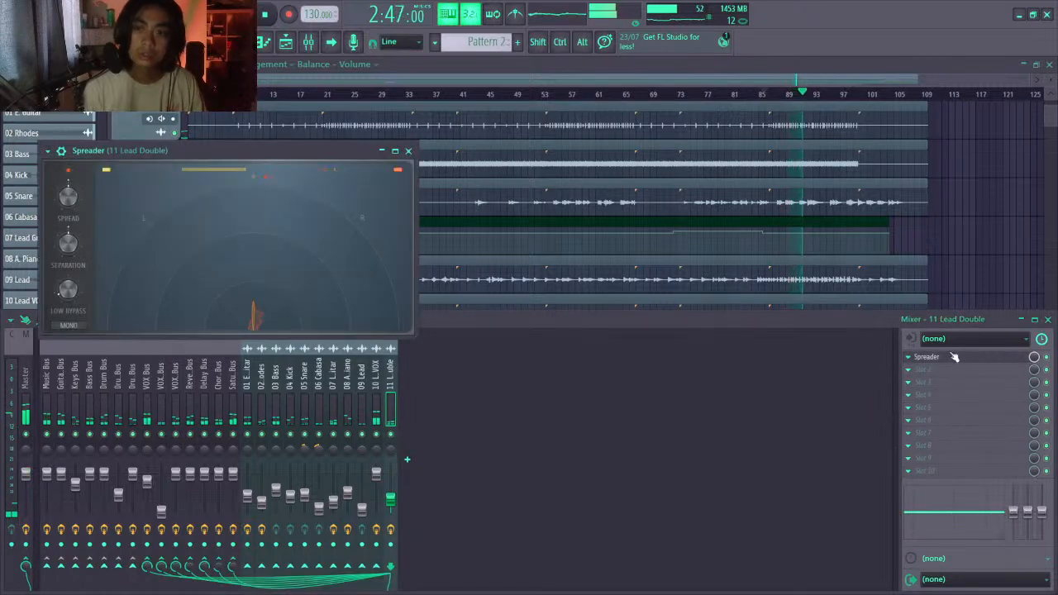
click(407, 150)
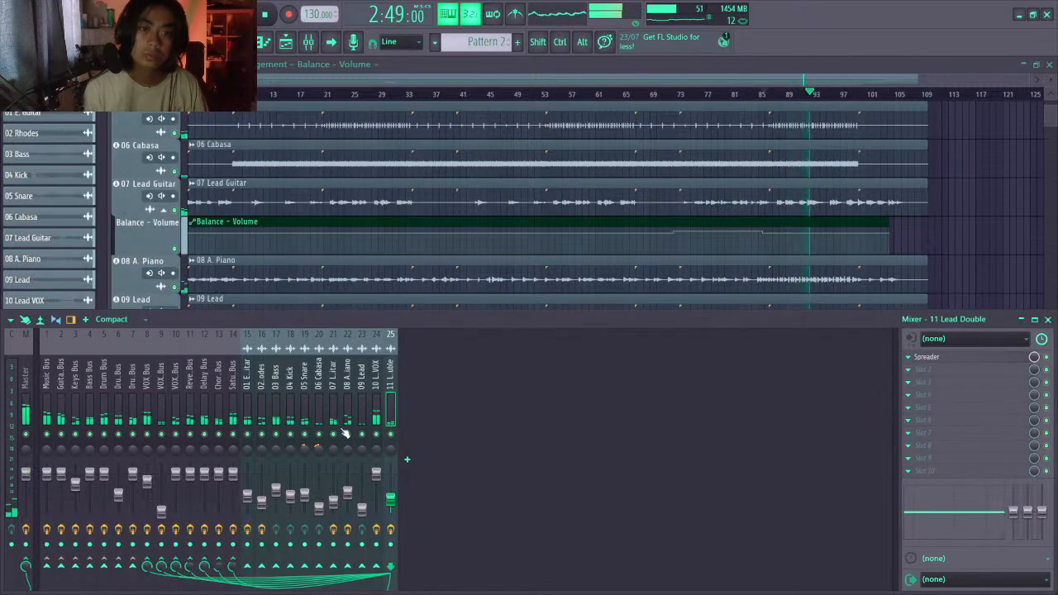
Inspect the Master's Spreader during playback and bypass it for comparison
click(26, 397)
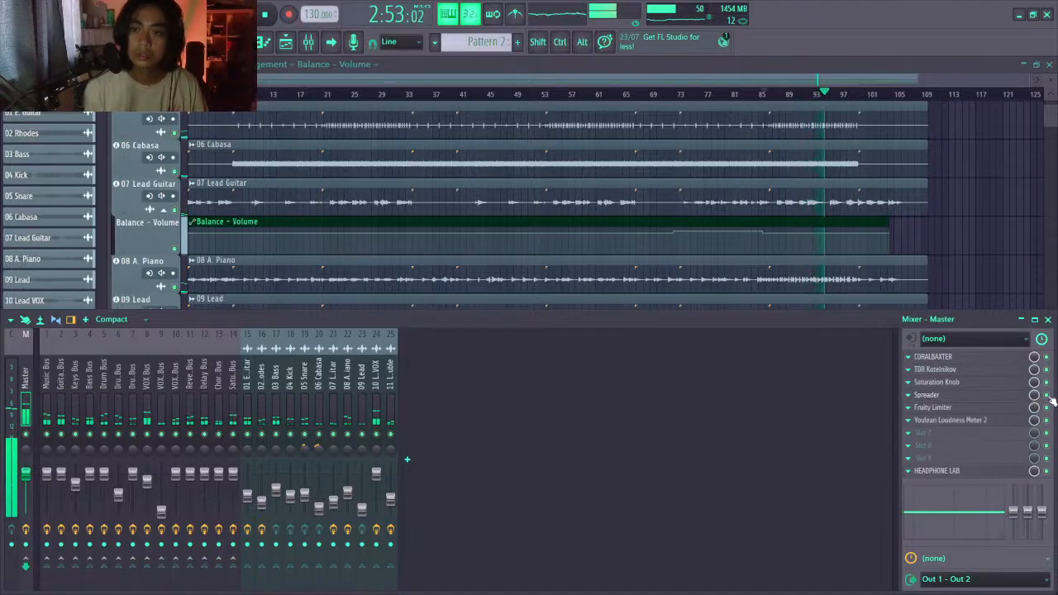
click(1008, 394)
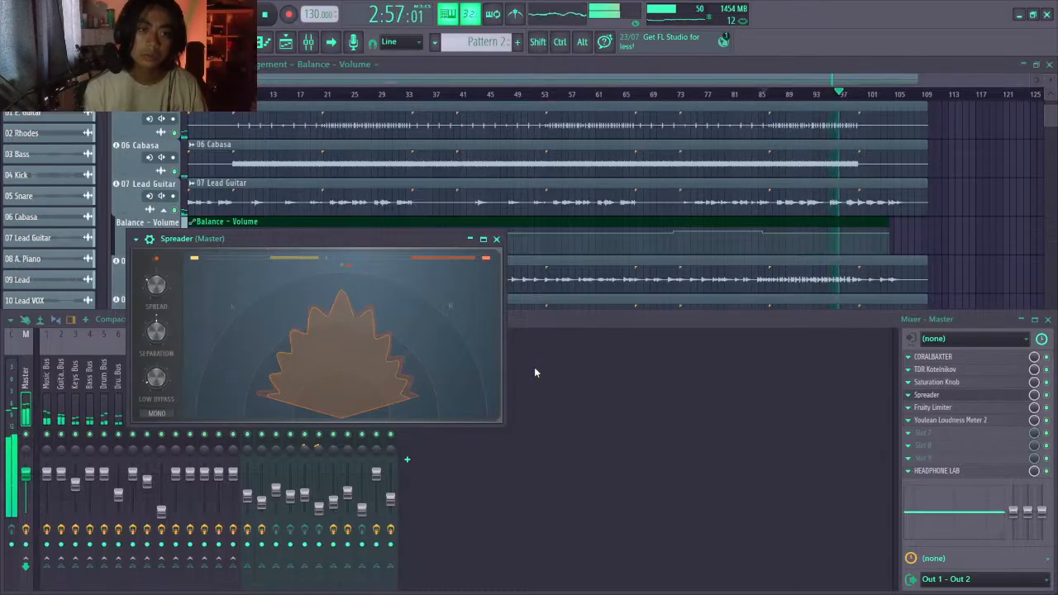
click(1046, 400)
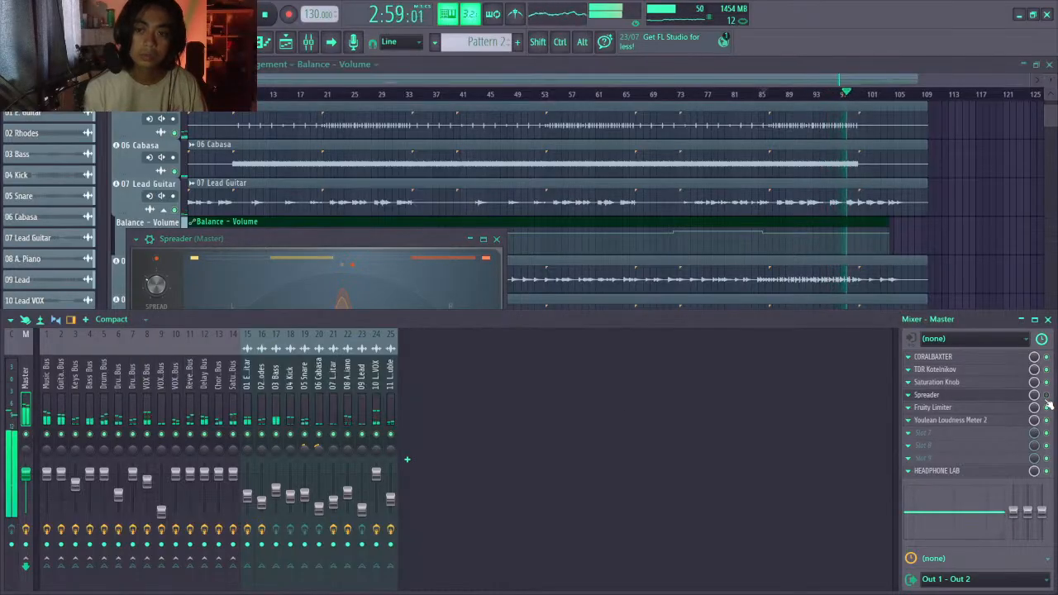
Lower the 11 Lead Double fader slightly and recheck the section around bar 85 with the Master's Spreader enabled
click(388, 400)
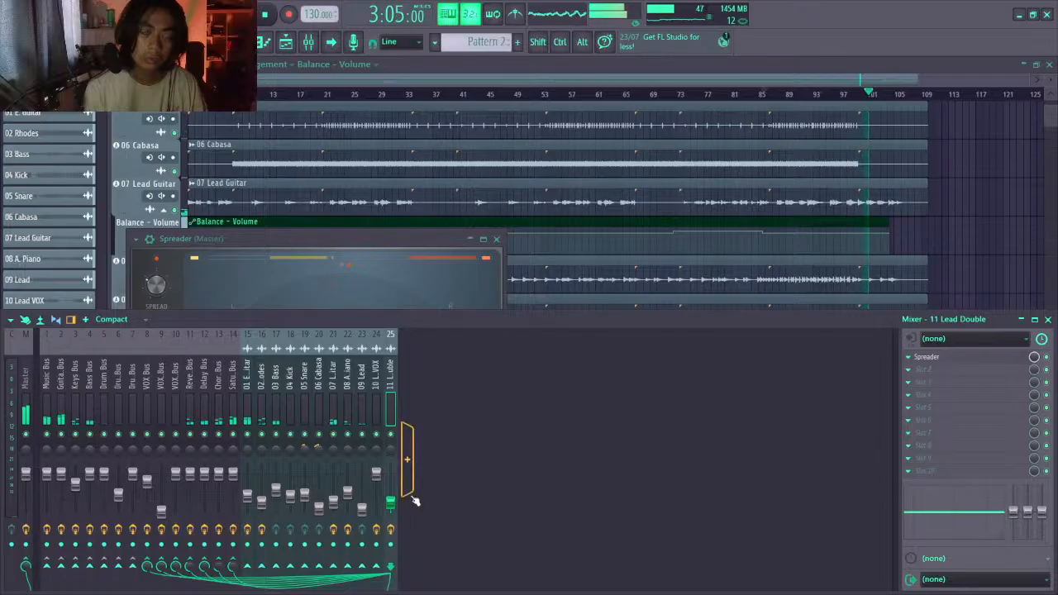
click(442, 242)
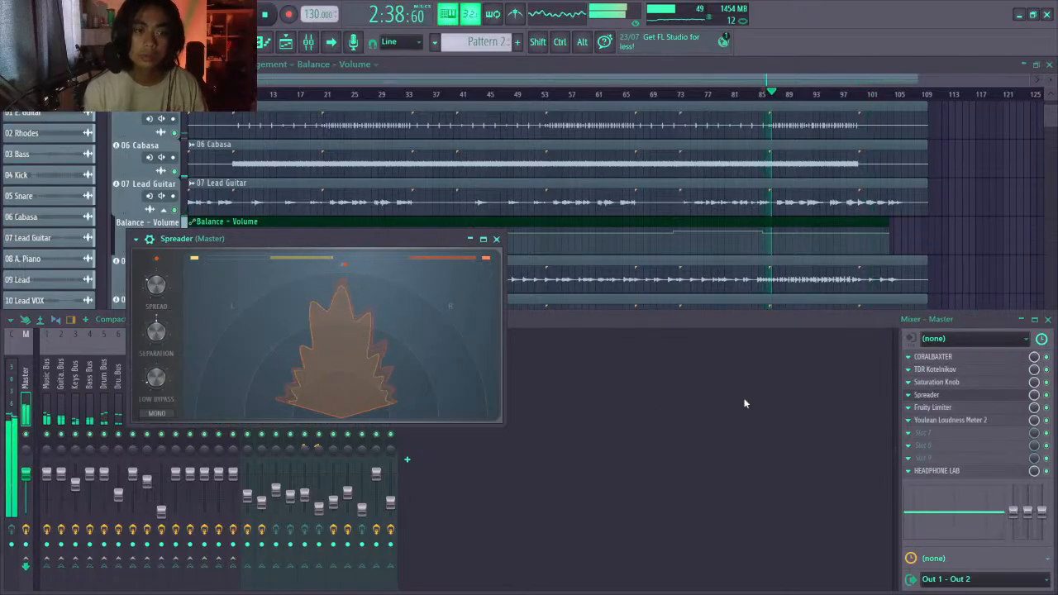
click(496, 239)
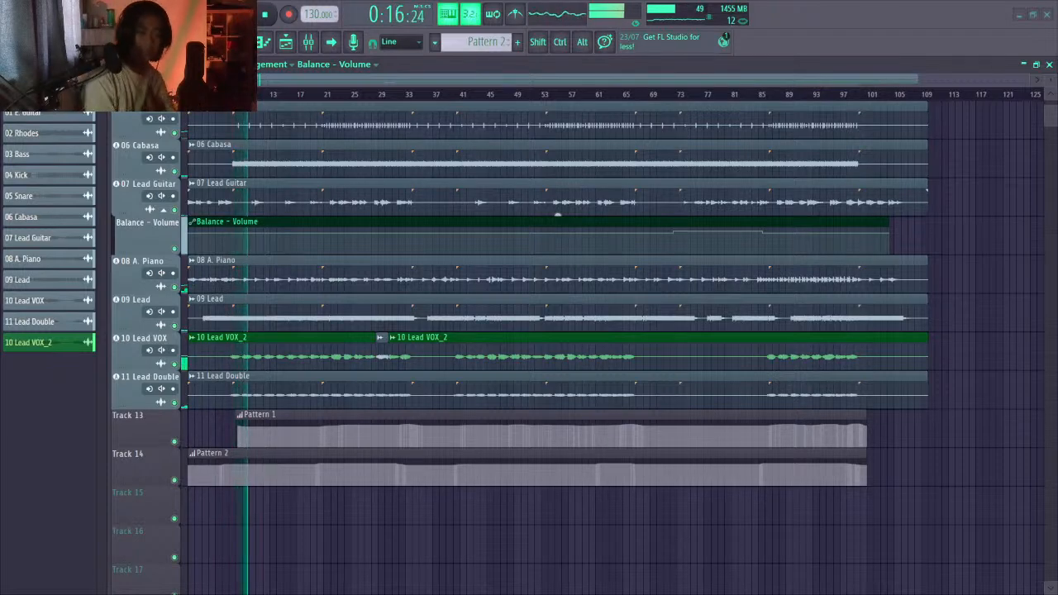
Listen to the opening section and the section from around bar 85 with the Master's effects in view
click(309, 42)
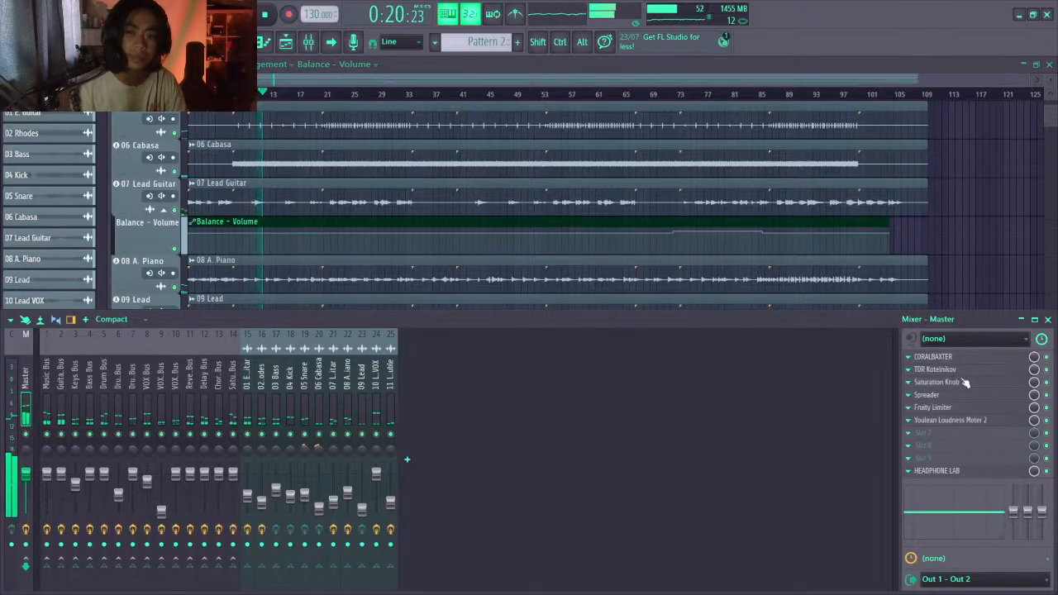
click(926, 394)
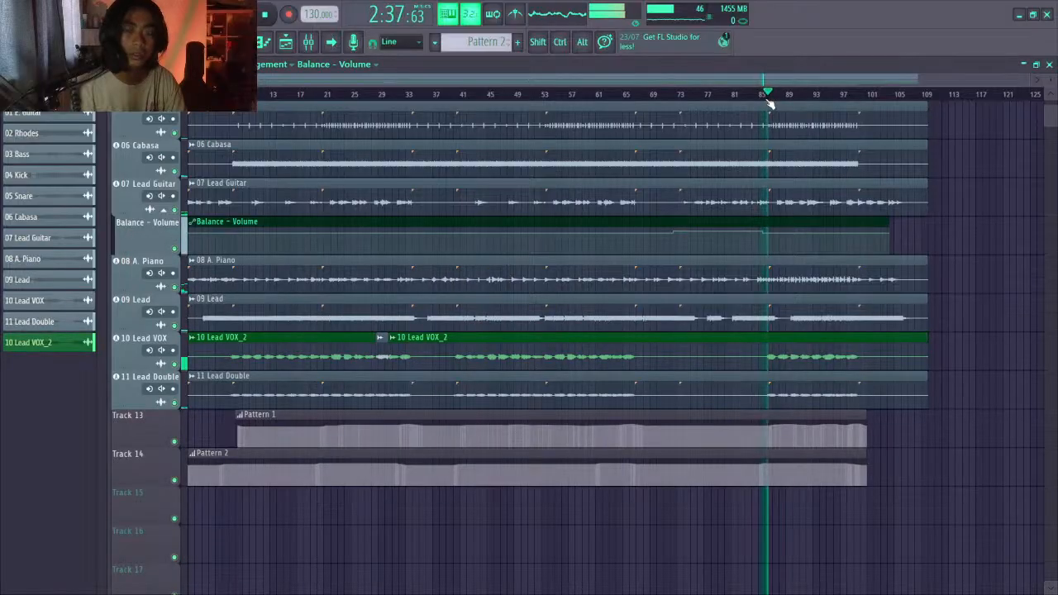
click(309, 43)
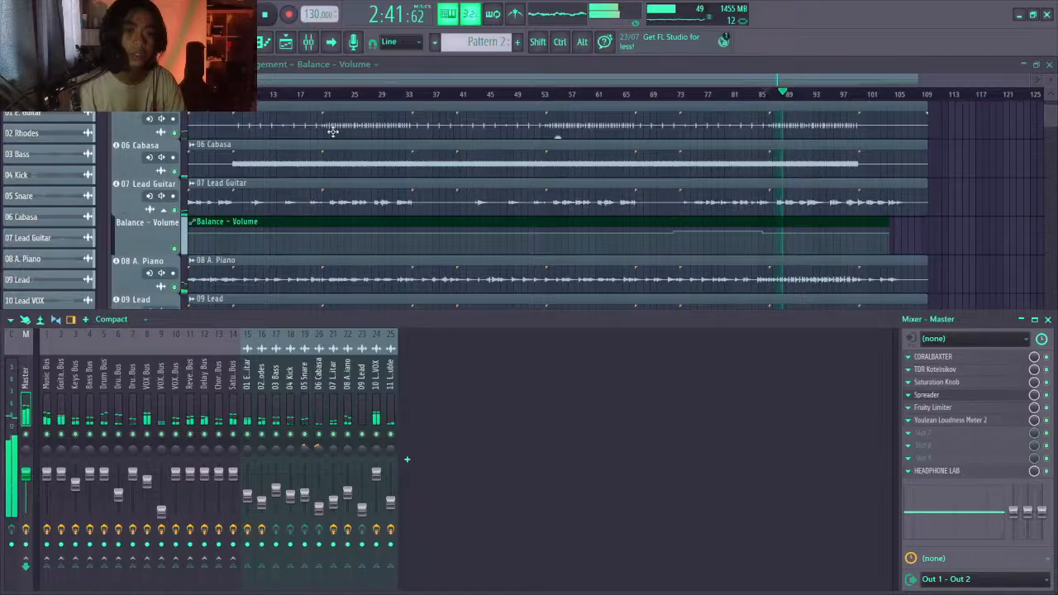
key(space)
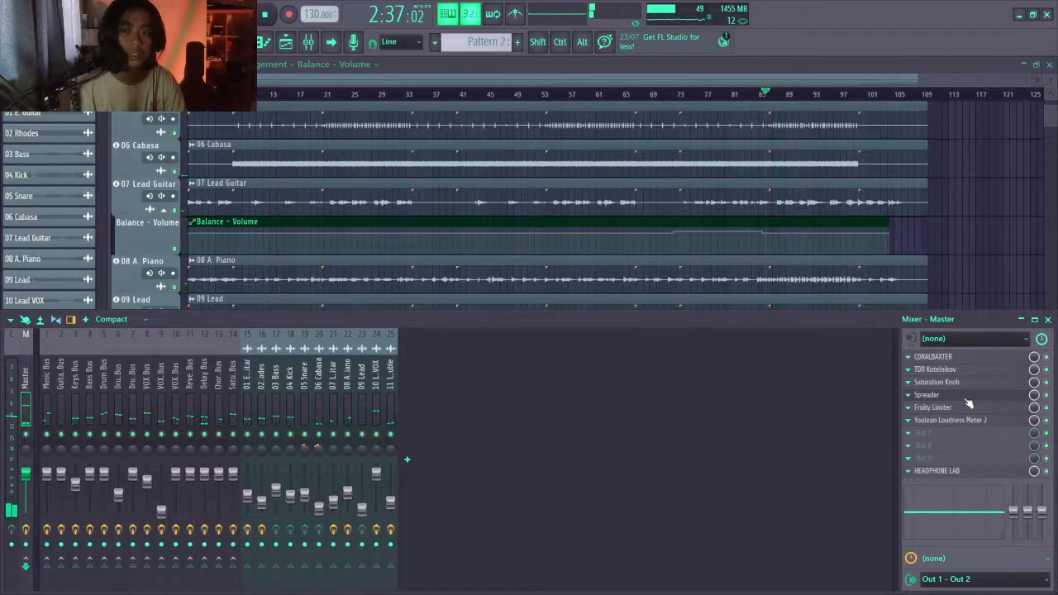
Play from around bar 85 to the end of the last vocal section, examining the stereo image in the Master's Spreader
click(1013, 398)
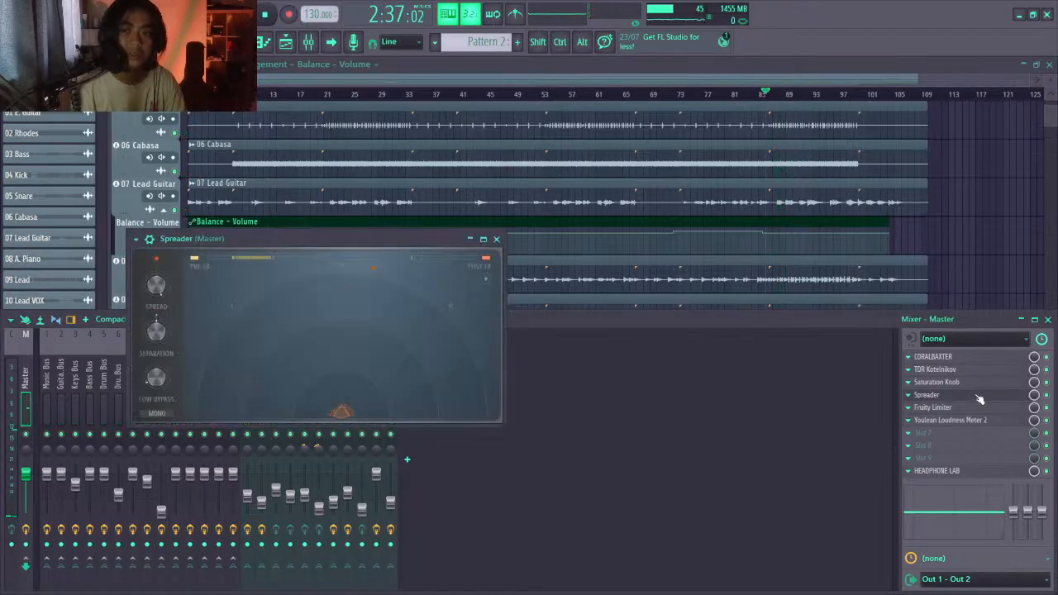
key(space)
click(954, 396)
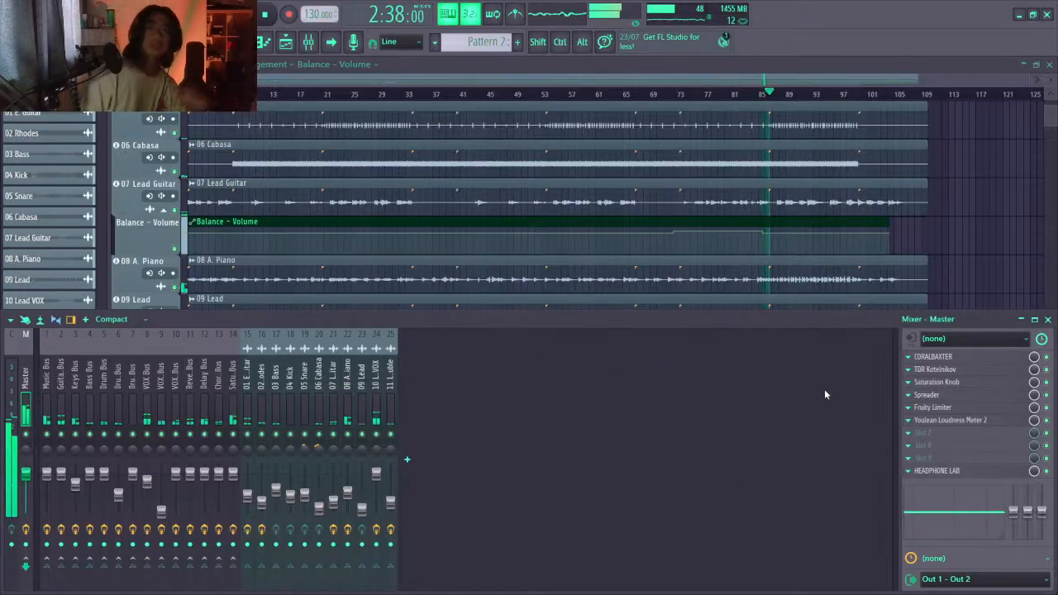
click(949, 396)
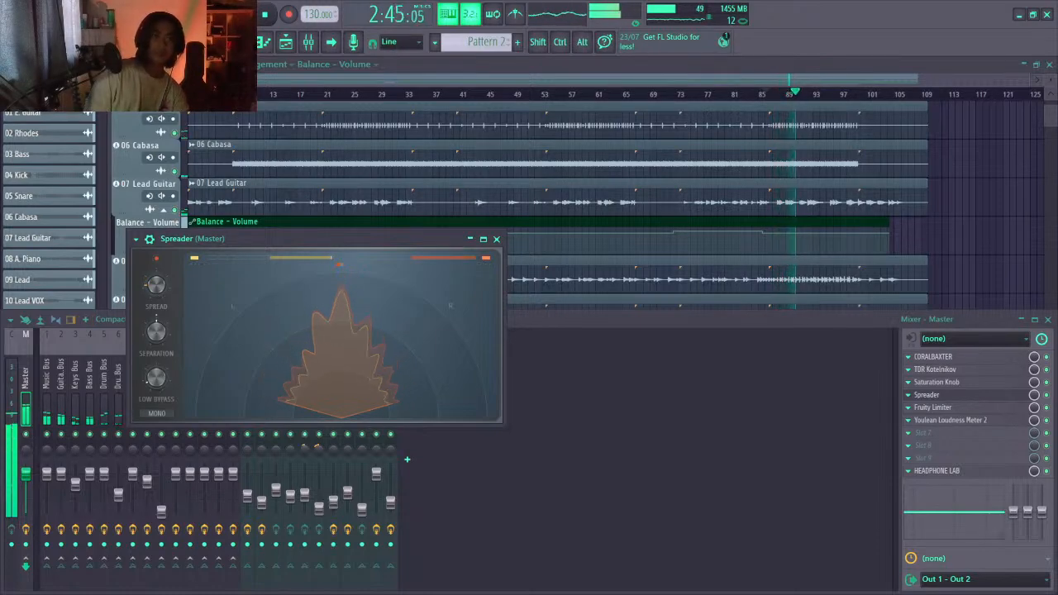
click(950, 395)
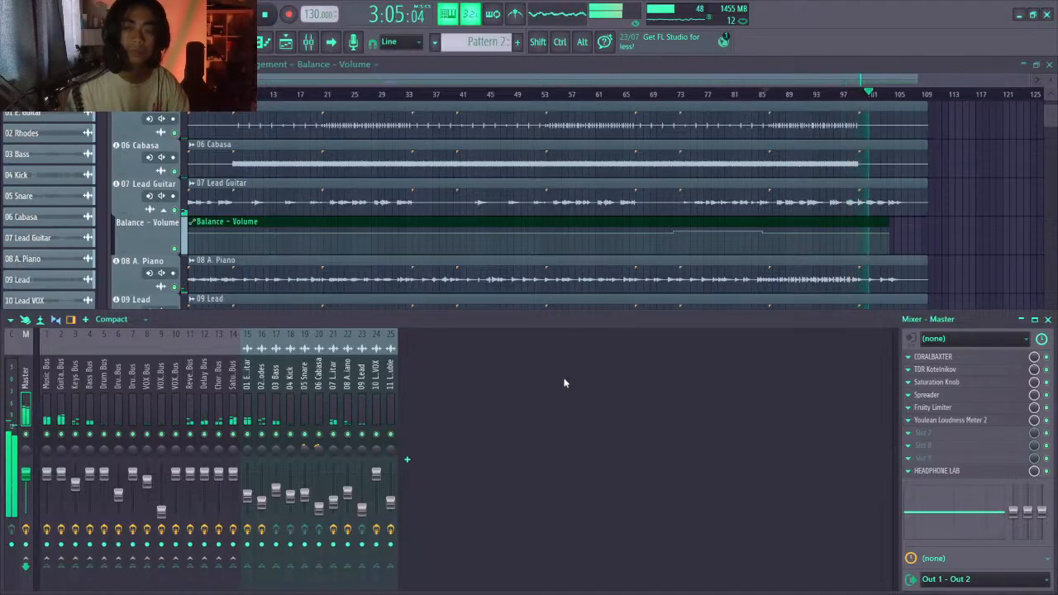
Play the song from the start and check the effects on the E. Guitar, Rhodes, Bass, Snare, Cabasa and Lead Guitar mixer tracks
click(1046, 319)
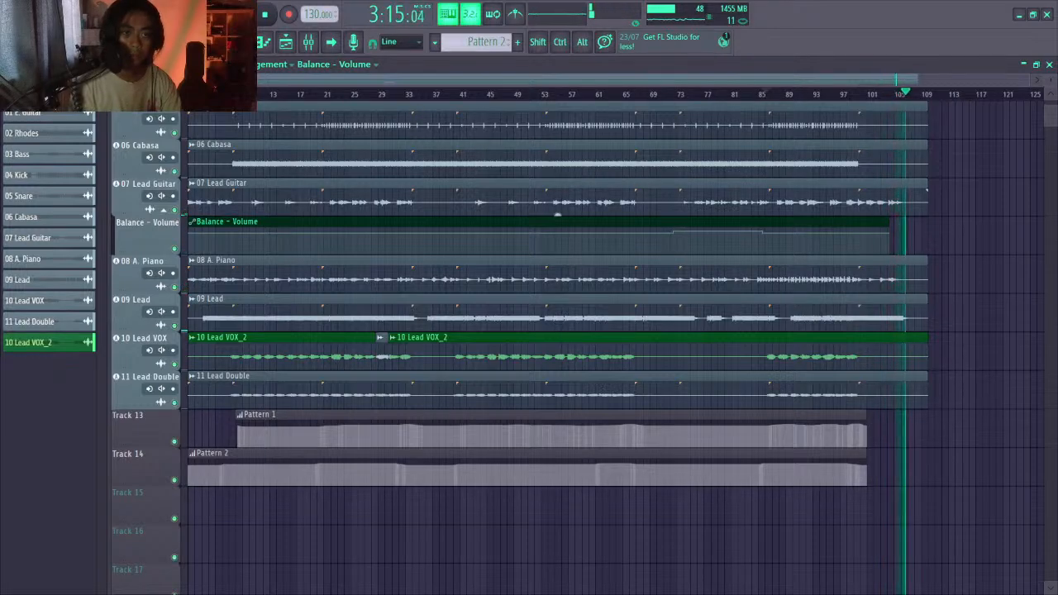
click(308, 41)
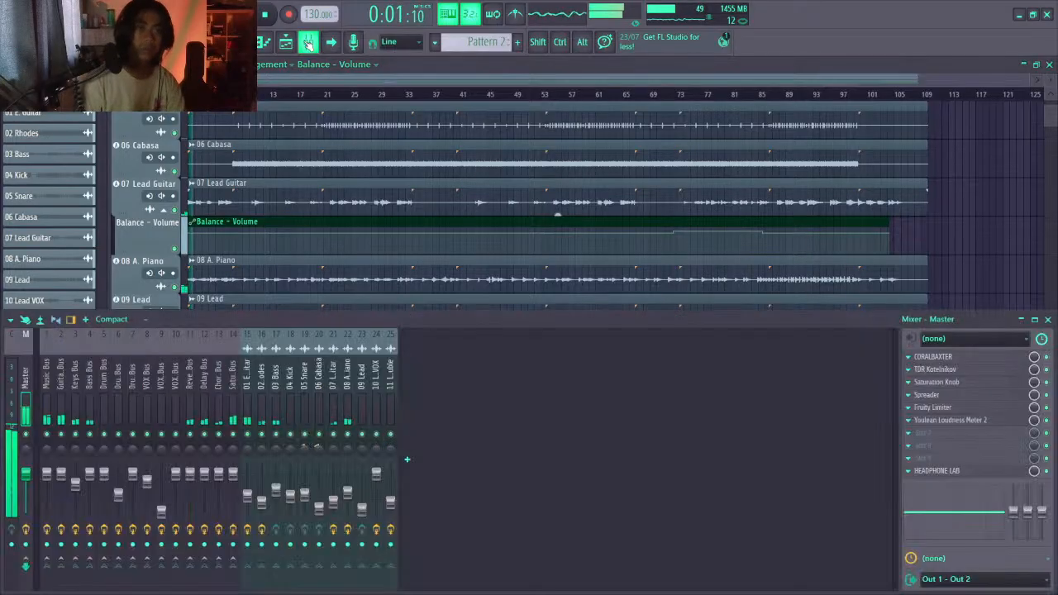
click(247, 376)
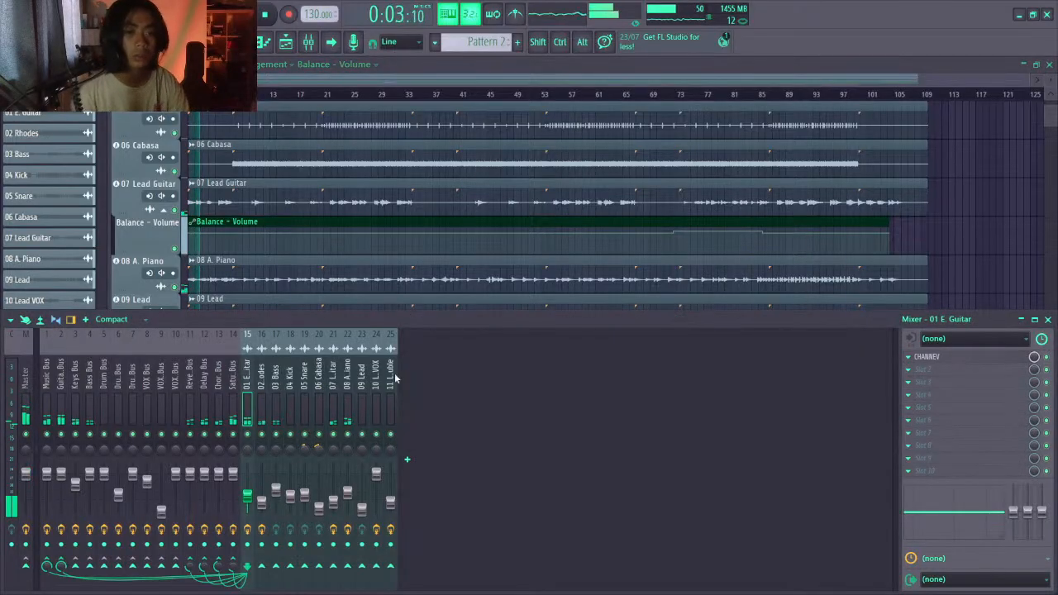
click(304, 385)
click(333, 385)
click(319, 382)
click(277, 376)
click(263, 375)
click(276, 378)
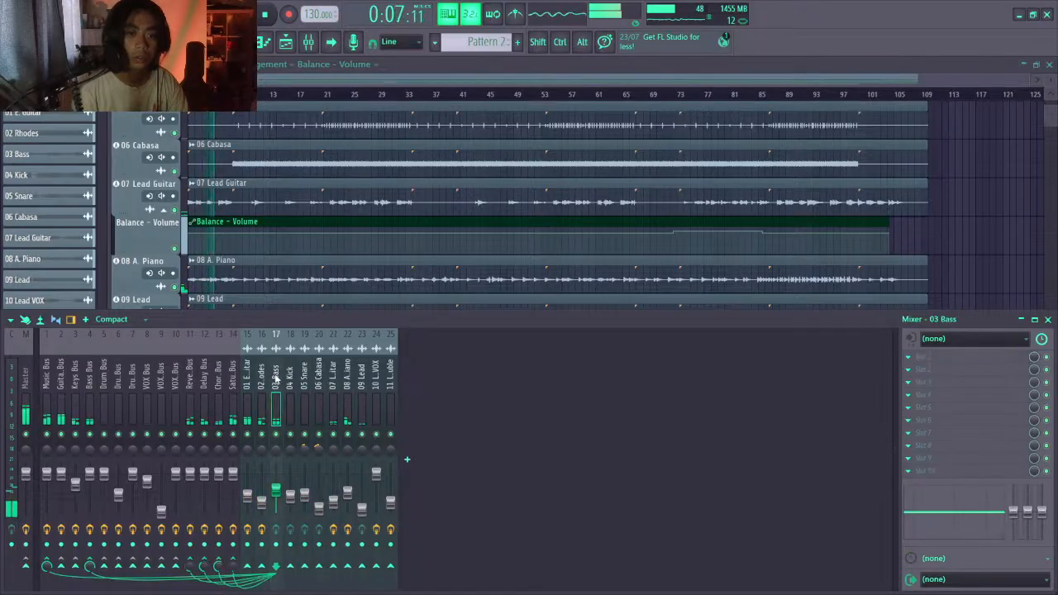
click(319, 380)
click(333, 376)
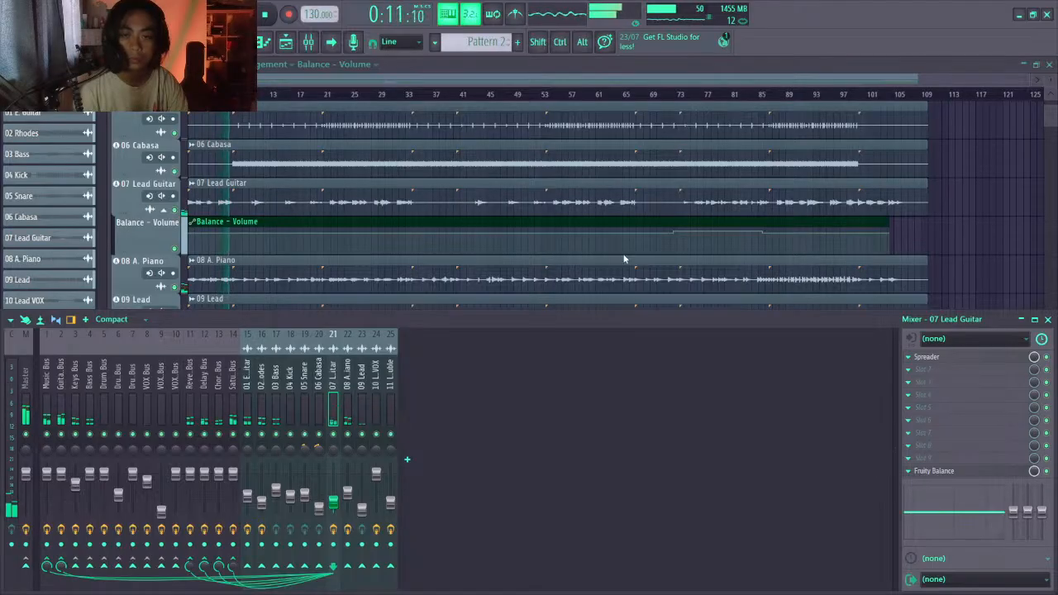
Insert Pro-Q 4 after the Spreader on the 07 Lead Guitar track and play the section from around bar 99
click(723, 240)
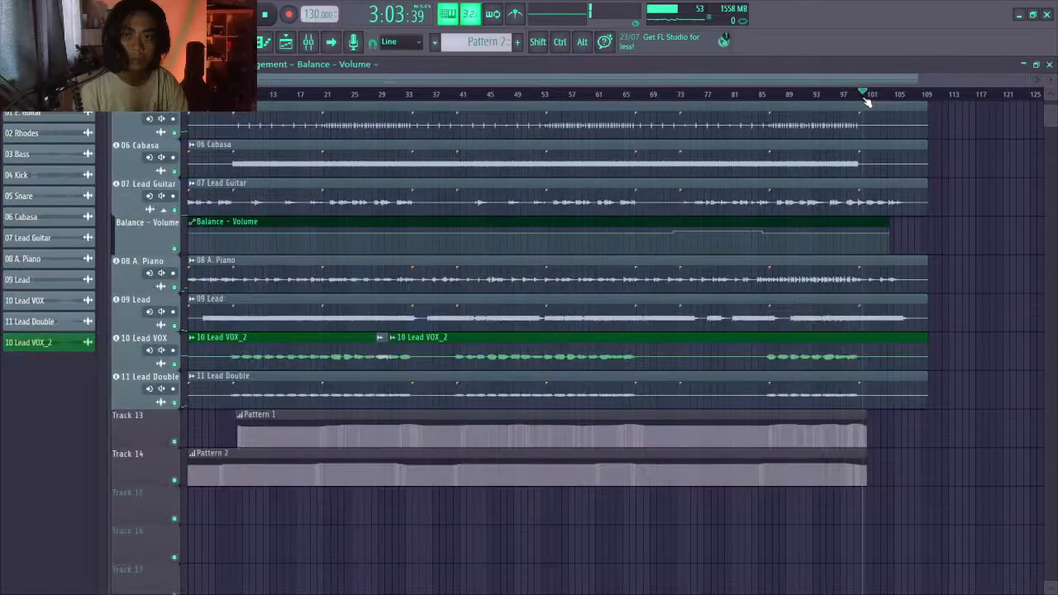
click(308, 42)
key(space)
click(929, 372)
key(space)
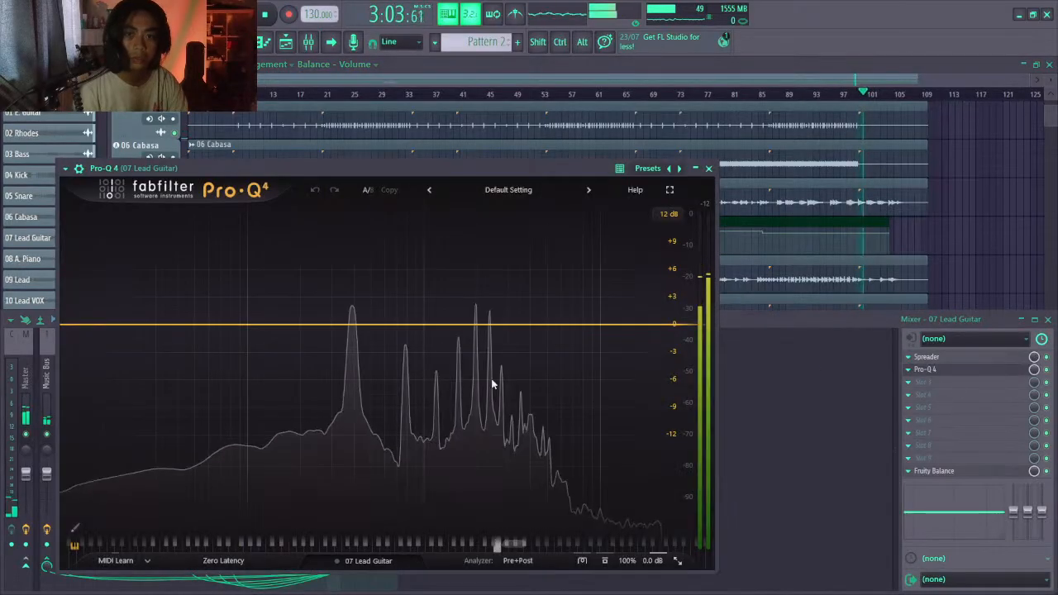
Add a bell band at about 1968 Hz in the Lead Guitar's Pro-Q 4 and set its gain to -2 dB
click(470, 324)
drag(474, 329, 477, 347)
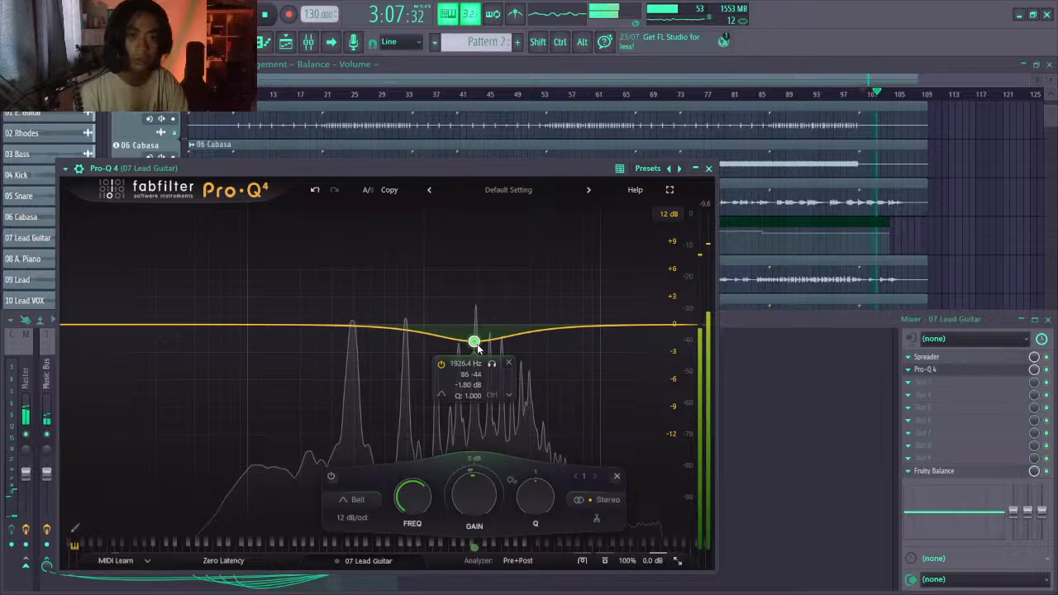
double_click(467, 385)
text(-2)
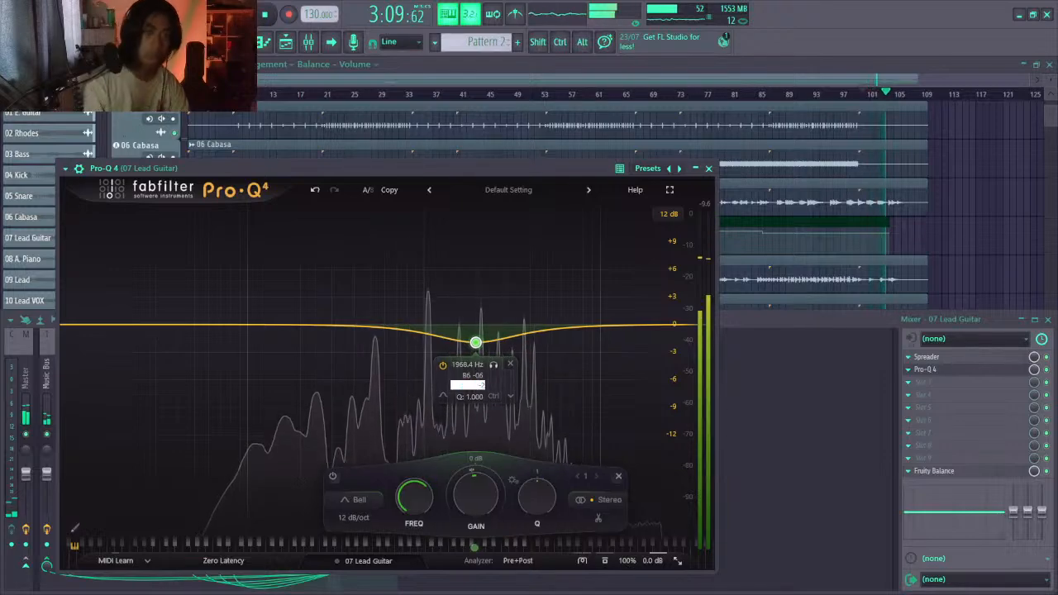
key(Return)
key(Escape)
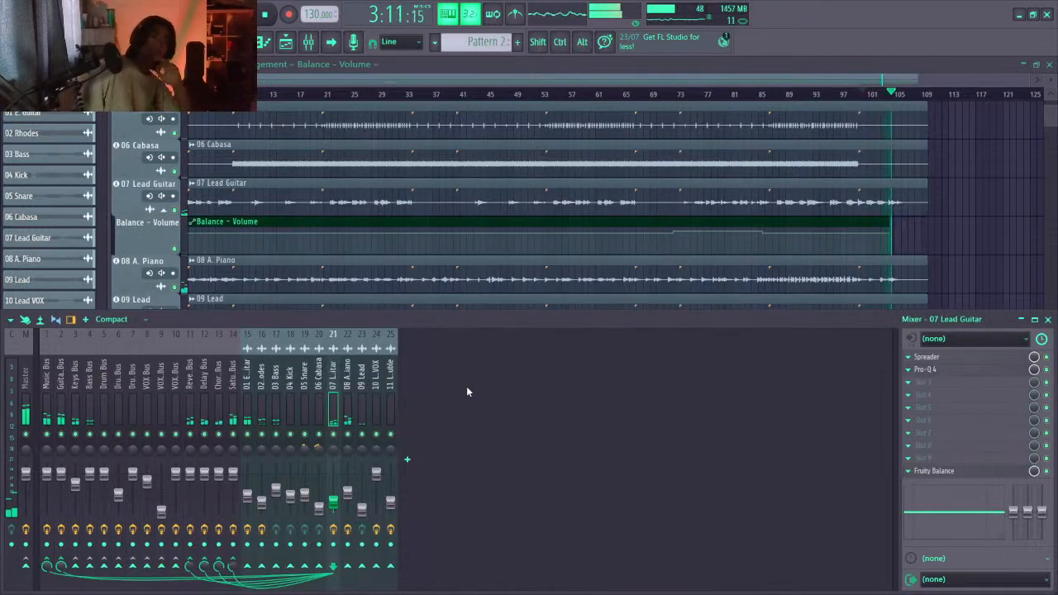
Shift the Lead Guitar's bell cut slightly lower in frequency and recheck the ending from around bar 99
click(950, 372)
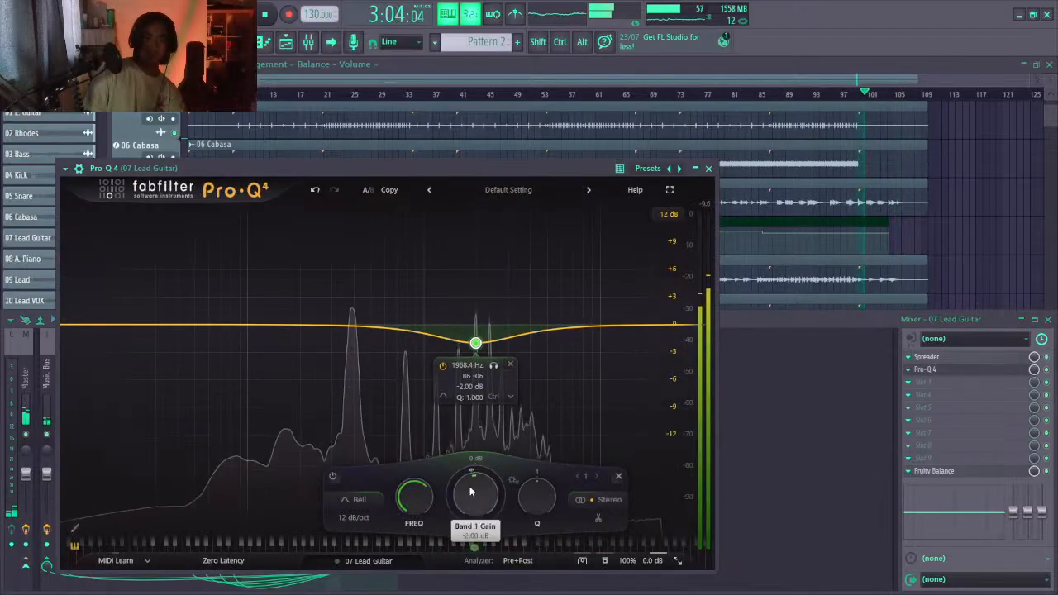
drag(414, 496, 461, 506)
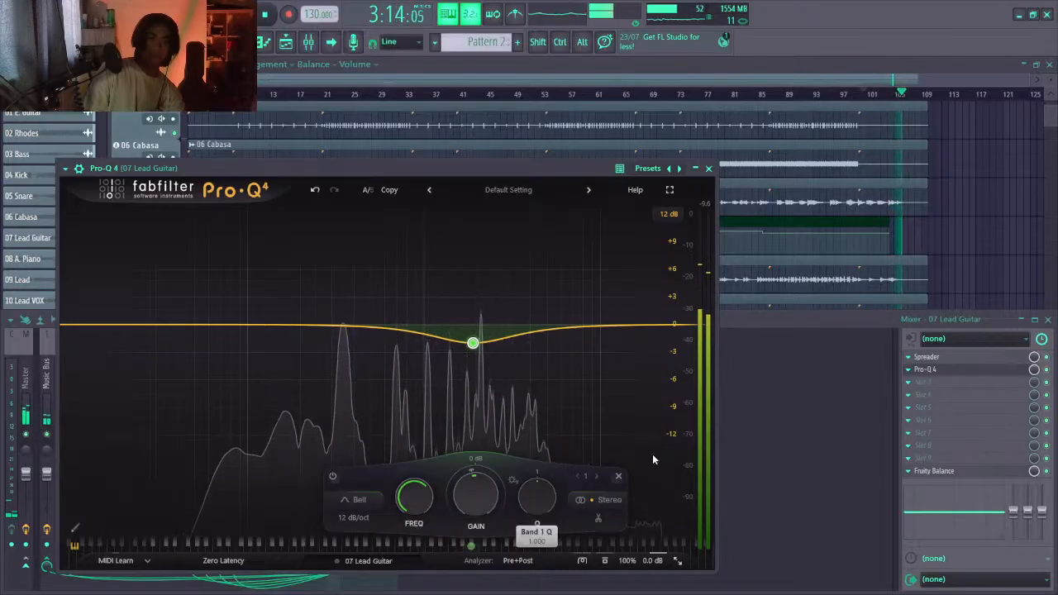
click(708, 169)
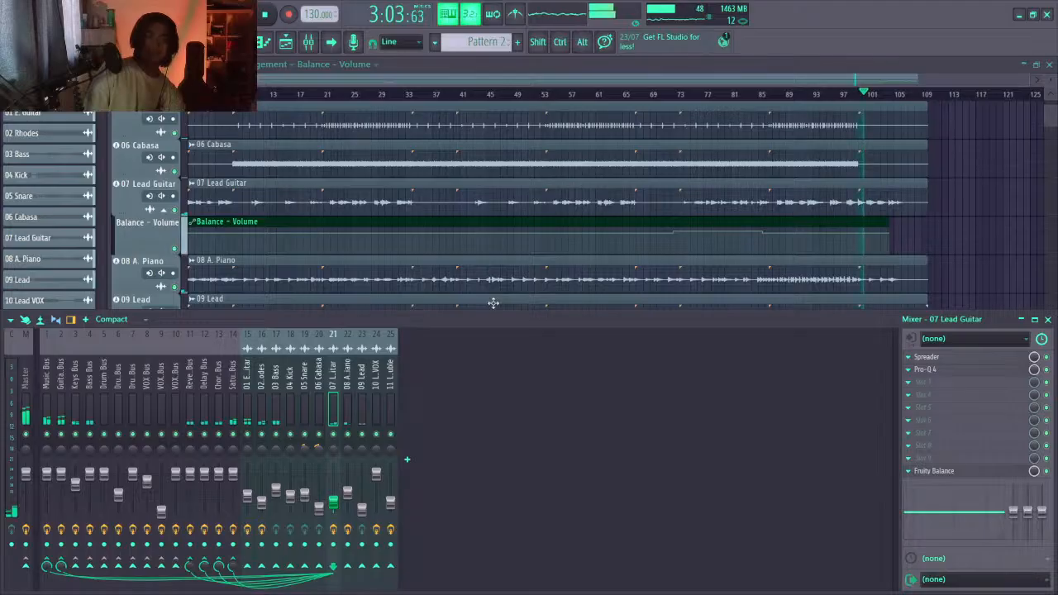
key(F9)
key(space)
scroll(366, 404, up, 4)
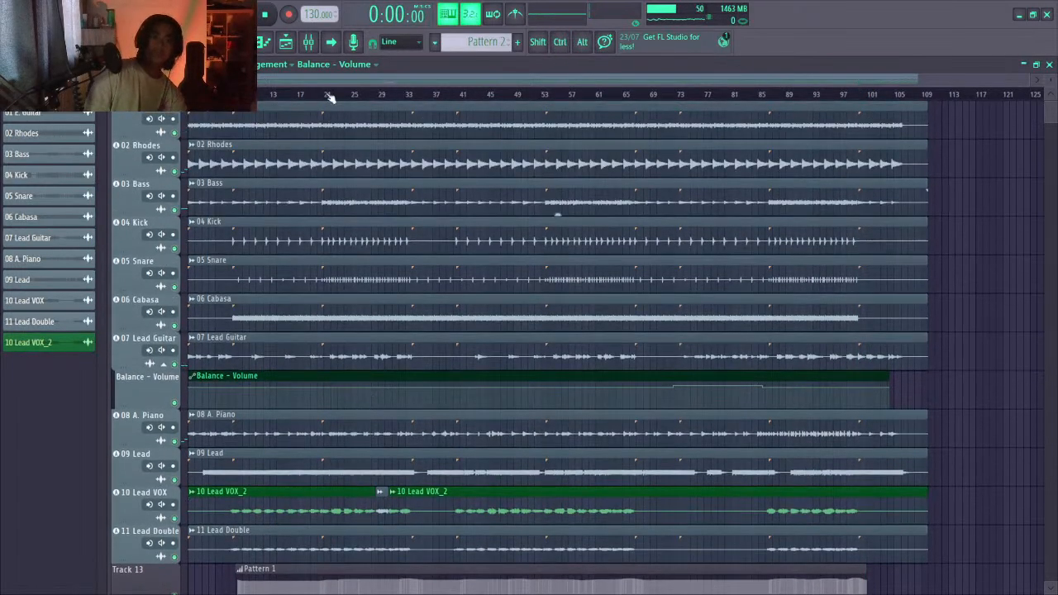
Inspect the HEADPHONE LAB plugin on the Master track, then close it
click(308, 41)
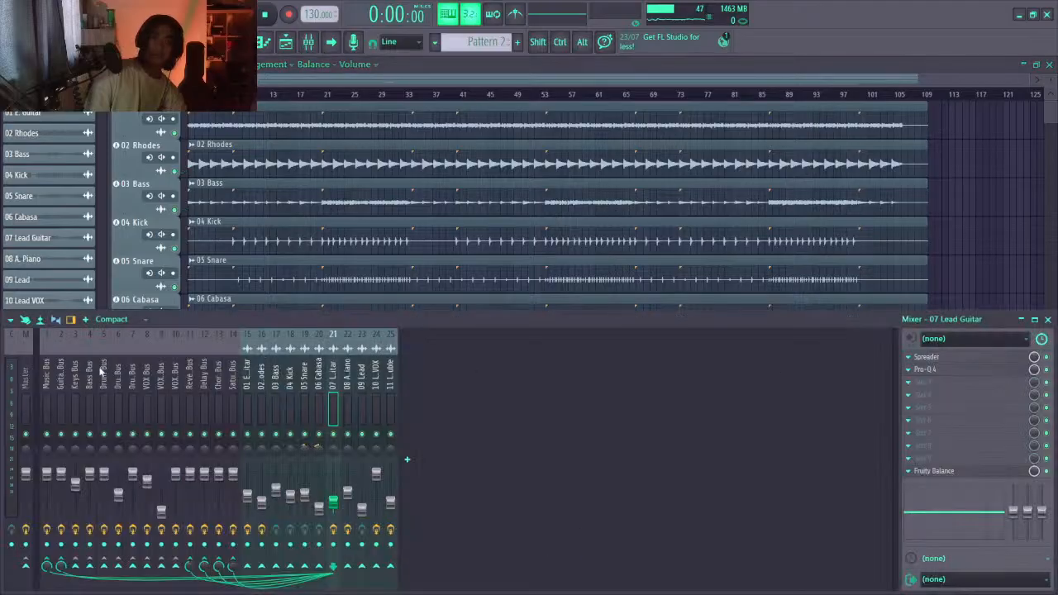
click(31, 367)
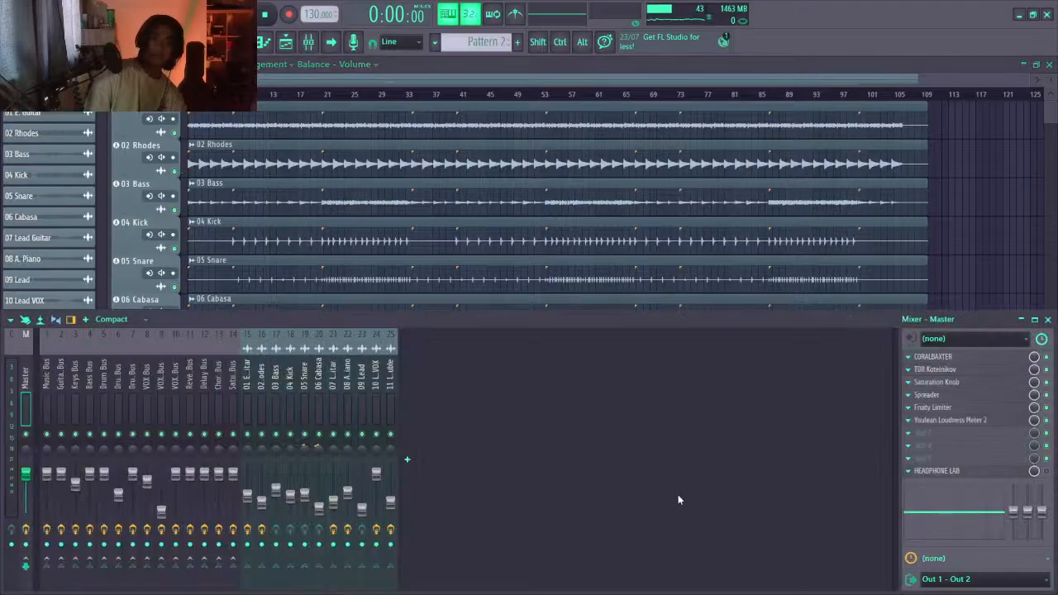
click(983, 471)
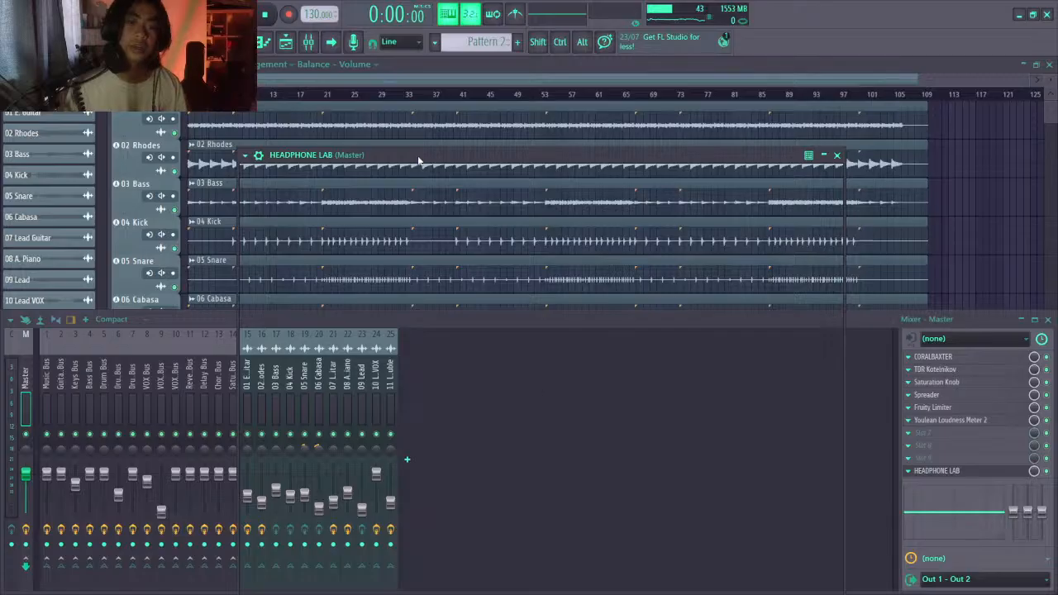
drag(469, 163, 474, 96)
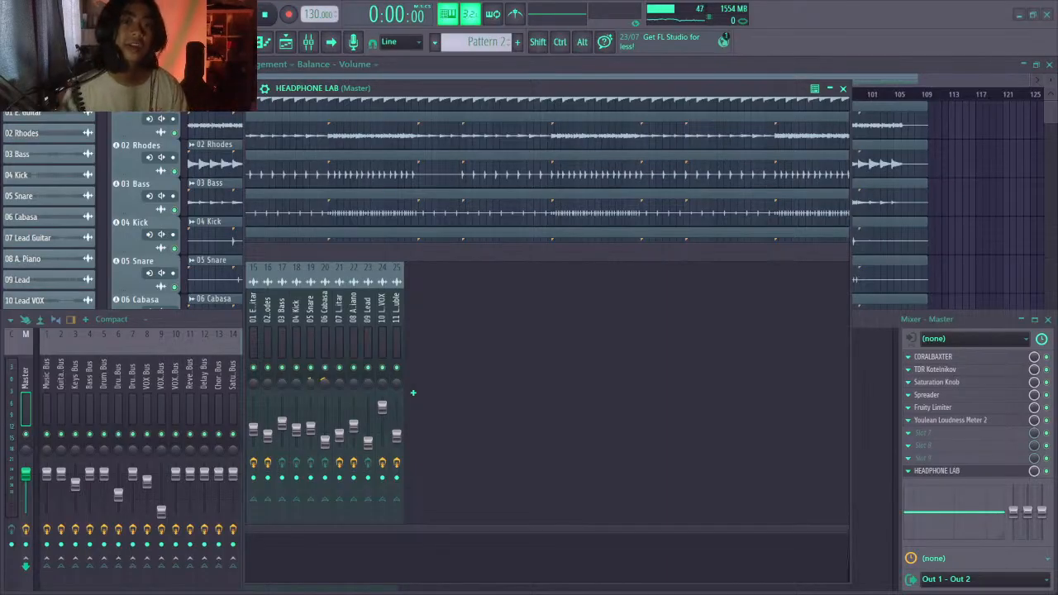
key(alt)
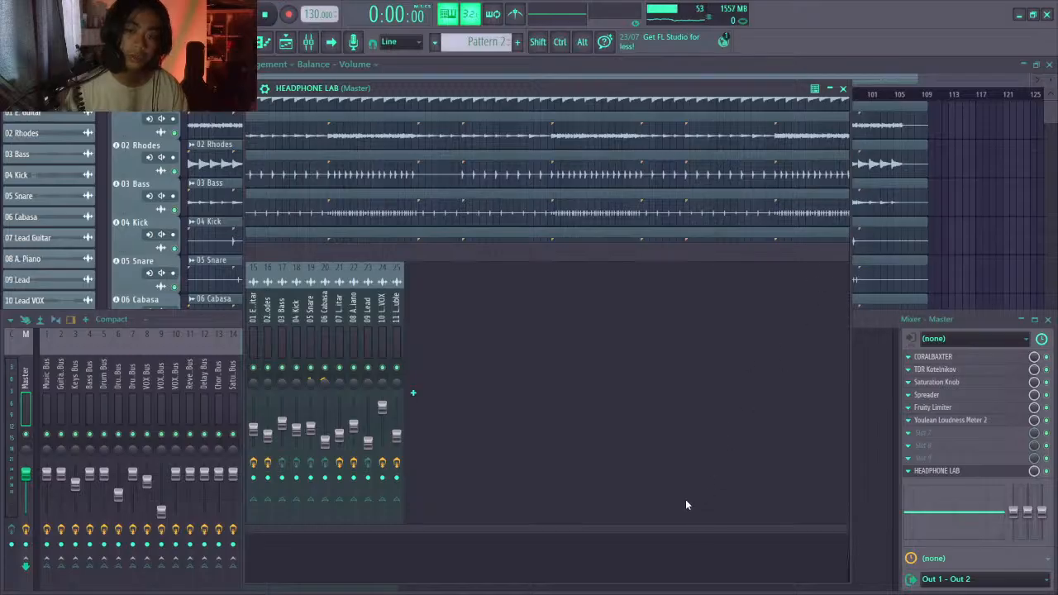
click(842, 88)
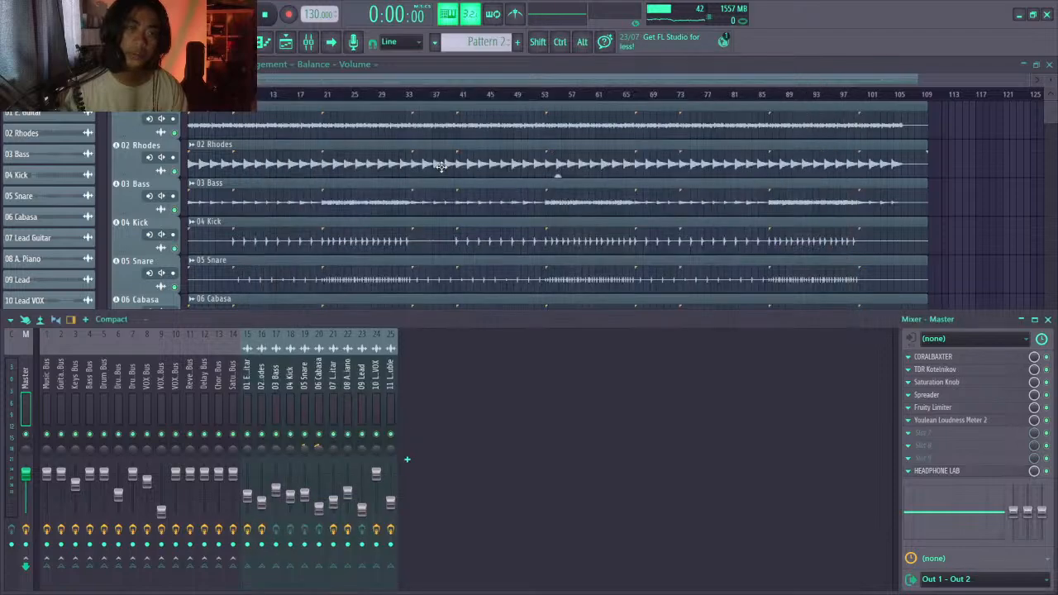
Play the mix from the start and inspect the HEADPHONE LAB plugin on the Master while listening
key(space)
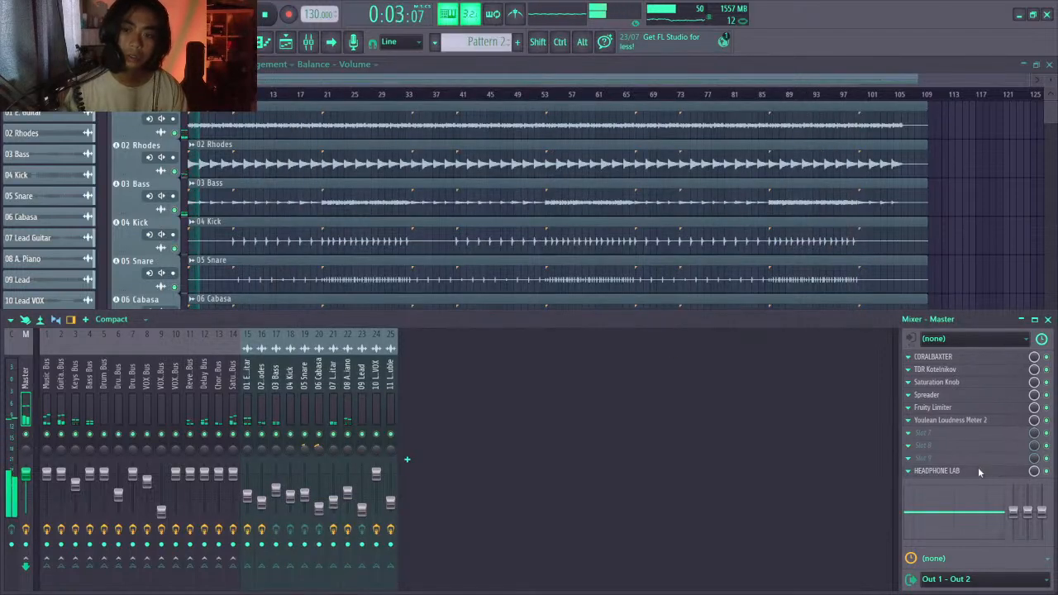
click(956, 472)
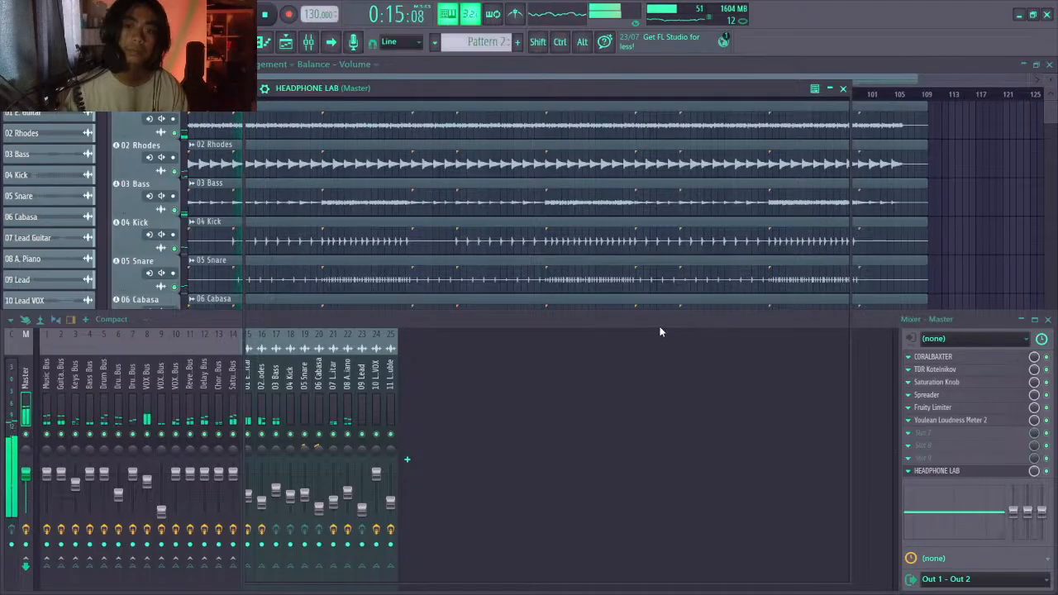
key(Escape)
key(space)
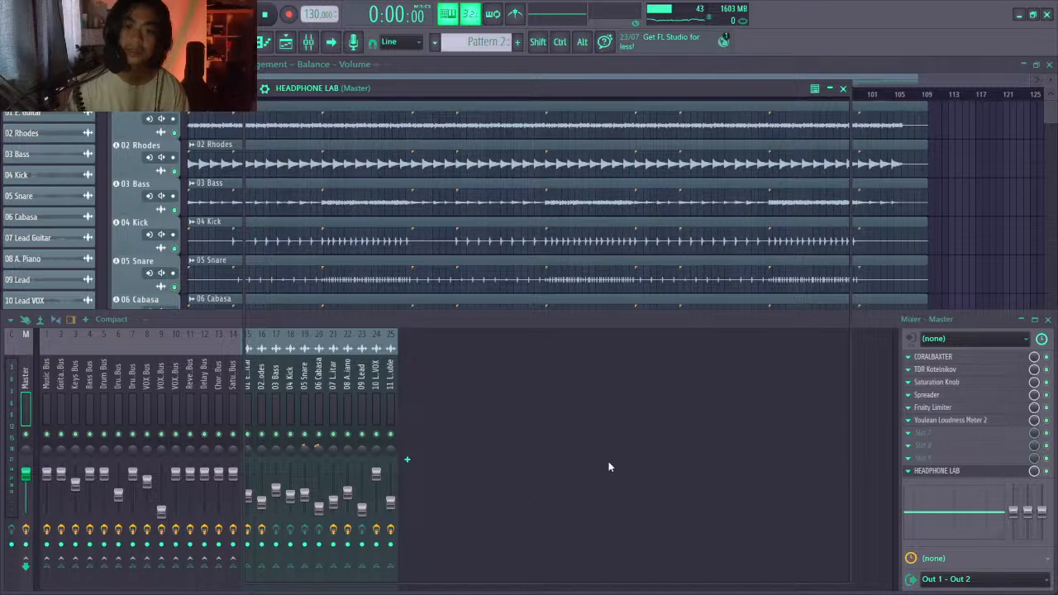
key(Escape)
key(space)
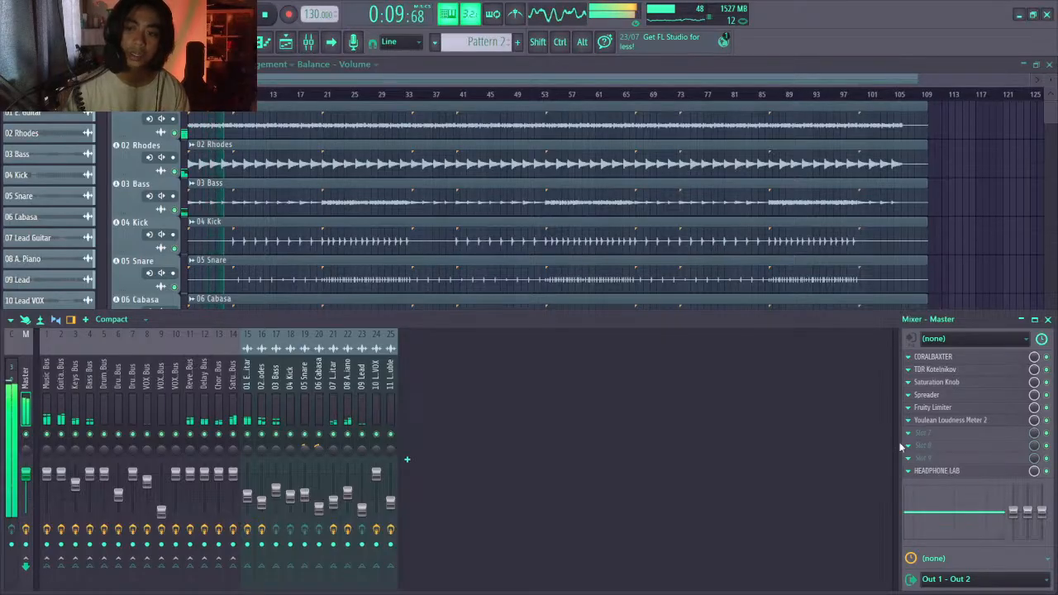
click(926, 471)
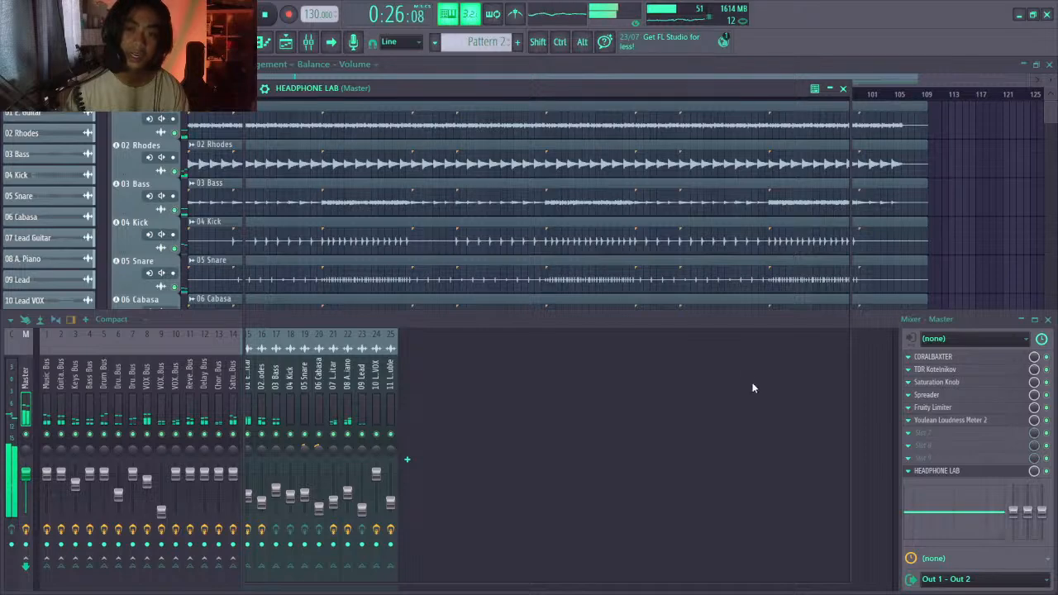
key(space)
key(Escape)
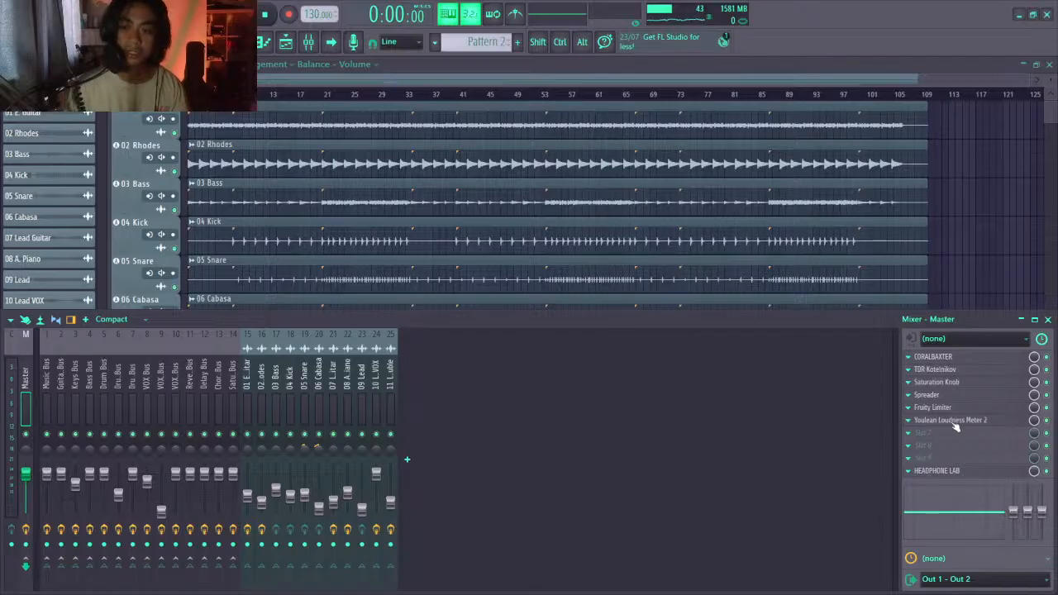
Bypass HEADPHONE LAB on the Master and replay the mix from the start with the full playlist shown
key(F9)
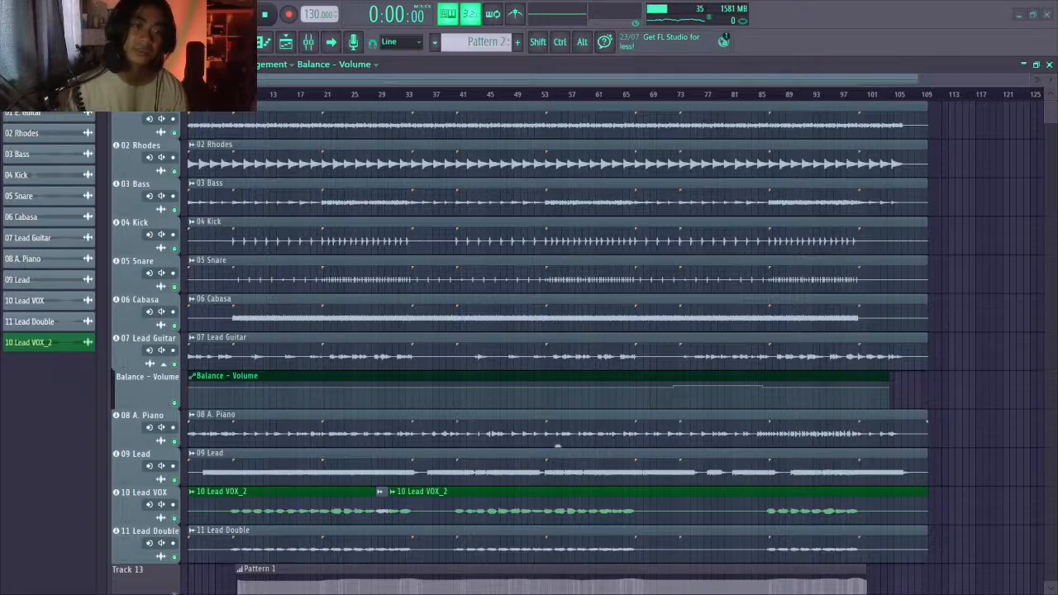
key(F9)
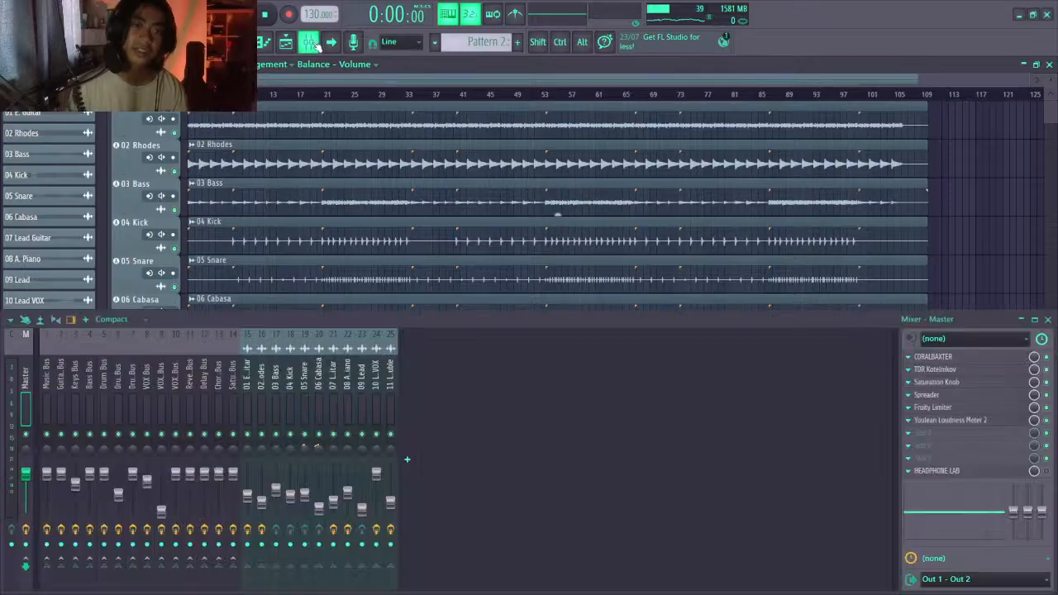
key(F9)
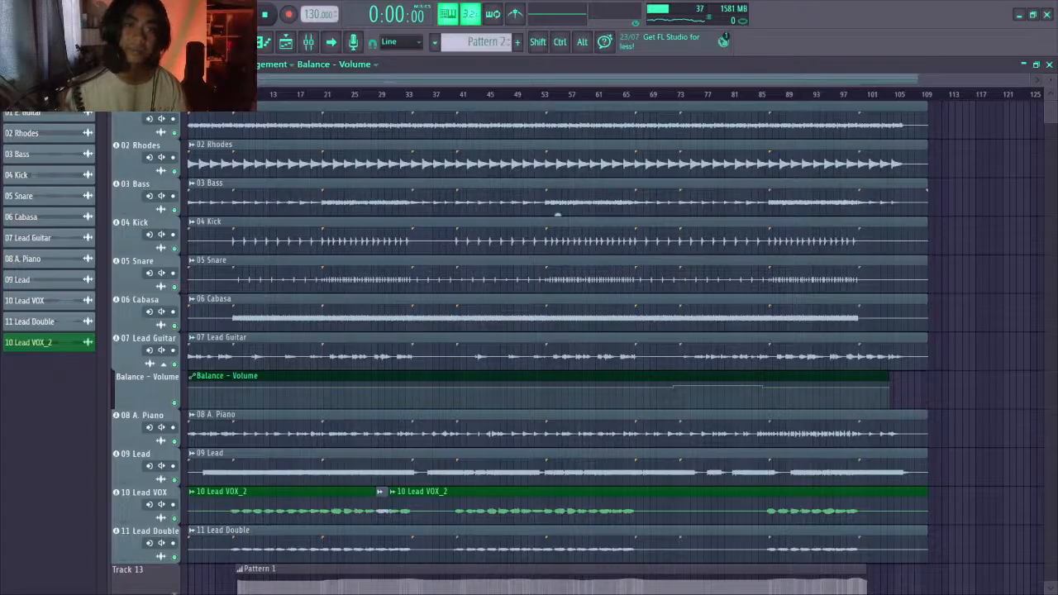
key(space)
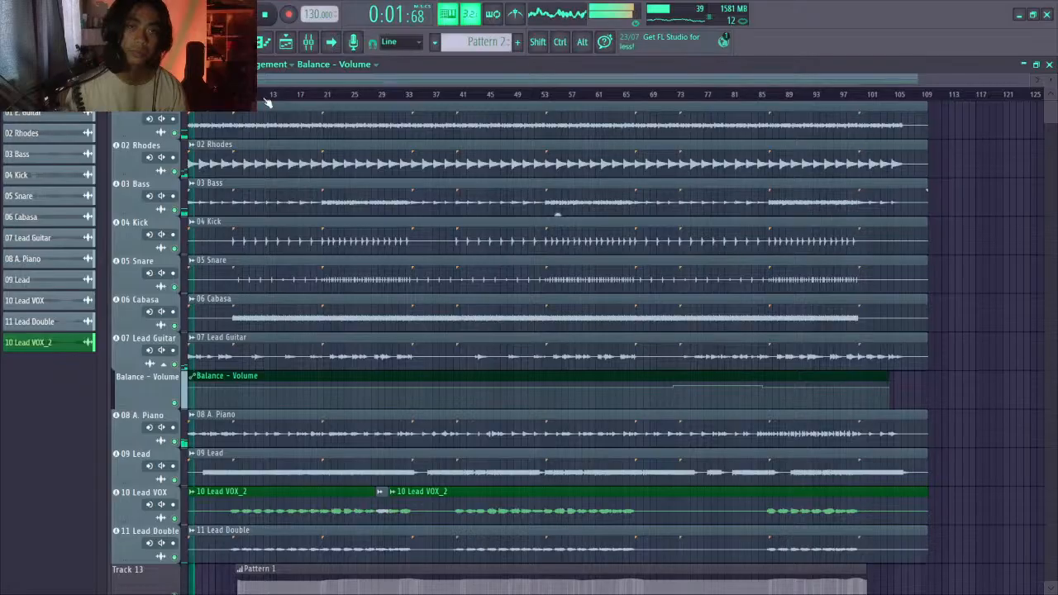
key(space)
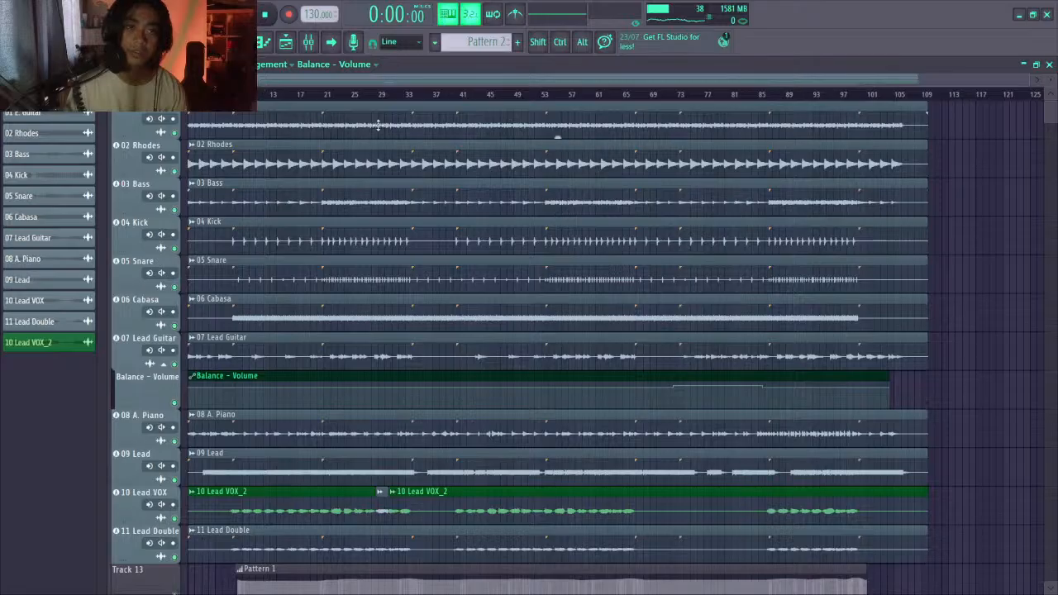
key(space)
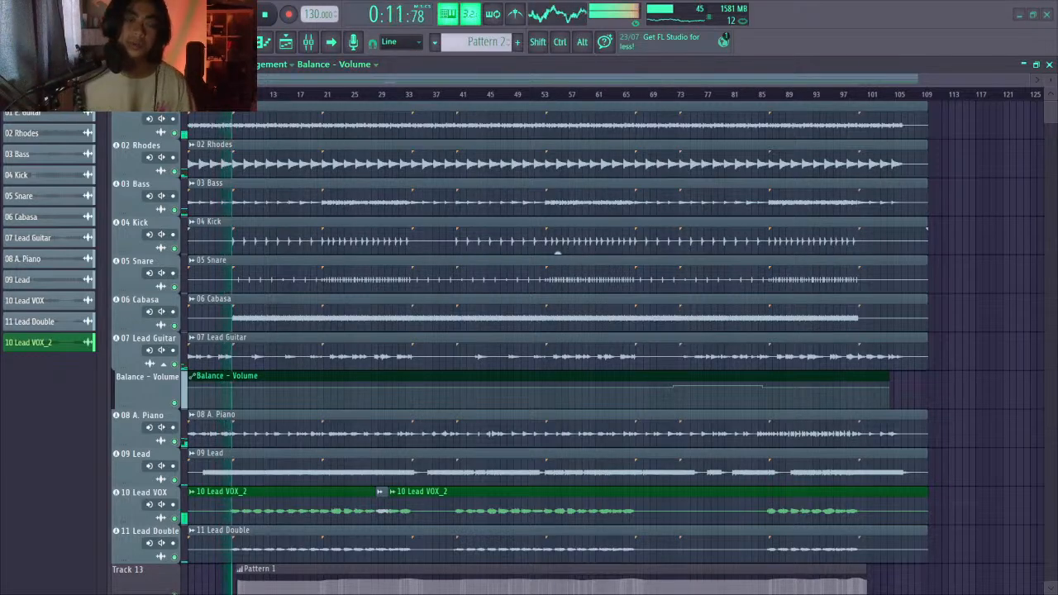
Review the lead and vocal mixer tracks during playback and raise the VOX Bus level slightly
click(307, 42)
click(360, 394)
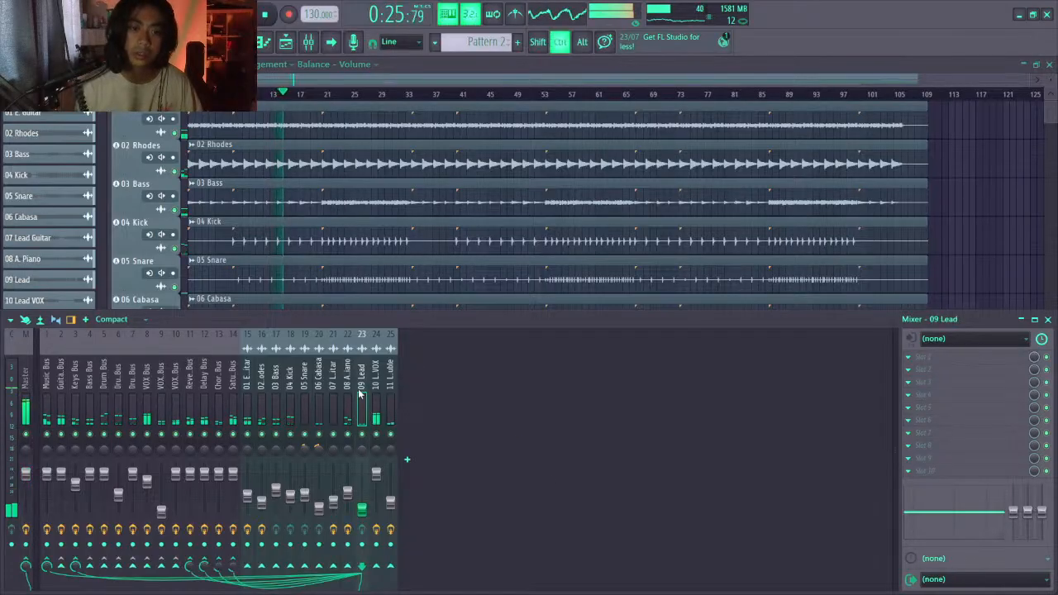
click(375, 396)
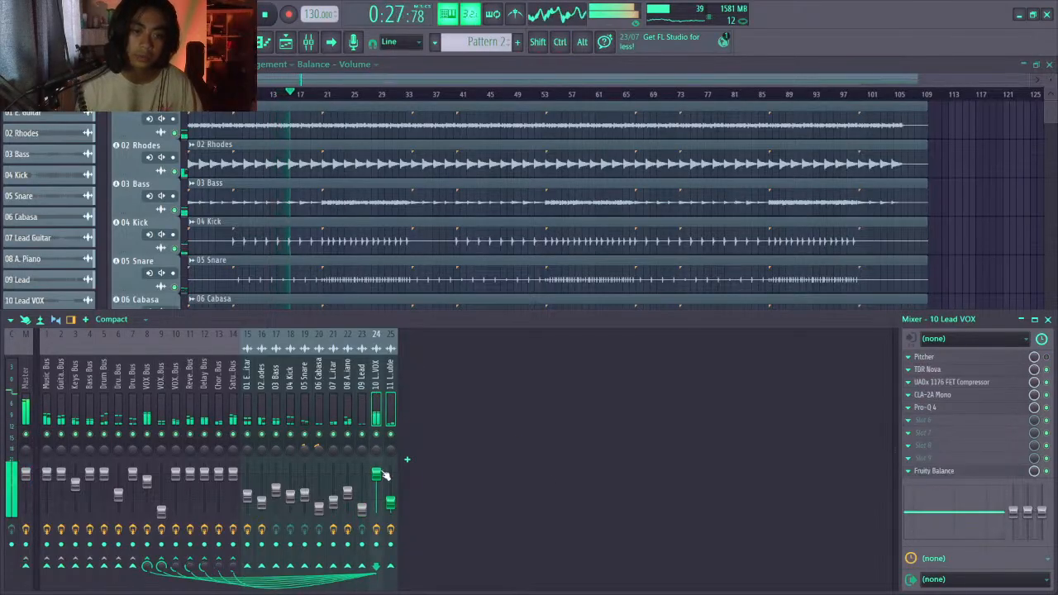
click(392, 388)
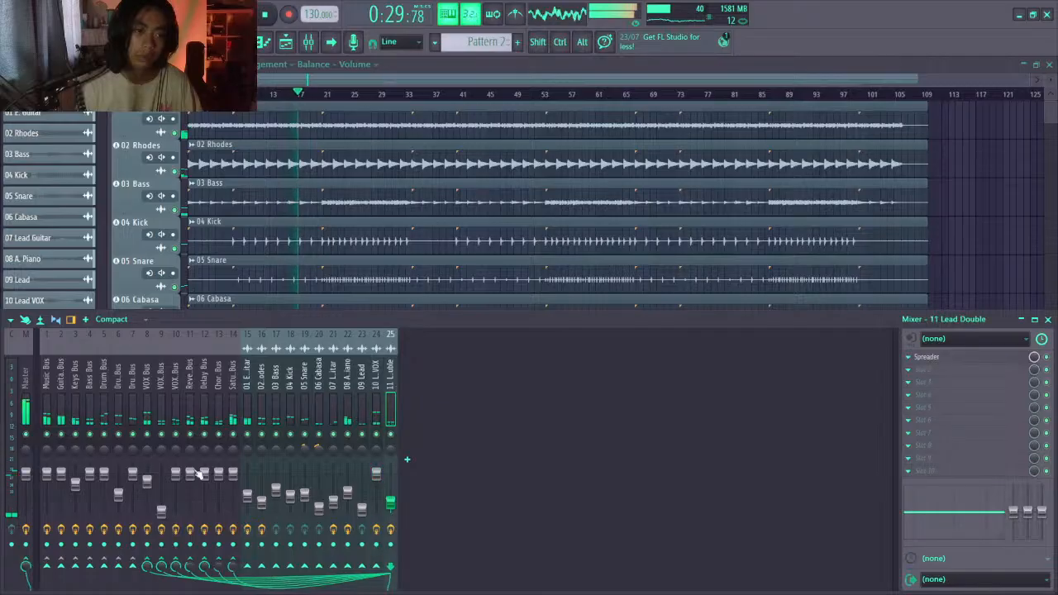
click(148, 481)
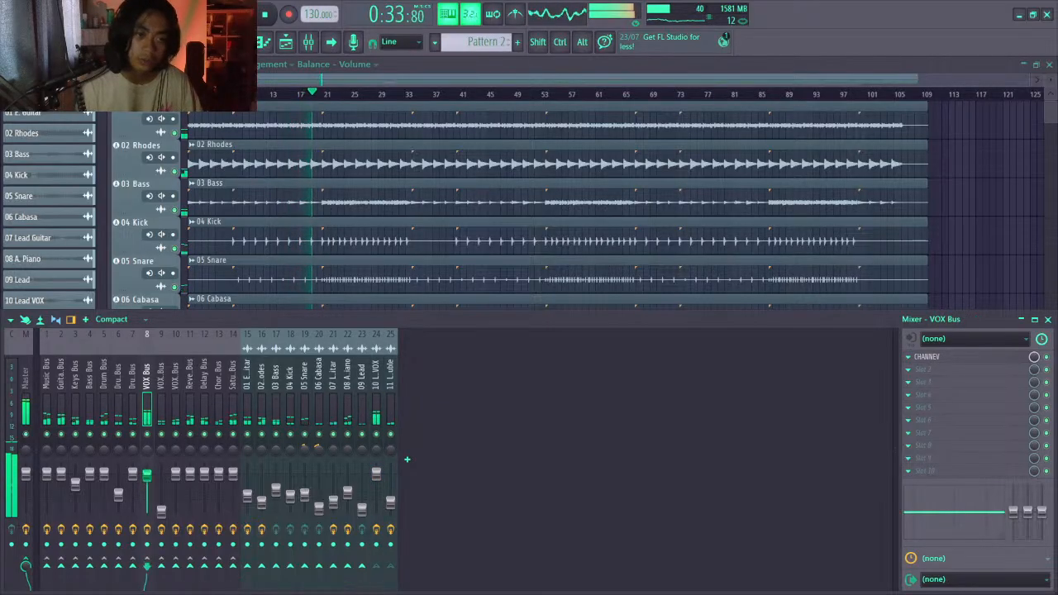
Add a bell cut of about 1.1 dB near 4.8 kHz in Pro-Q 4 on 10 Lead VOX
click(374, 401)
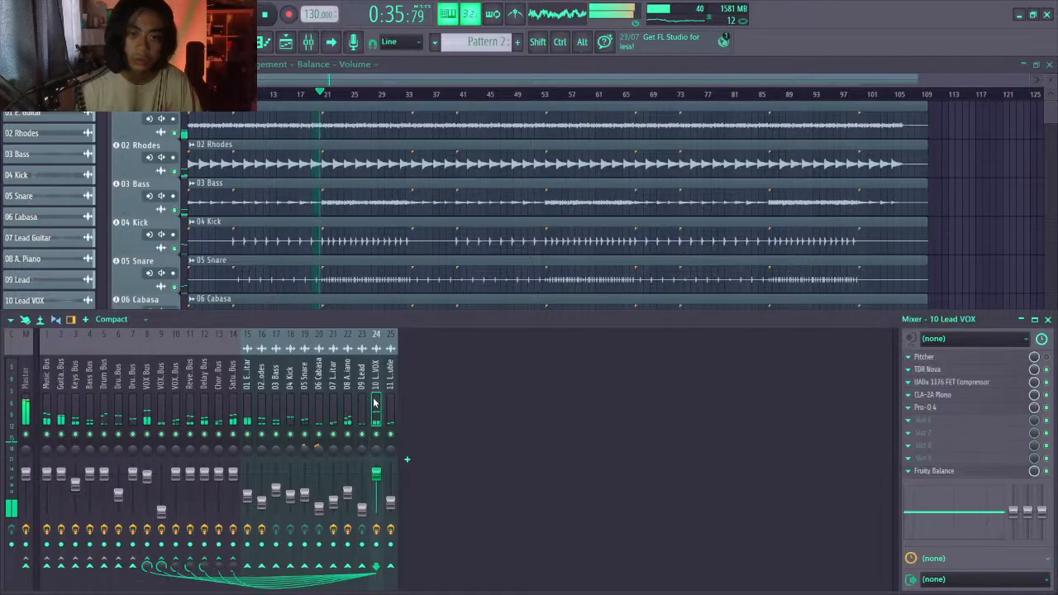
click(938, 407)
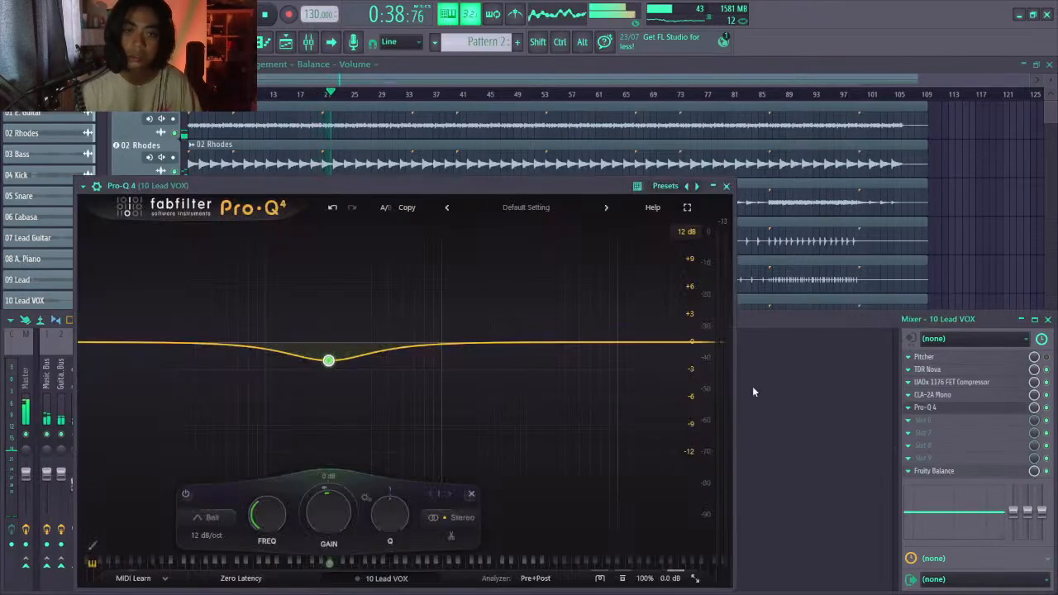
click(562, 342)
drag(562, 342, 562, 353)
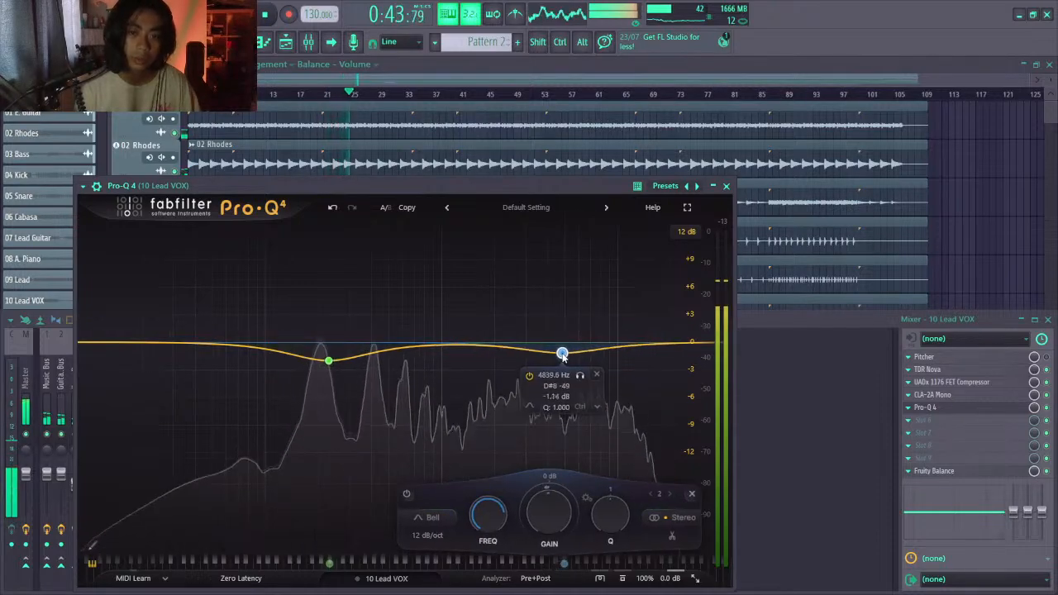
Adjust the Lead VOX low EQ cut to about -2.7 dB at 236 Hz and move the upper cut to about -1.6 dB at 1.5 kHz
mouse_move(328, 361)
mouse_down()
mouse_move(331, 283)
mouse_move(324, 349)
mouse_move(369, 347)
mouse_move(331, 352)
mouse_up()
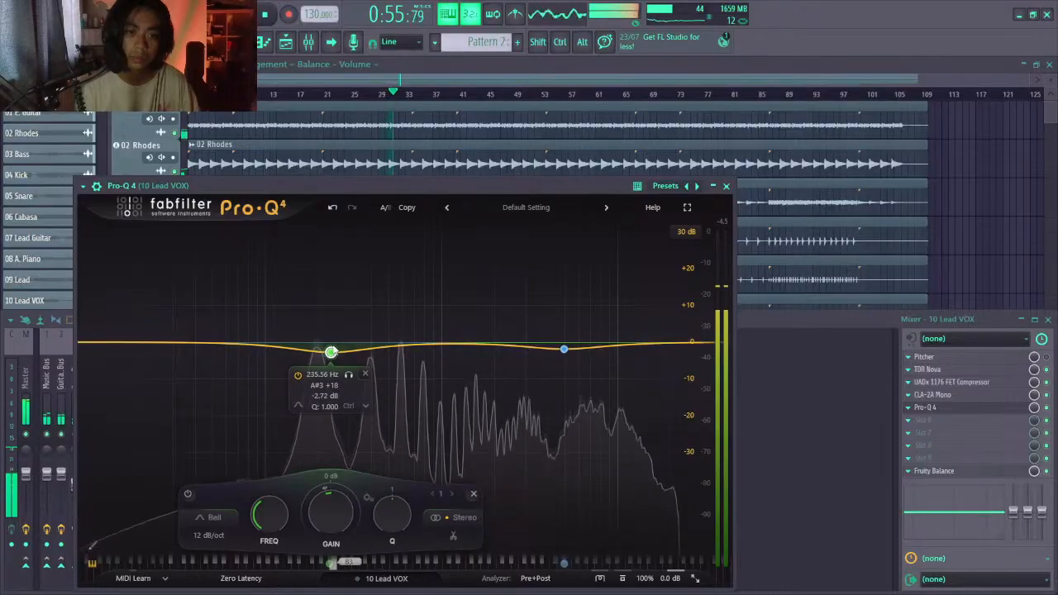
mouse_move(567, 354)
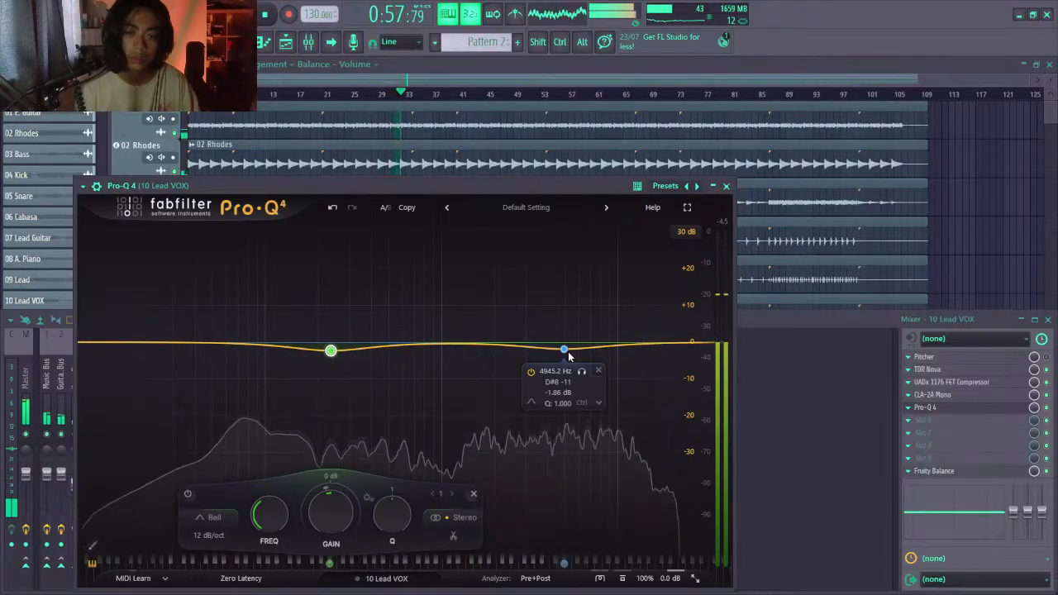
drag(567, 354, 473, 350)
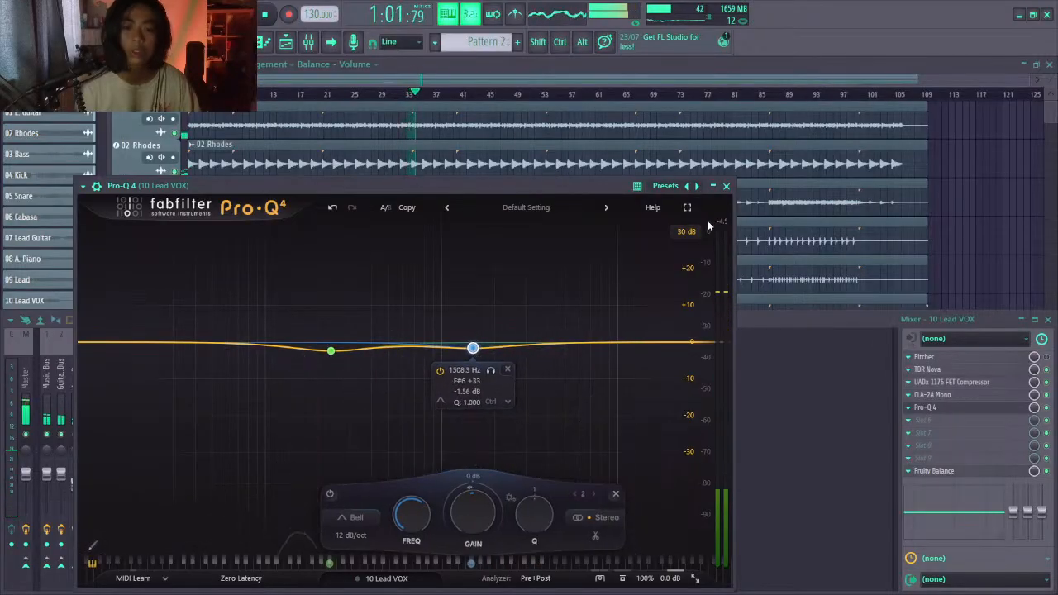
click(726, 186)
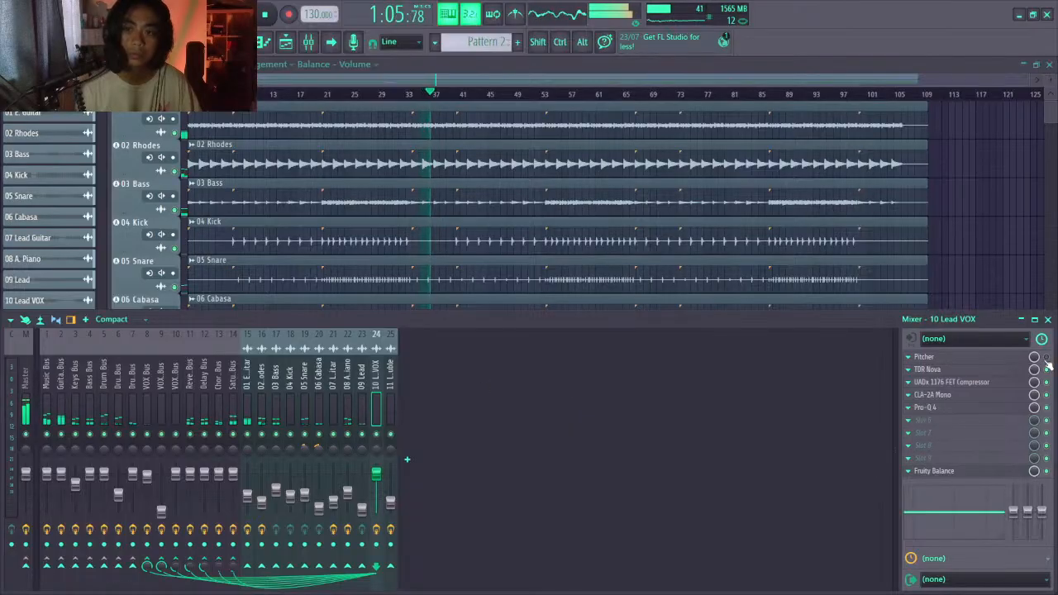
Enable Pitcher on 10 Lead VOX and replay the song from the start with the mixer shown
key(space)
key(space)
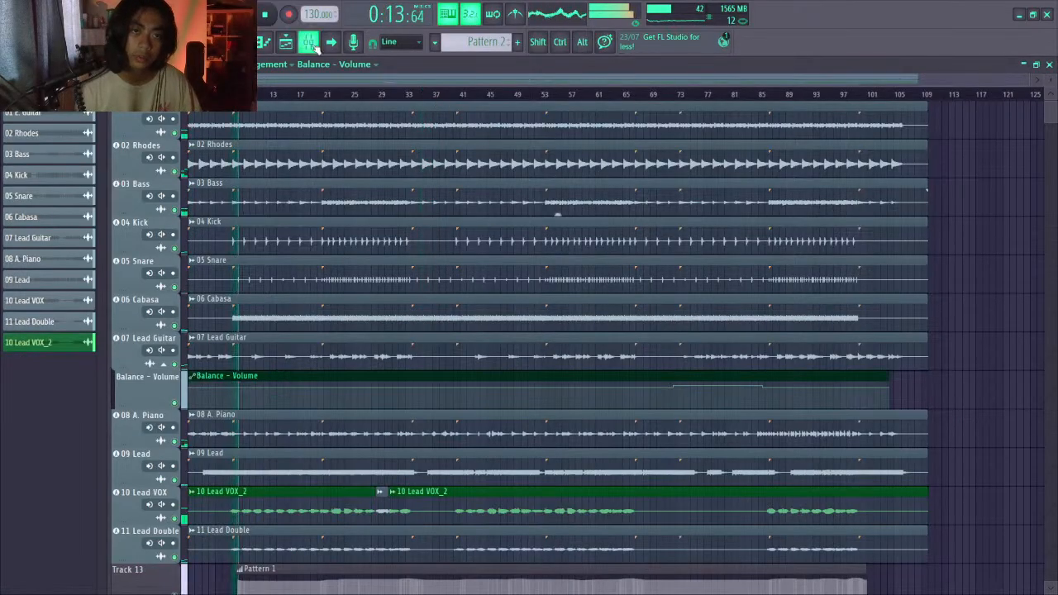
click(308, 42)
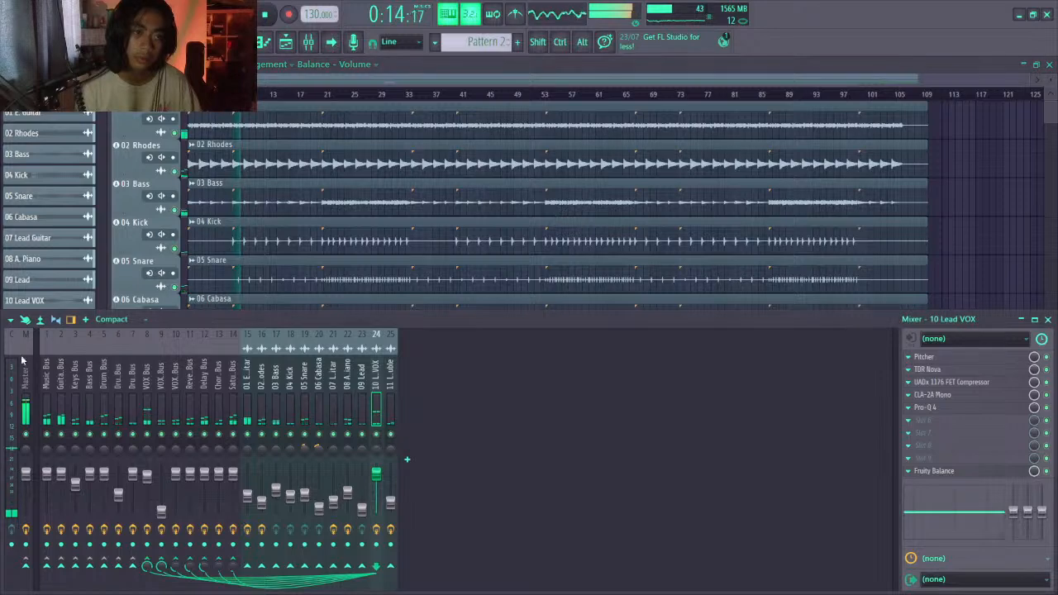
Check the Master's loudness in Youlean Loudness Meter 2 and inspect its Fruity Limiter during playback
click(23, 362)
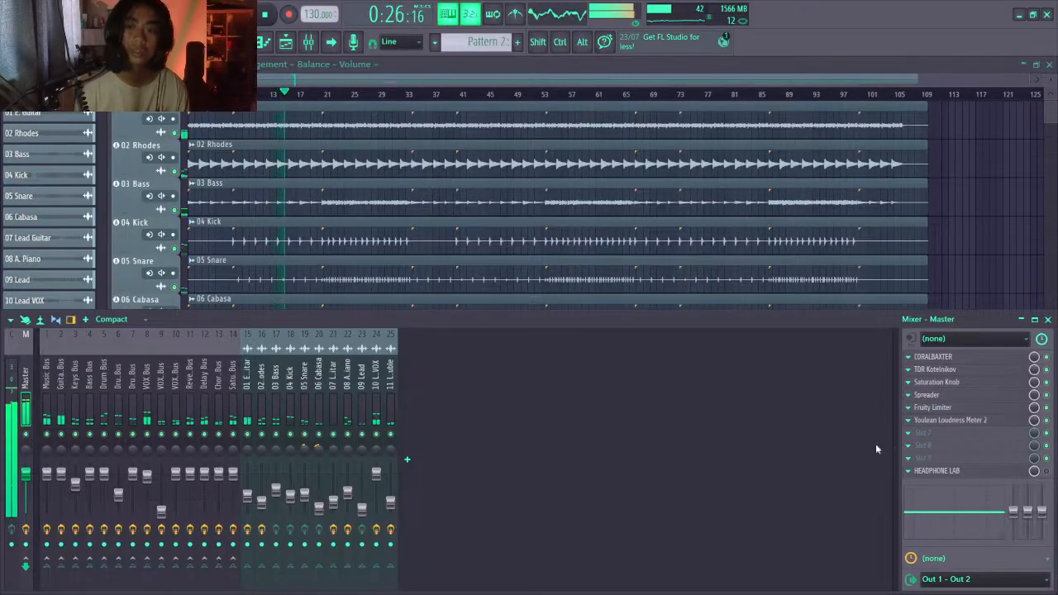
click(950, 420)
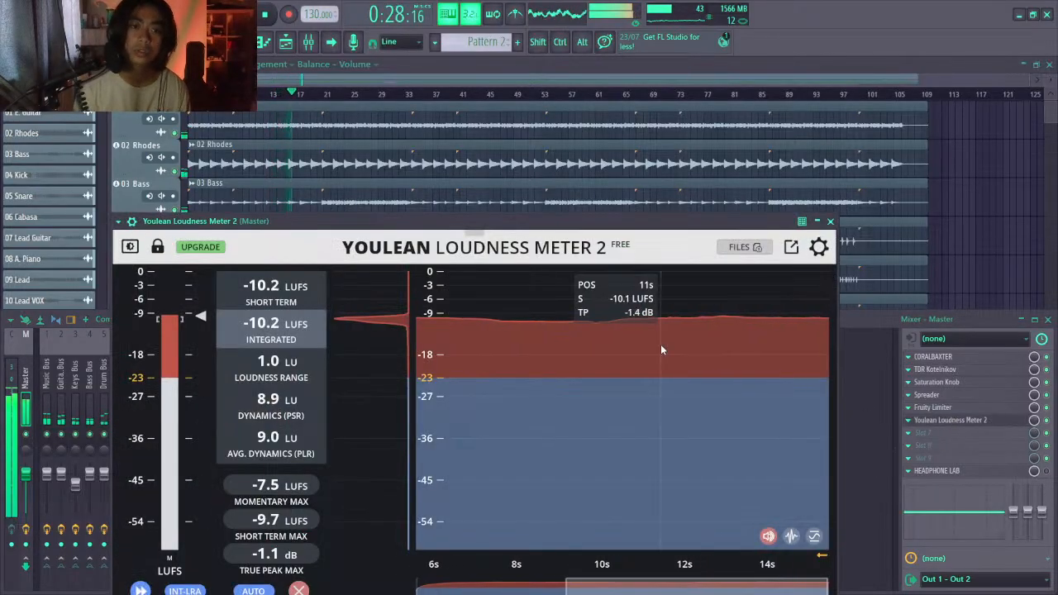
click(828, 221)
click(950, 407)
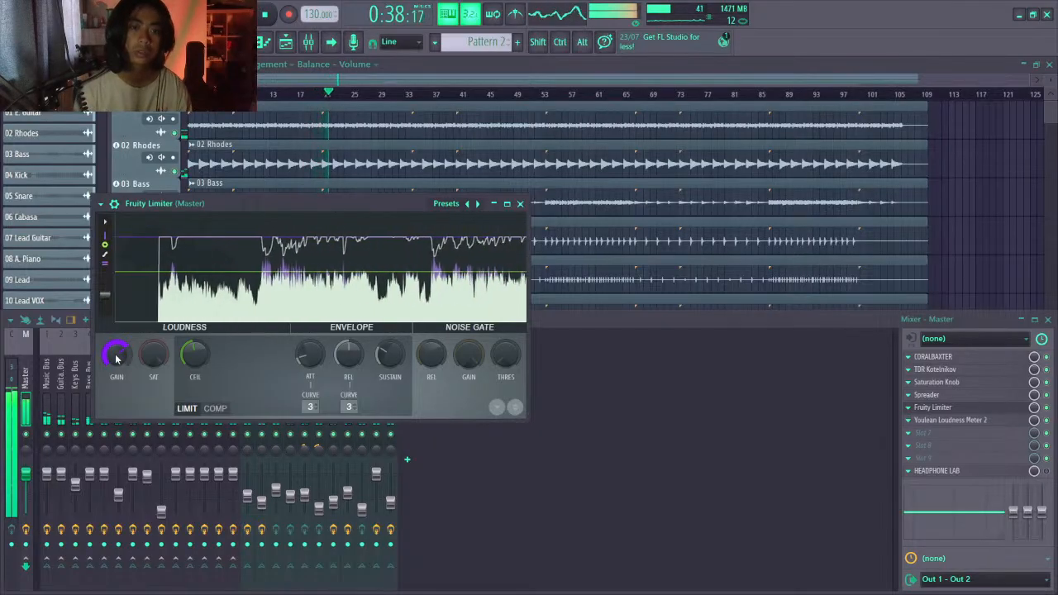
click(520, 203)
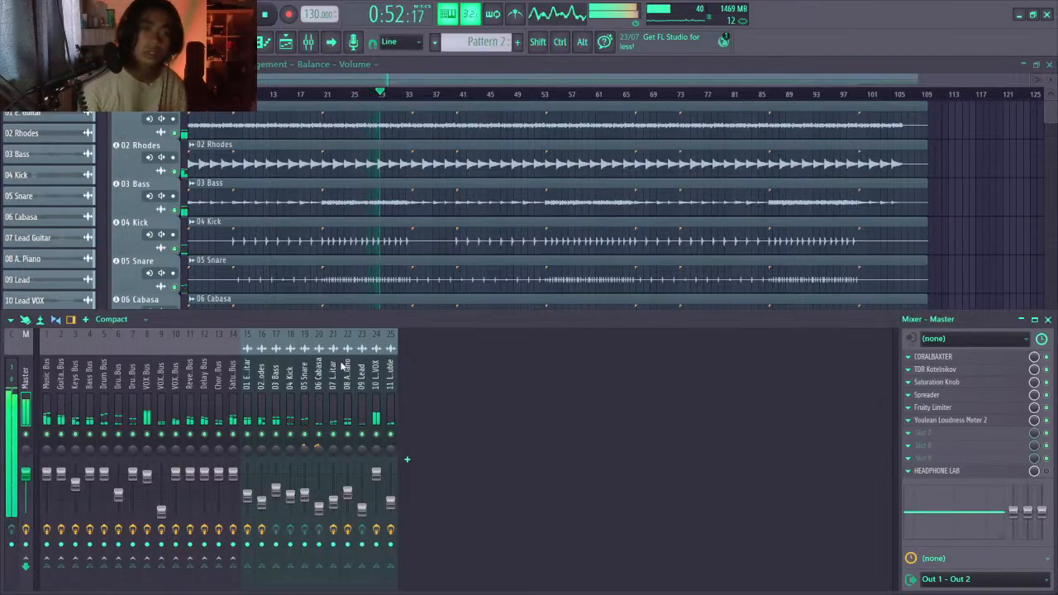
Set the T-01 Tape drive to 6.2 dB in the CHANNEV plugin on the VOX Bus
click(366, 376)
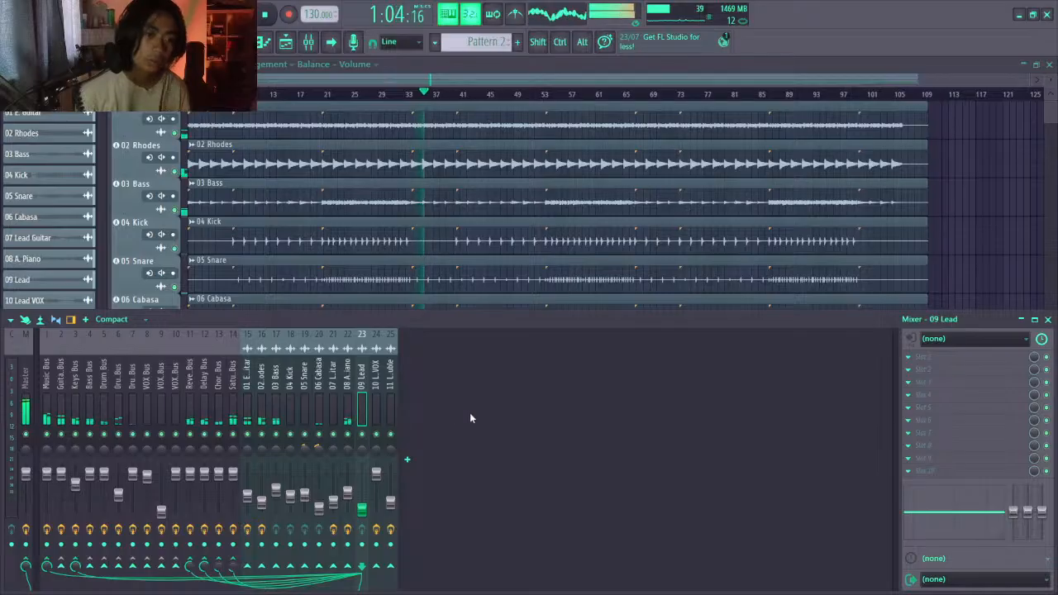
click(376, 403)
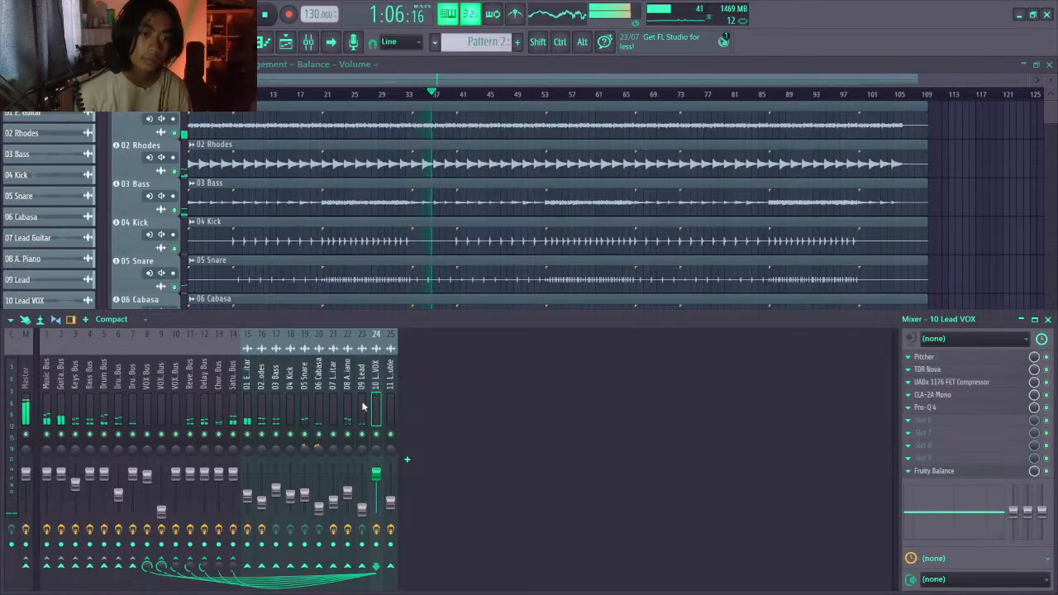
click(147, 388)
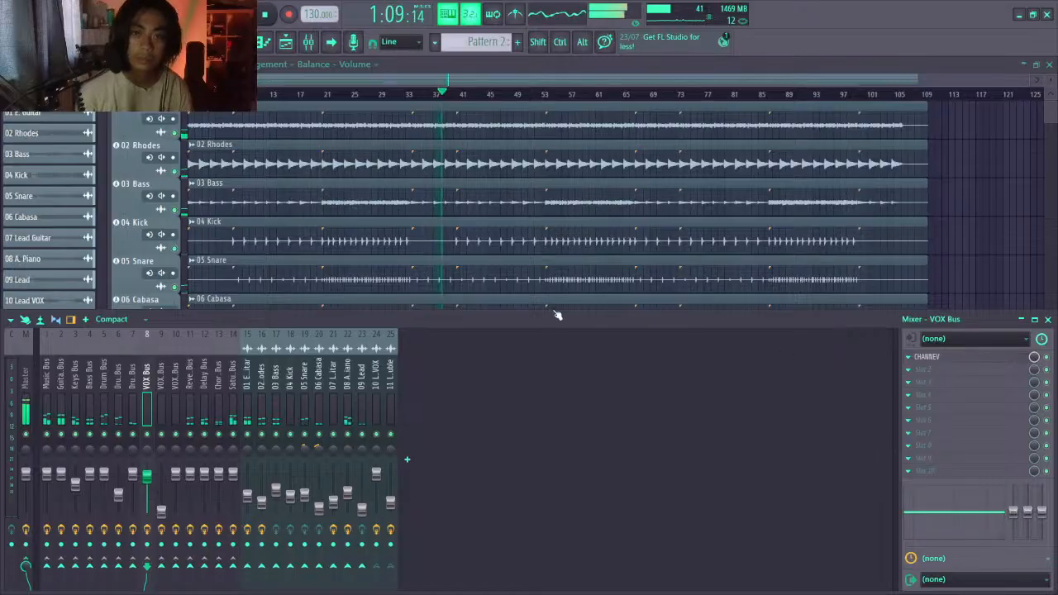
click(929, 357)
drag(759, 219, 758, 248)
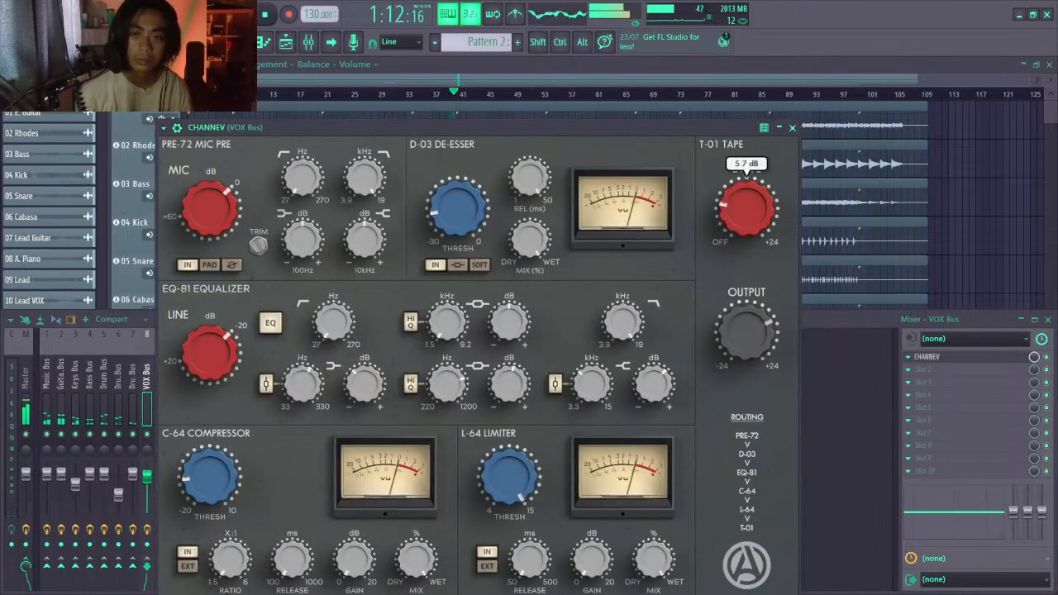
drag(748, 213, 749, 210)
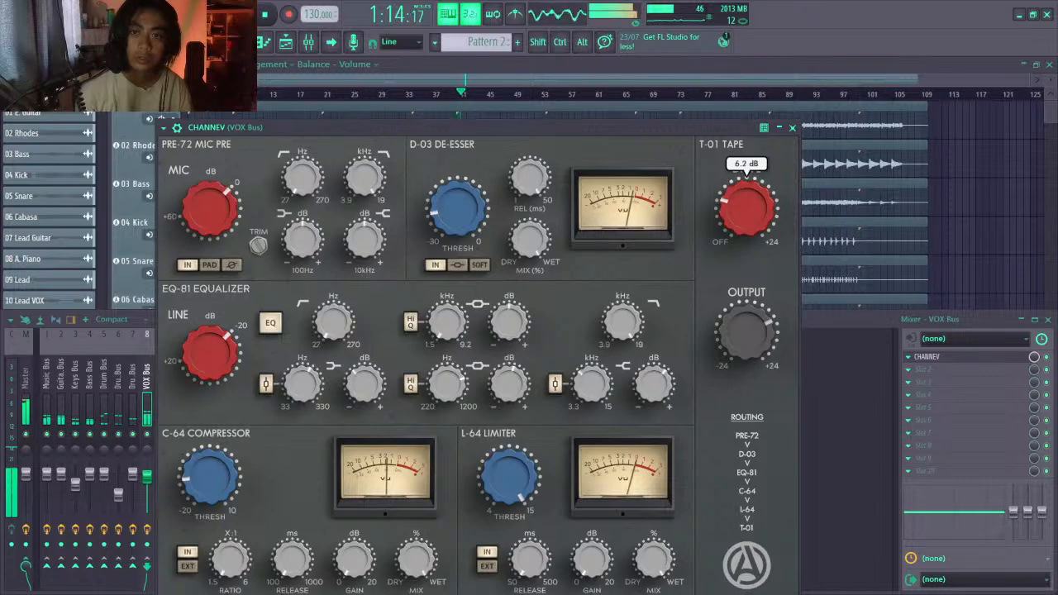
click(792, 128)
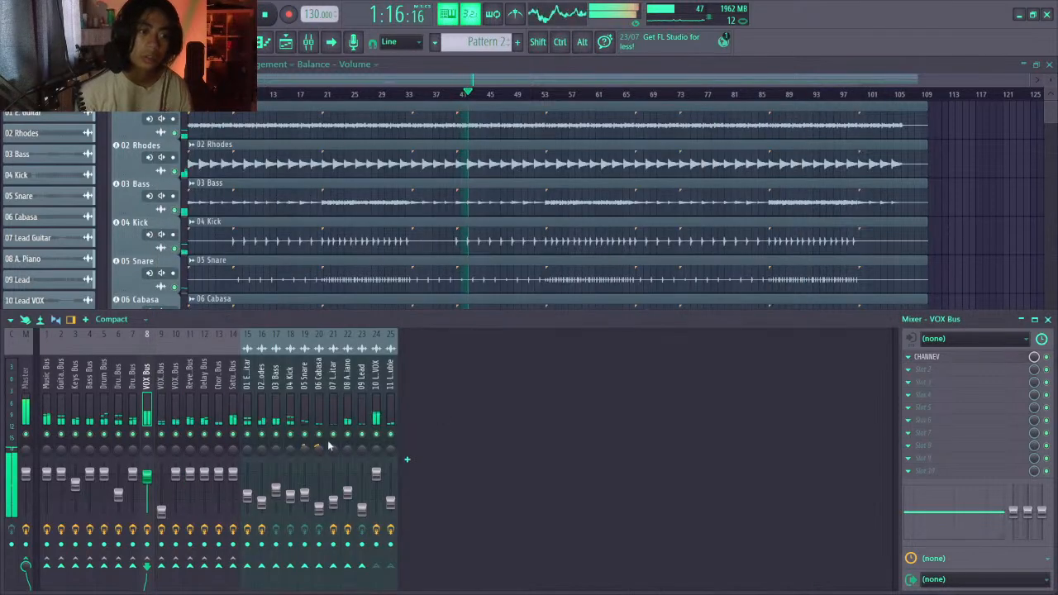
Inspect the UADx 1176 FET Compressor on the VOX Parallel Compression bus and the Reverb Bus effects, and close the mixer
click(161, 381)
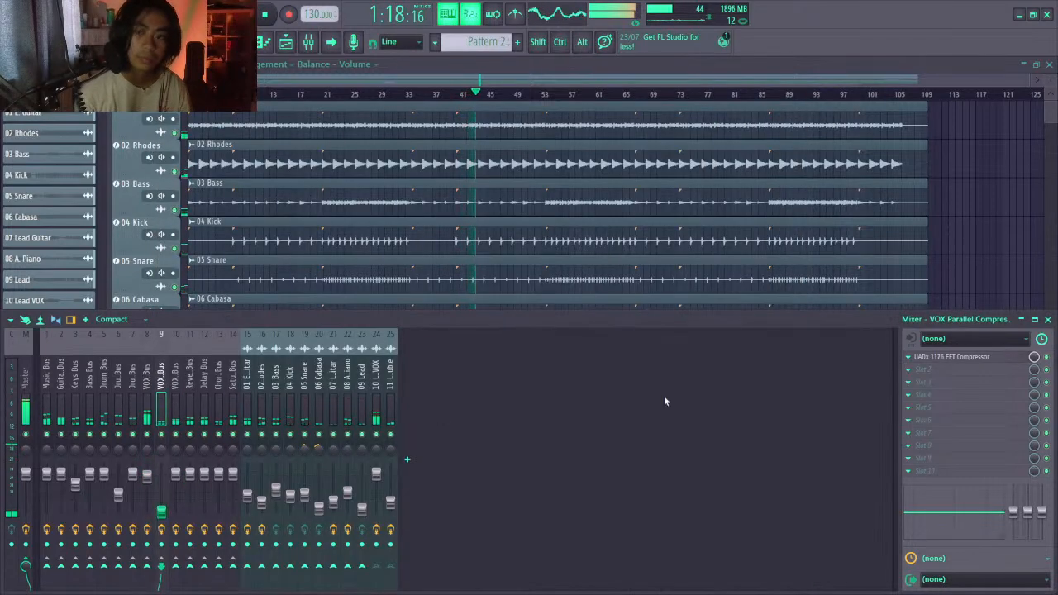
click(962, 357)
key(Escape)
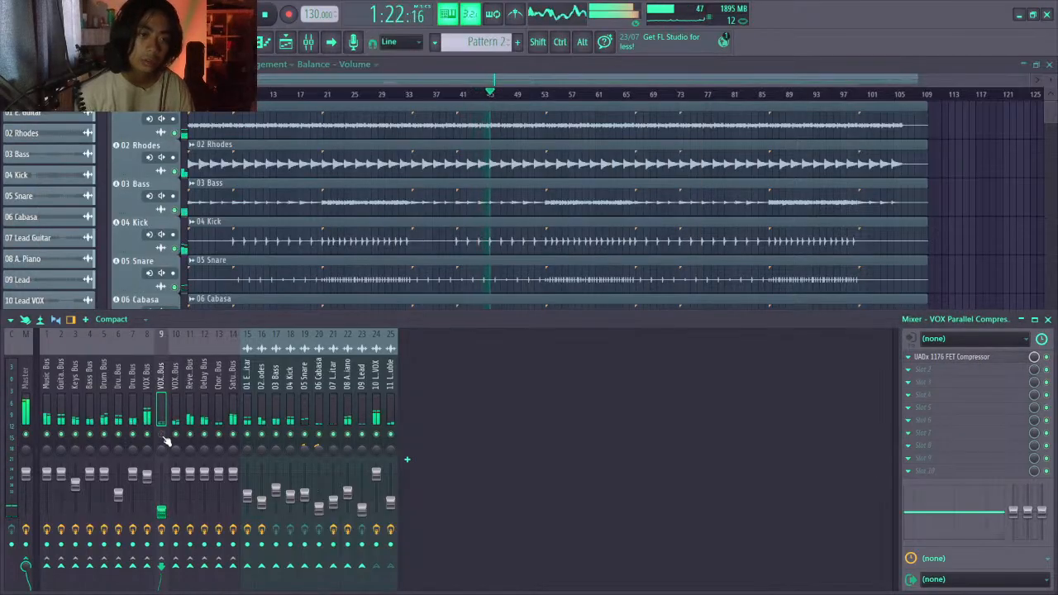
click(174, 400)
click(192, 396)
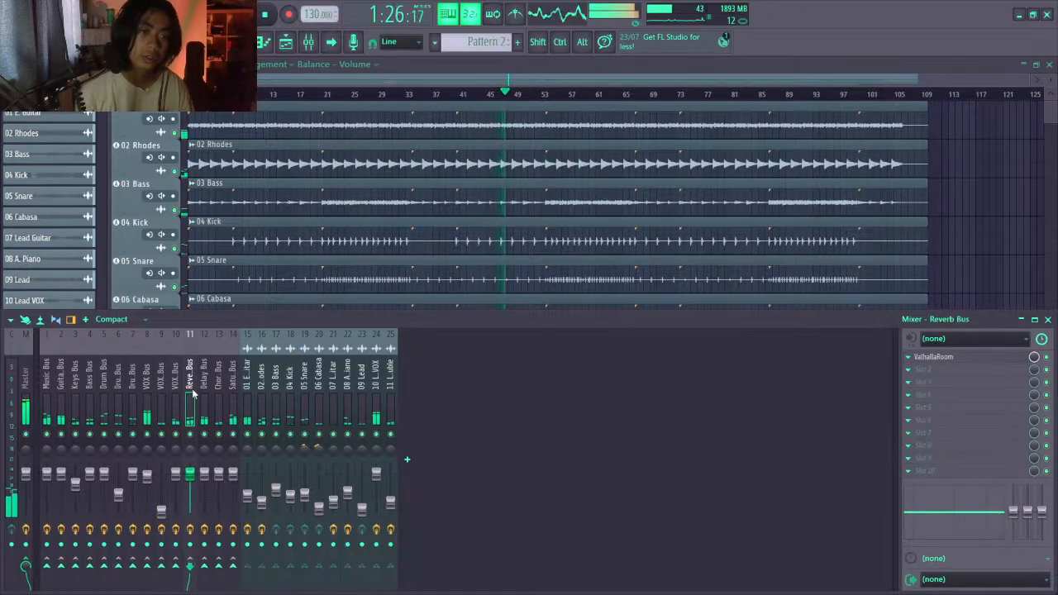
key(F9)
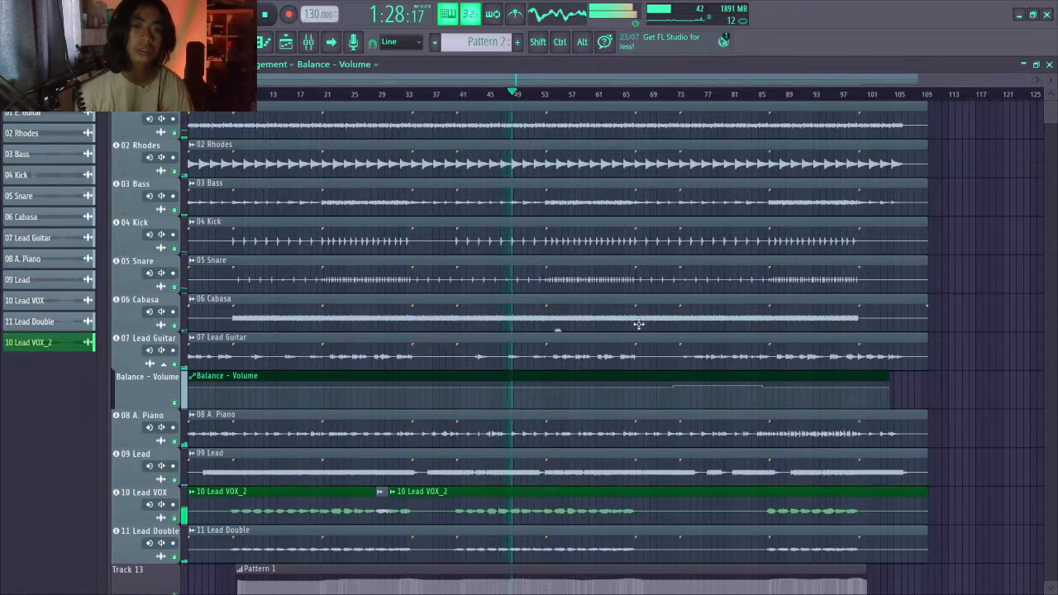
Replay the song from the start and listen up to the lead vocal's first entry in the playlist
scroll(570, 407, down, 3)
scroll(569, 401, up, 3)
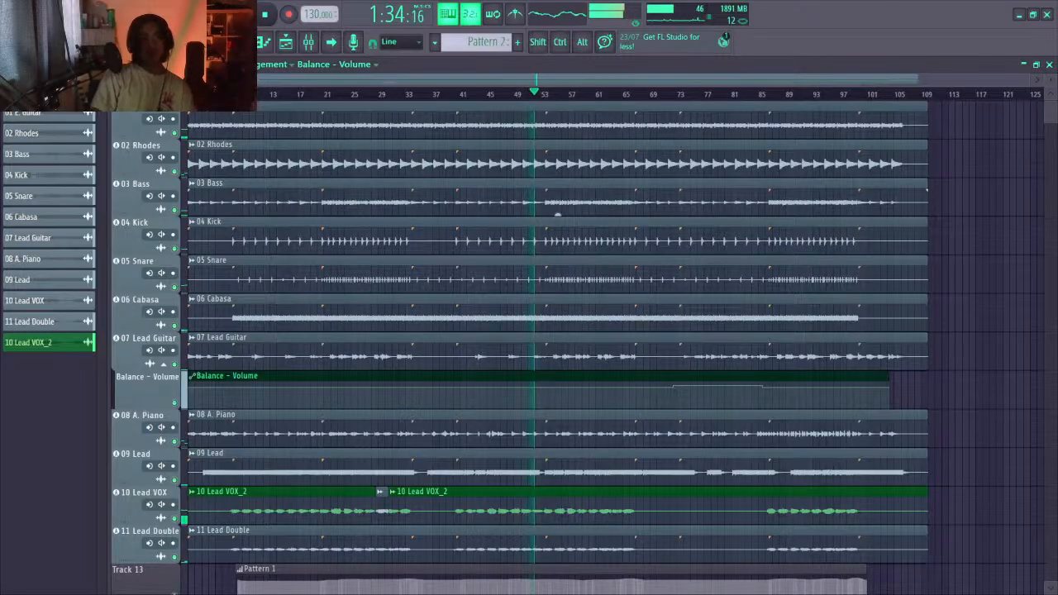
key(space)
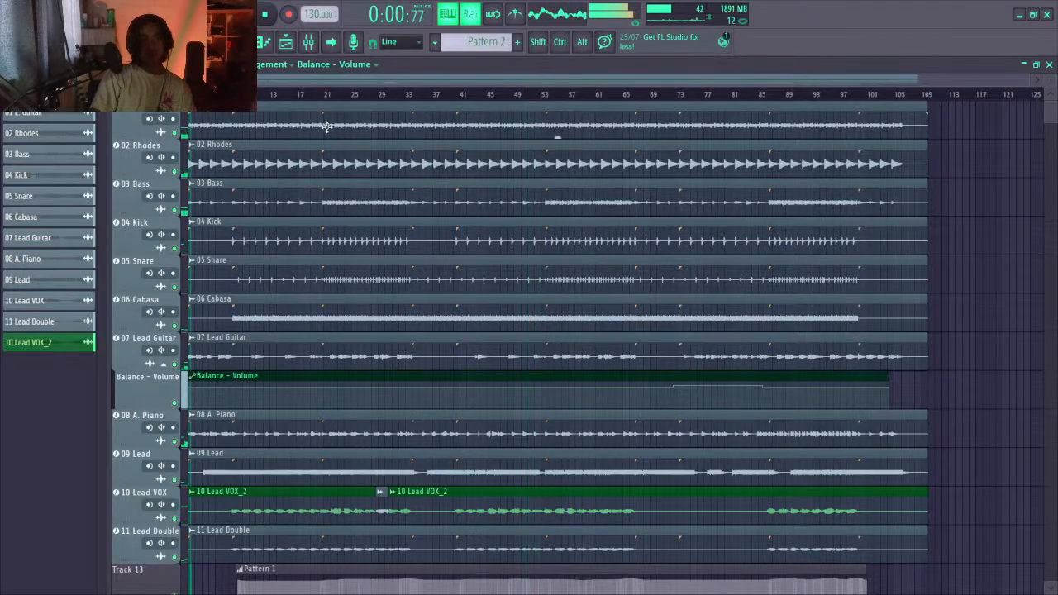
scroll(314, 99, up, 5)
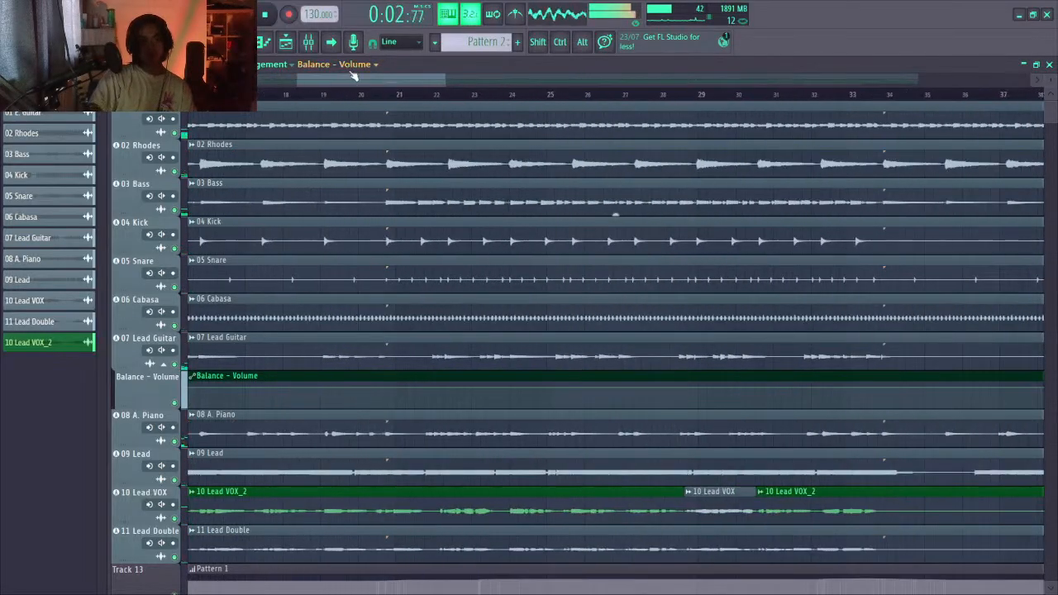
scroll(446, 401, down, 2)
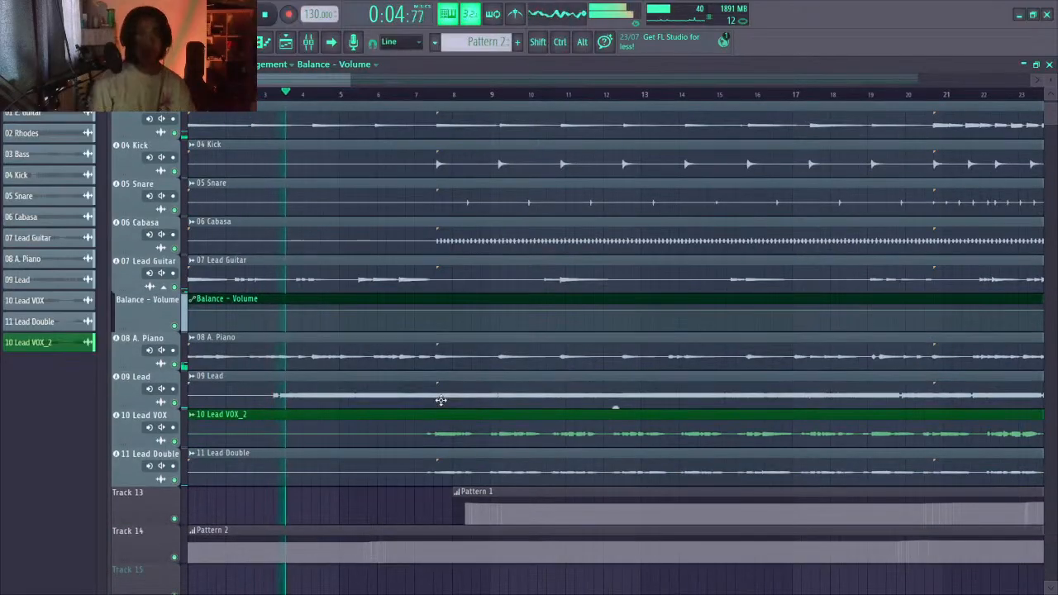
scroll(537, 95, up, 3)
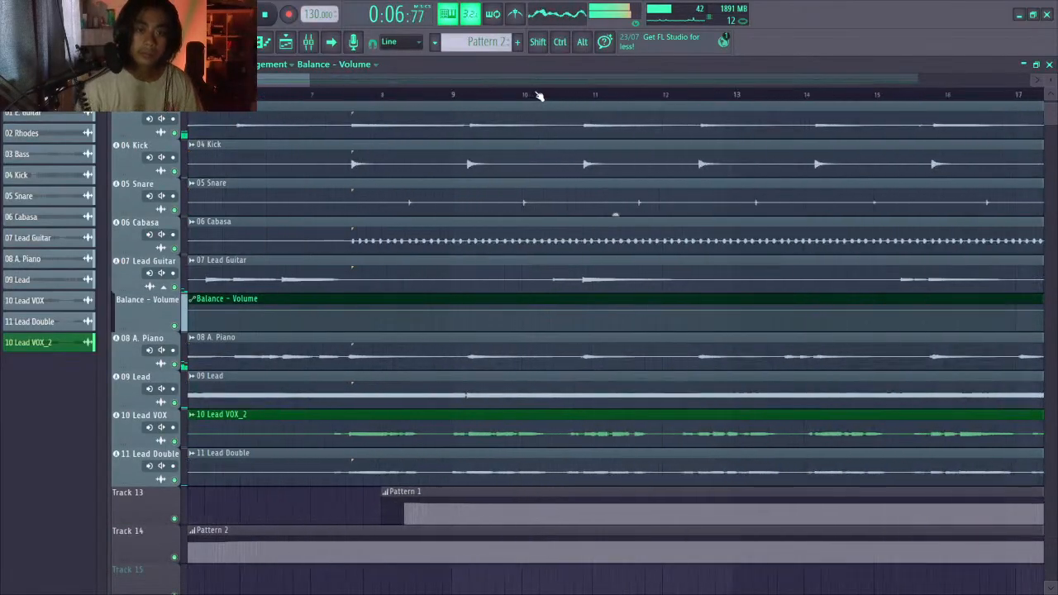
scroll(537, 95, down, 2)
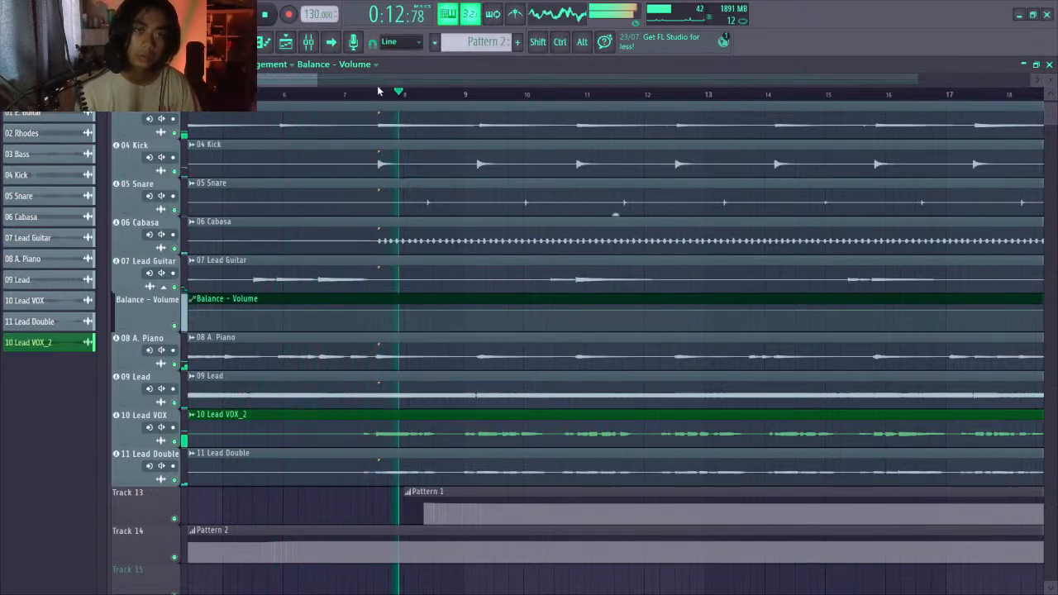
scroll(372, 98, up, 1)
scroll(370, 100, up, 5)
Audition the first lead vocal phrase repeatedly from bar 7
click(350, 99)
click(352, 97)
key(space)
click(307, 94)
click(290, 95)
key(space)
key(space)
key(space)
key(space)
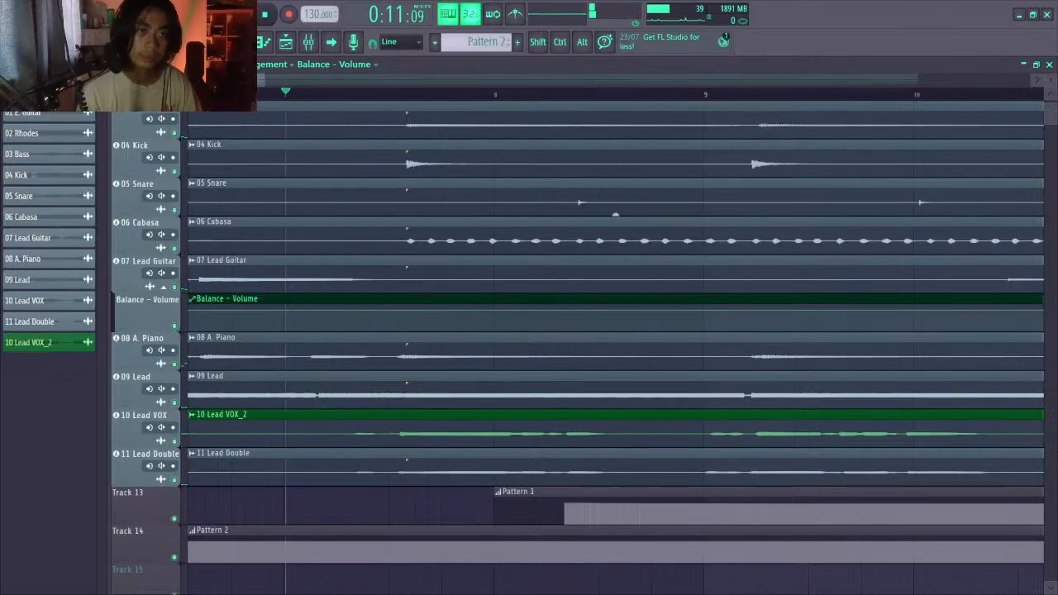
key(space)
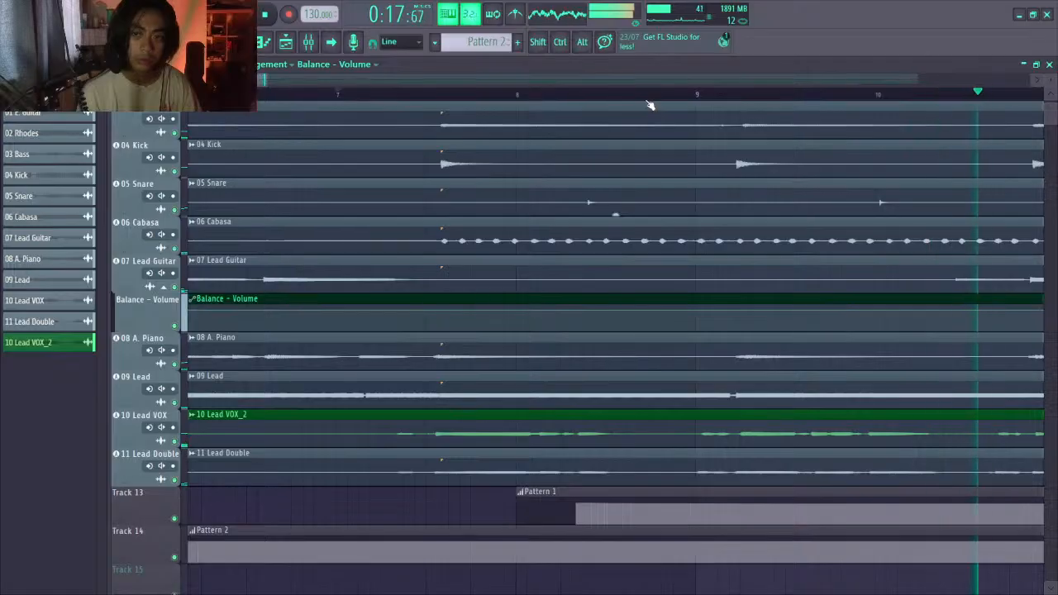
Listen on through the verse's lead vocal phrases and return the stopped playback position to bar 7
scroll(649, 105, down, 3)
scroll(650, 105, down, 8)
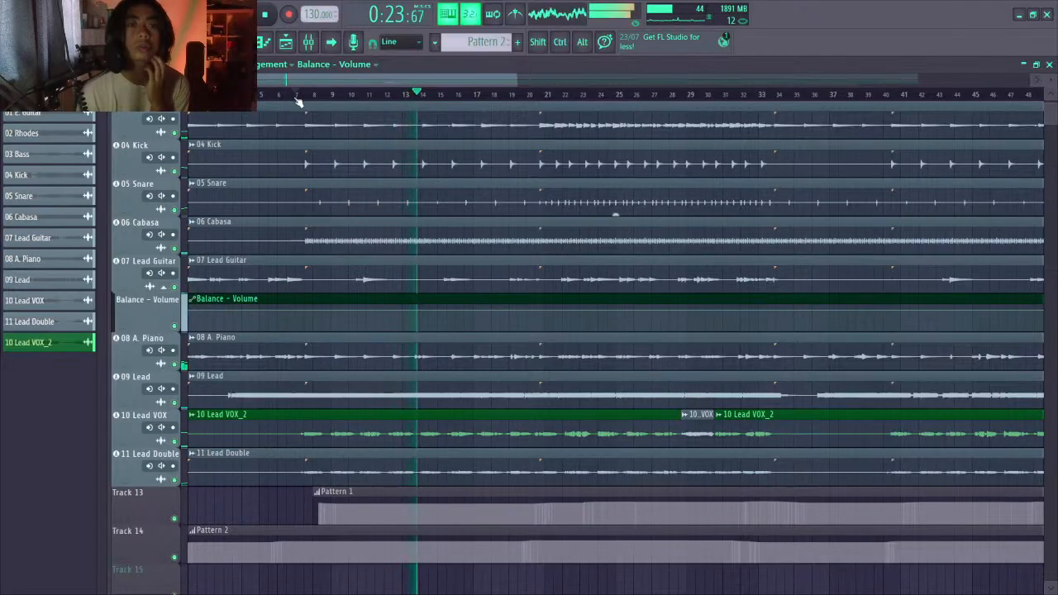
scroll(298, 101, up, 8)
scroll(298, 100, down, 1)
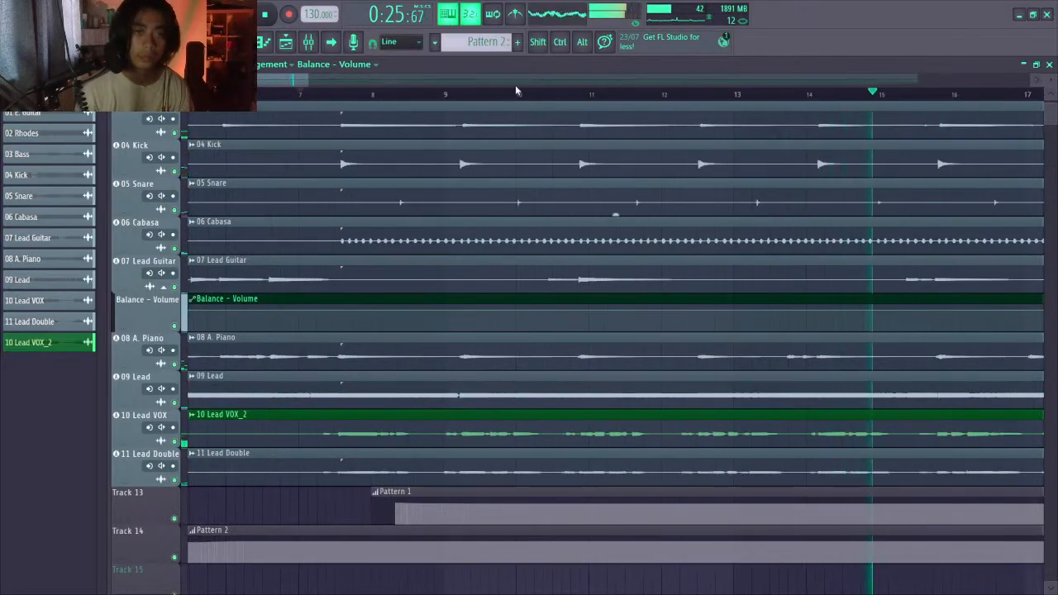
click(312, 93)
click(318, 77)
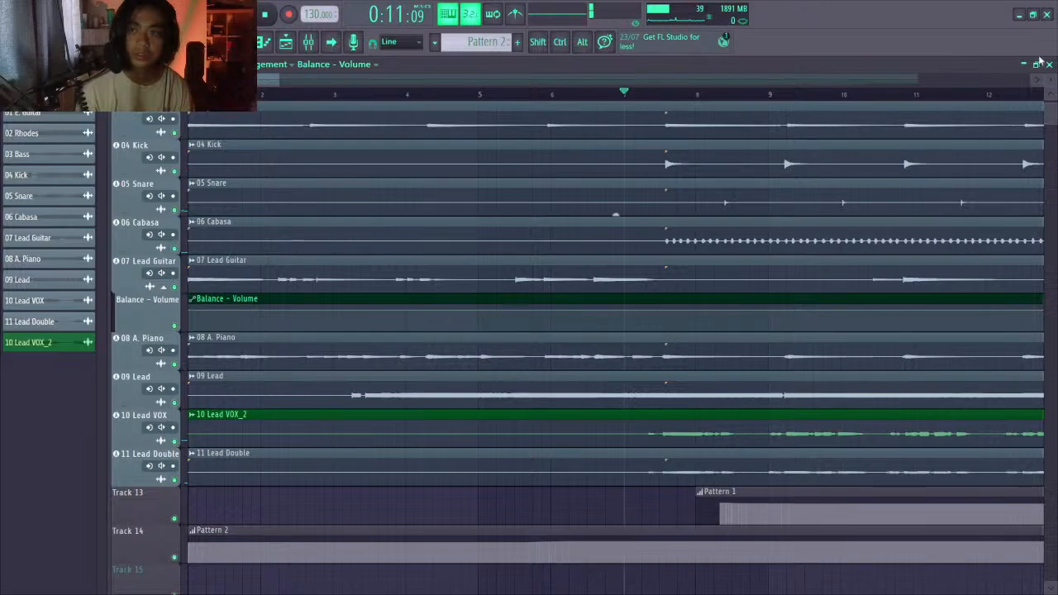
Enlarge the playlist track heights so the 10 Lead VOX waveform shows in detail
drag(1049, 79, 1049, 58)
scroll(696, 494, down, 3)
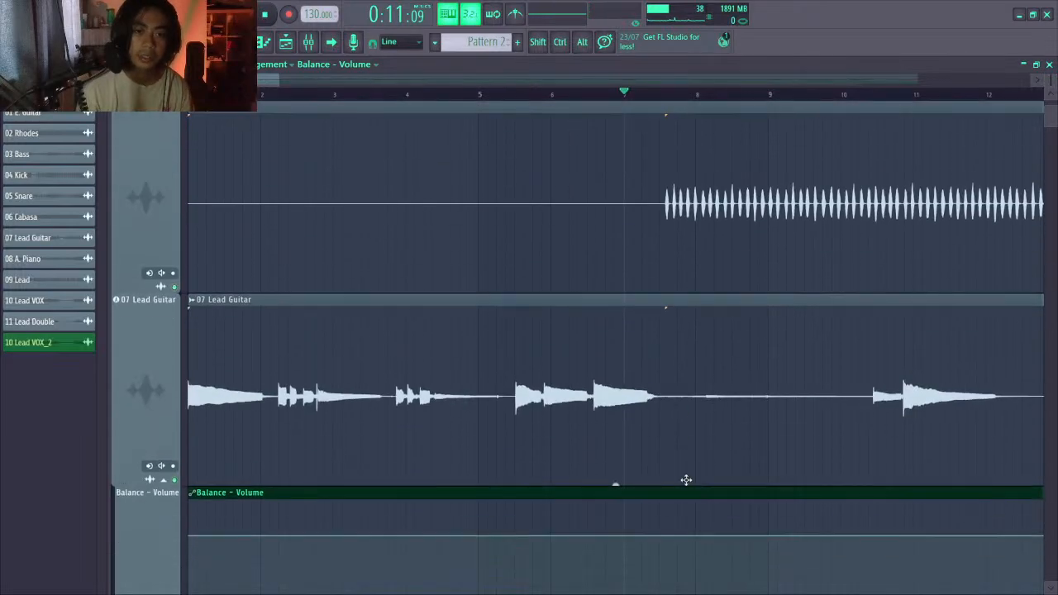
scroll(686, 480, down, 5)
scroll(686, 480, up, 3)
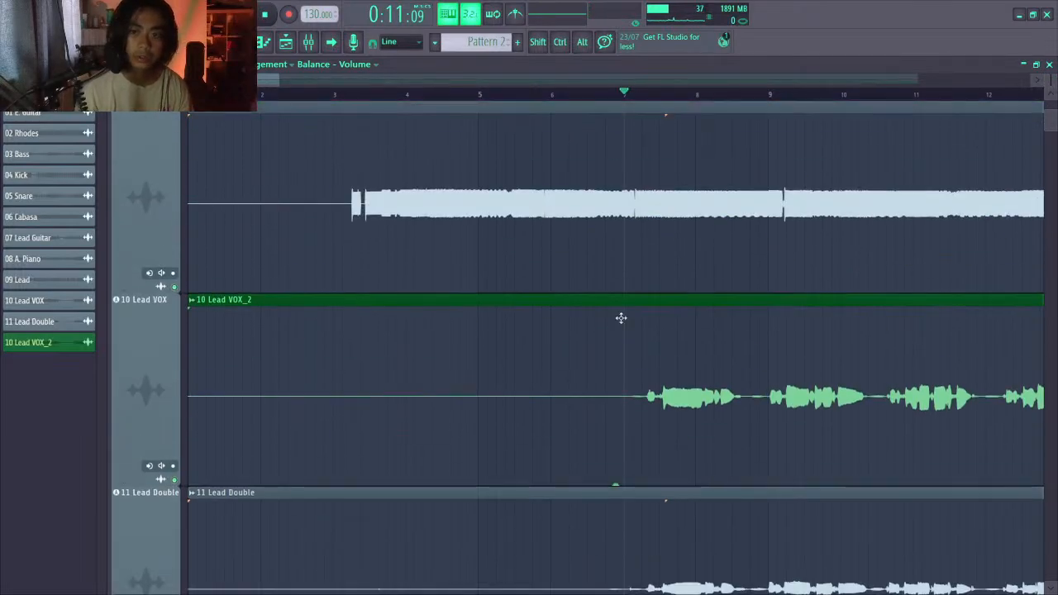
Audition the quiet passage just before the first 10 Lead VOX phrase from bar 7
key(space)
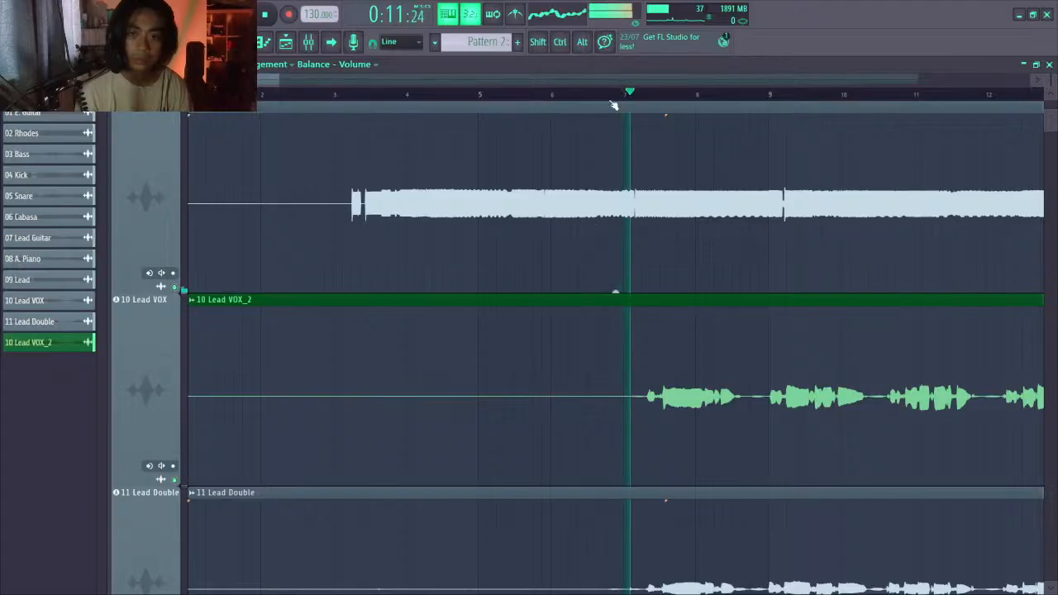
key(space)
key(space)
key(space)
scroll(671, 99, up, 5)
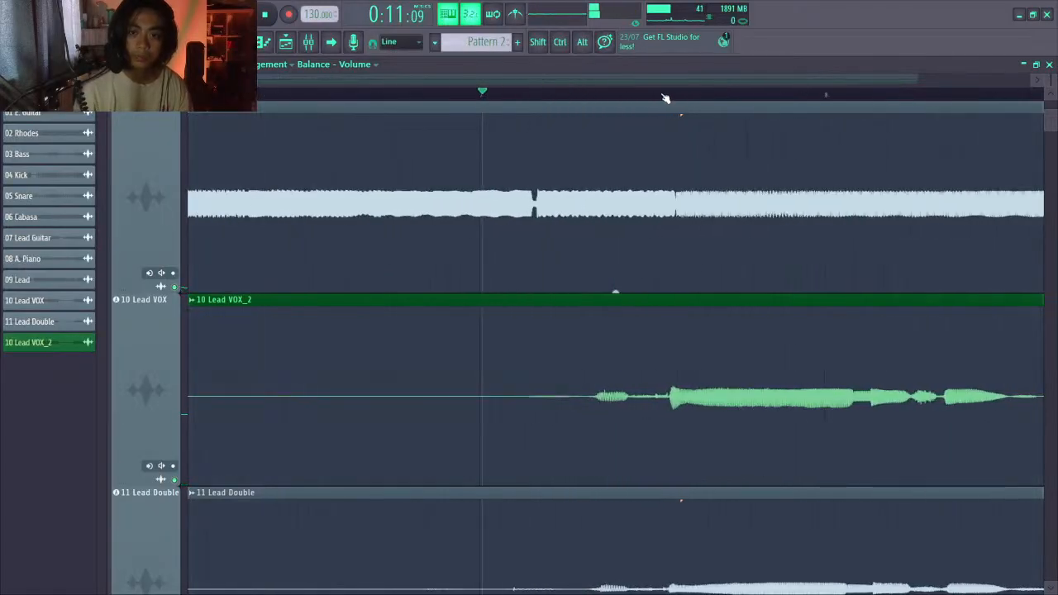
Isolate the quiet passage before the first 10 Lead VOX phrase as its own clip and lower it to -8.1 dB
key(space)
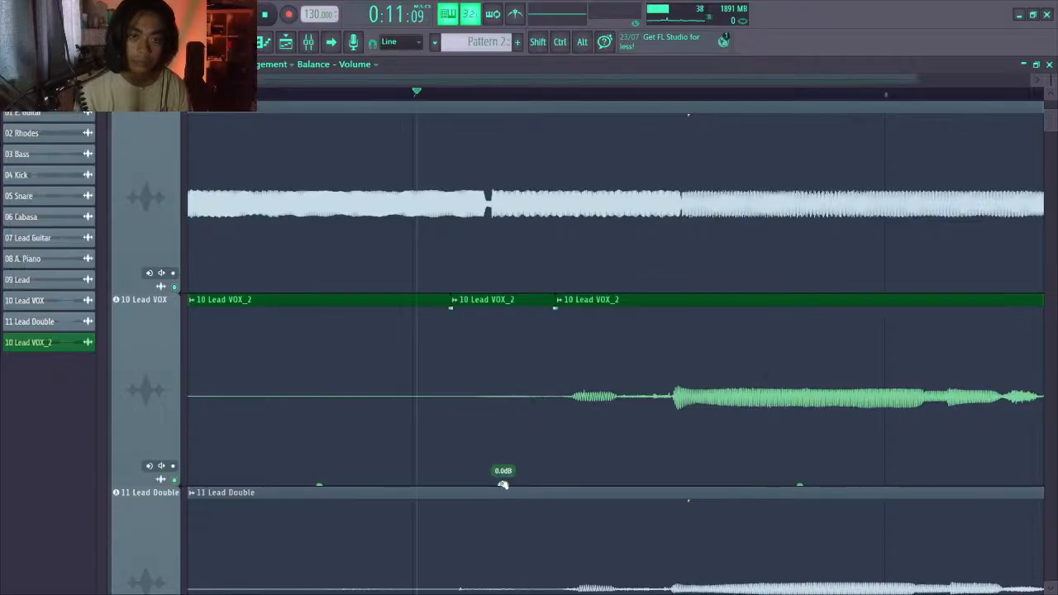
key(space)
key(space)
drag(503, 484, 503, 513)
key(space)
key(space)
key(space)
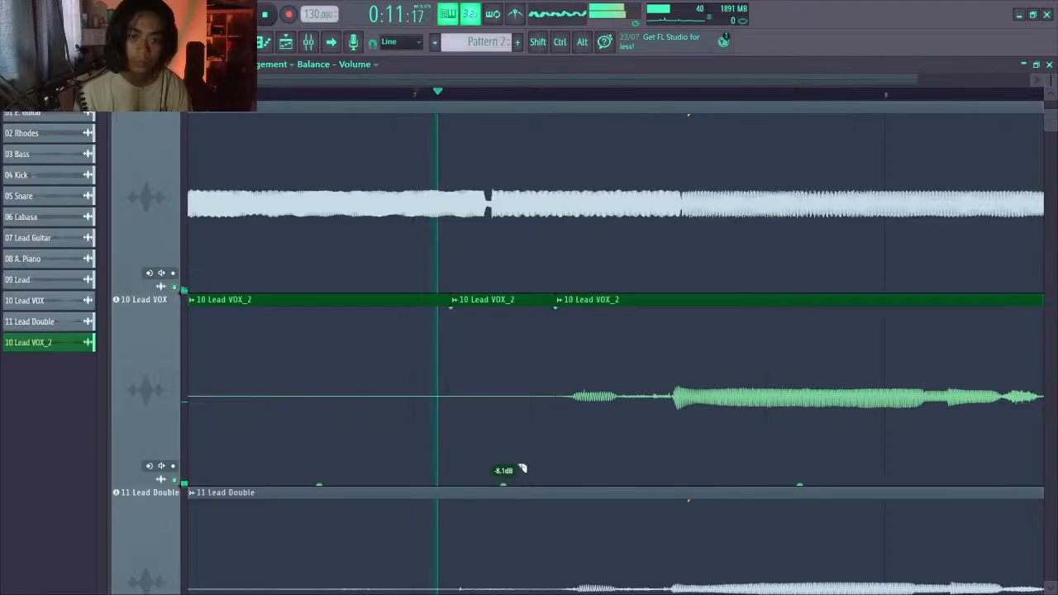
scroll(603, 99, down, 4)
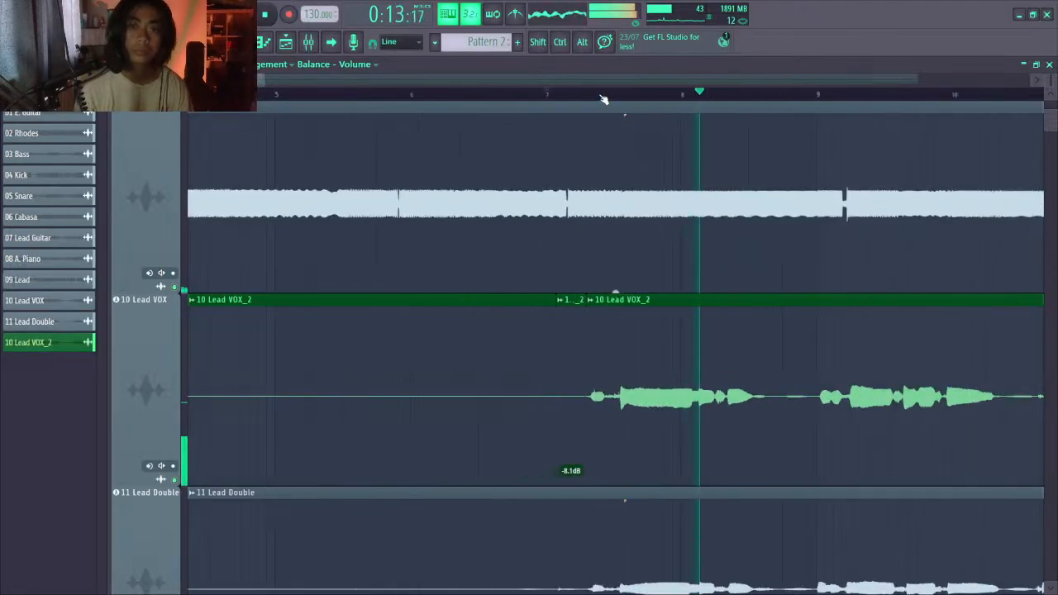
Slice out the quiet gap just before bar 9 in 10 Lead VOX as a separate clip and audition it repeatedly
key(space)
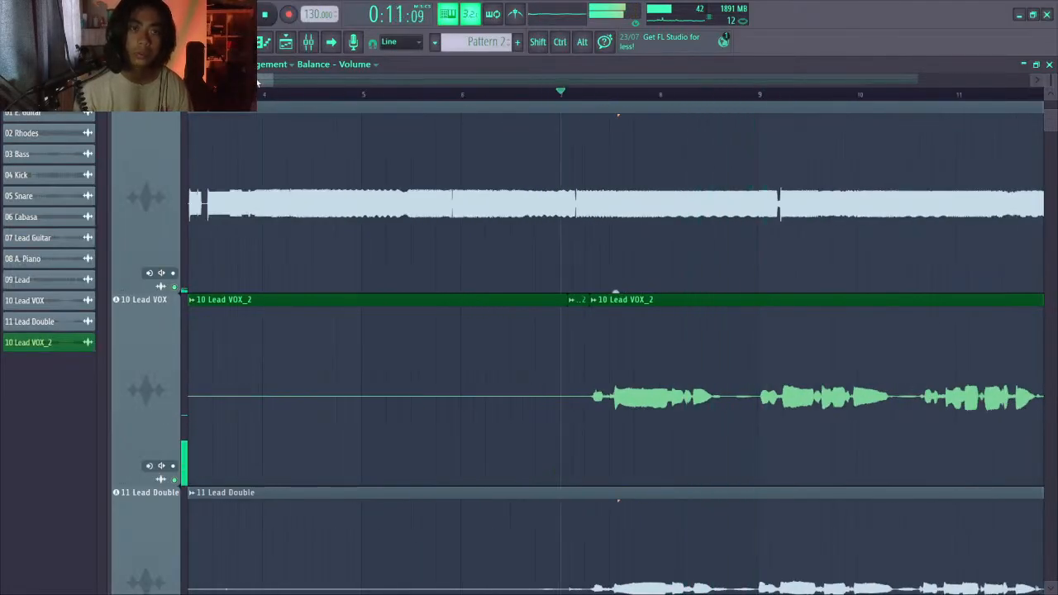
drag(256, 82, 277, 85)
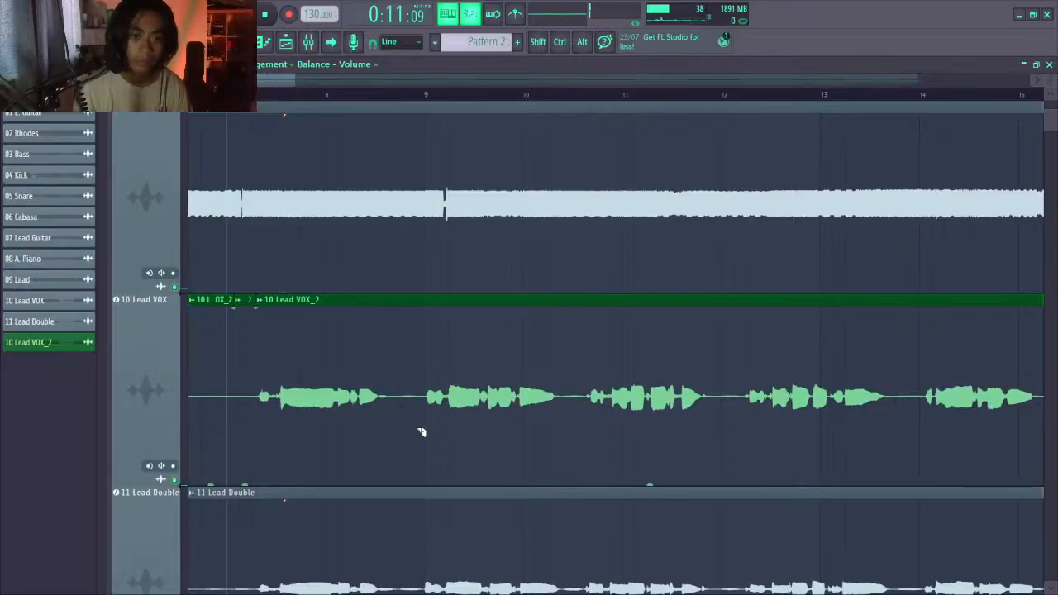
drag(419, 416, 419, 416)
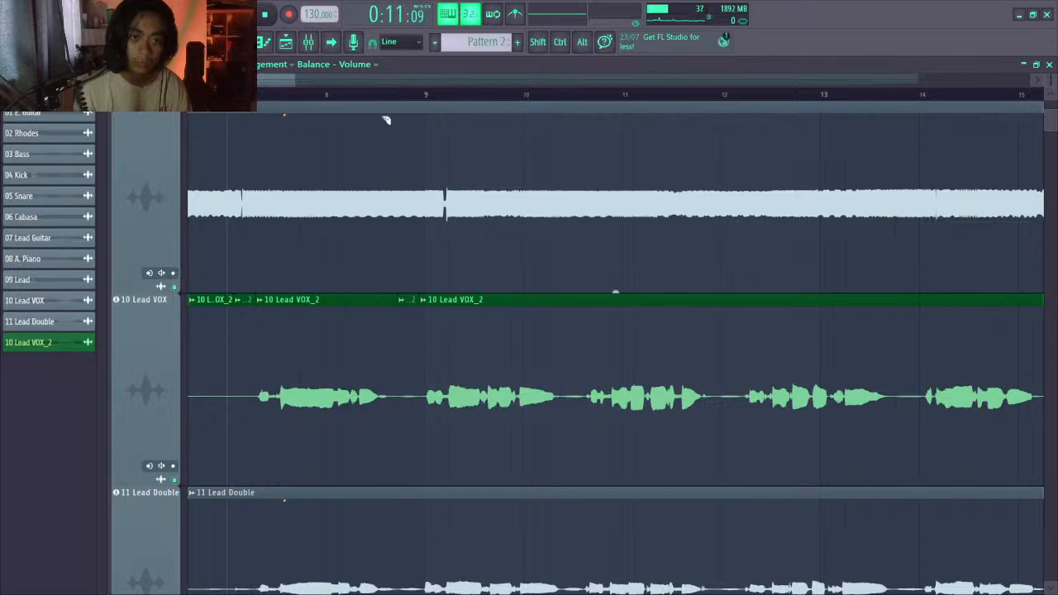
key(space)
key(space)
key(space)
key(space)
key(space)
key(space)
key(space)
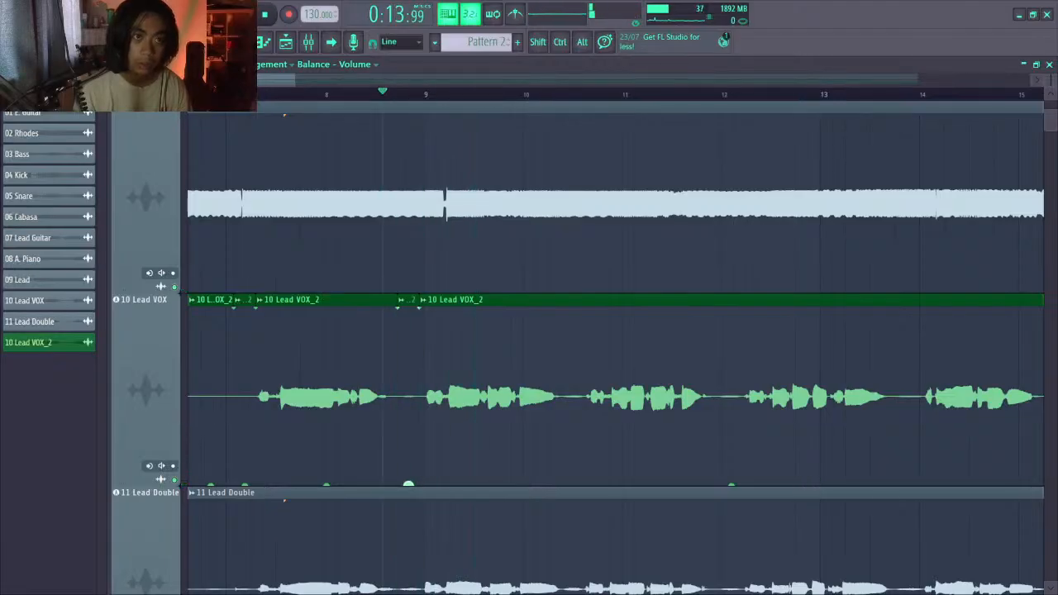
key(space)
key(space)
key(space)
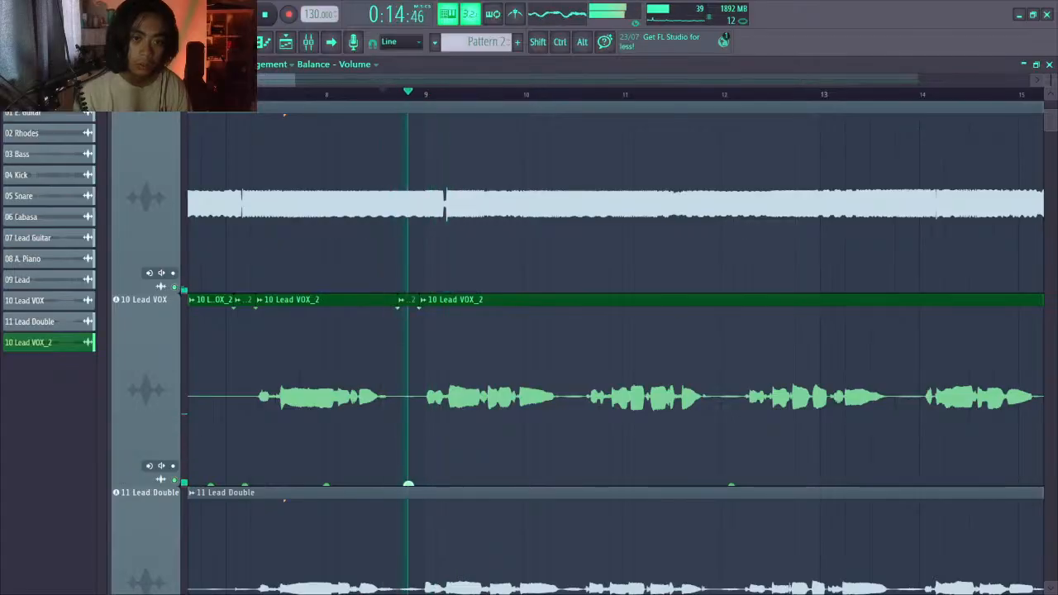
Slice out the quiet gap near the middle of bar 10 in 10 Lead VOX and replay the passage leading into it
key(space)
key(space)
key(space)
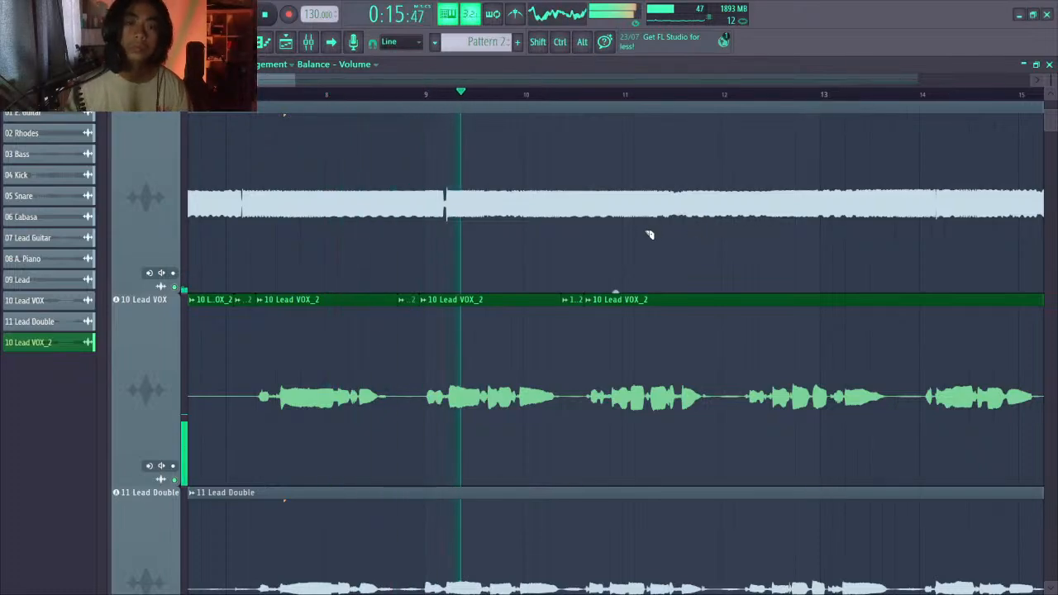
Isolate the 10 Lead VOX gaps at bar 12 and just before bar 14, setting them to -6.7 dB and -3.2 dB
drag(259, 85, 285, 85)
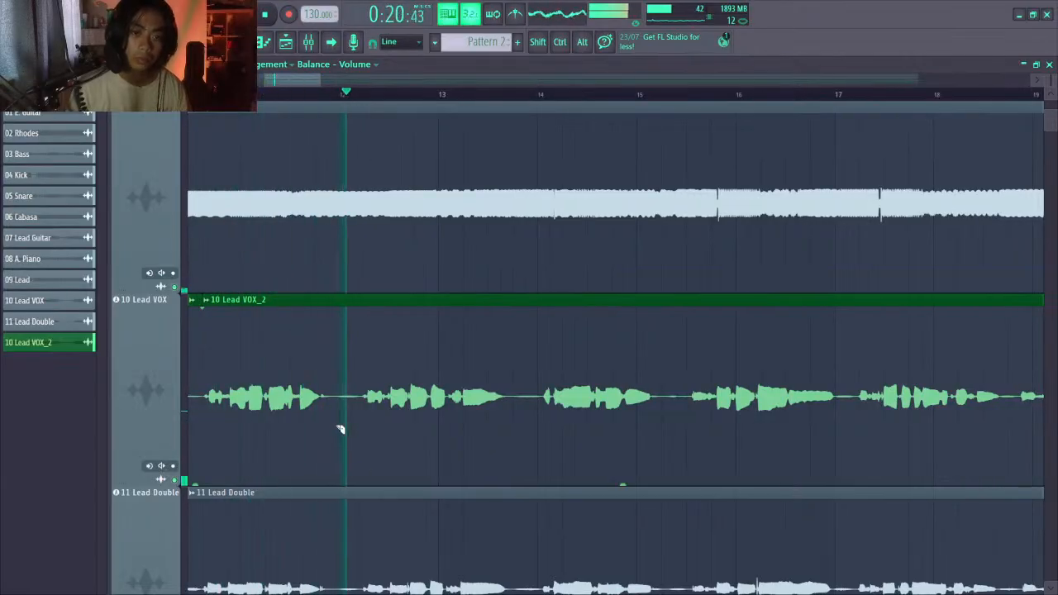
key(space)
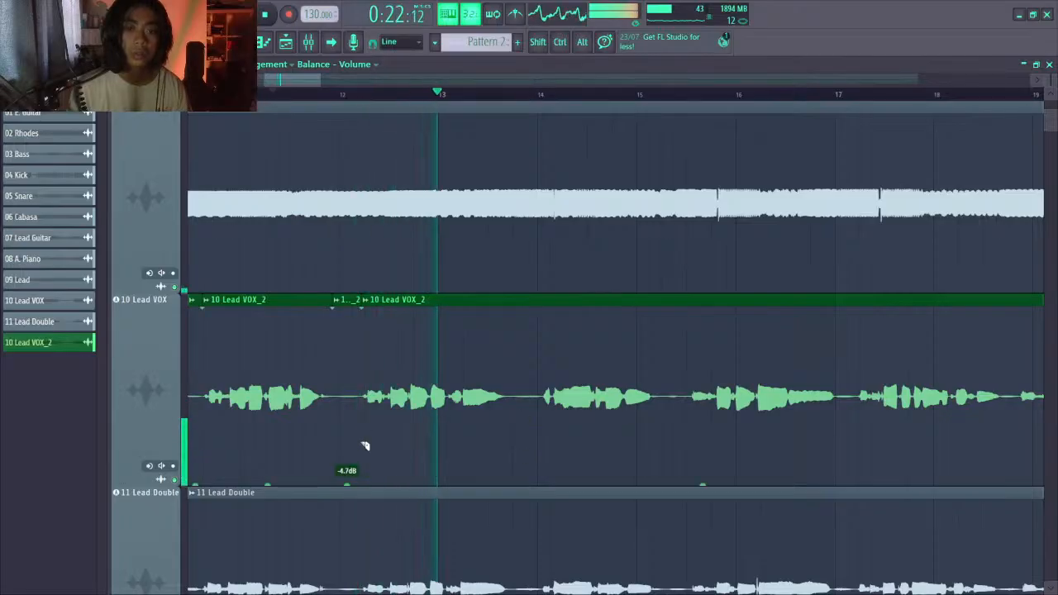
drag(346, 484, 346, 487)
key(space)
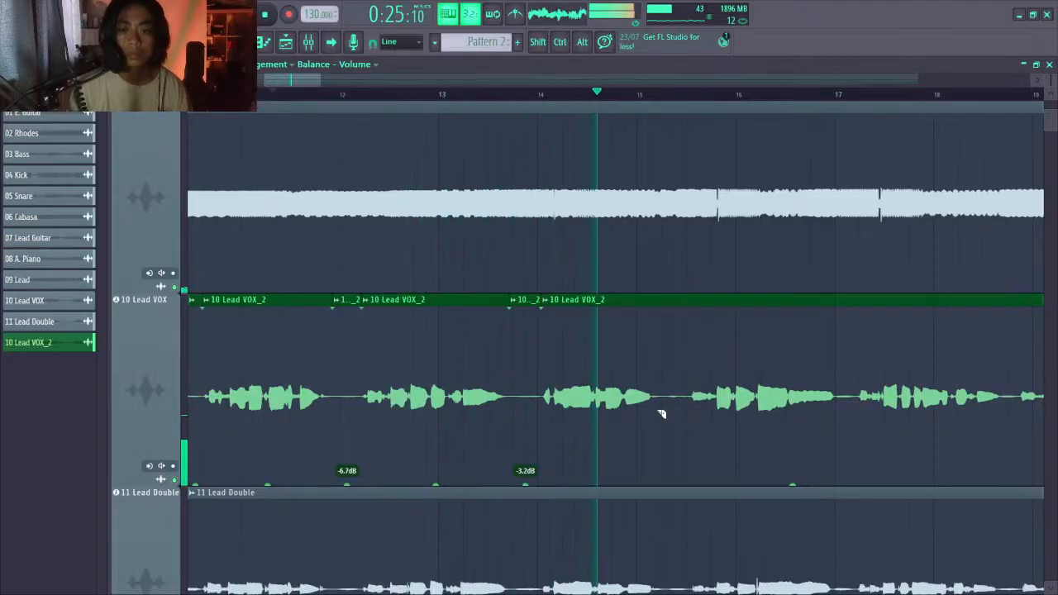
Isolate the 10 Lead VOX gaps after bar 15 and at bar 17, lowering the bar 15 clip to -44.3 dB
key(space)
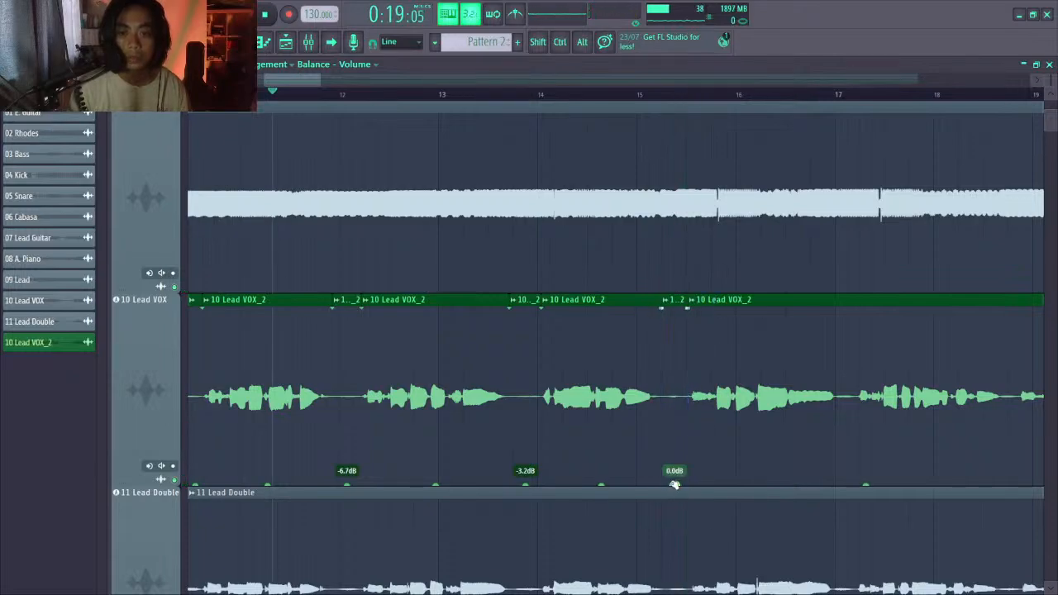
click(643, 97)
drag(311, 80, 335, 86)
key(space)
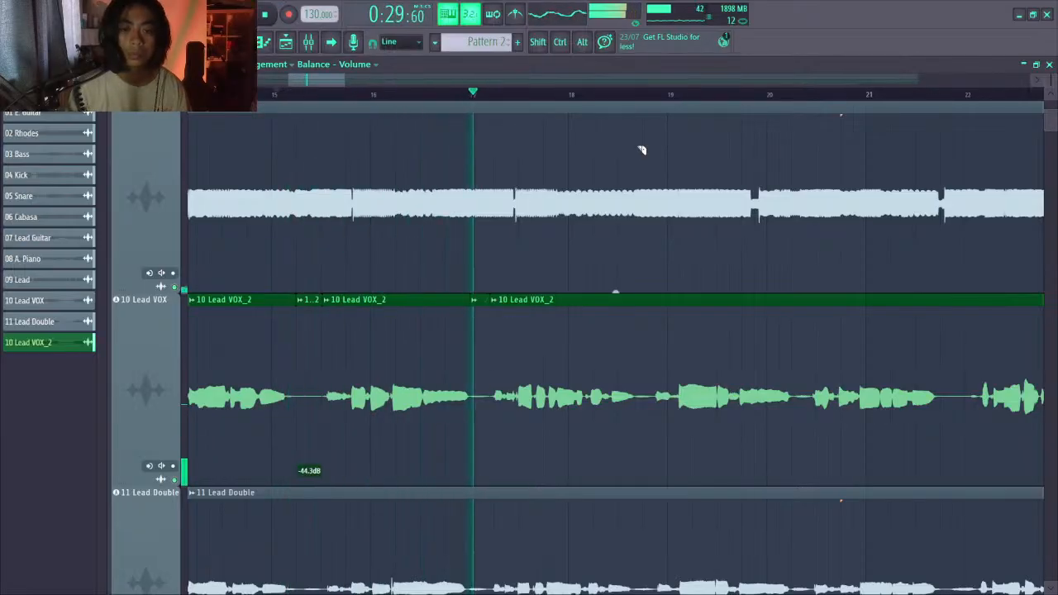
Slice out the quiet gap just before bar 19 in 10 Lead VOX and replay from there
drag(319, 82, 339, 85)
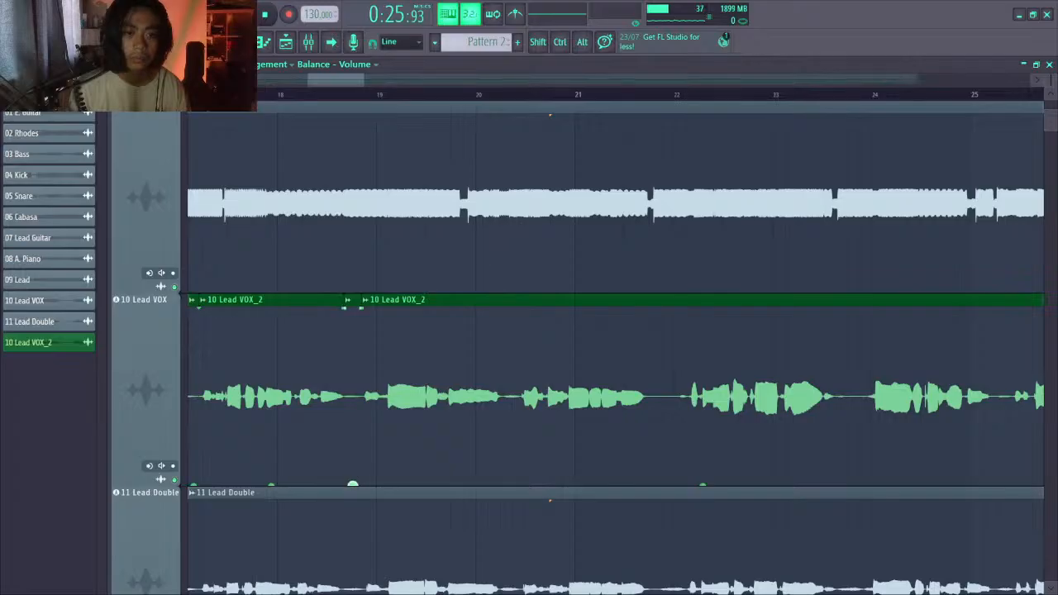
click(342, 94)
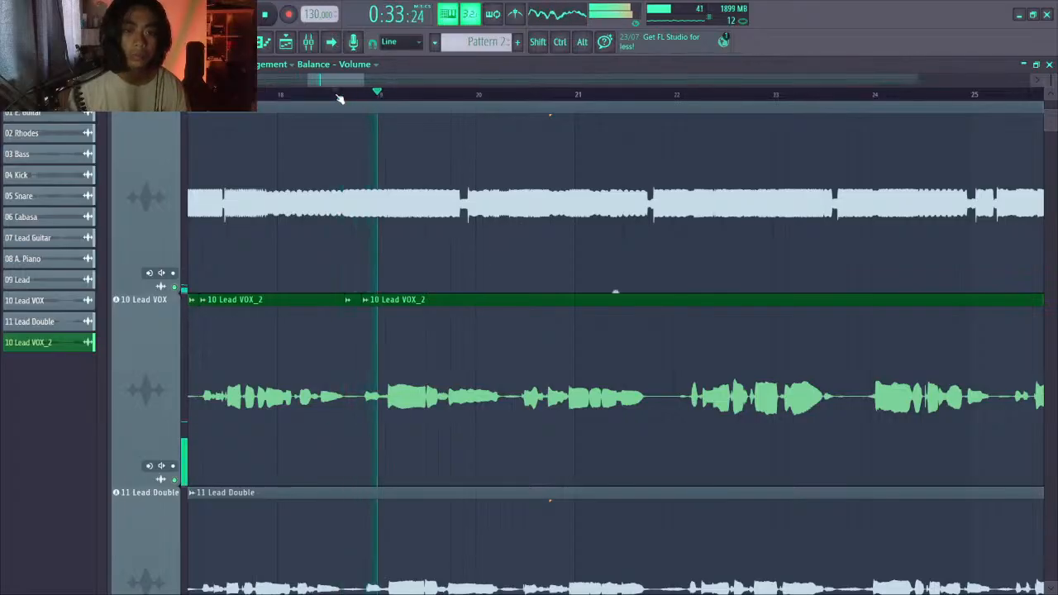
Slice out the quiet 10 Lead VOX gaps just after bars 20 and 25 and just before bar 27, setting the last to -5.5 dB
key(space)
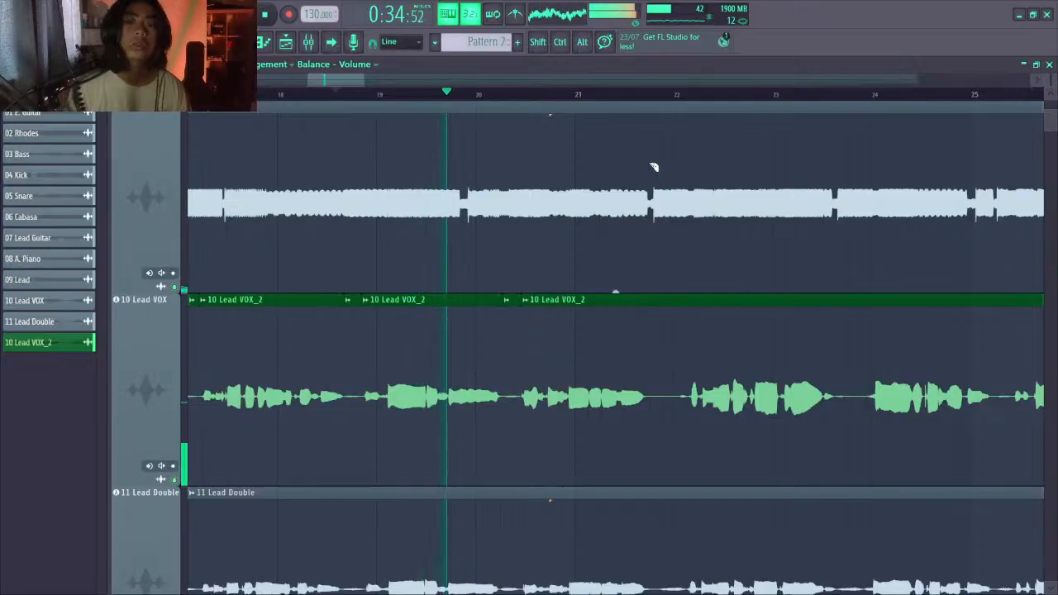
drag(348, 81, 389, 95)
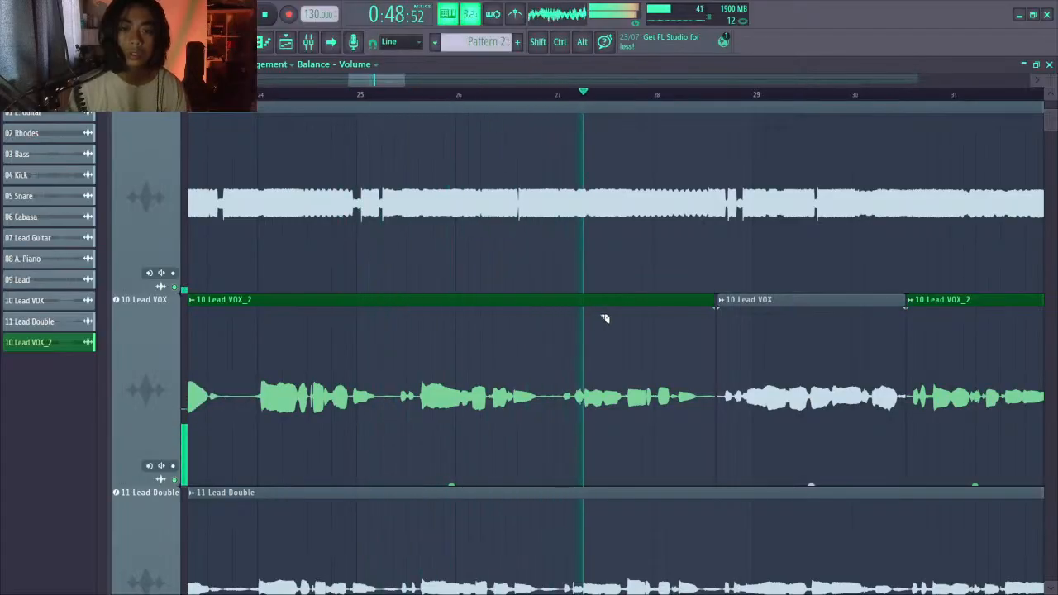
key(space)
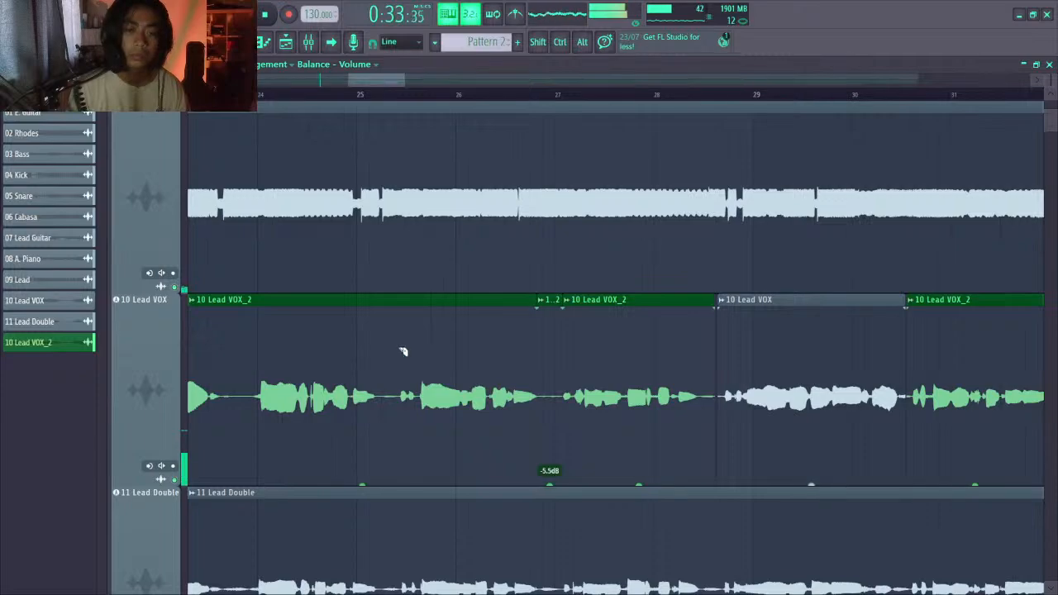
key(space)
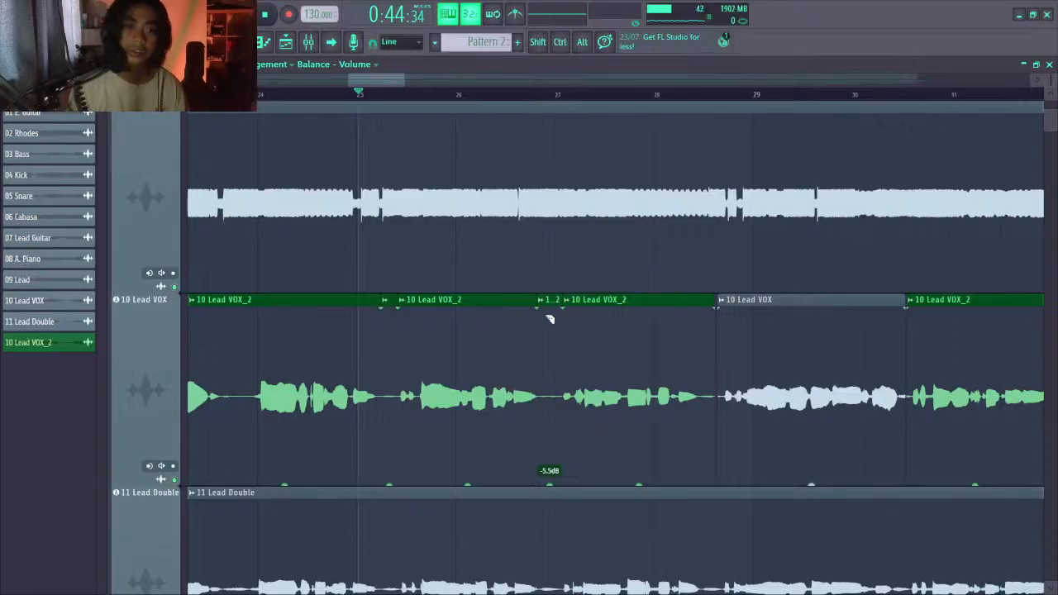
Isolate the 10 Lead VOX gaps near the middle of bar 28 and at bar 32, set the bar 32 gap to -8.1 dB and replay it
drag(378, 80, 392, 84)
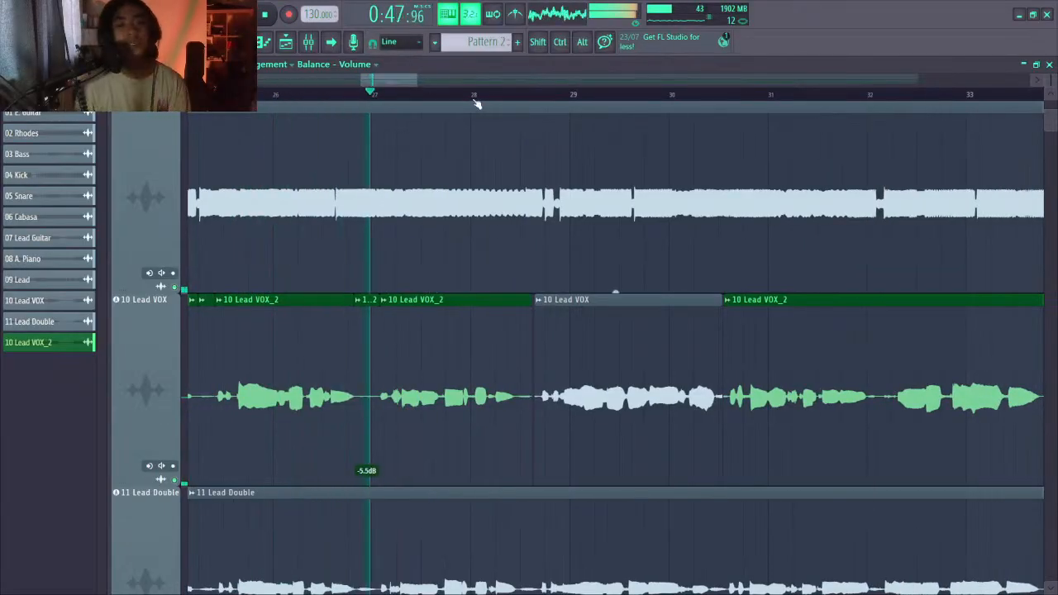
drag(406, 83, 422, 85)
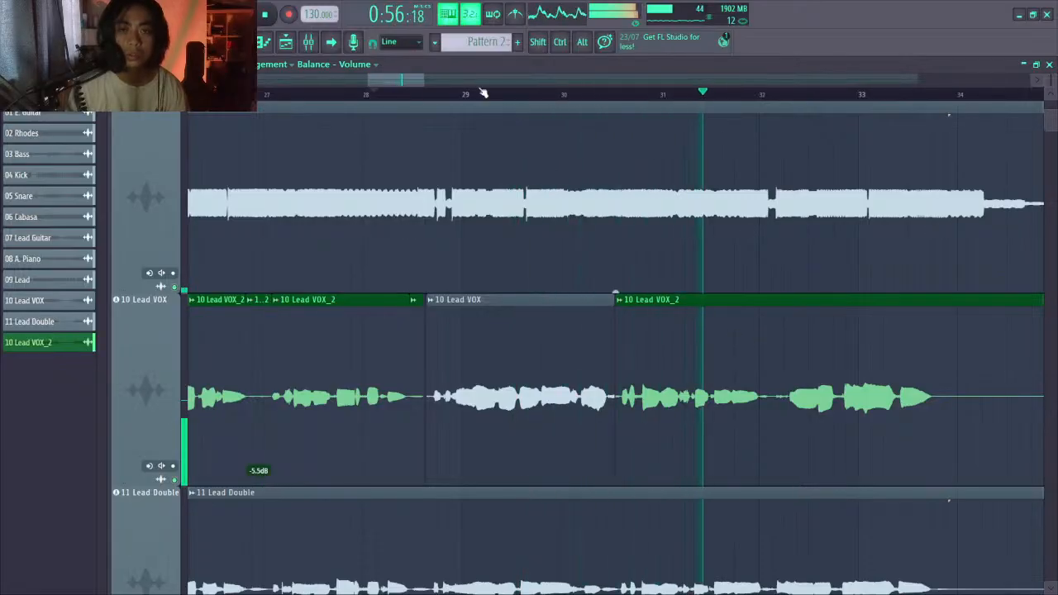
key(space)
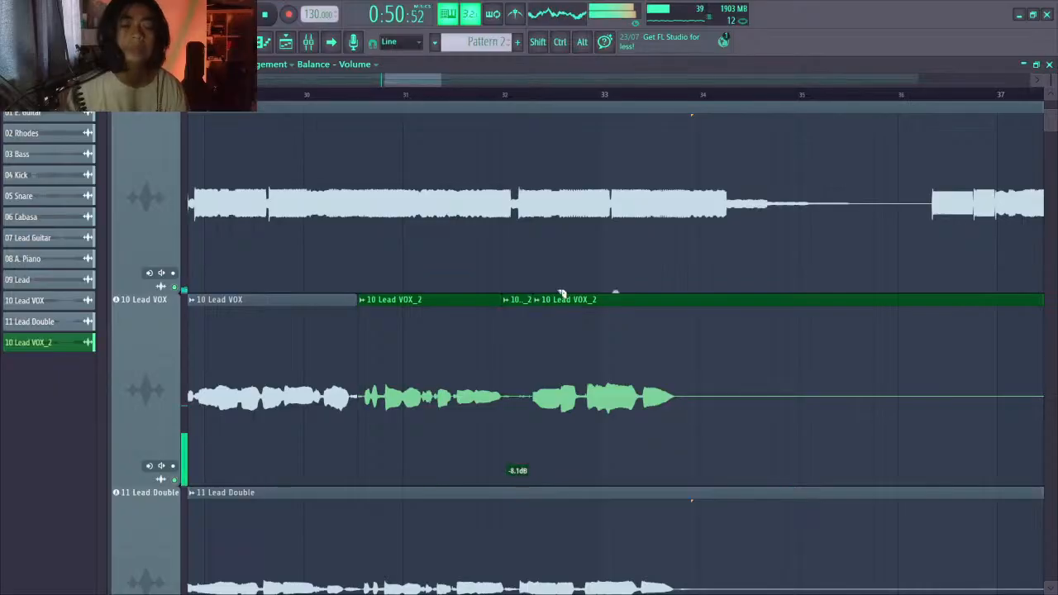
click(477, 98)
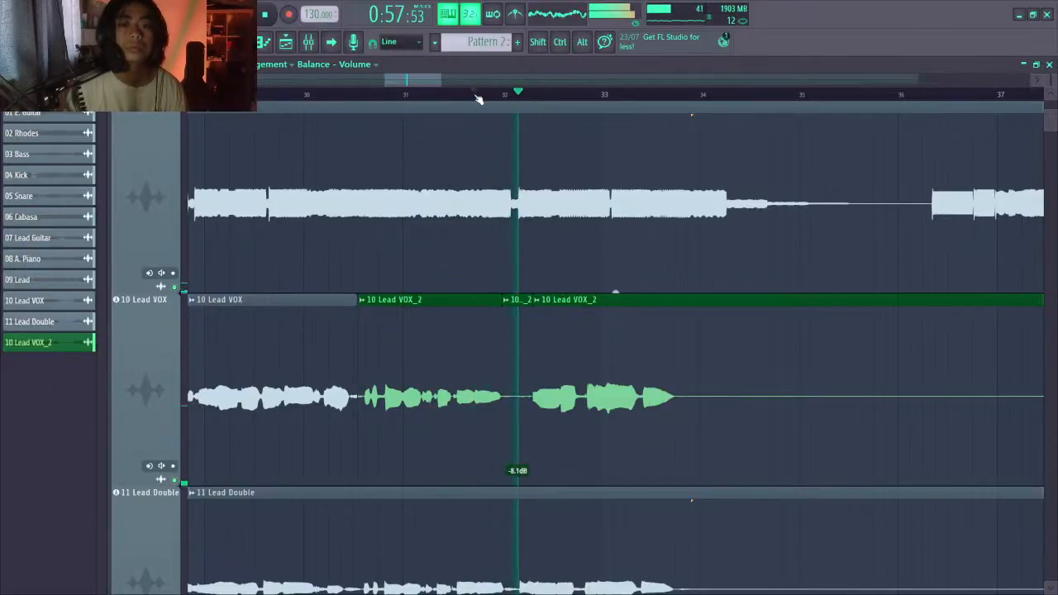
click(477, 97)
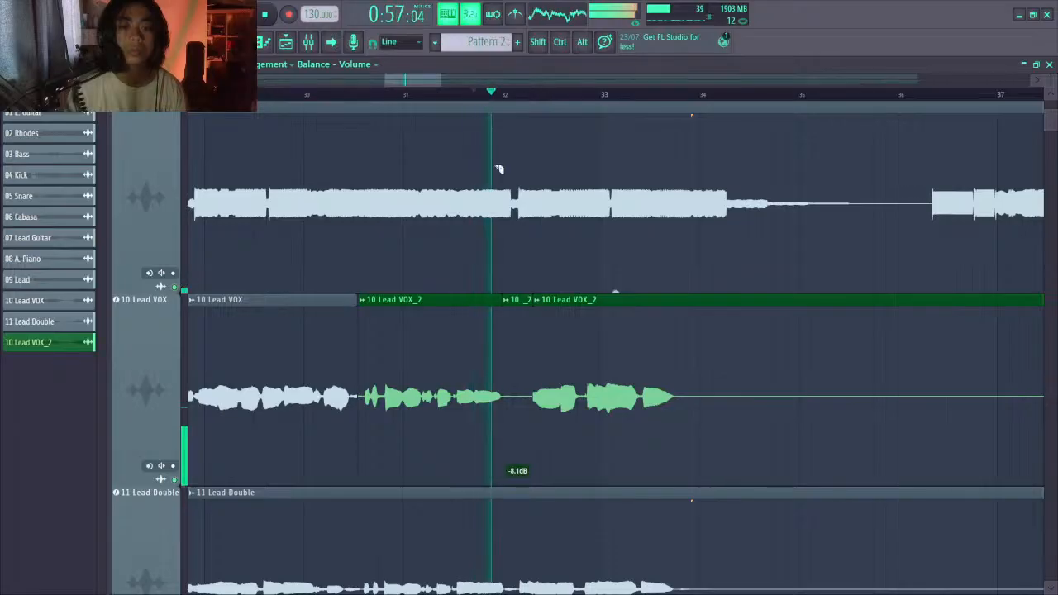
Audition the 10 Lead VOX gap at bar 32 boosted to 10.2 dB for comparison, finally setting its clip gain to -8.6 dB
key(space)
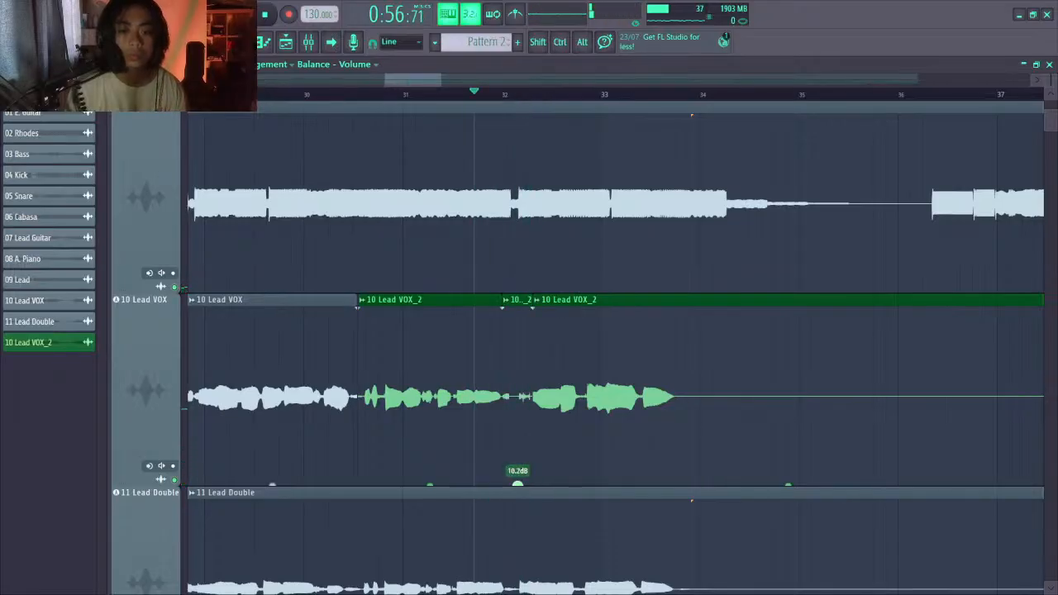
key(space)
key(space)
key(space)
drag(517, 484, 517, 502)
key(space)
key(space)
key(space)
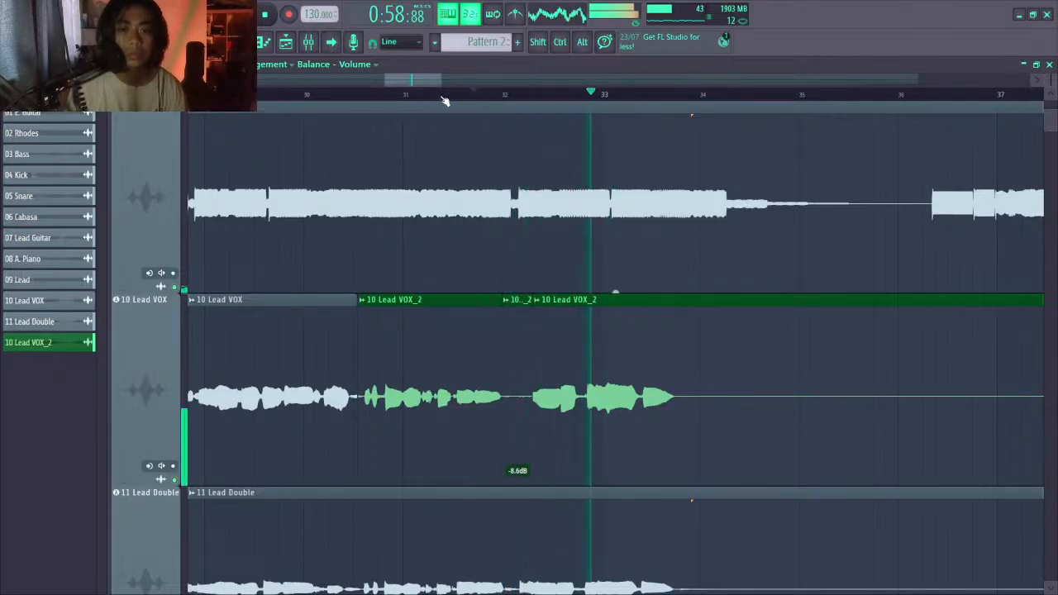
Play the 10 Lead VOX section from bar 40, slice out the quiet gap near the middle of bar 43 and replay the passage
drag(428, 83, 495, 88)
click(832, 97)
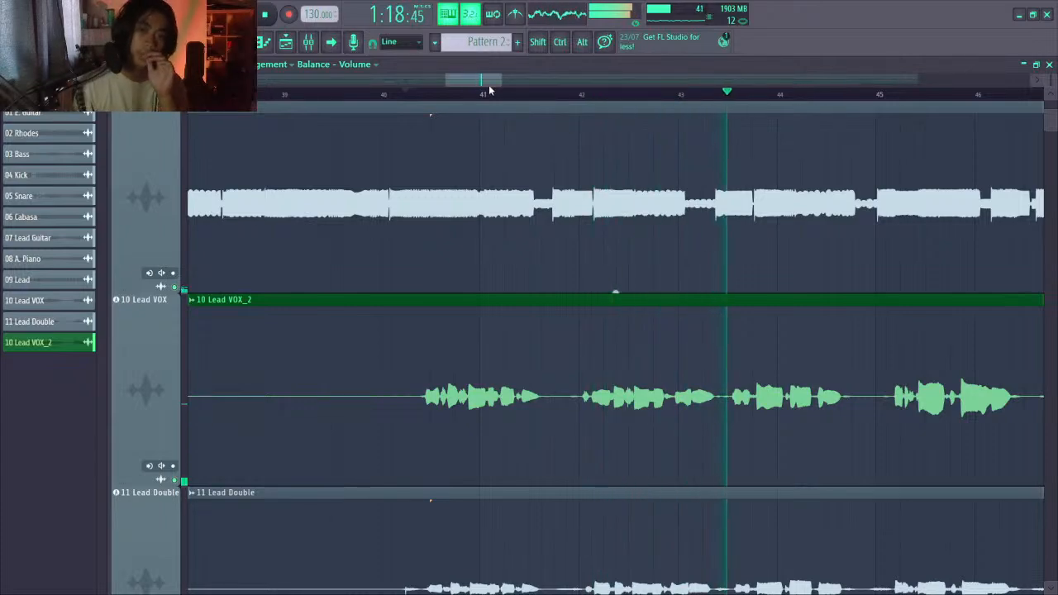
drag(488, 85, 507, 82)
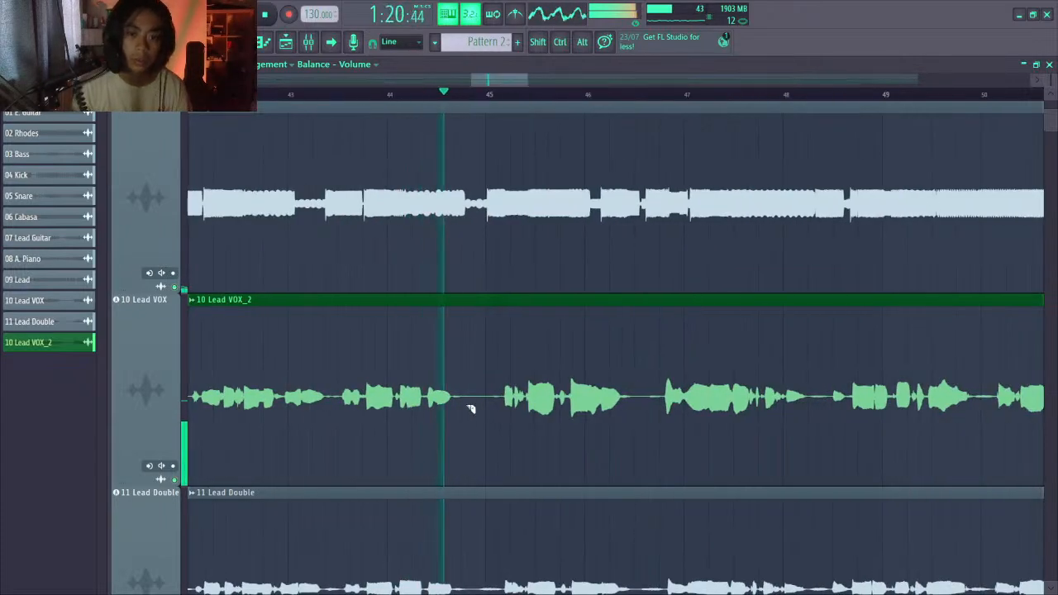
key(space)
key(space)
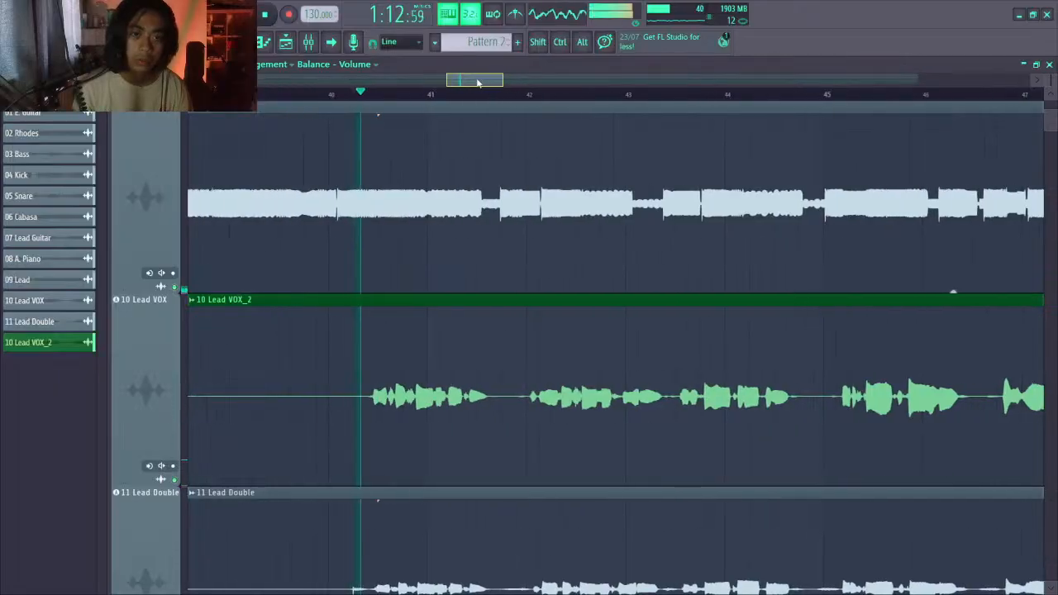
click(669, 405)
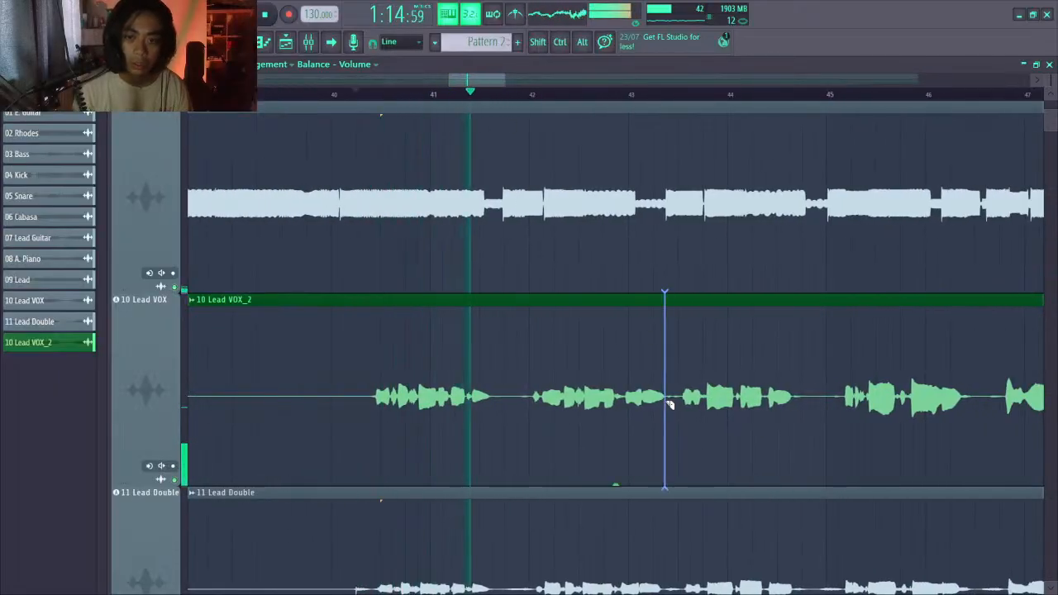
click(683, 405)
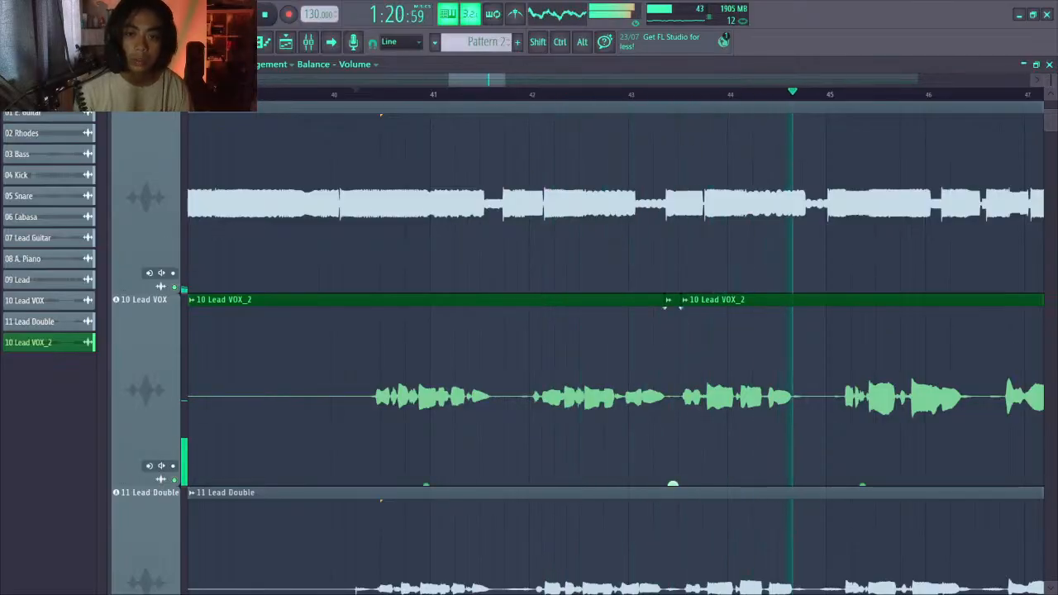
click(658, 94)
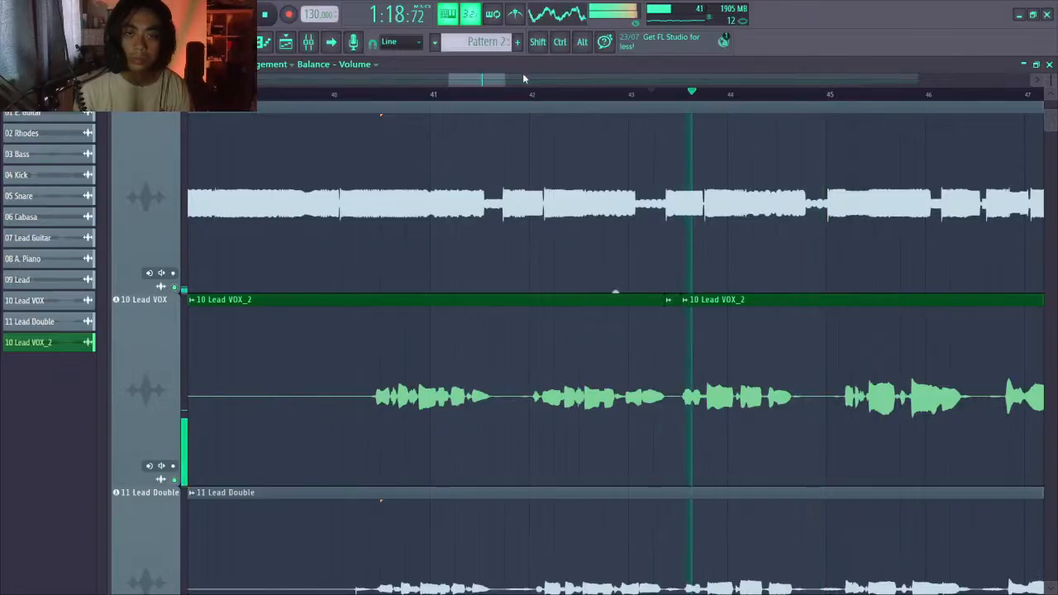
Isolate the quiet 10 Lead VOX gap around bar 45, lower it to -4.4 dB and replay the section after it
drag(484, 80, 508, 83)
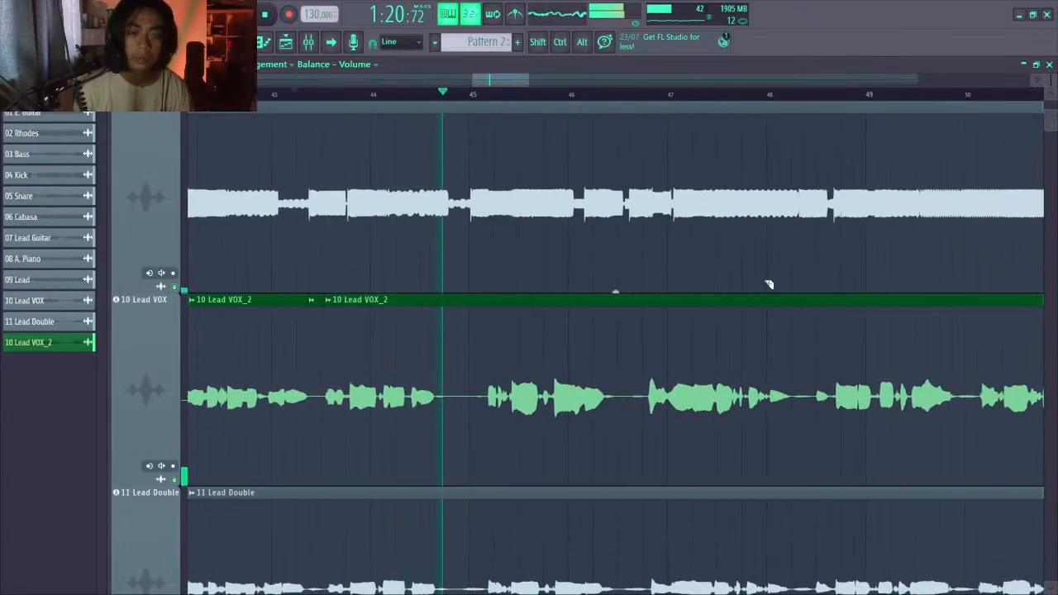
click(486, 403)
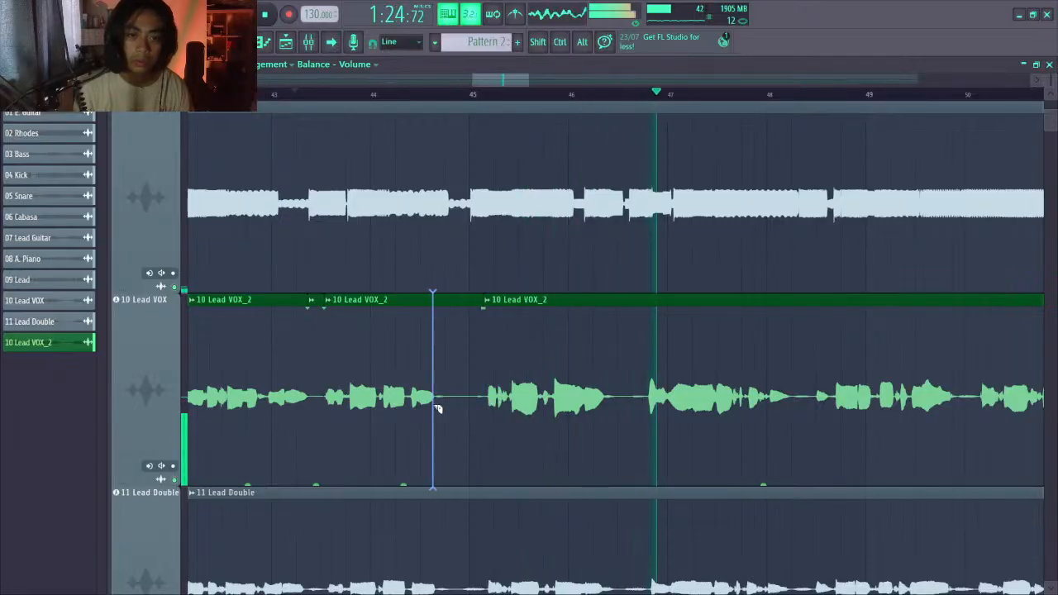
click(434, 409)
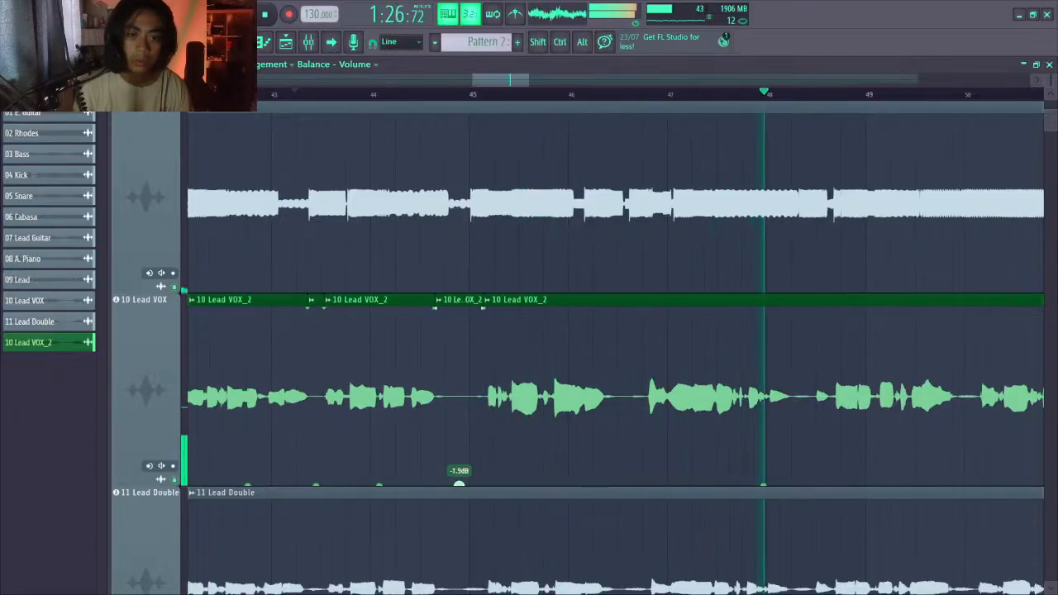
click(512, 99)
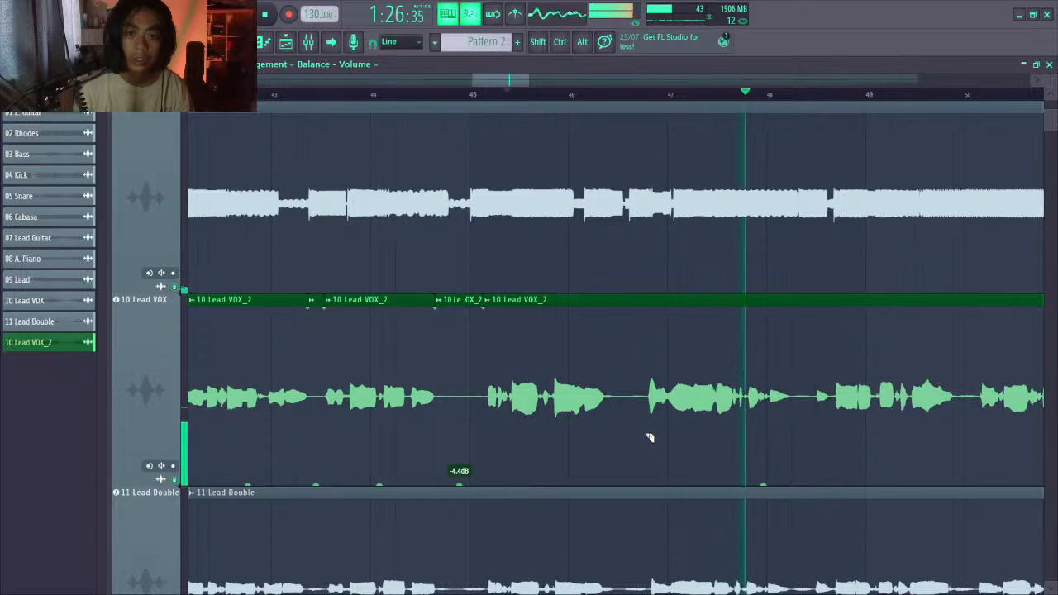
Slice out the quiet gap at bar 50 in 10 Lead VOX and replay the passage from there
scroll(519, 78, right, 5)
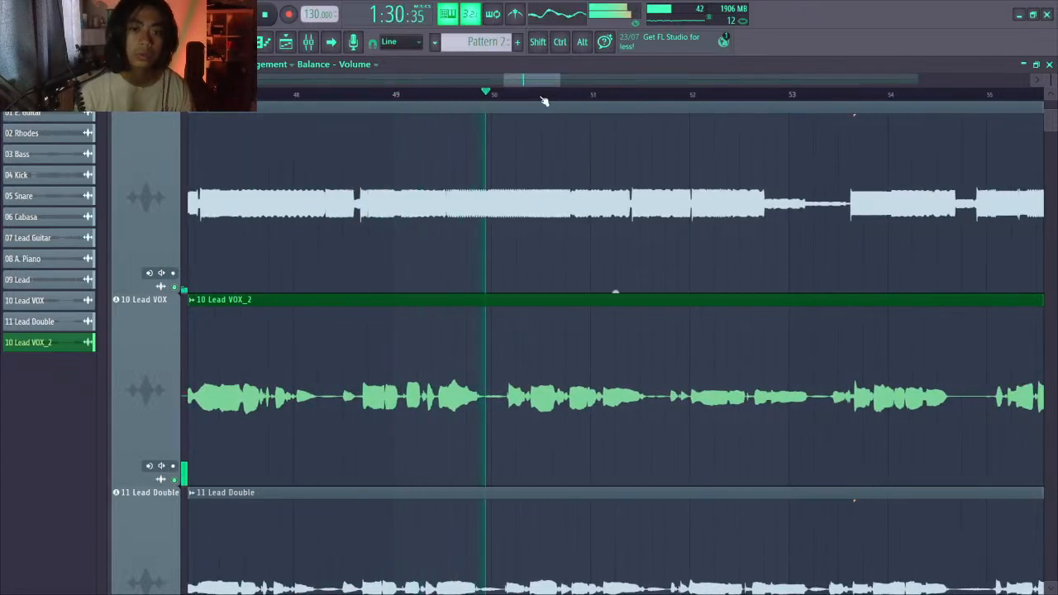
scroll(545, 99, down, 1)
key(space)
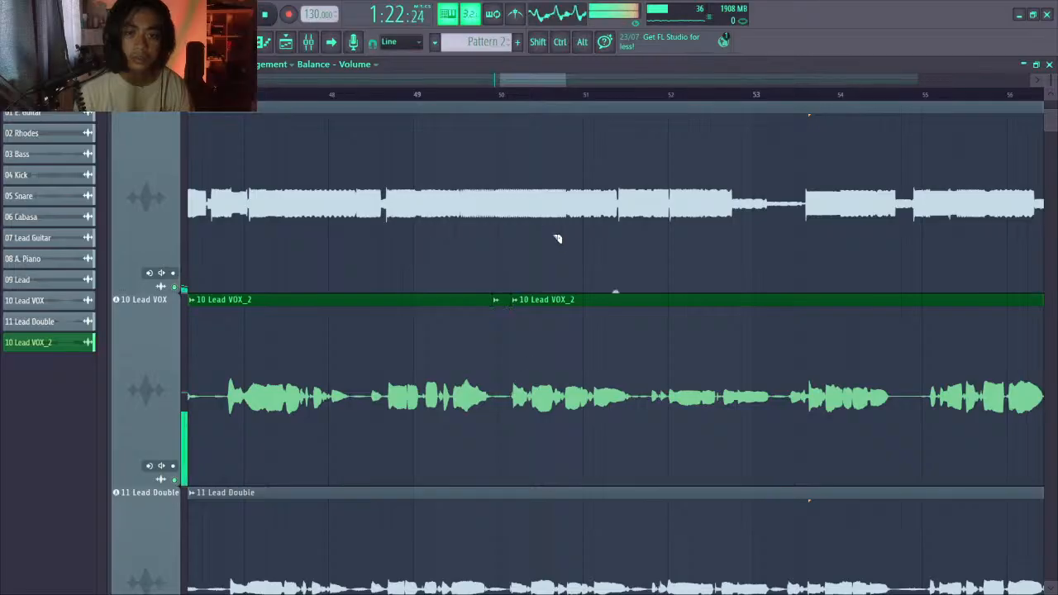
click(504, 98)
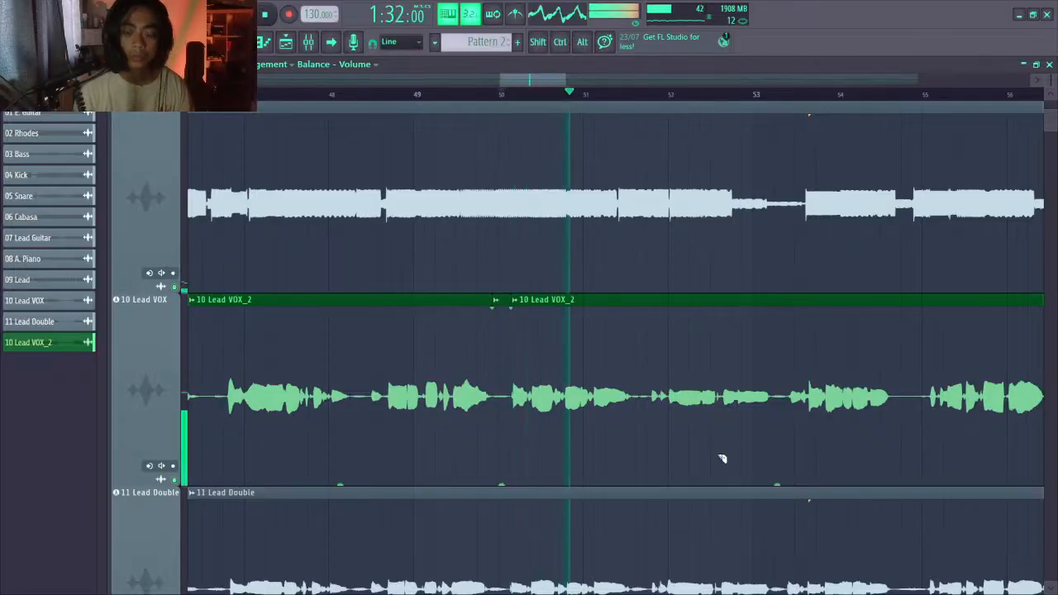
Slice out the quiet 10 Lead VOX gaps near the middle of bar 51 and just after bar 53, and replay from bar 53
key(space)
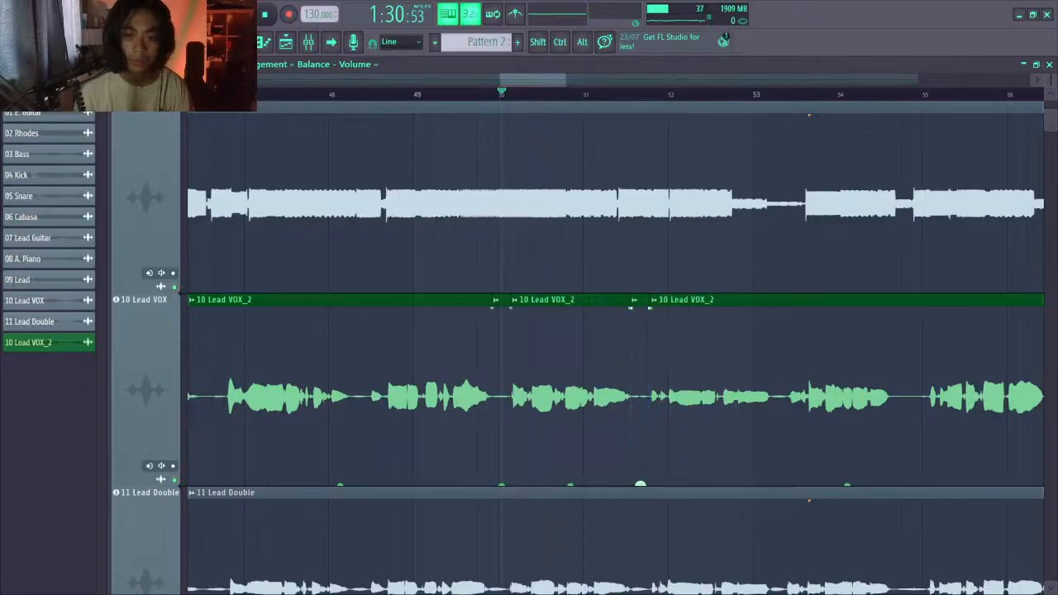
key(space)
drag(552, 81, 574, 90)
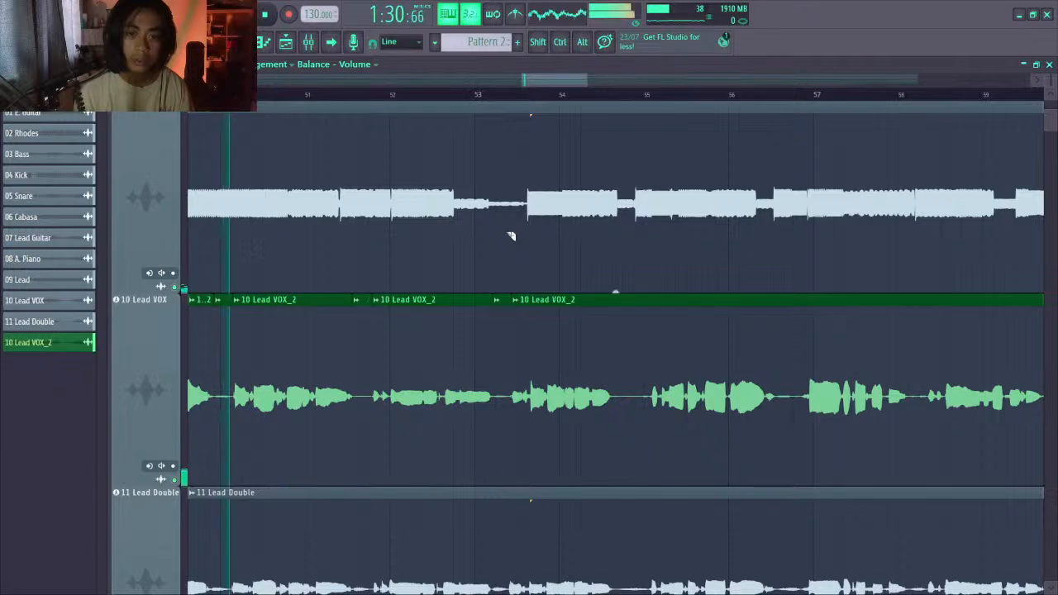
click(483, 95)
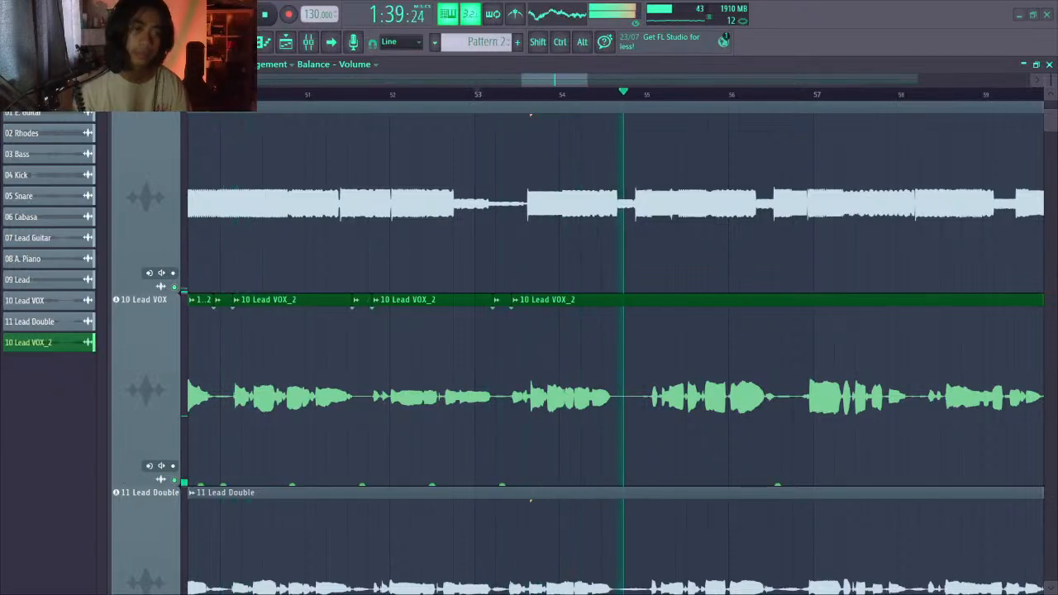
Audition 10 Lead VOX from bar 57, slice out the quiet gap near the middle of bar 61 and replay from bar 62
drag(558, 79, 588, 81)
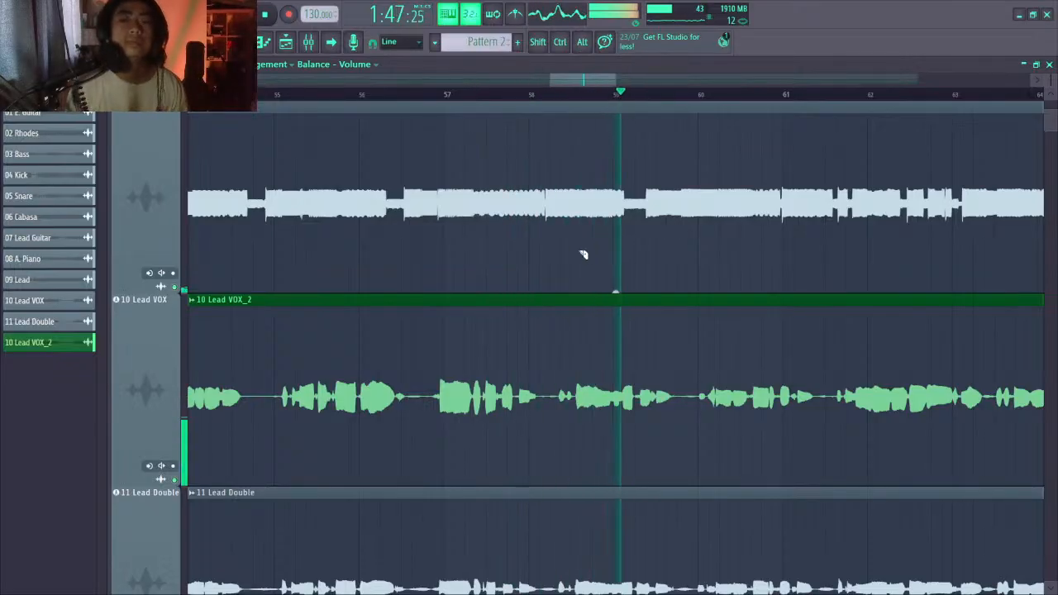
key(space)
click(464, 94)
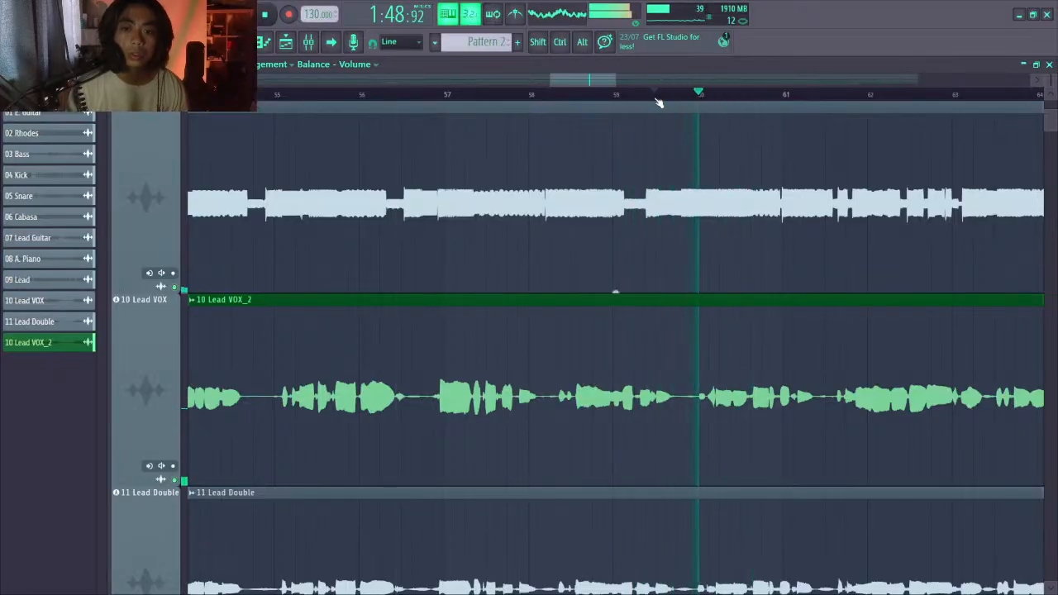
drag(585, 80, 609, 83)
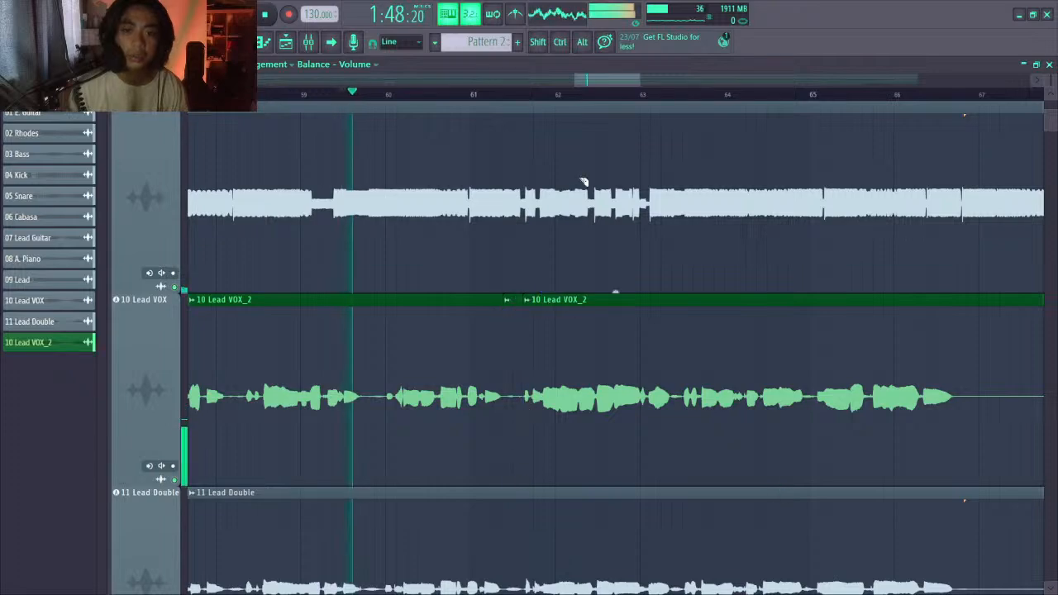
click(609, 91)
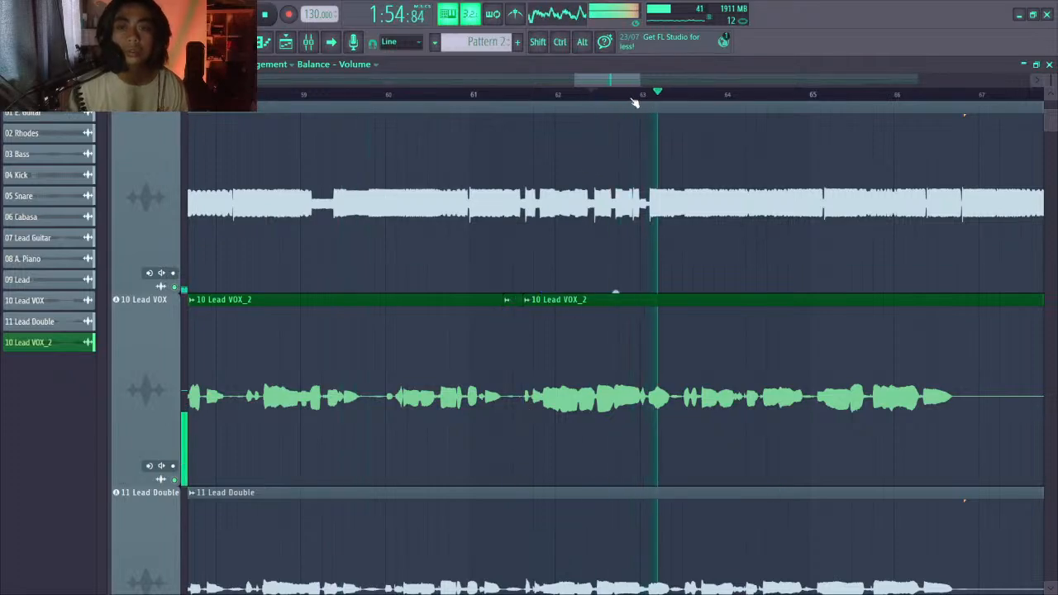
Listen through the later 10 Lead VOX section from the middle of bar 86 to check the gaps between its phrases
scroll(634, 103, down, 1)
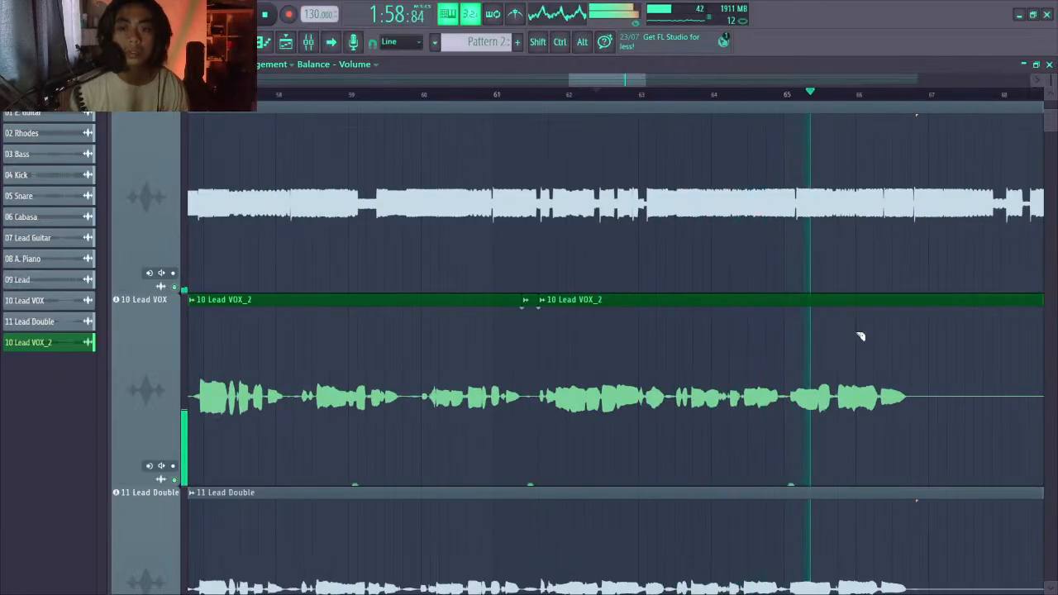
drag(623, 79, 793, 92)
click(472, 95)
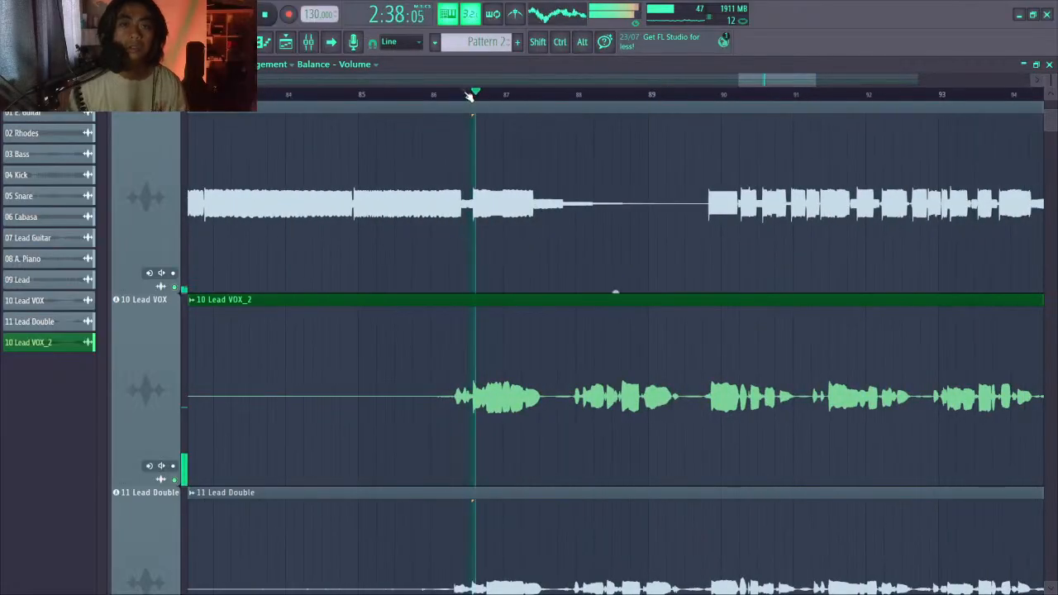
scroll(488, 94, down, 3)
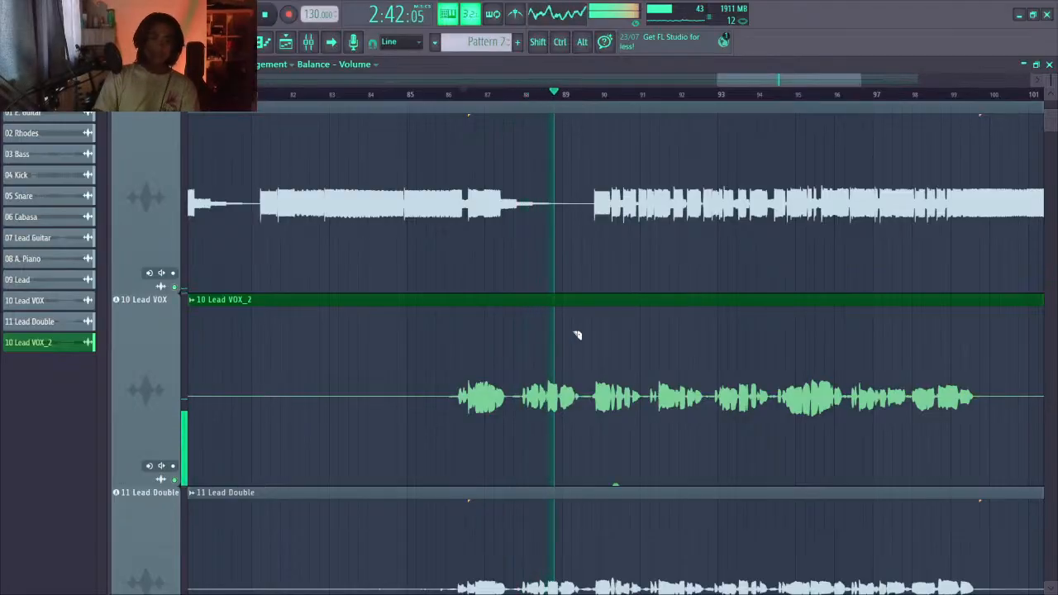
mouse_move(614, 292)
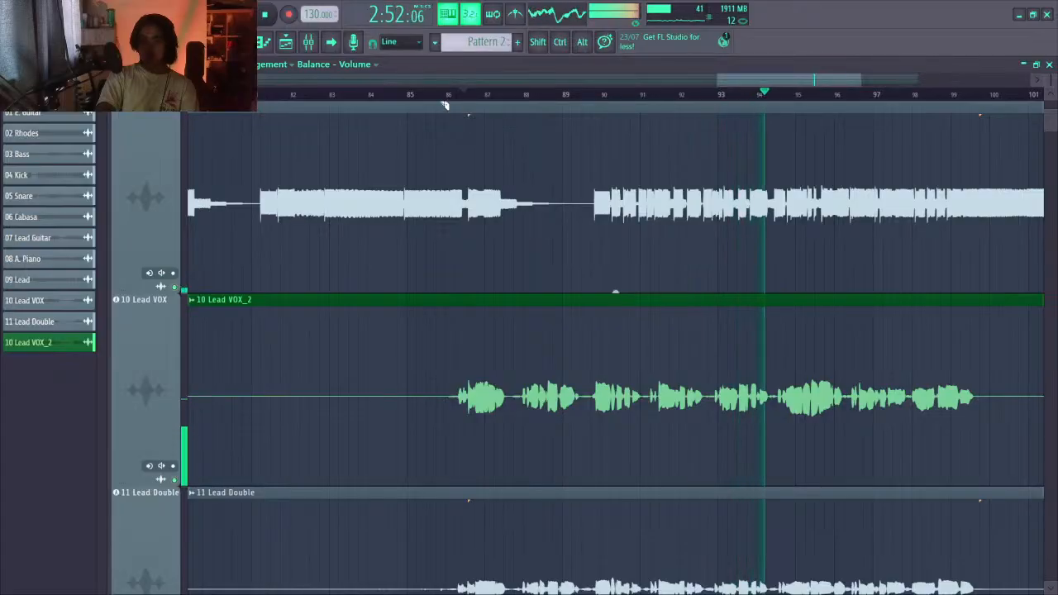
Play 10 Lead VOX from bar 86, slice out the quiet gap just before bar 88 and replay the passage
click(444, 99)
scroll(441, 101, up, 5)
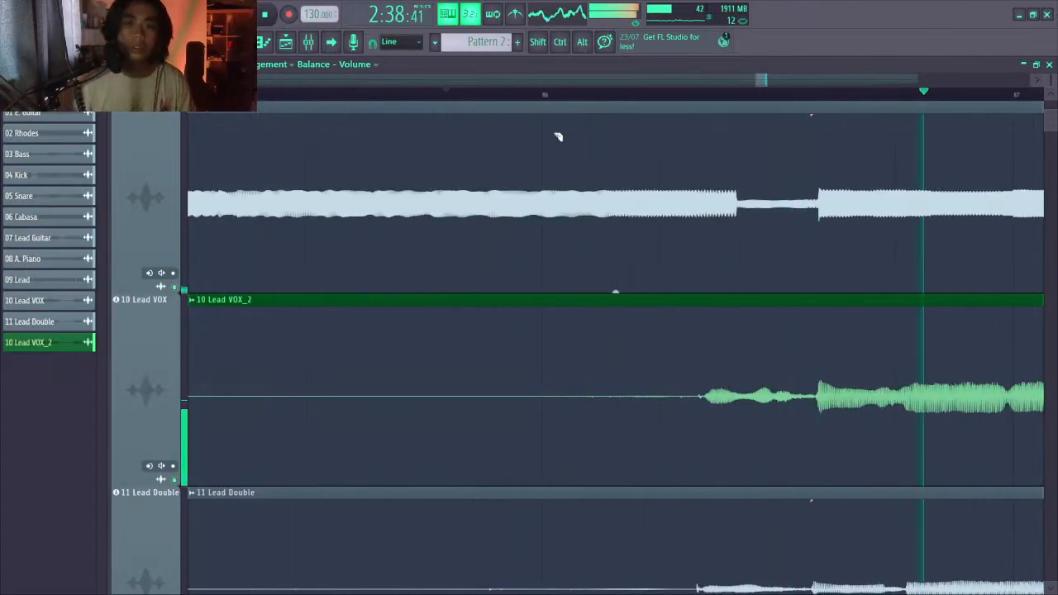
scroll(609, 94, down, 5)
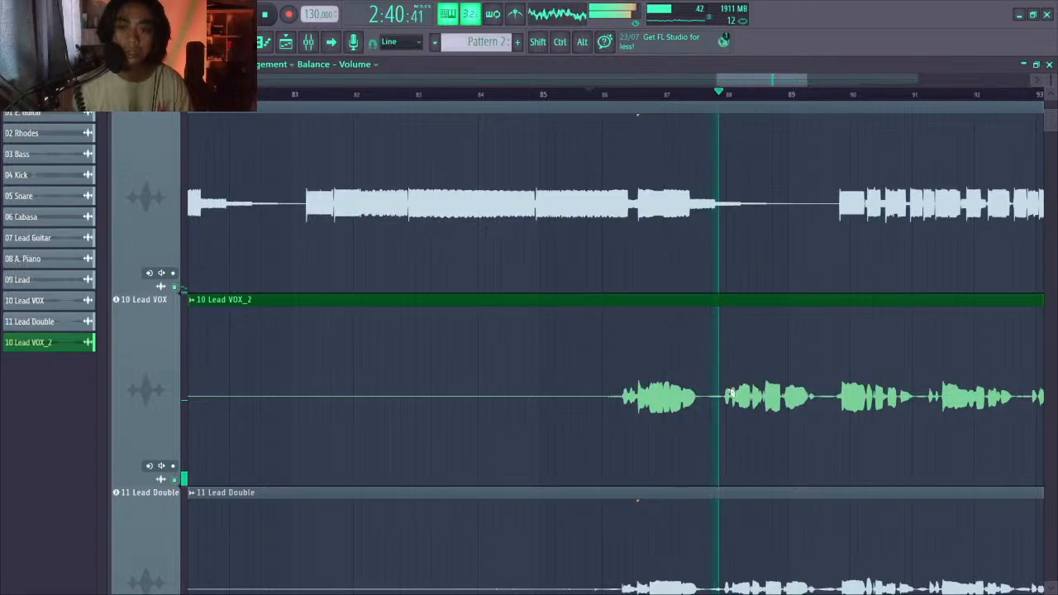
key(space)
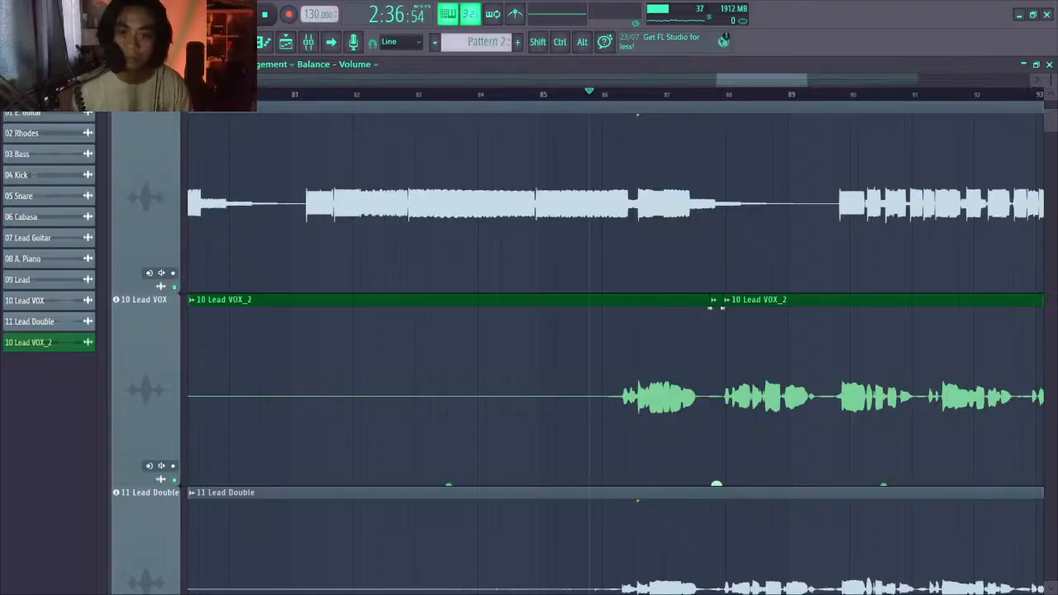
key(space)
Slice out the quiet 10 Lead VOX gap in the second half of bar 89
drag(755, 83, 786, 89)
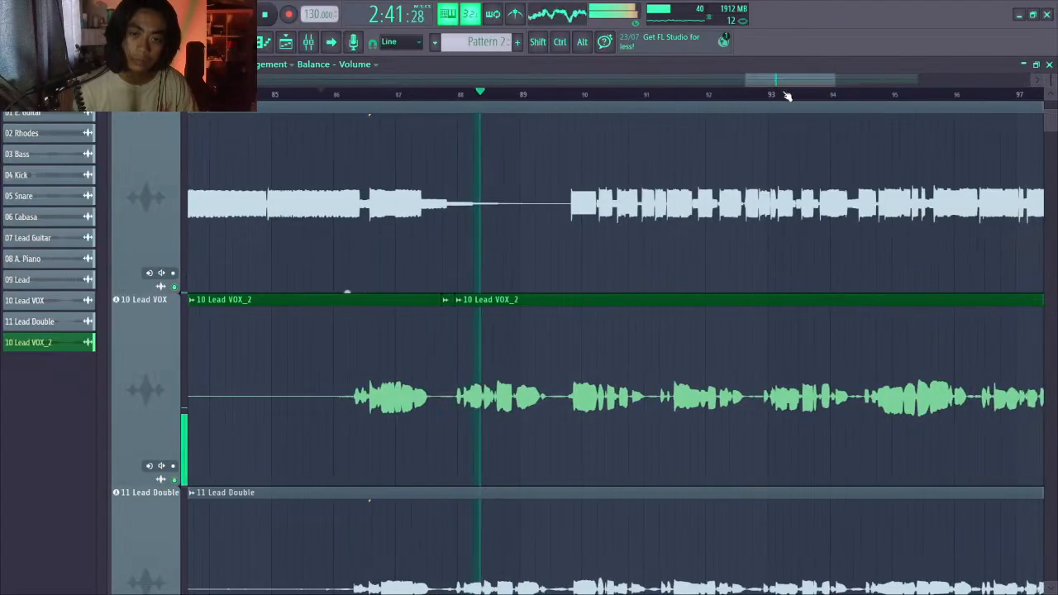
click(567, 409)
key(space)
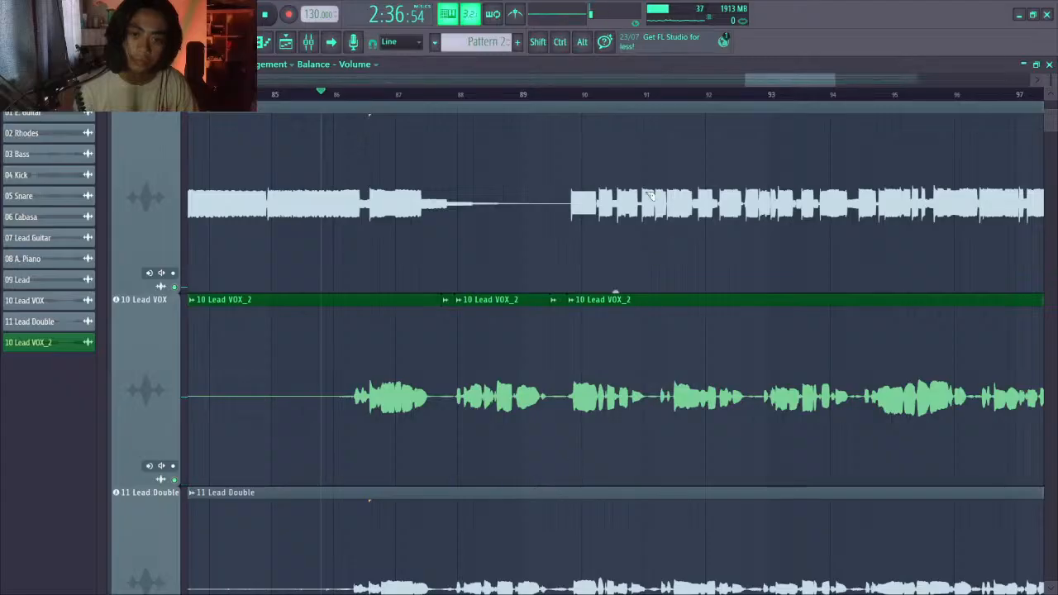
Audition 10 Lead VOX from bar 91 and slice out the quiet gaps in bars 91, 92 and 94
click(648, 98)
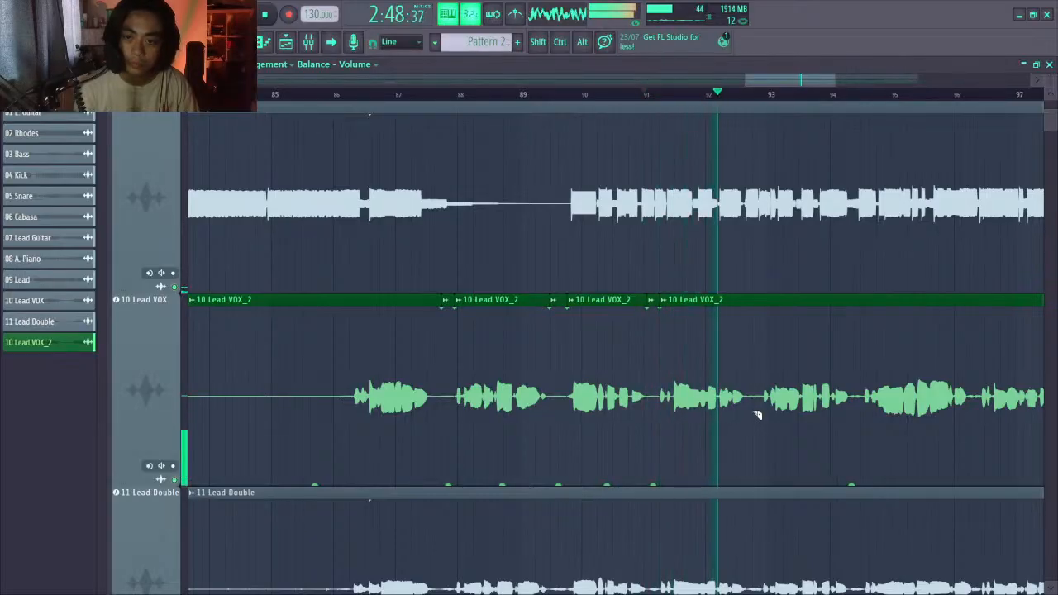
key(space)
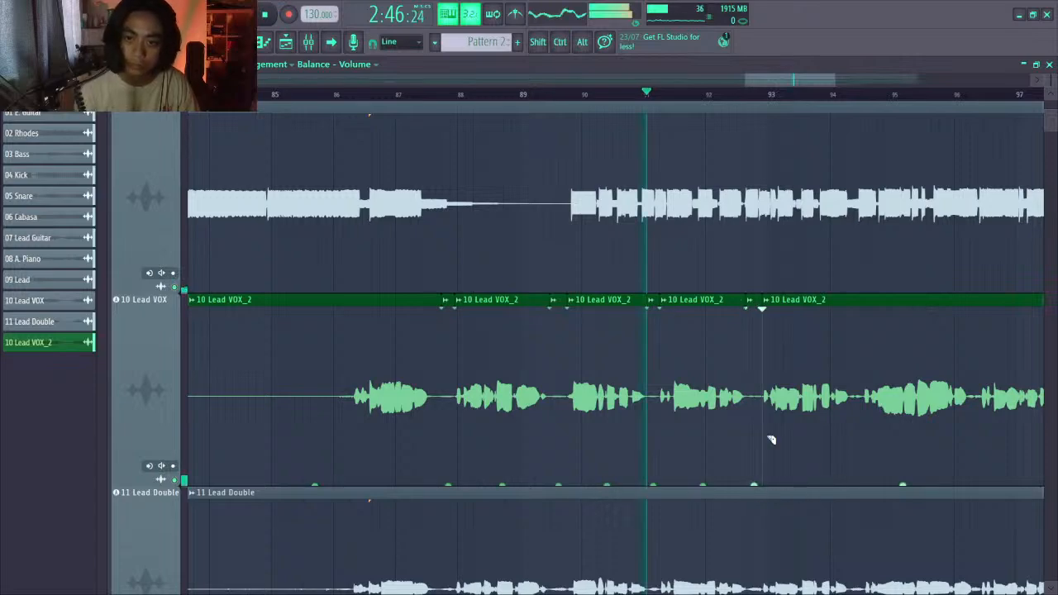
drag(800, 80, 832, 93)
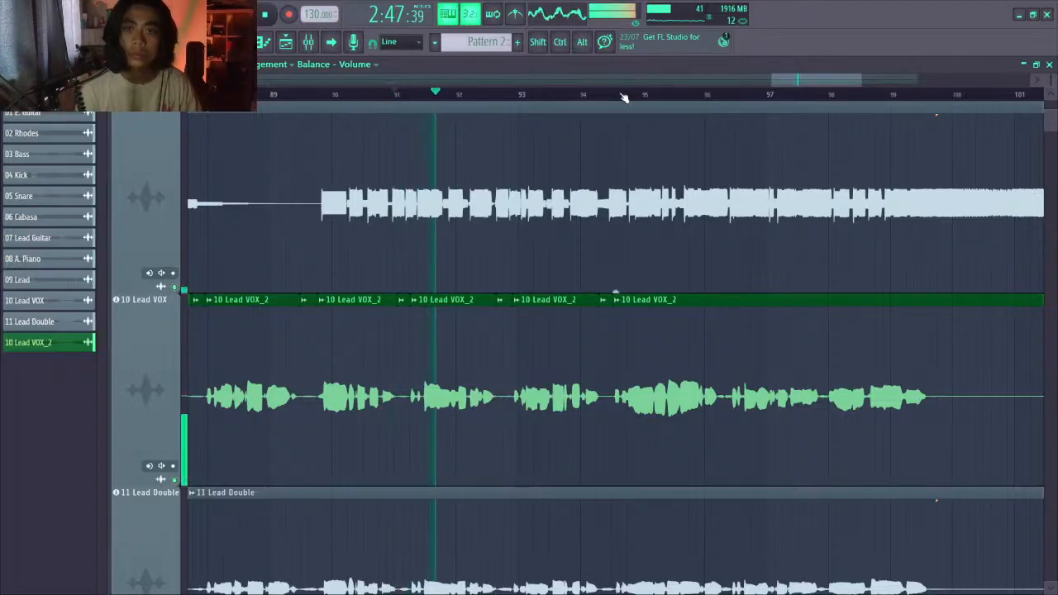
Replay from the middle of bar 94 and slice out the quiet 10 Lead VOX gaps in bar 96 and just before bar 98
click(626, 95)
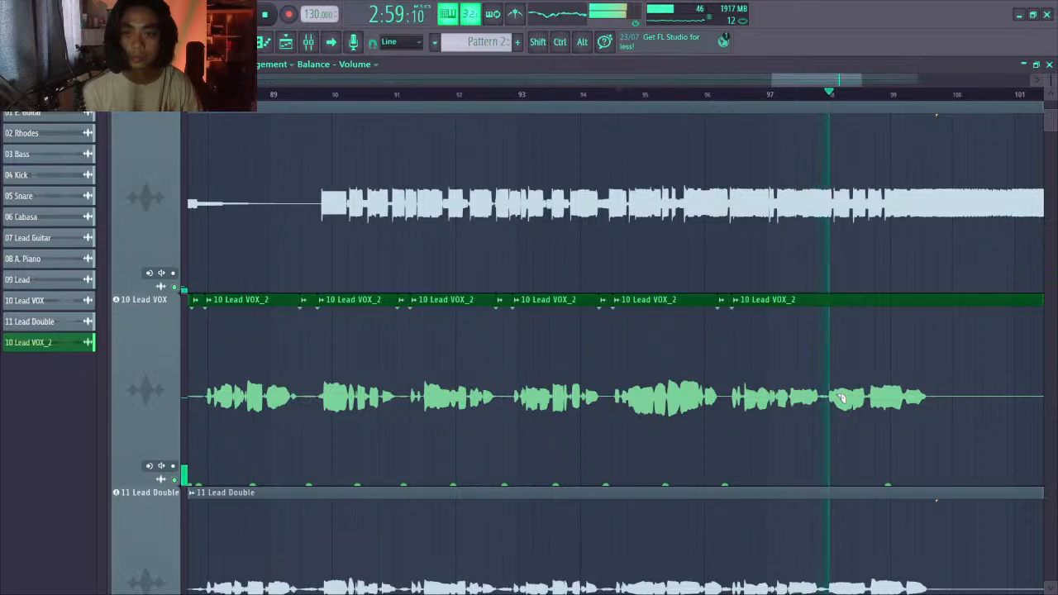
key(space)
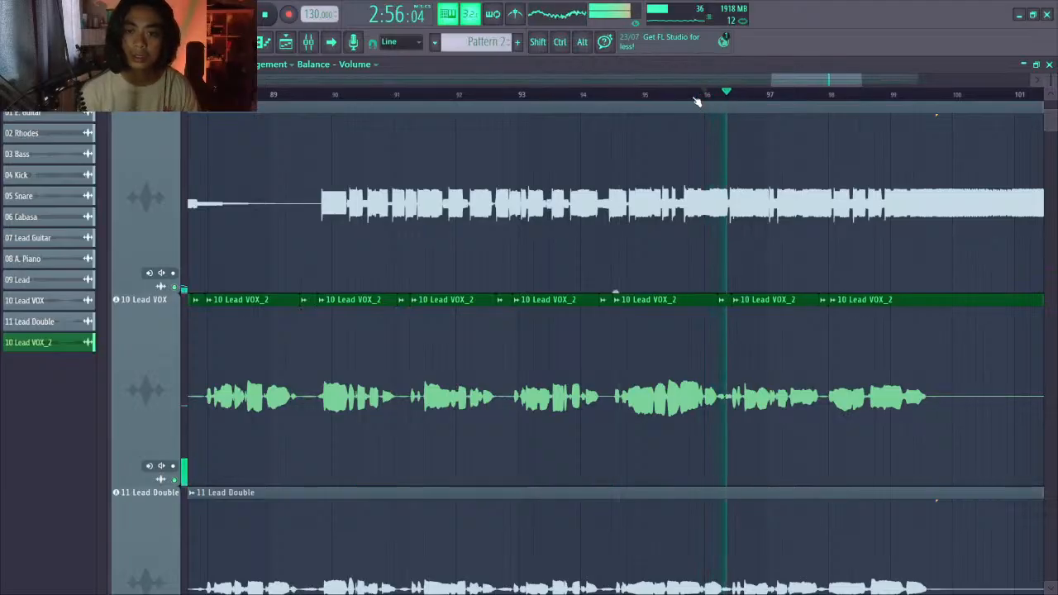
Listen back to the sliced 10 Lead VOX section from bars 95, 94 and 97 to check the lowered gaps
click(662, 93)
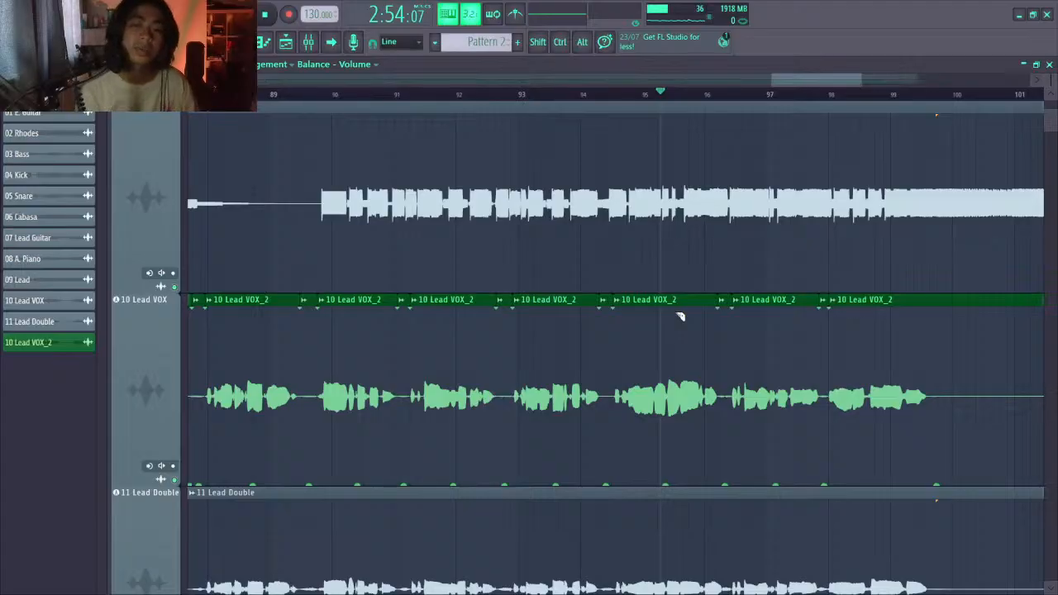
drag(664, 94, 580, 97)
key(space)
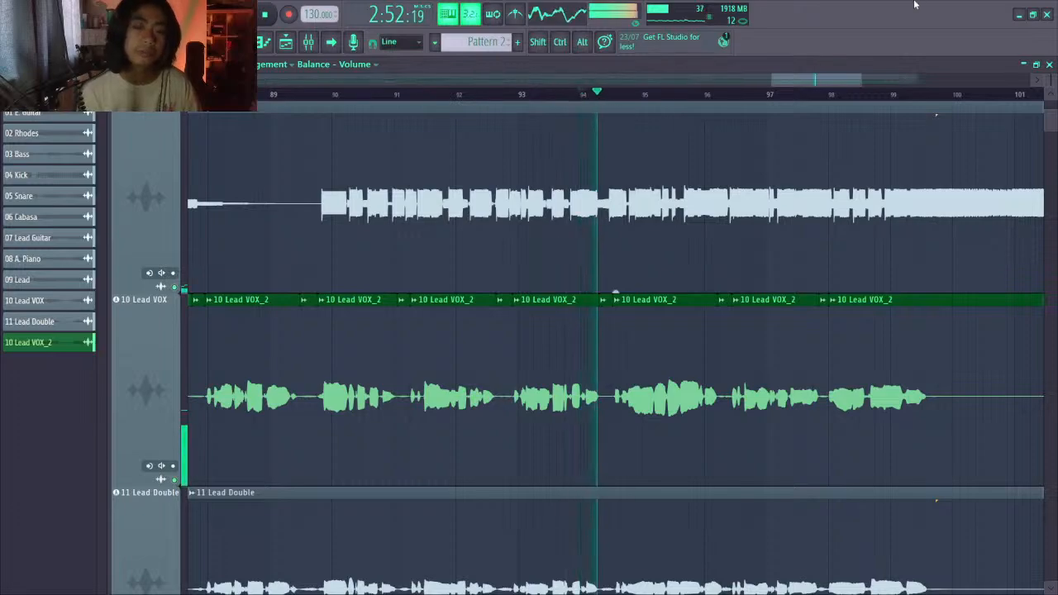
key(space)
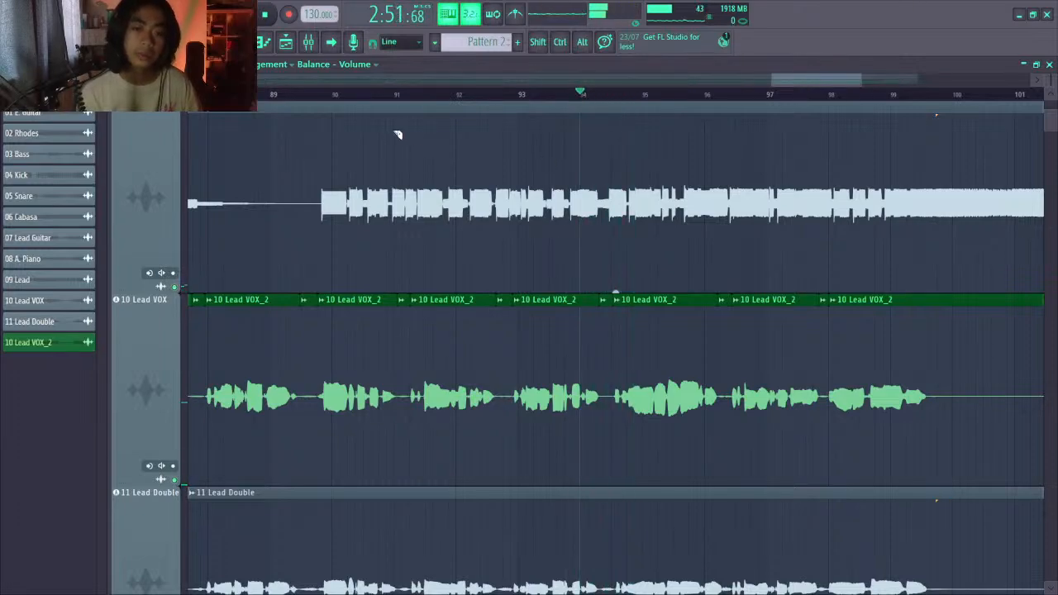
click(811, 104)
key(space)
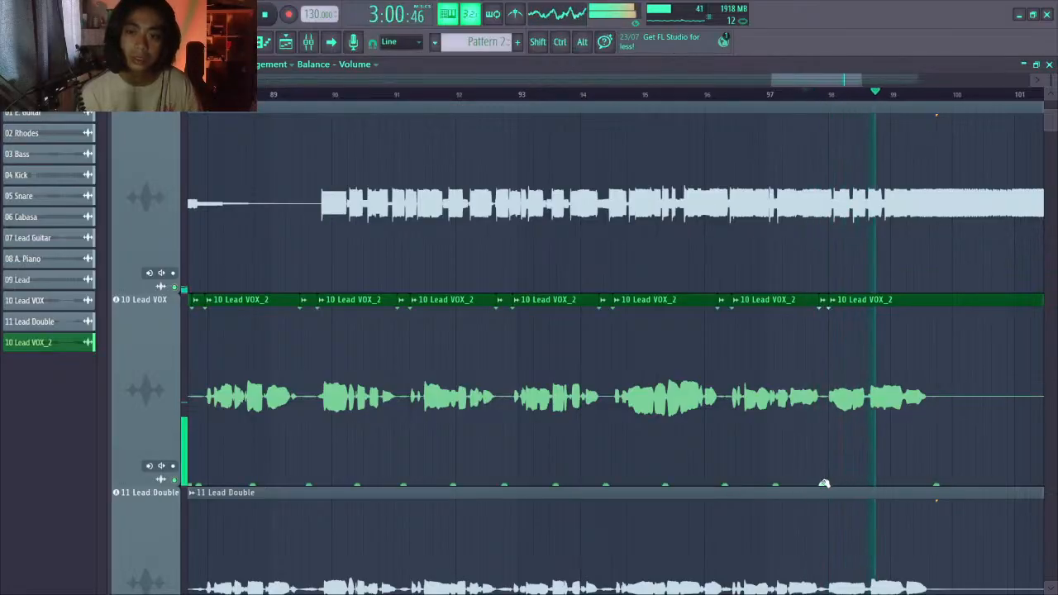
key(space)
key(space)
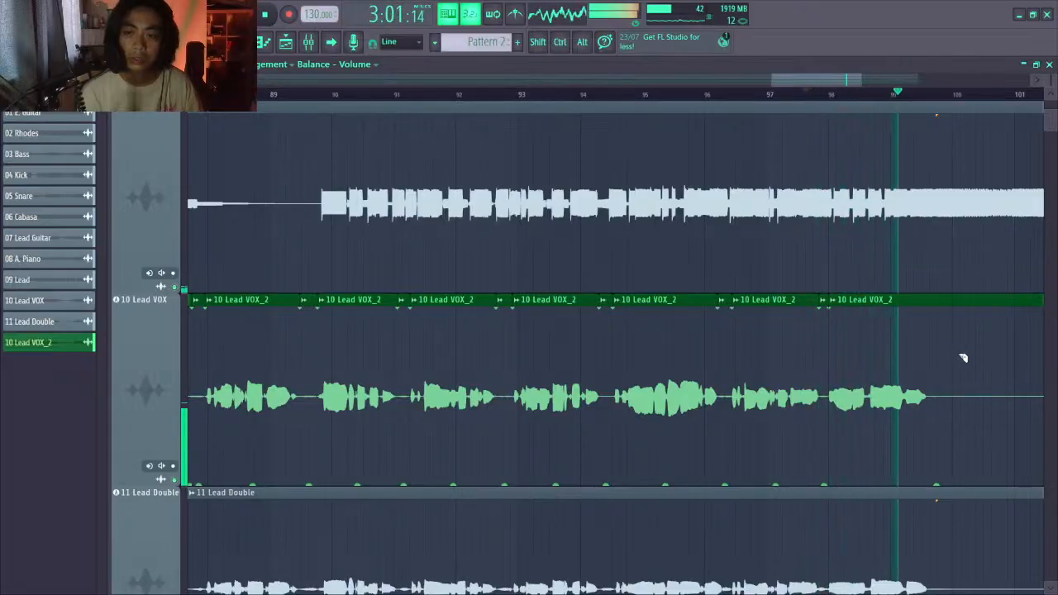
Look over the whole vocal arrangement and audition the opening lead vocal from just before its first phrase
scroll(685, 99, down, 3)
scroll(687, 99, down, 4)
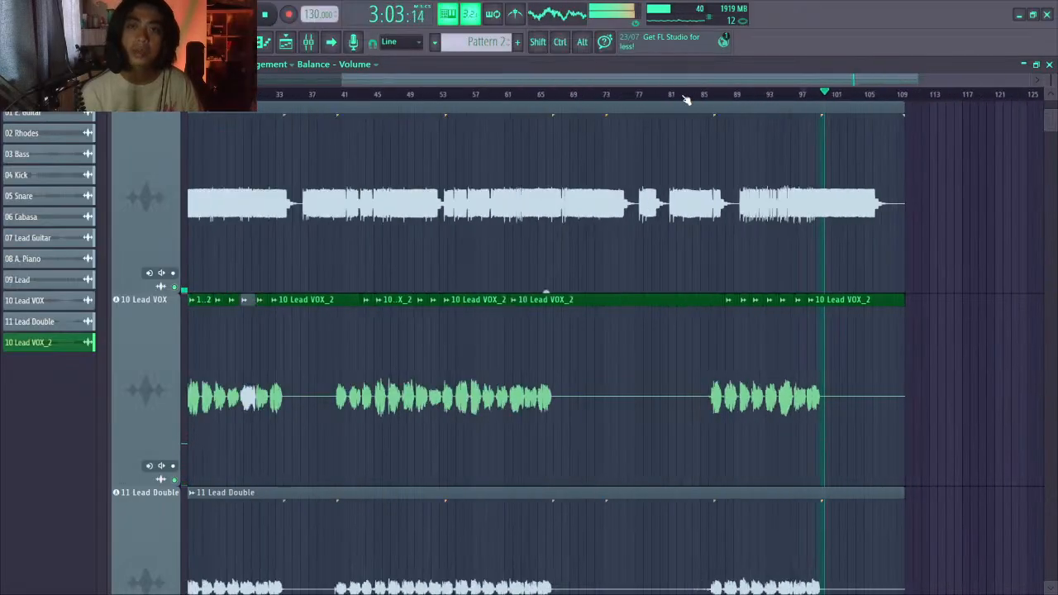
scroll(294, 96, up, 1)
scroll(258, 218, up, 8)
scroll(258, 218, down, 7)
scroll(259, 217, down, 5)
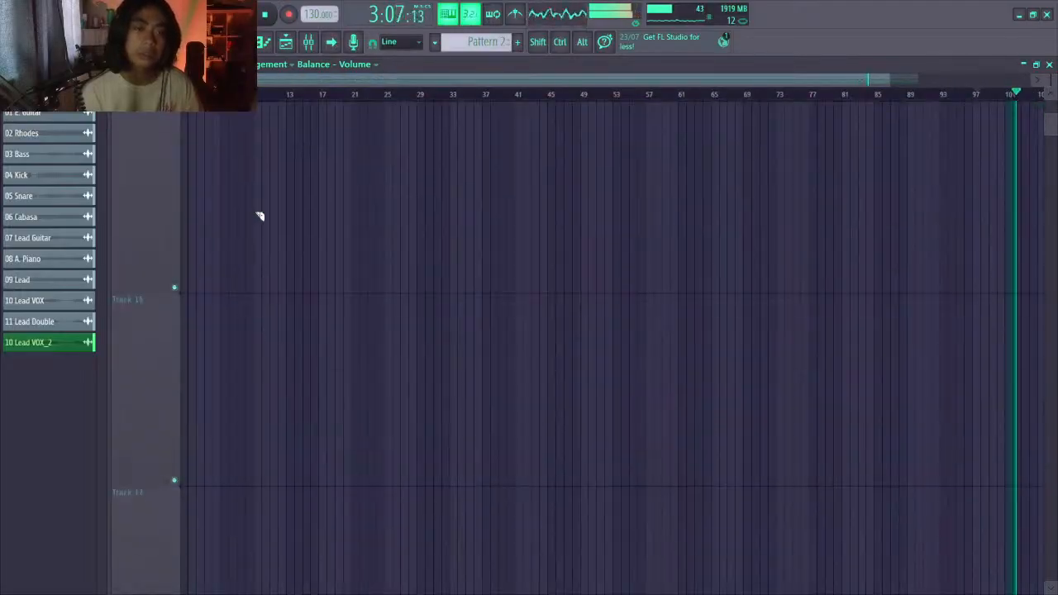
scroll(273, 248, up, 4)
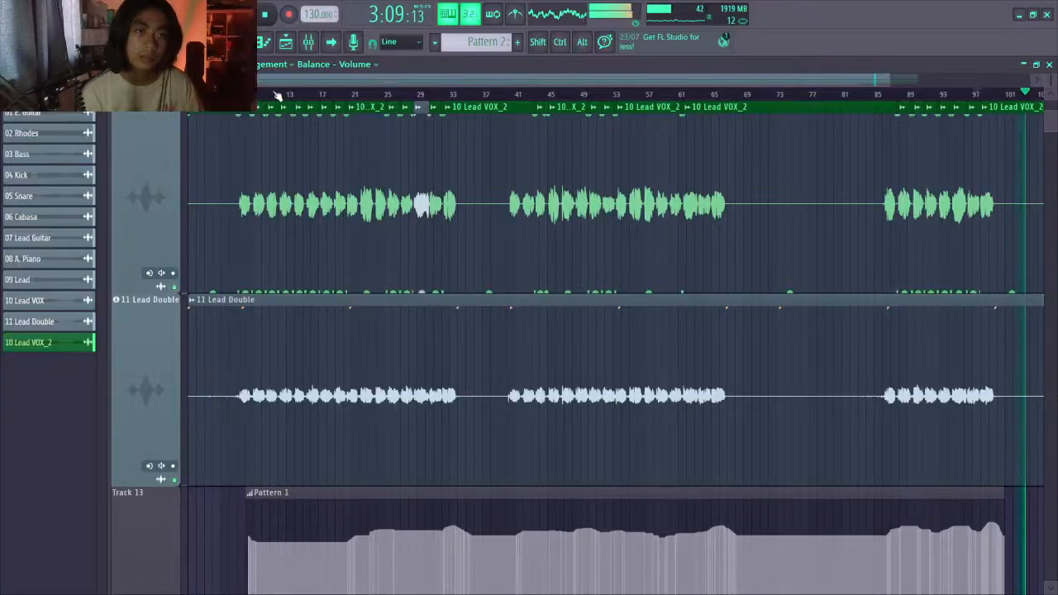
key(space)
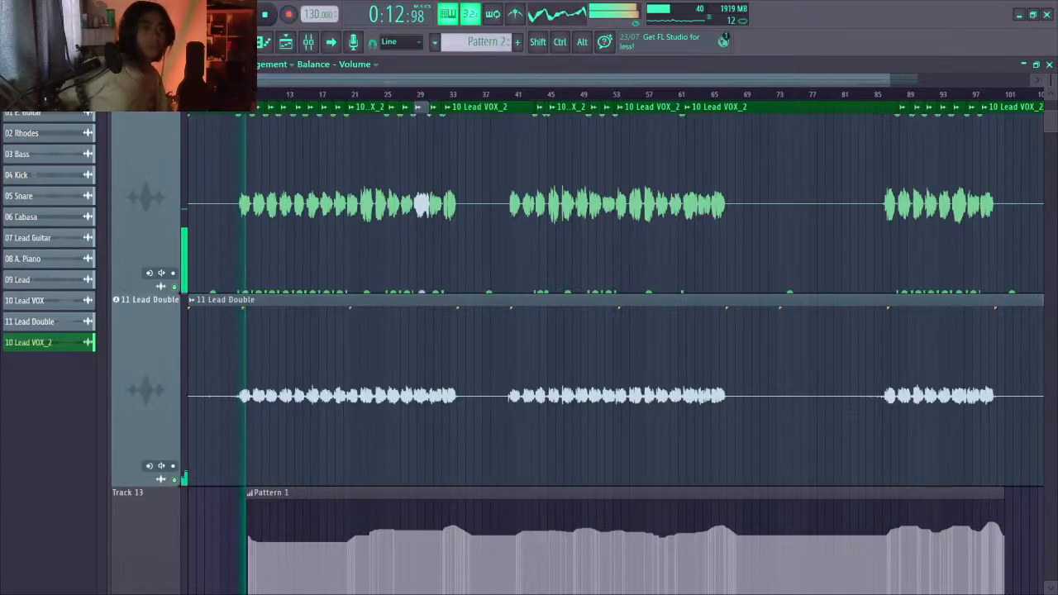
key(space)
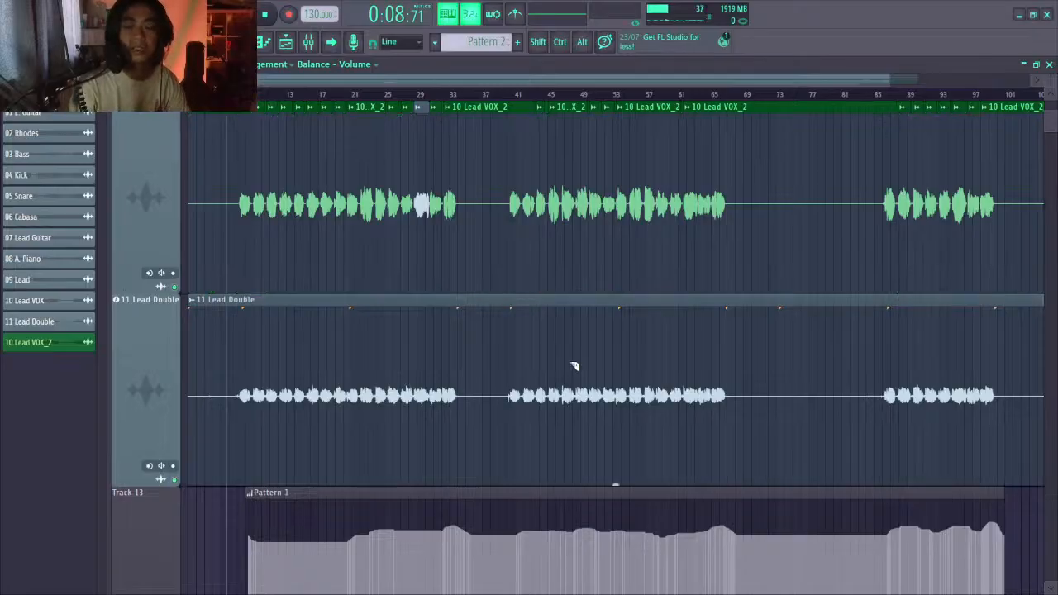
Listen to the song from the very beginning through the first vocal phrases
key(alt)
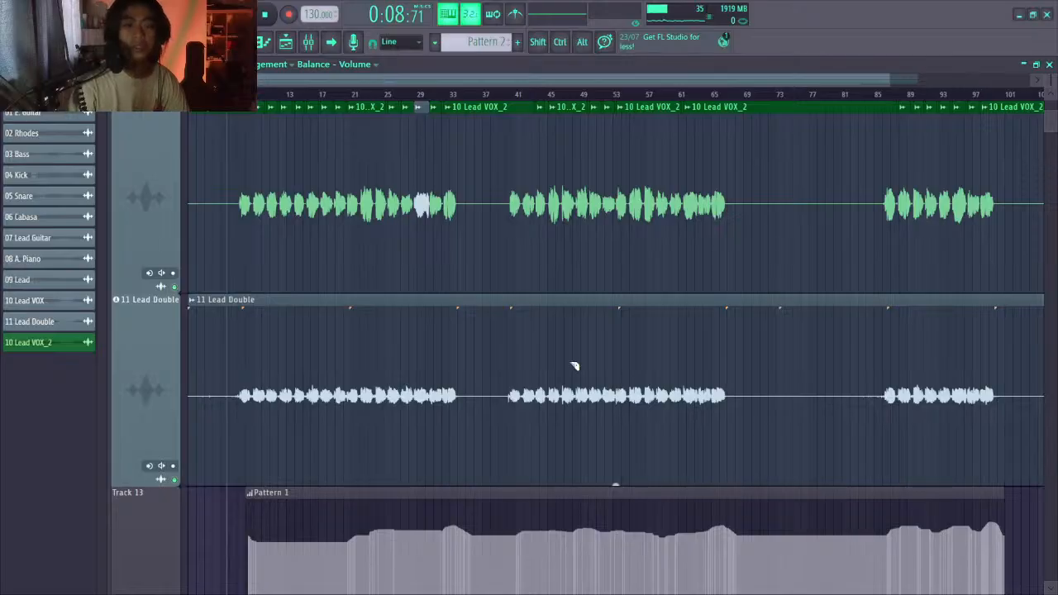
scroll(552, 355, down, 2)
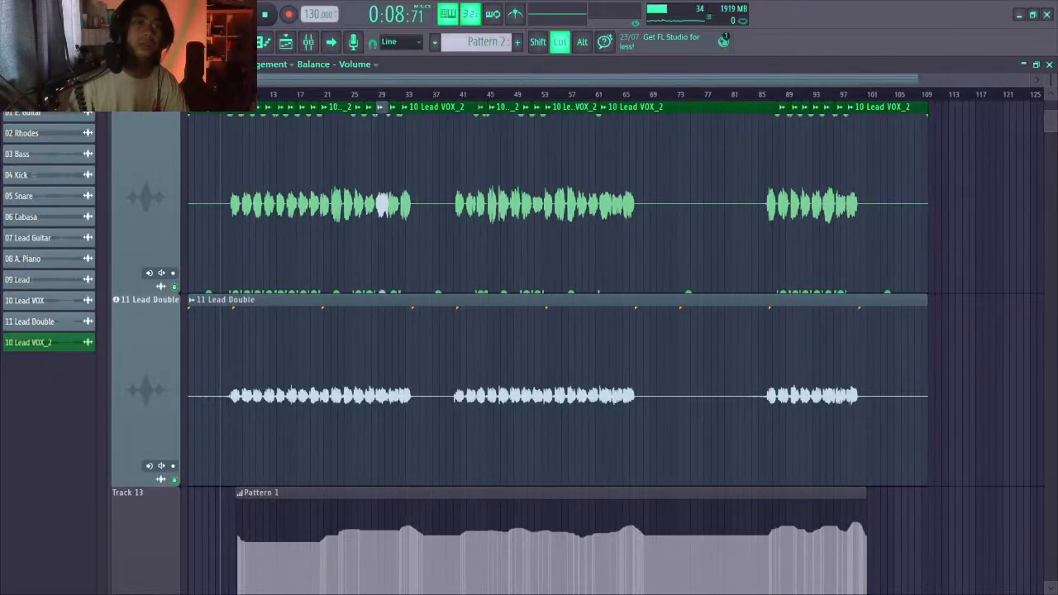
click(189, 95)
key(space)
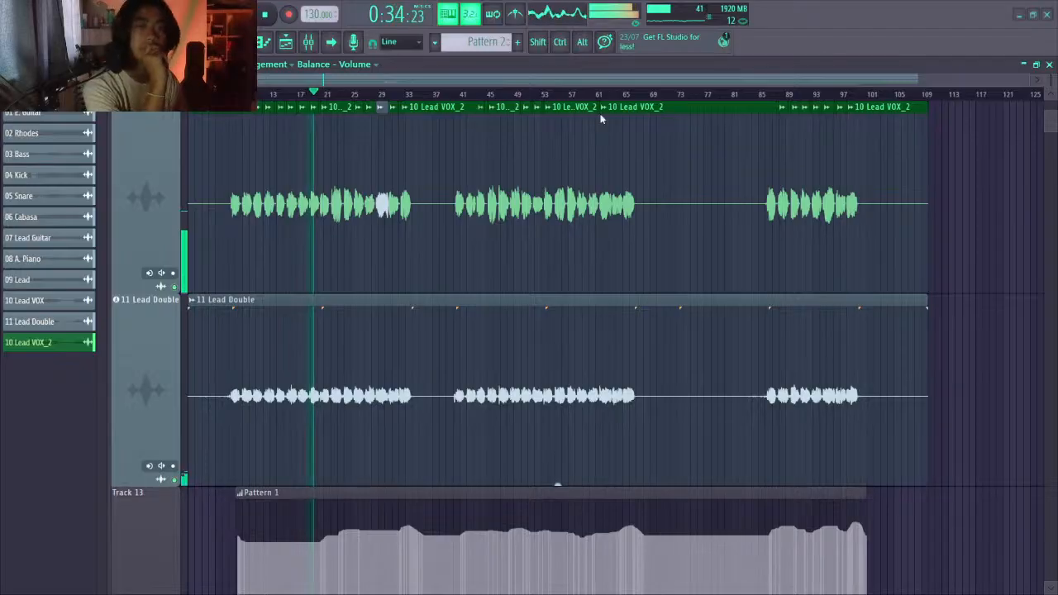
key(space)
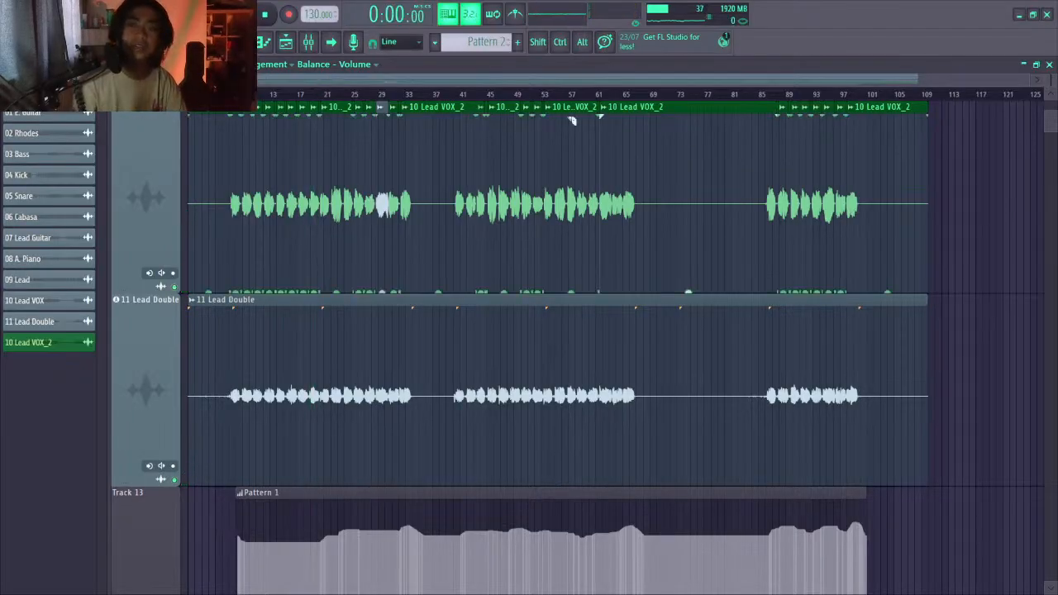
Show the mixer and select the Master track to view its effects chain
click(304, 38)
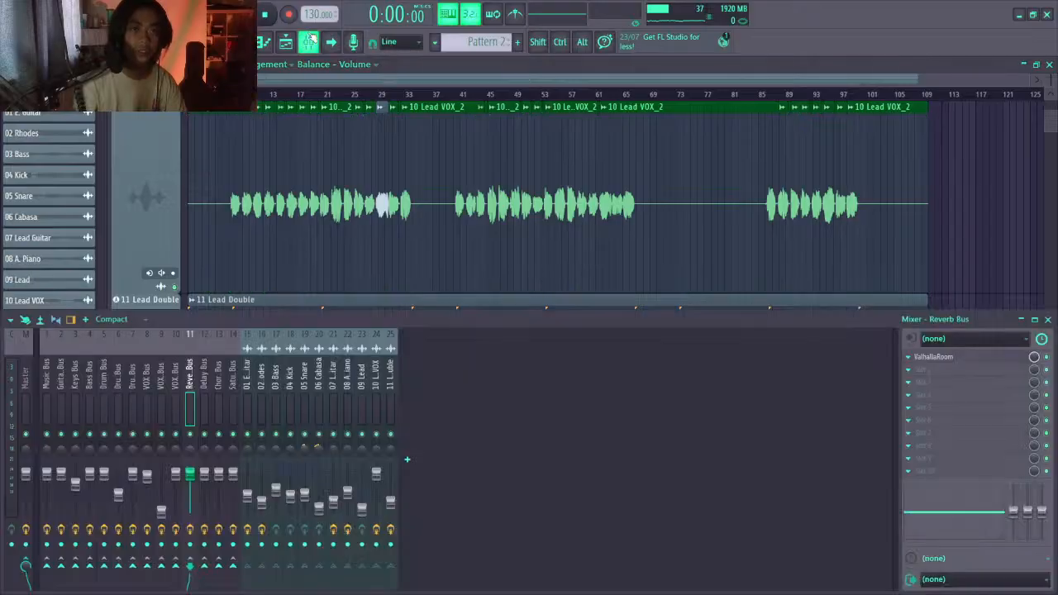
click(36, 369)
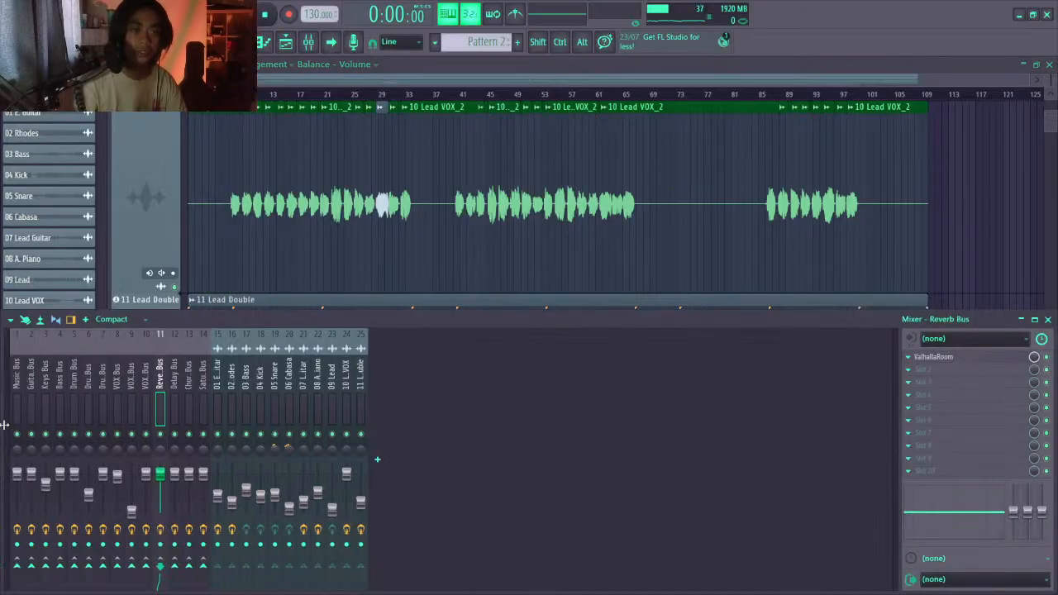
click(4, 425)
click(27, 370)
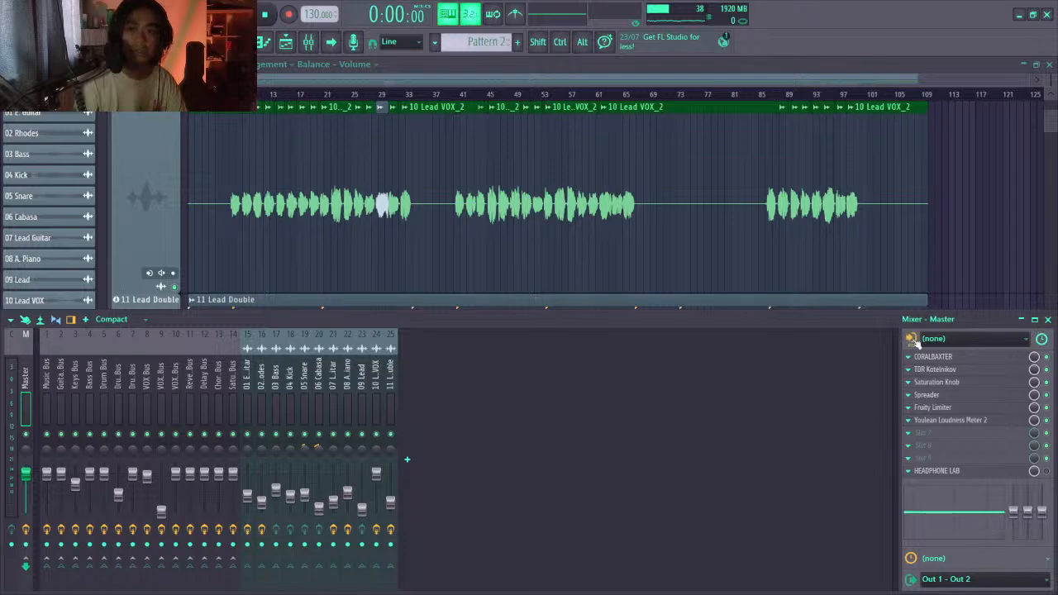
Check Fruity Limiter, Youlean Loudness Meter 2 and Spreader on the Master track and return to the playlist
click(949, 408)
click(987, 409)
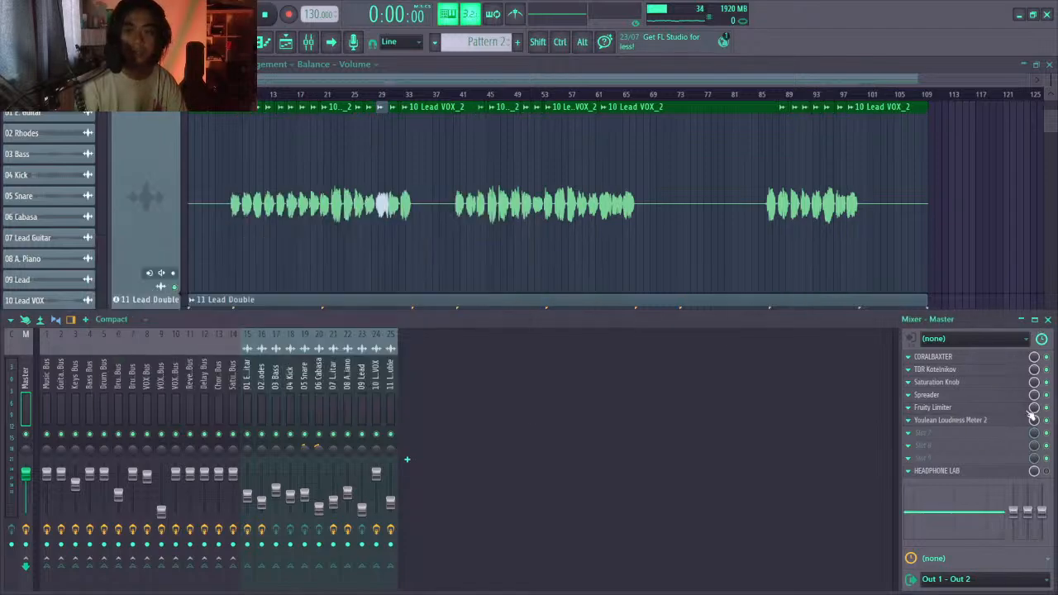
click(985, 410)
click(978, 423)
click(950, 417)
click(926, 396)
click(501, 238)
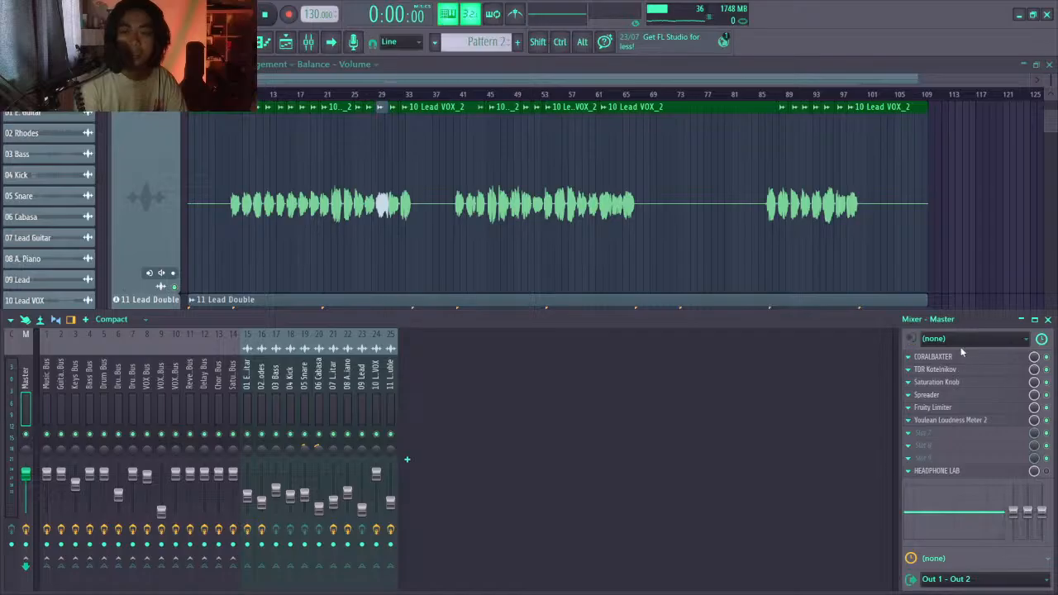
key(F9)
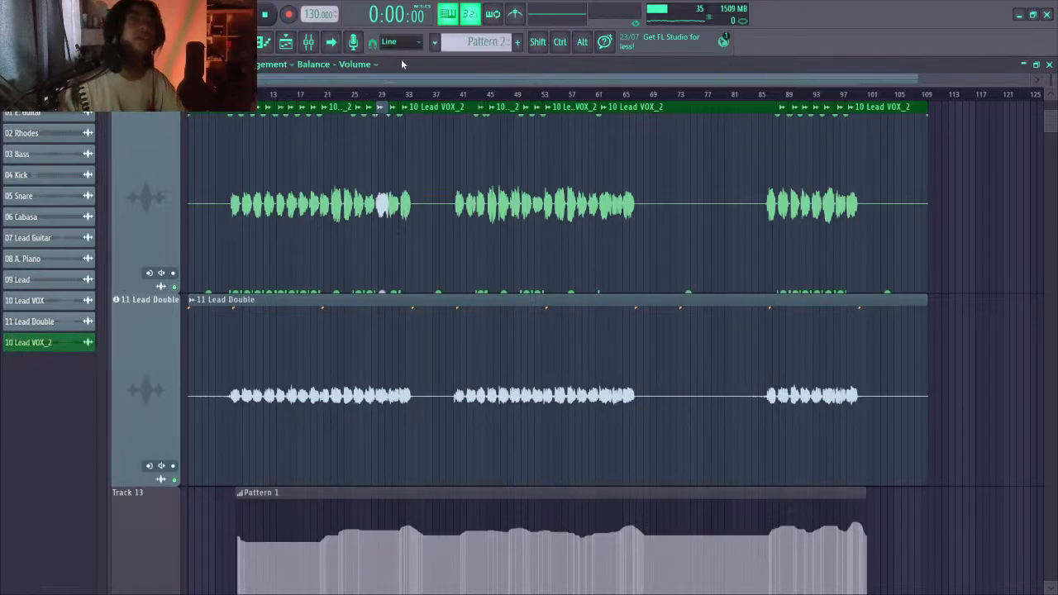
click(308, 42)
click(307, 42)
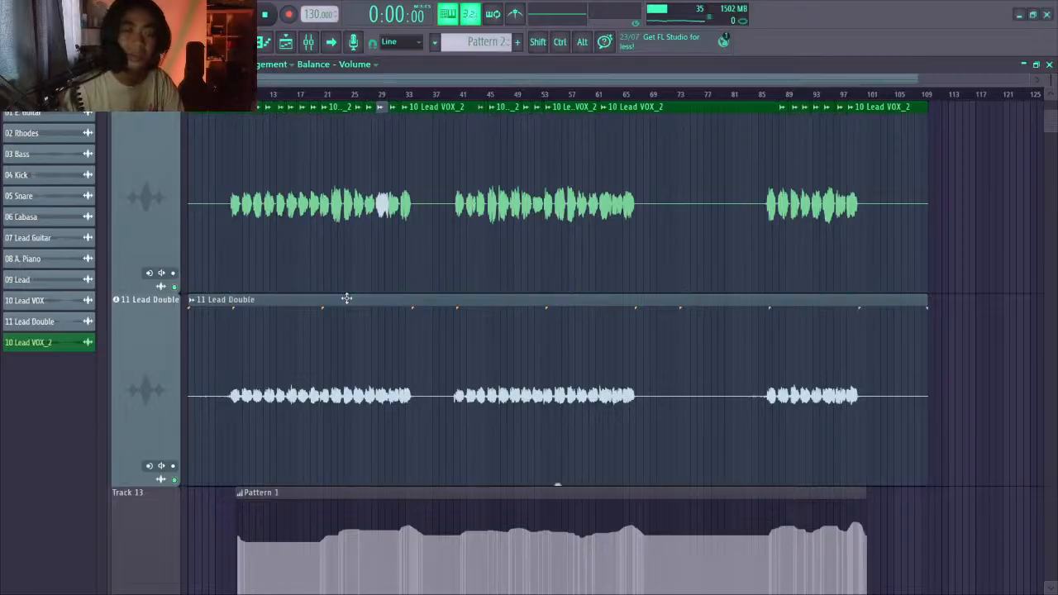
Audition the lead vocal from just before the highlighted clip near bar 29
click(379, 94)
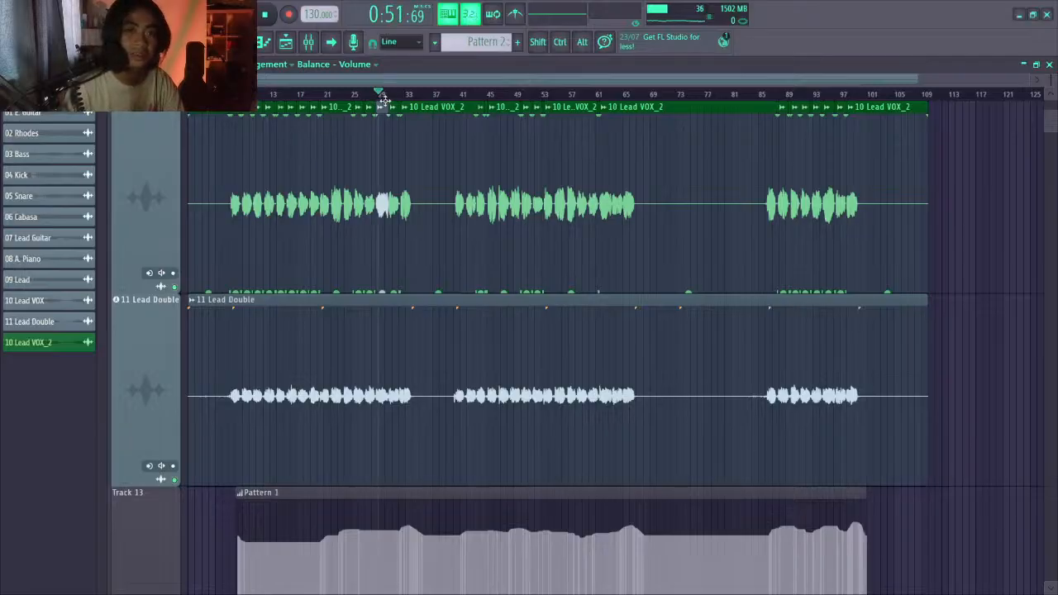
click(310, 94)
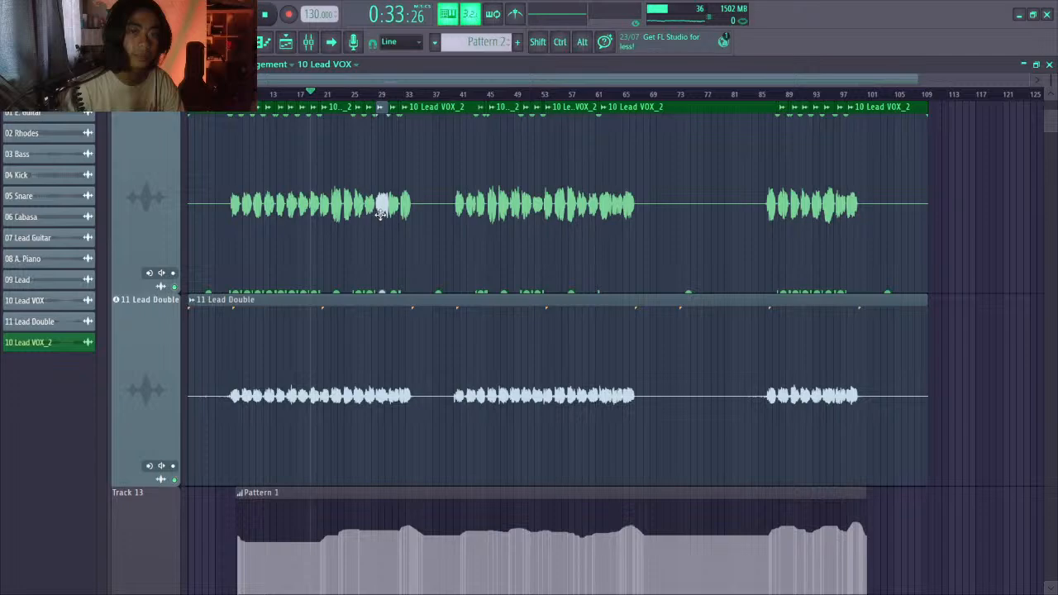
click(372, 96)
key(space)
scroll(373, 95, up, 3)
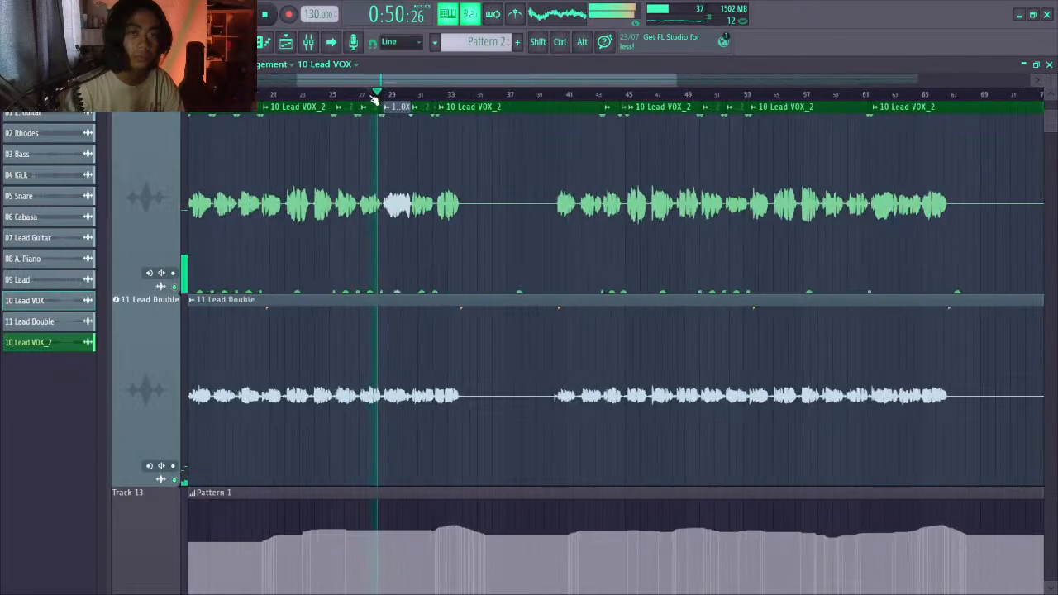
scroll(373, 95, down, 2)
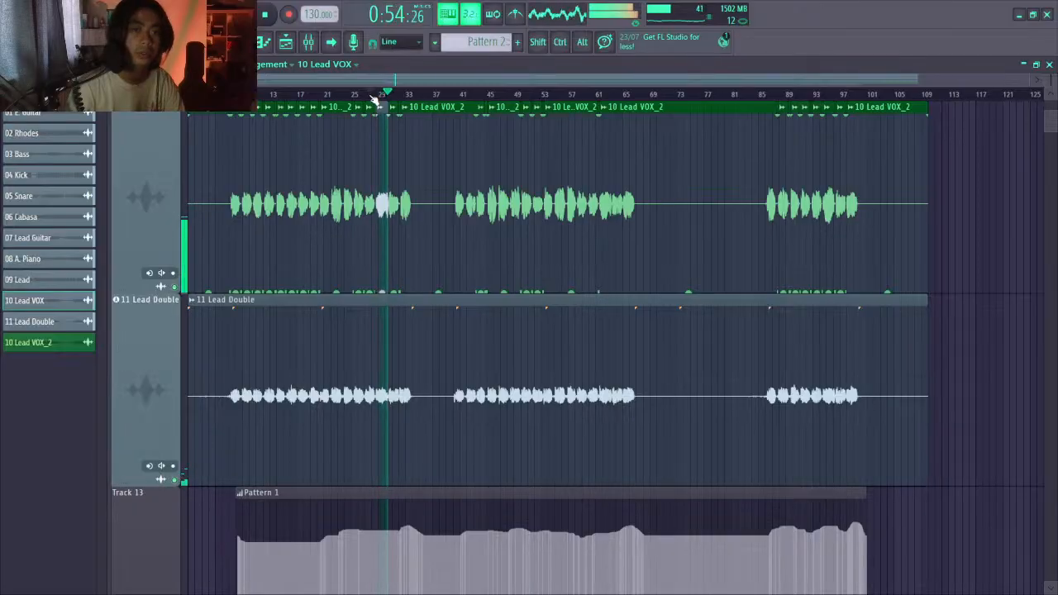
Stop playback and check the Fruity Limiter and Spreader settings on the Master track
key(space)
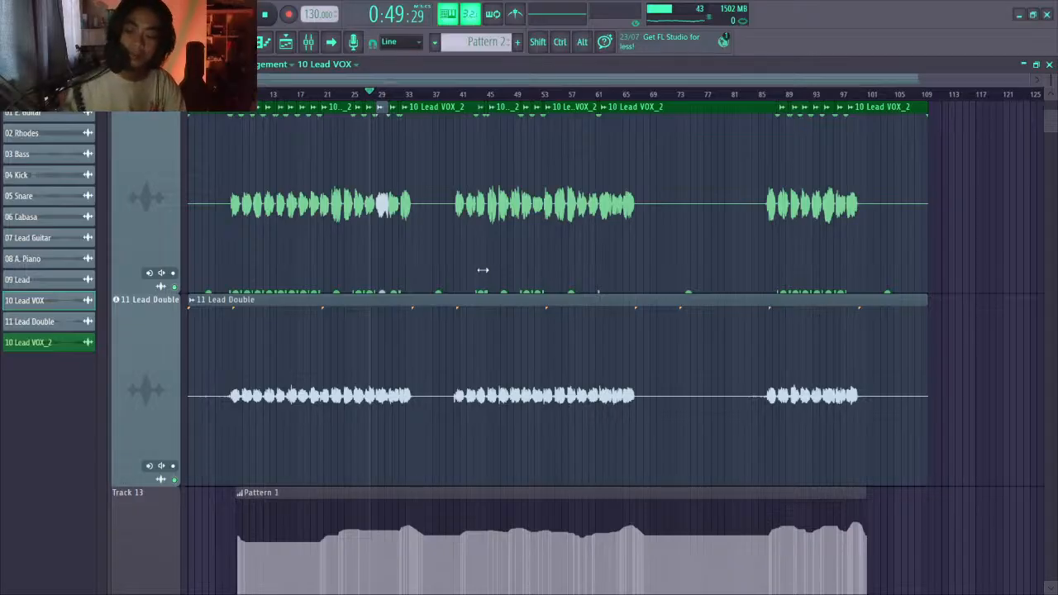
click(307, 41)
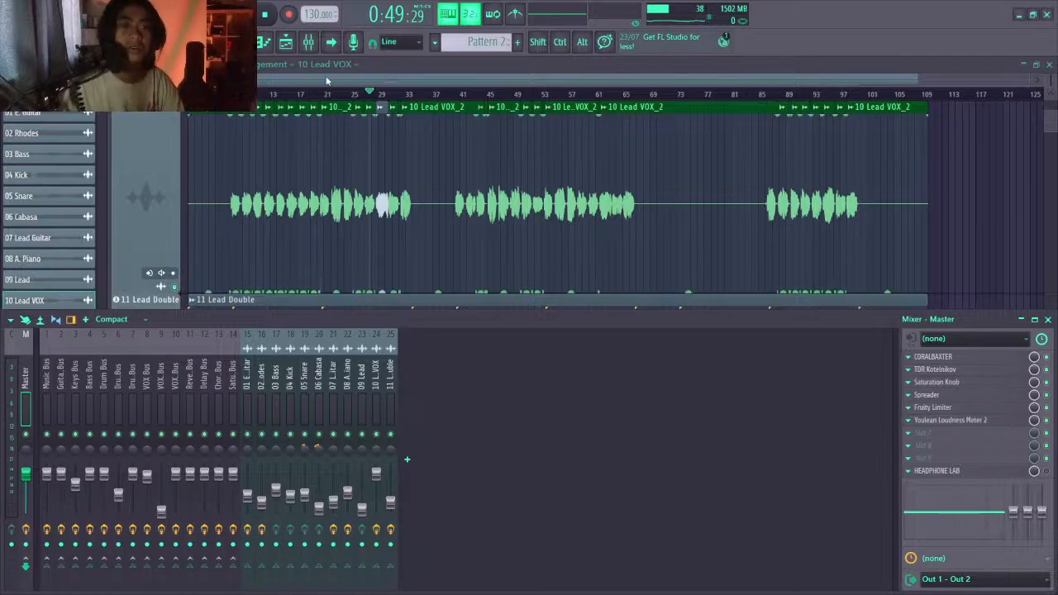
click(955, 408)
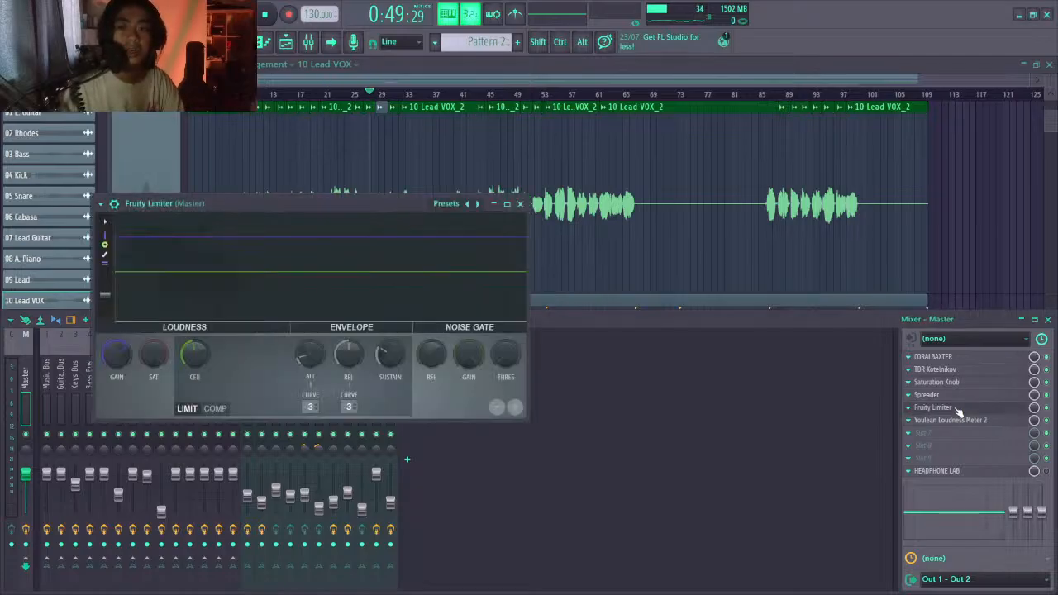
click(520, 203)
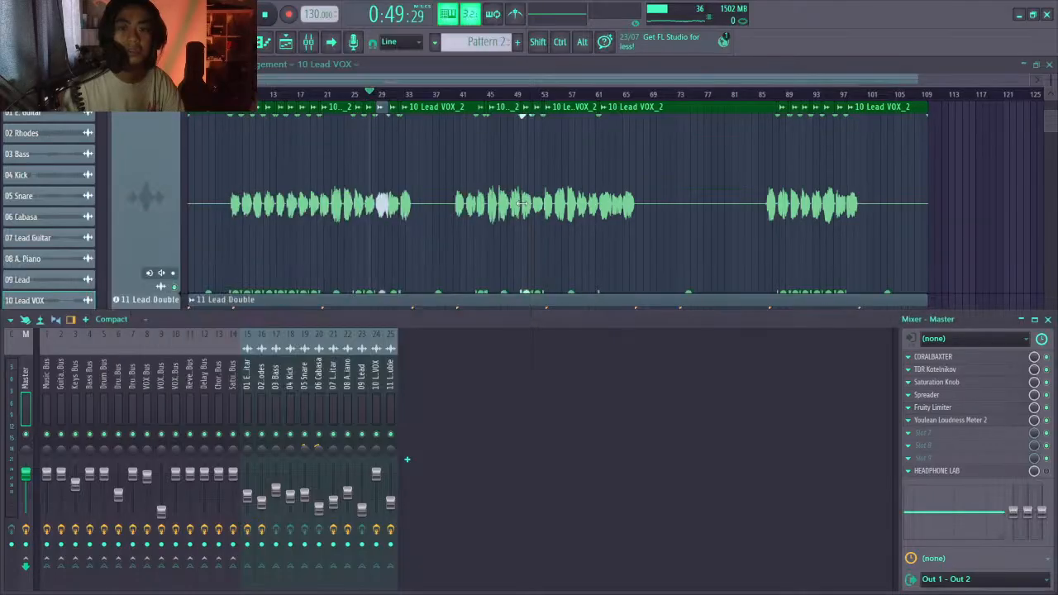
click(937, 394)
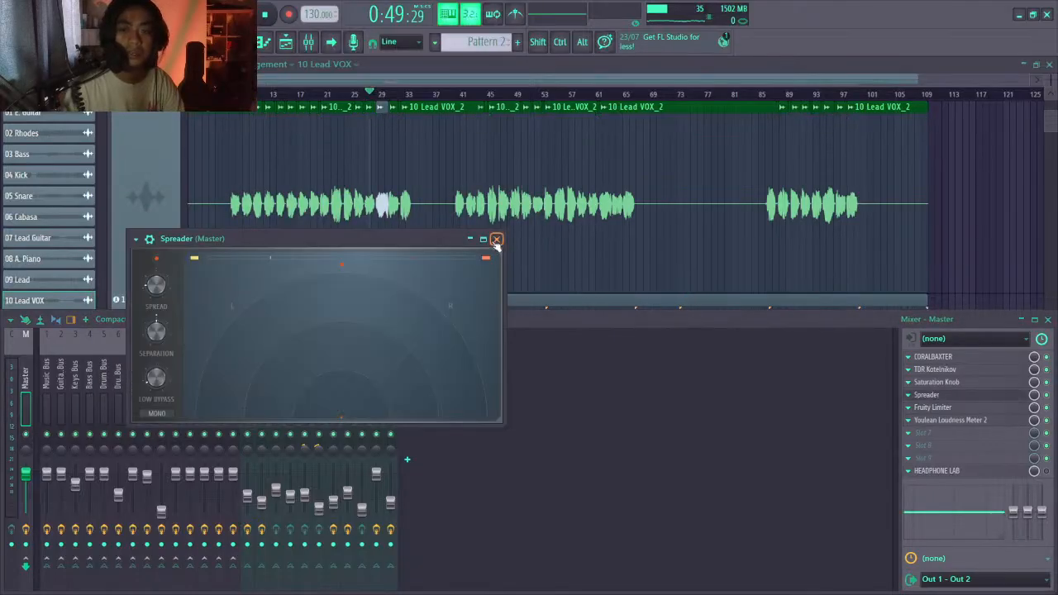
click(496, 240)
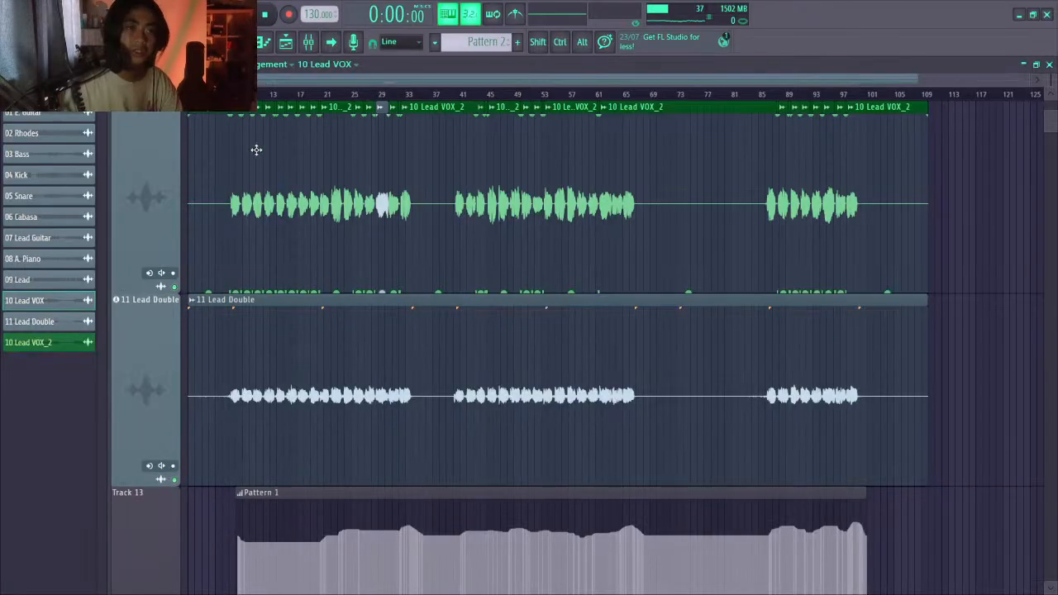
Return the playhead to the start of the song and select the Master track in the mixer
drag(216, 94, 187, 94)
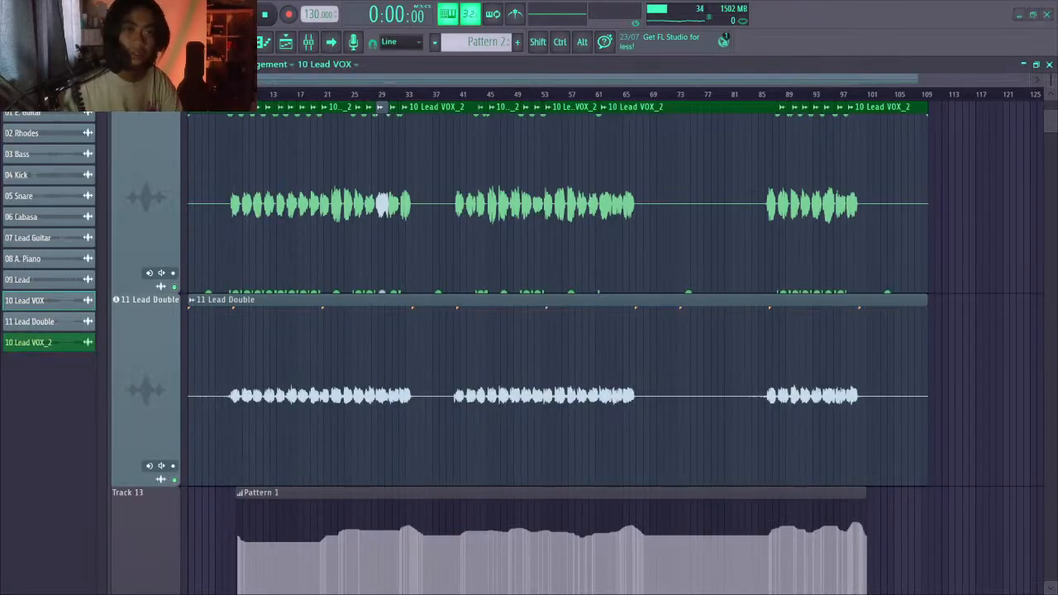
click(307, 42)
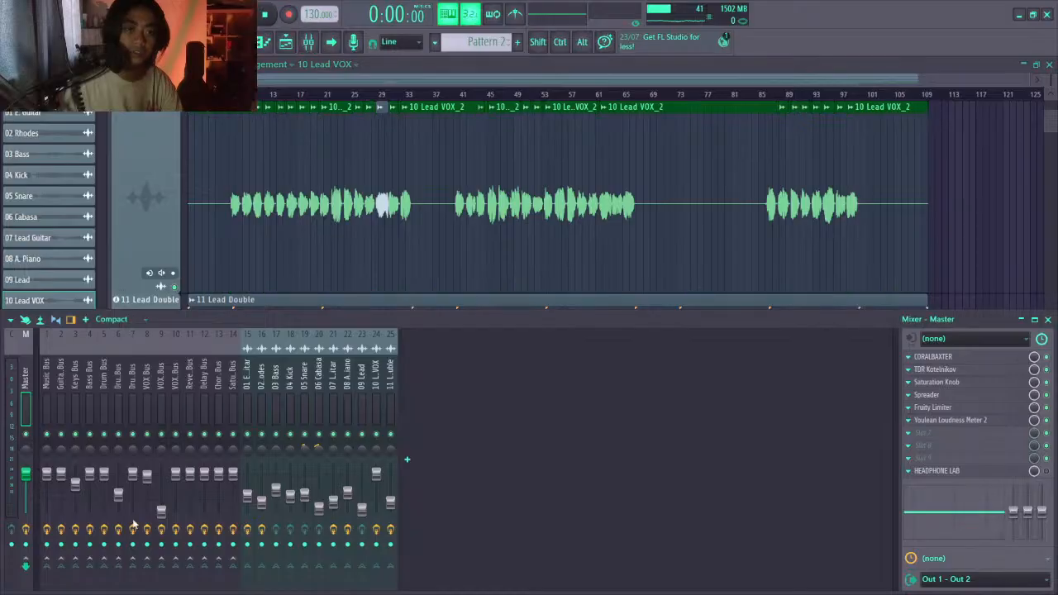
click(48, 406)
click(31, 379)
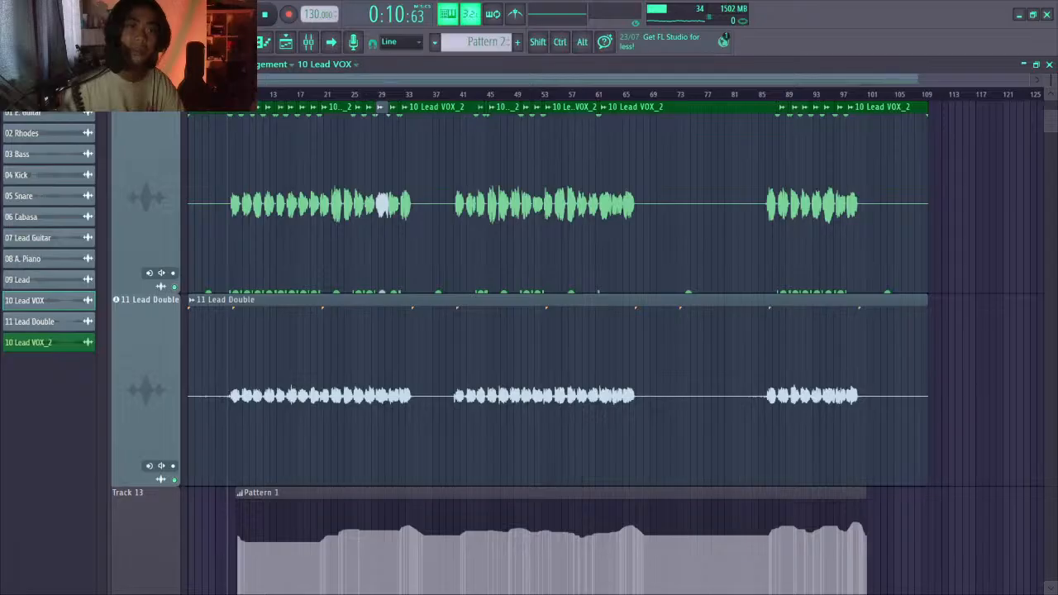
Rewind to the song's start and look over the playlist from the pattern clips up to the first instrument track
drag(229, 93, 176, 124)
scroll(215, 255, down, 2)
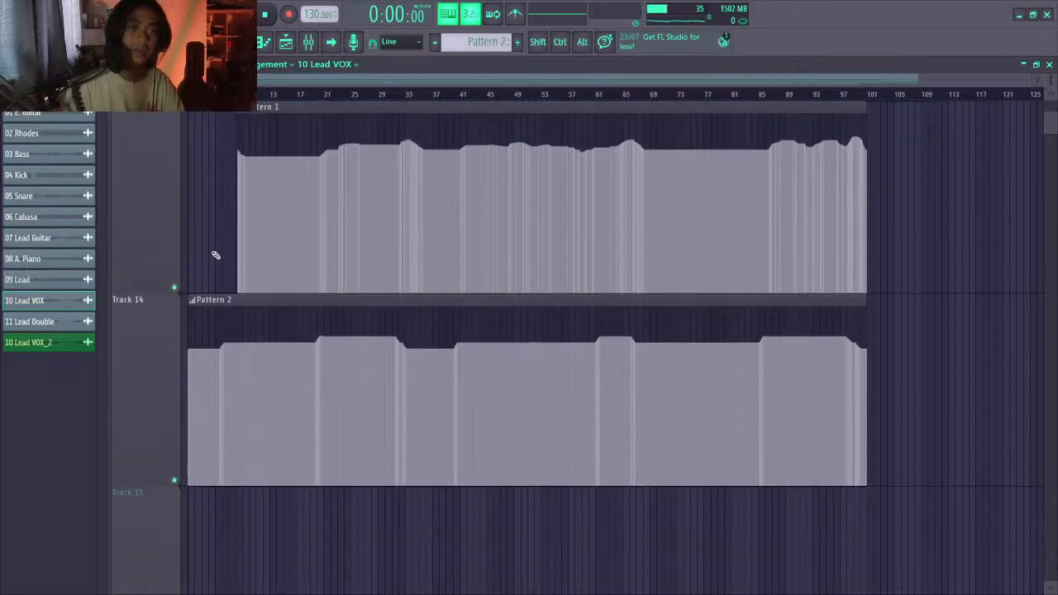
scroll(215, 255, up, 10)
scroll(215, 256, up, 3)
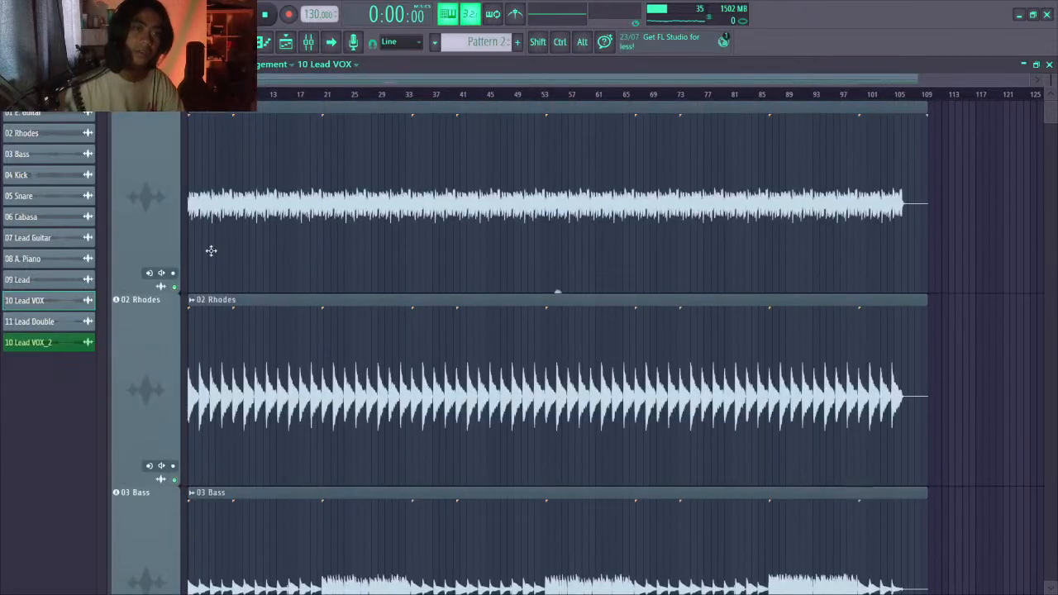
Play the song from the beginning and check its loudness in Youlean Loudness Meter 2 on the Master track
key(space)
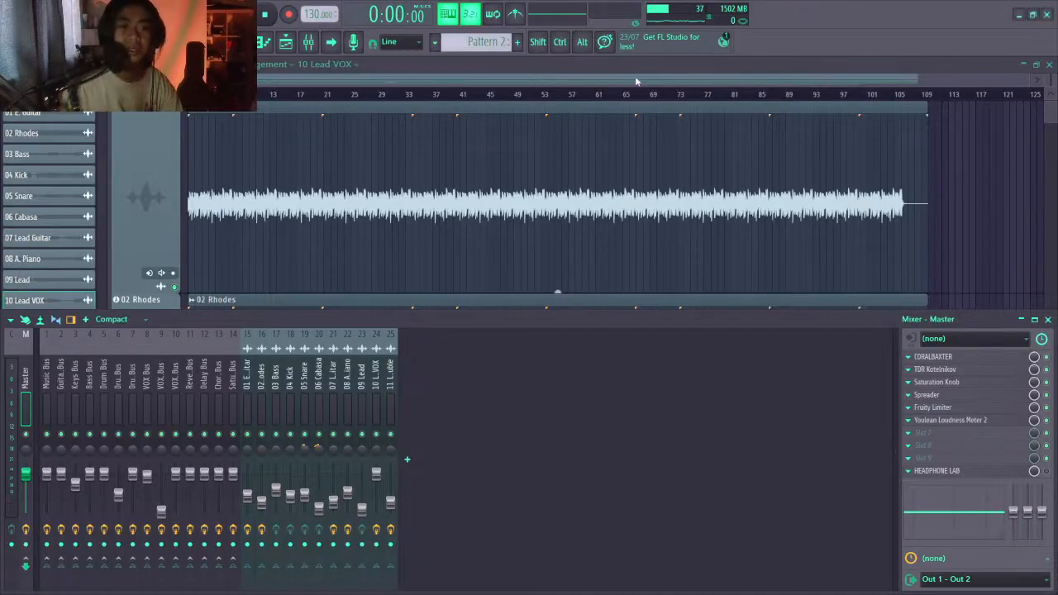
key(space)
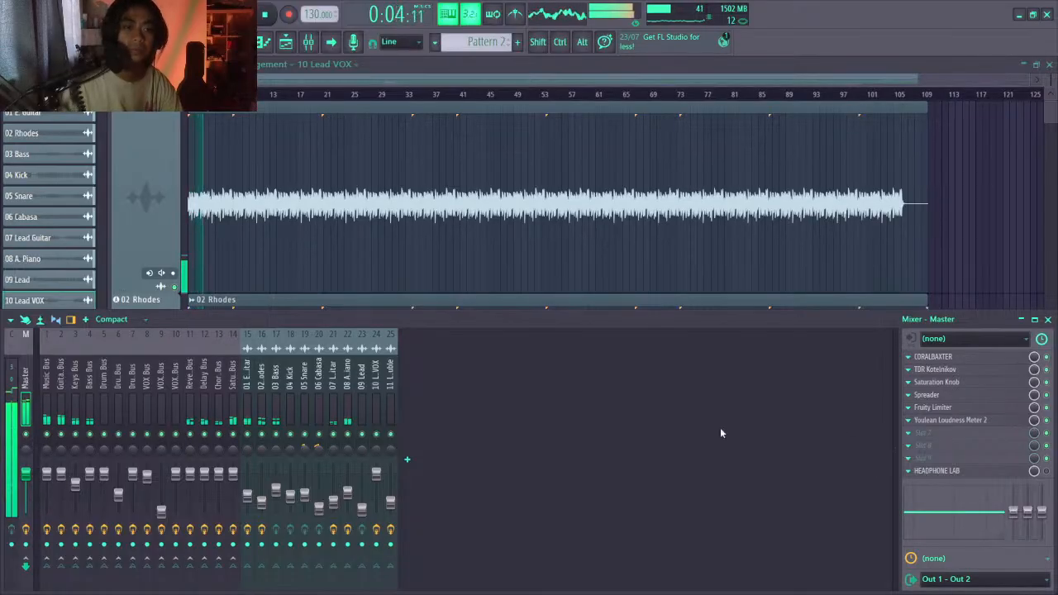
click(950, 420)
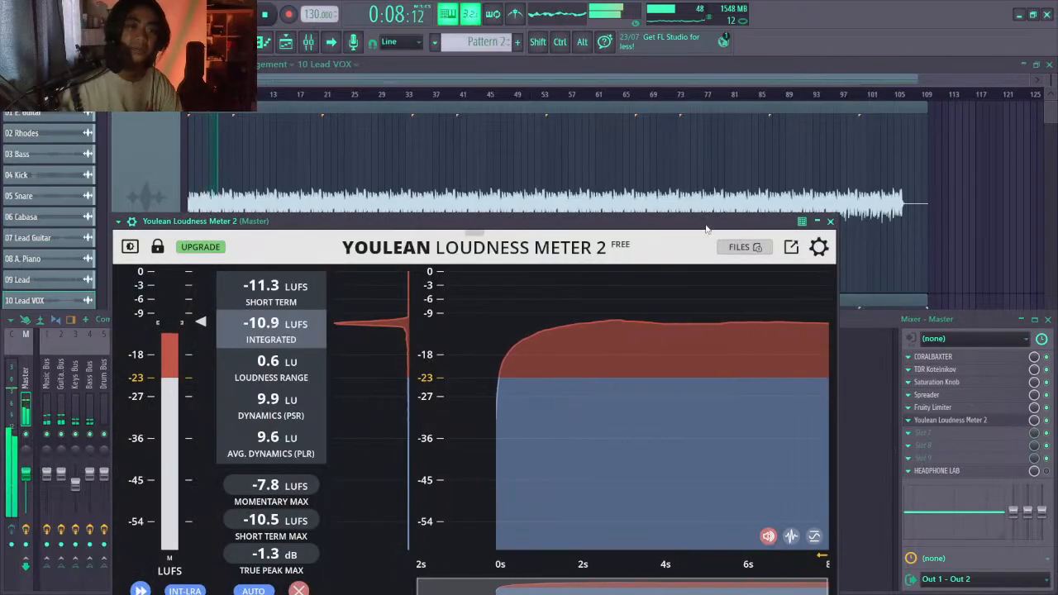
click(830, 222)
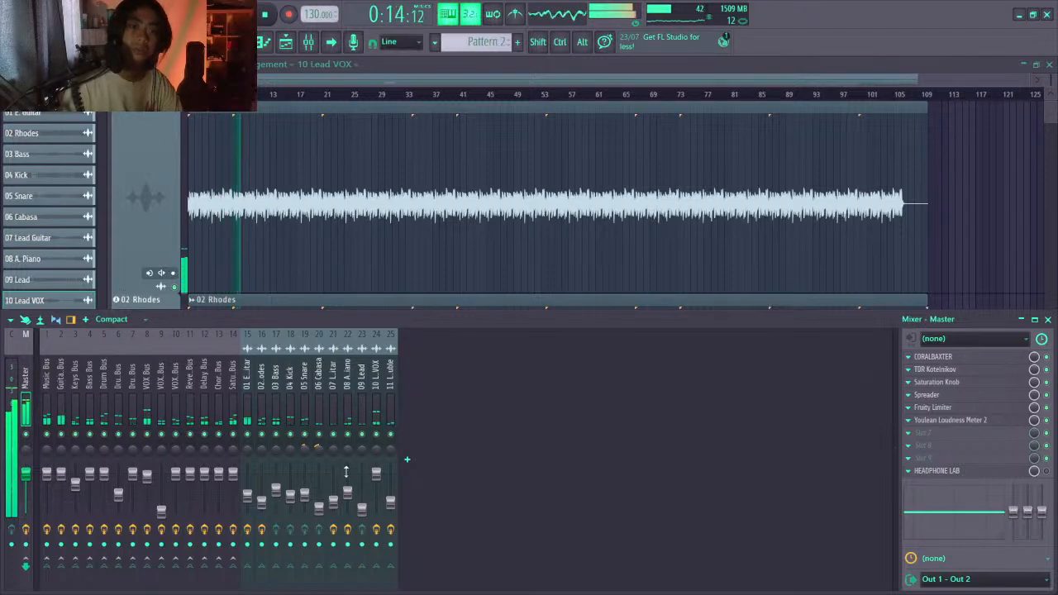
Lower the 10 Lead VOX mixer fader slightly while the song plays
click(376, 474)
drag(376, 474, 376, 487)
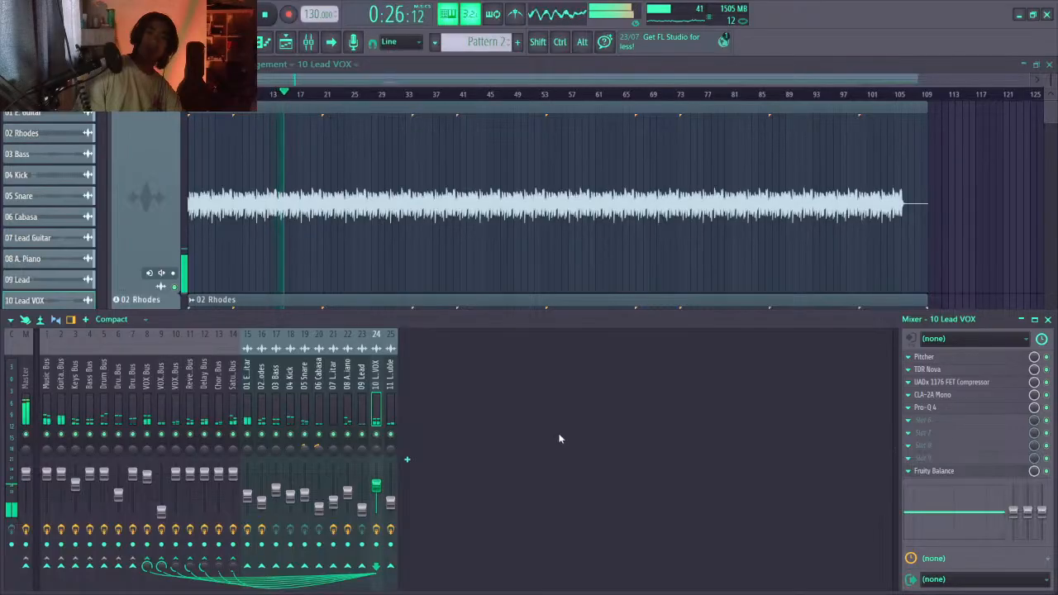
key(alt)
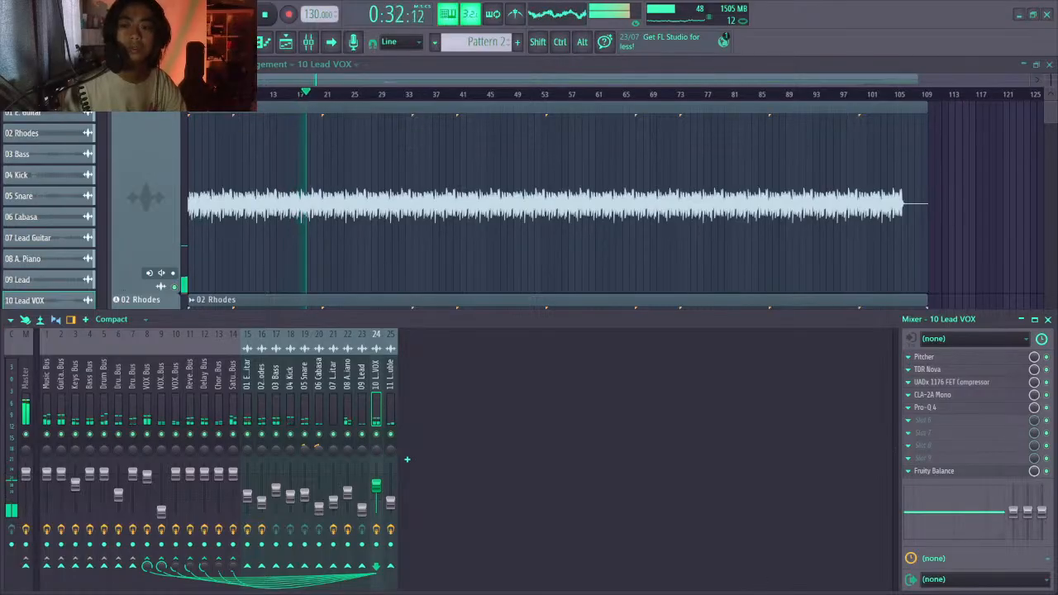
key(alt)
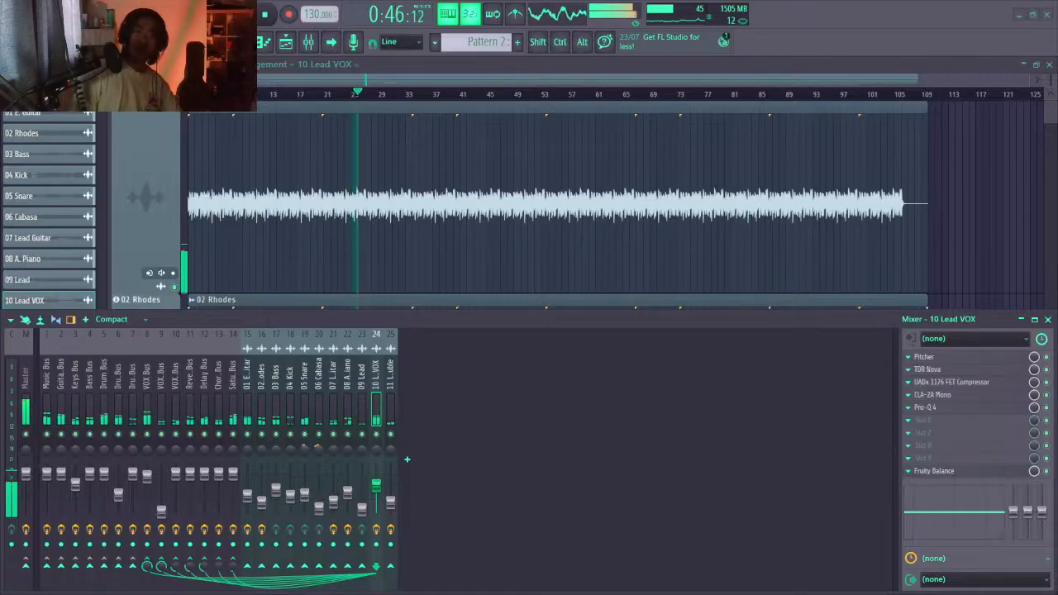
Compare the levels and effects chains of the 11 Lead Double and 10 Lead VOX mixer tracks during playback
click(391, 502)
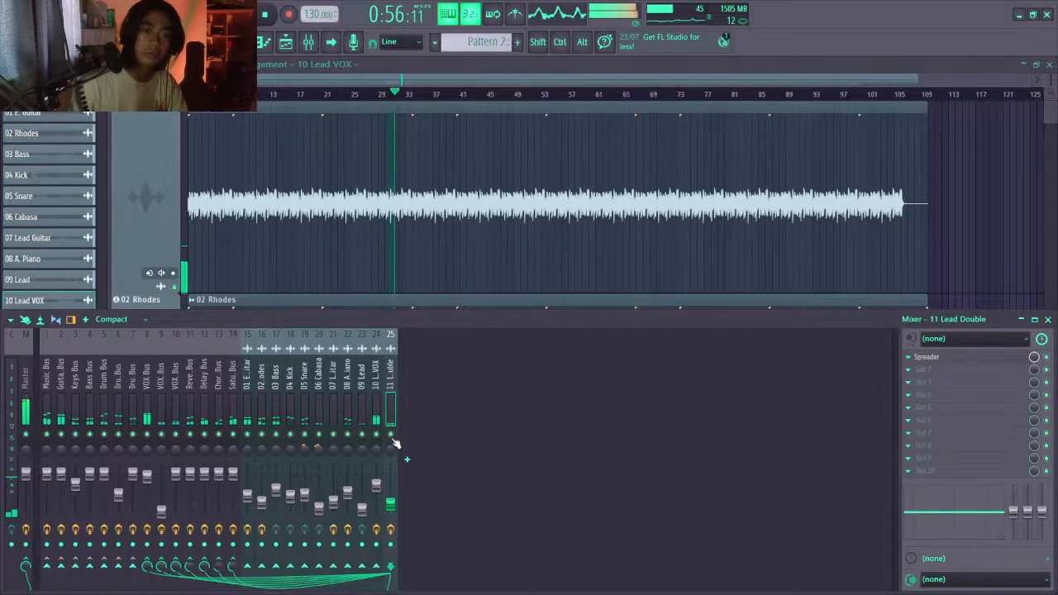
click(377, 397)
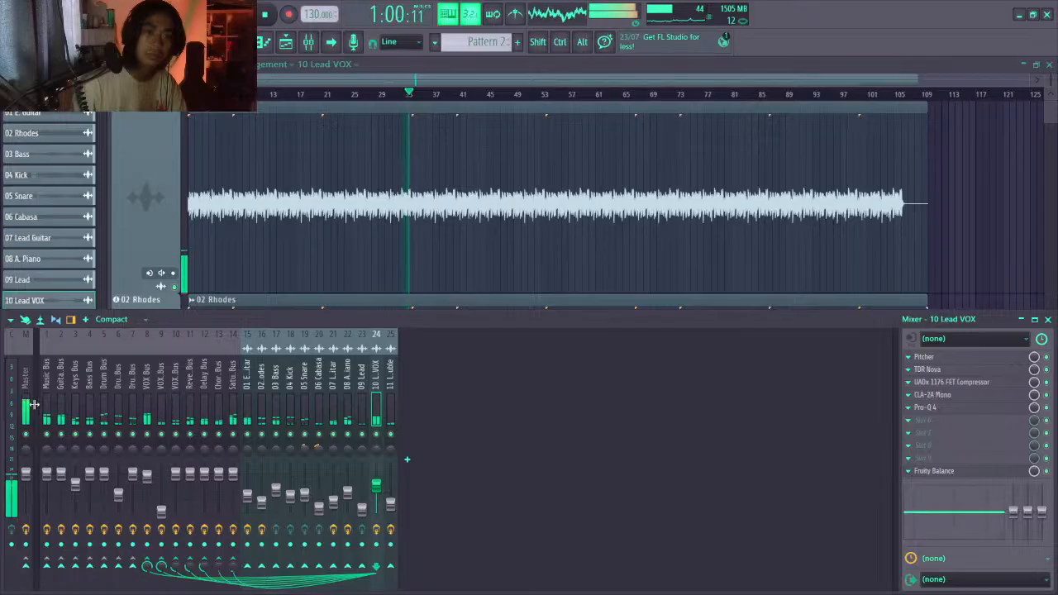
scroll(33, 406, down, 1)
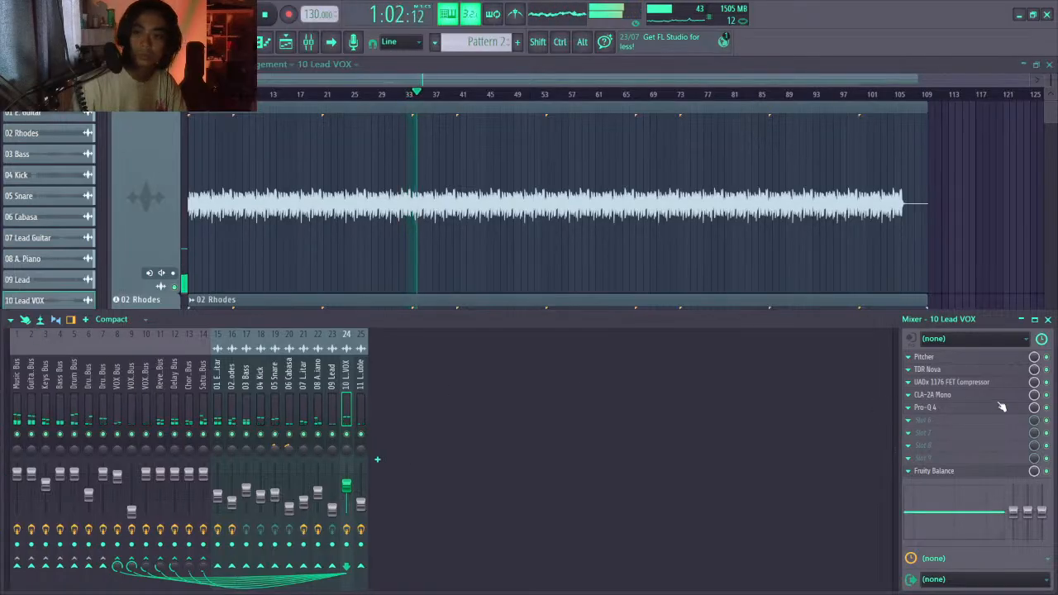
click(360, 407)
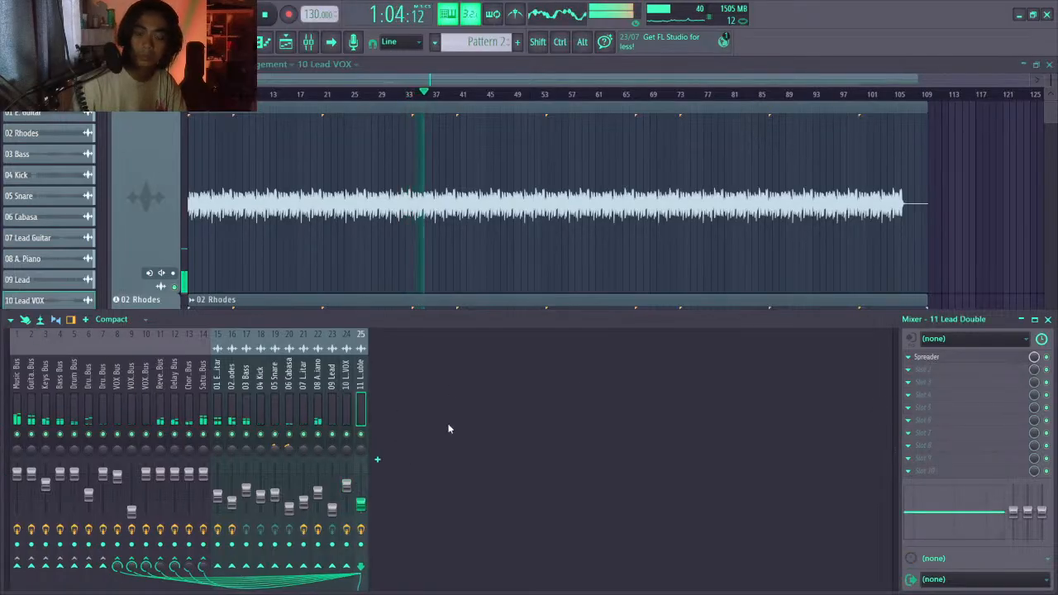
click(351, 394)
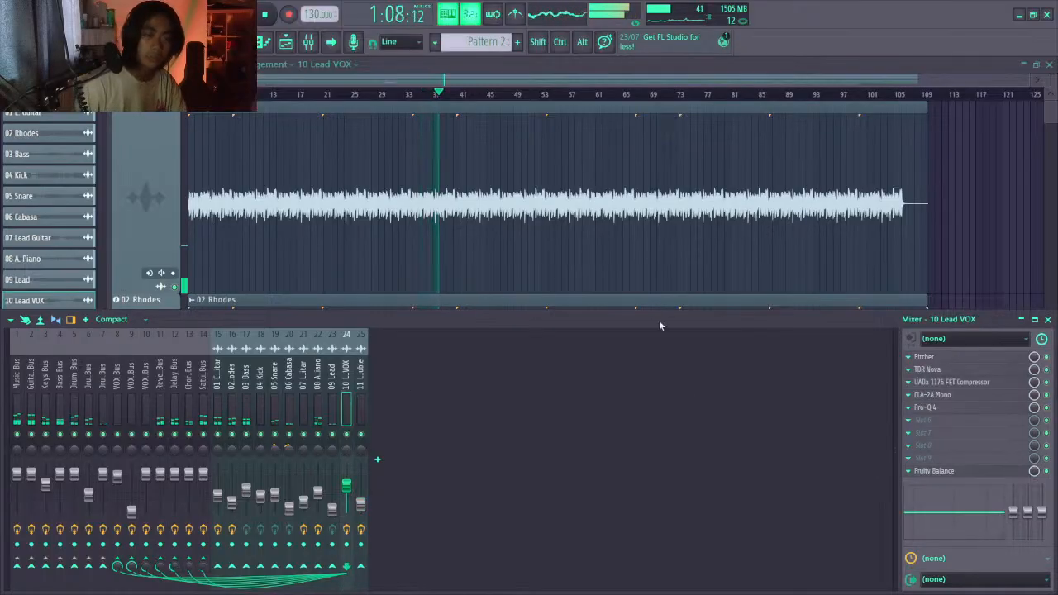
Audition the mix with the Music Bus and Guitar Bus muted, unmute both and return to the playlist
key(F9)
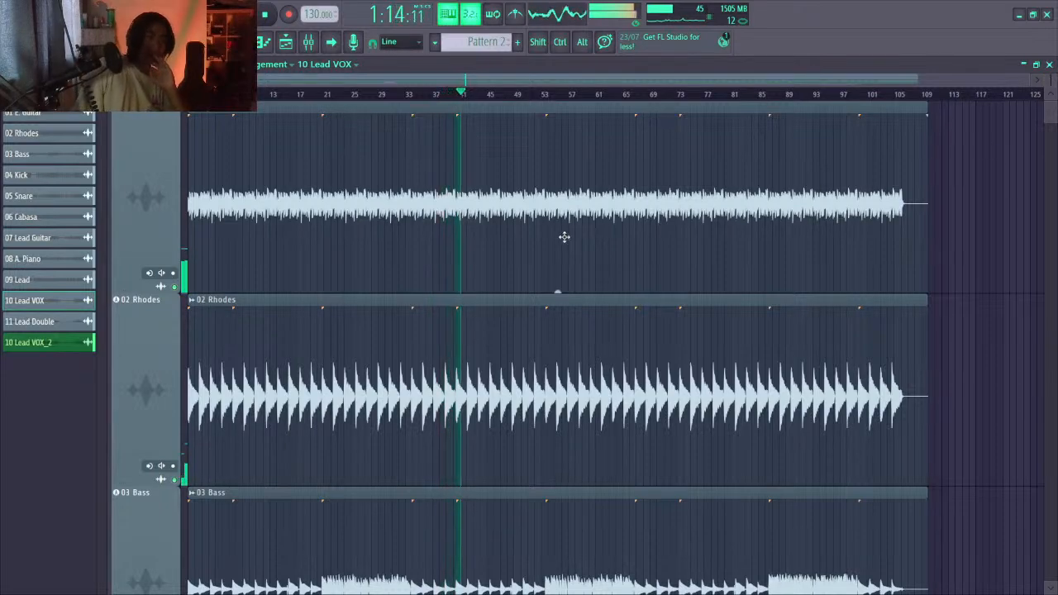
click(307, 42)
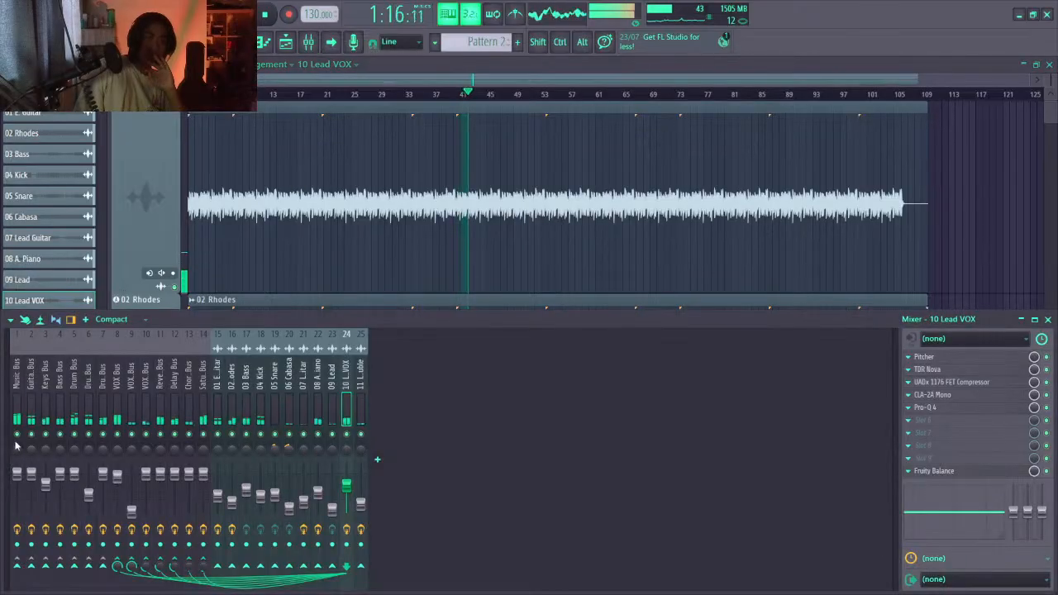
click(17, 434)
click(31, 434)
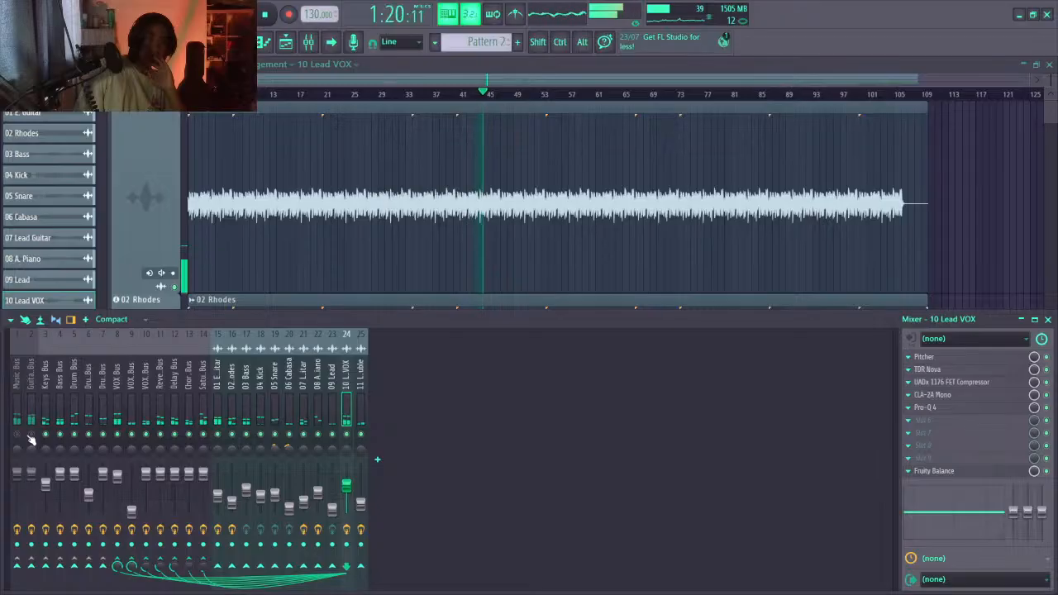
click(30, 433)
click(17, 434)
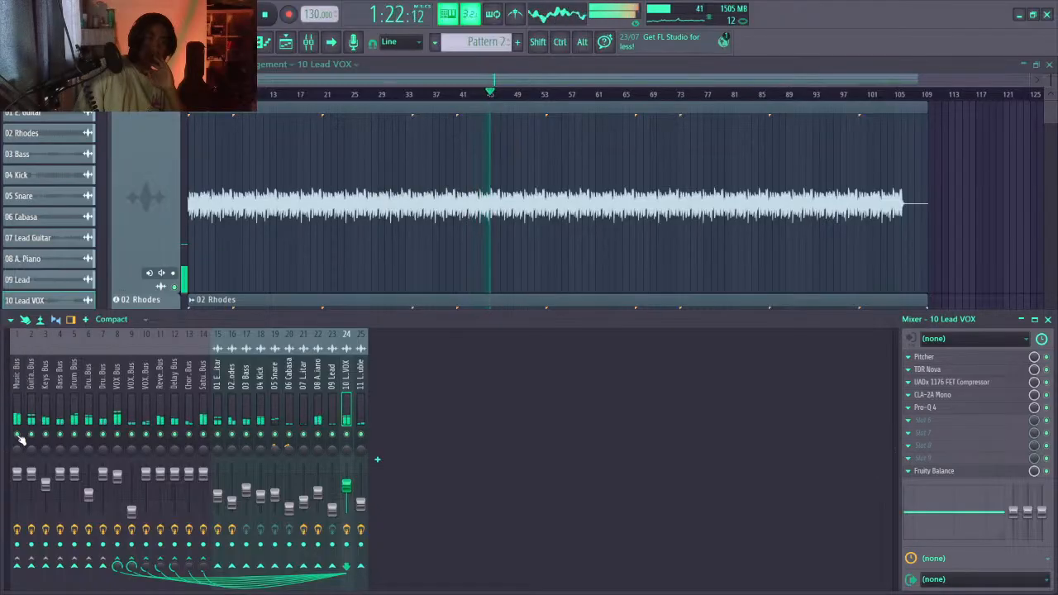
key(F9)
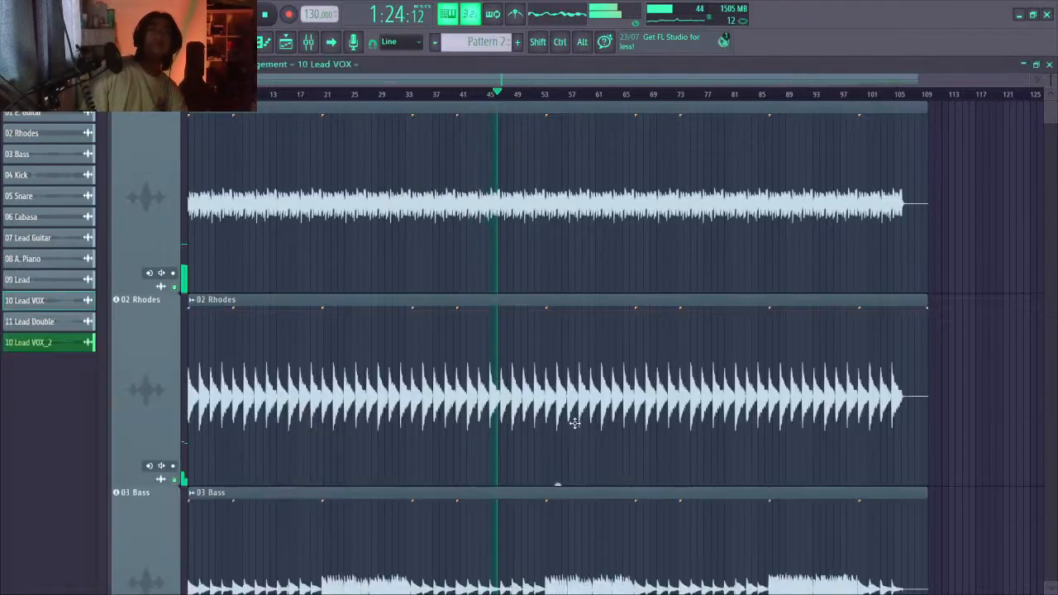
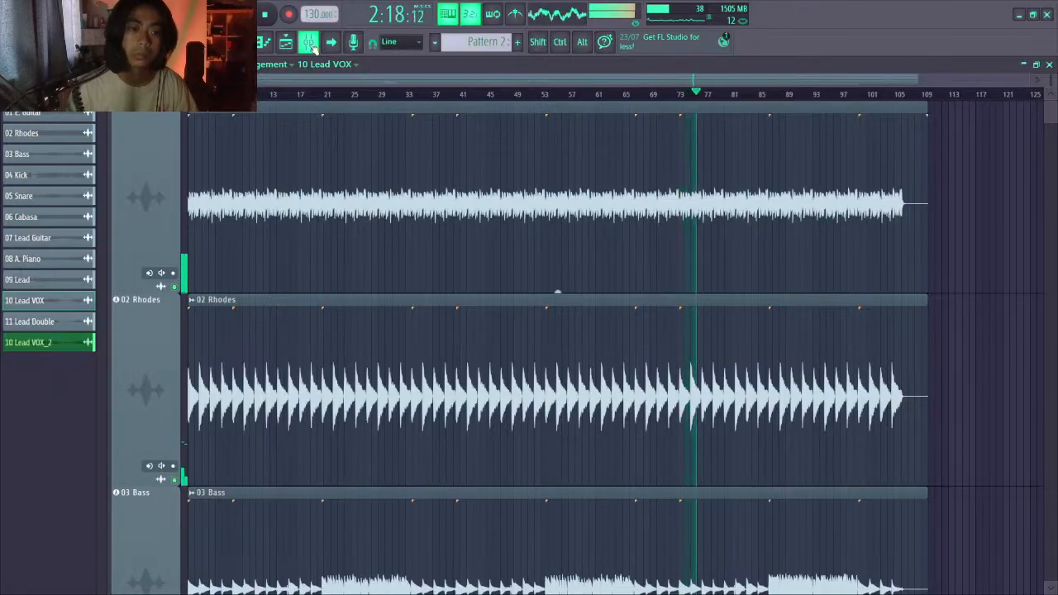
Find 07 Lead Guitar in the playlist, audition it soloed and bring the full mix back
scroll(413, 357, down, 3)
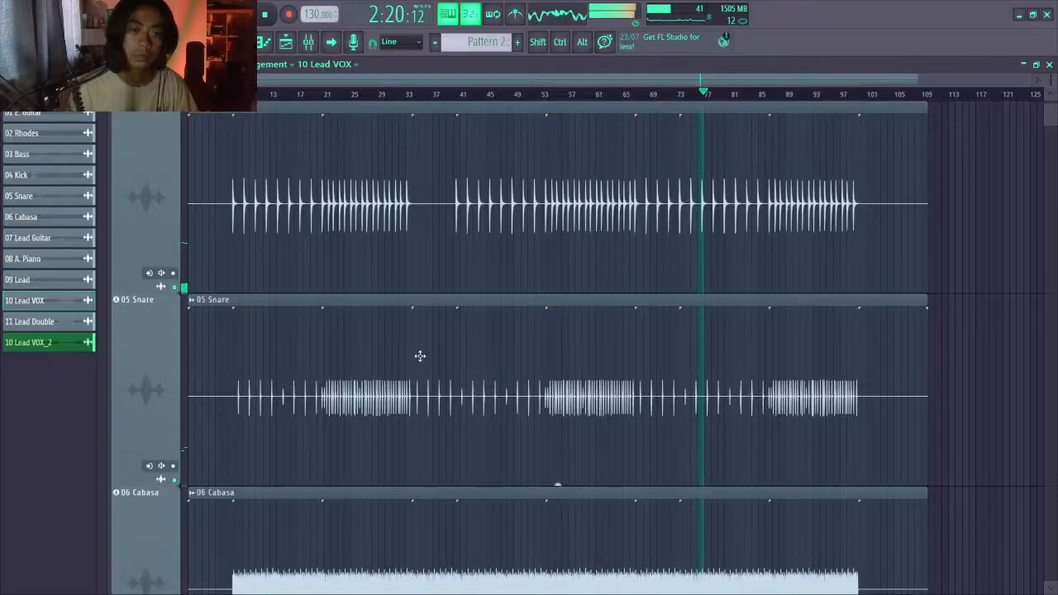
scroll(420, 356, down, 3)
scroll(419, 356, down, 3)
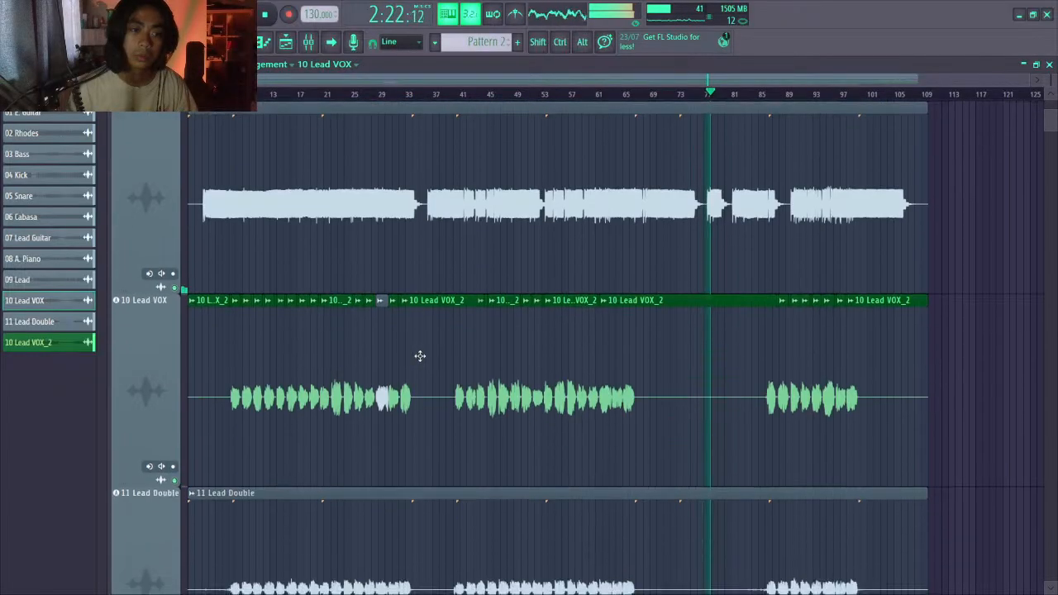
scroll(420, 356, up, 2)
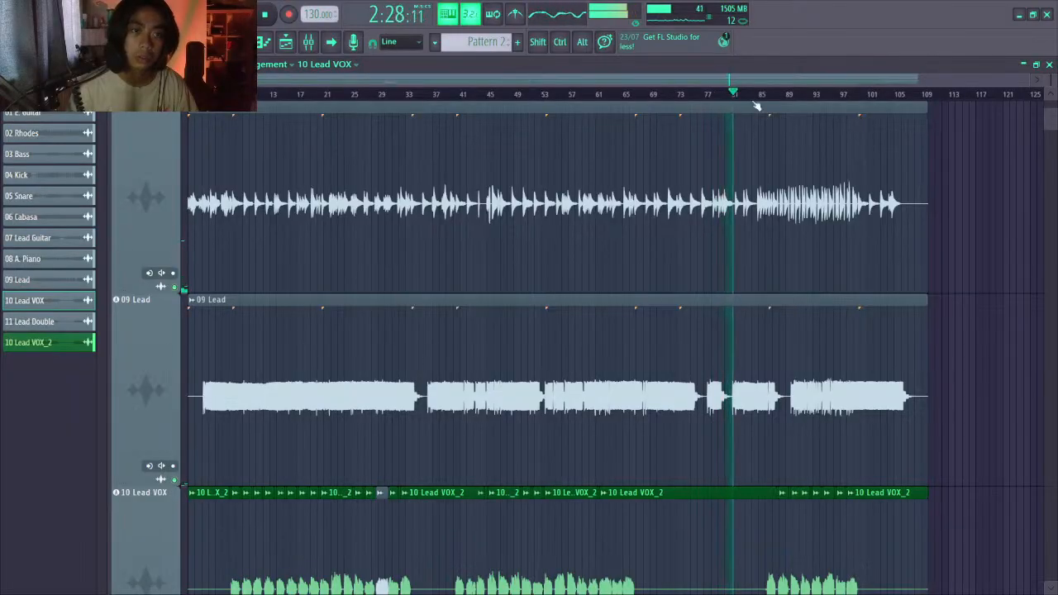
scroll(742, 405, up, 2)
scroll(742, 405, down, 2)
scroll(742, 405, up, 3)
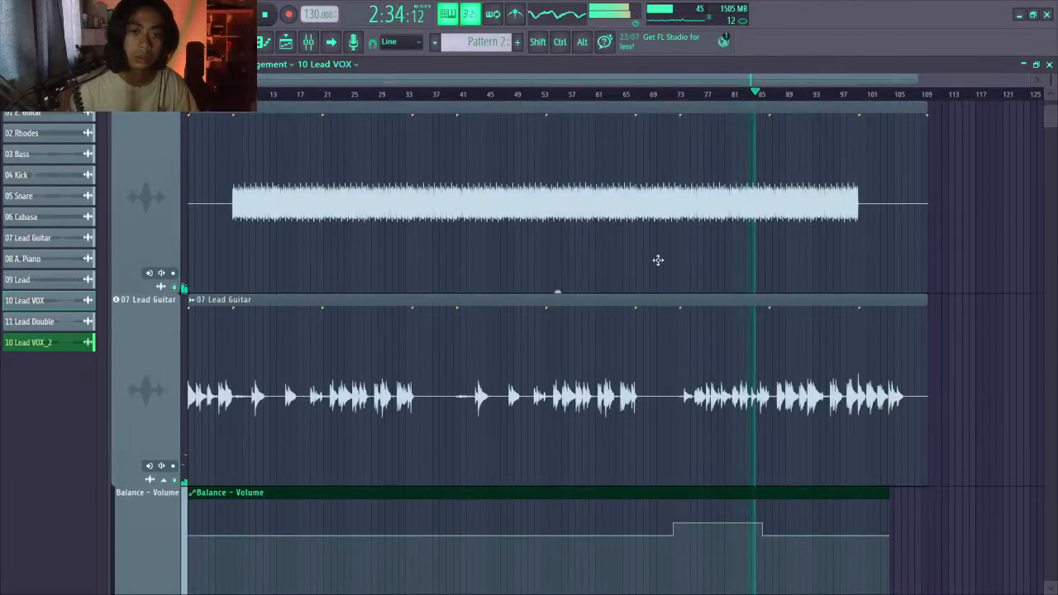
click(181, 482)
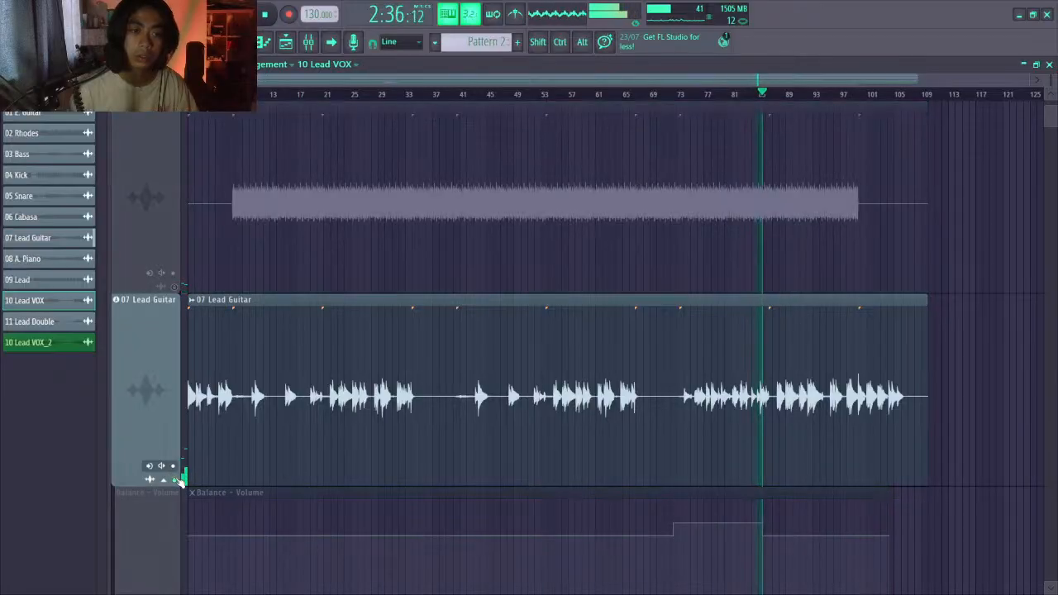
click(181, 484)
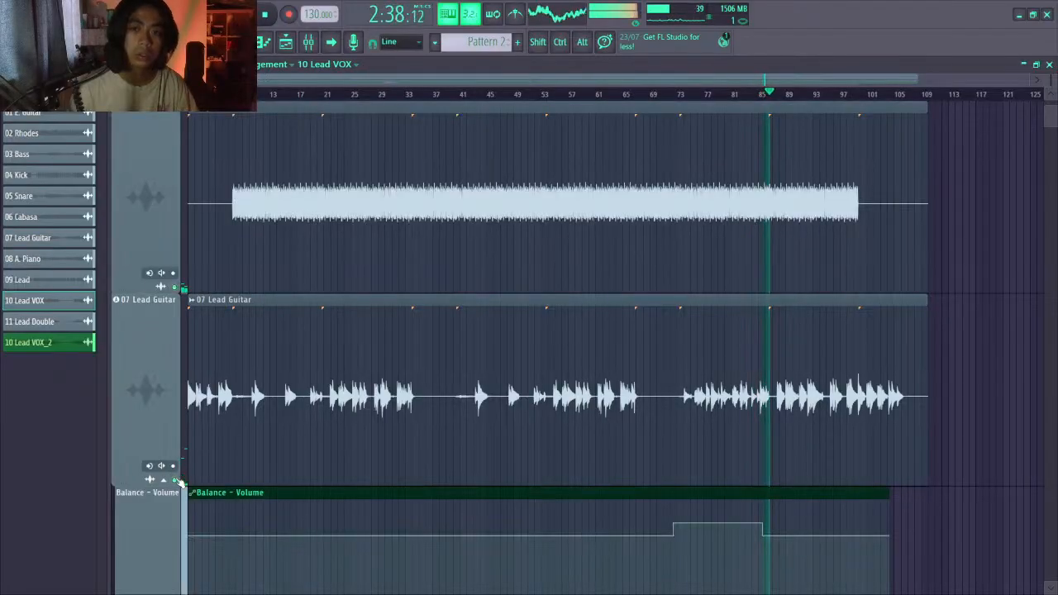
Check the mixer levels while the song plays to its end, return to the playlist and restart playback from the beginning
key(F9)
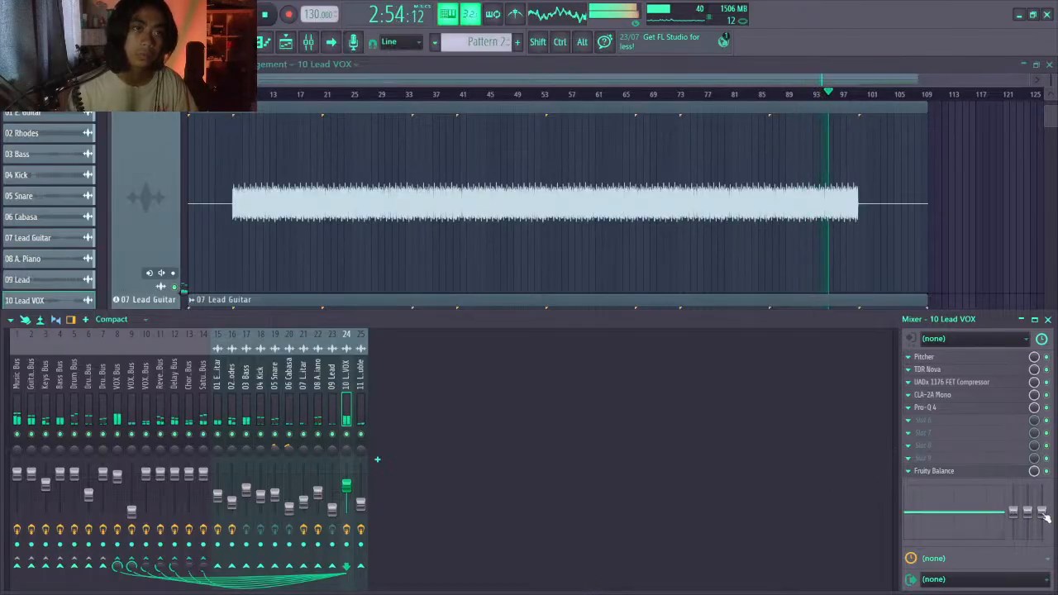
key(F9)
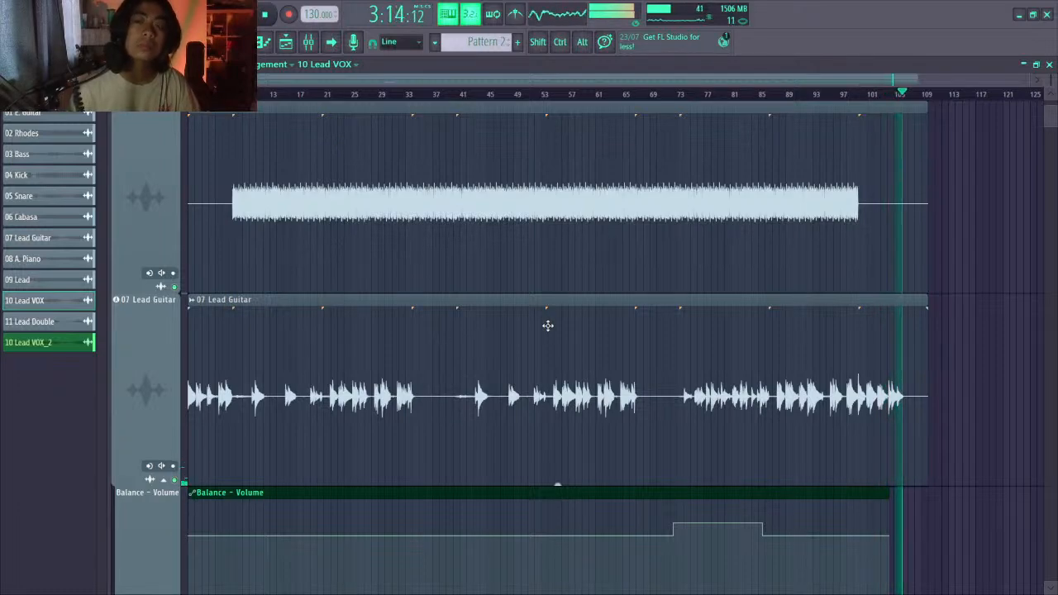
key(space)
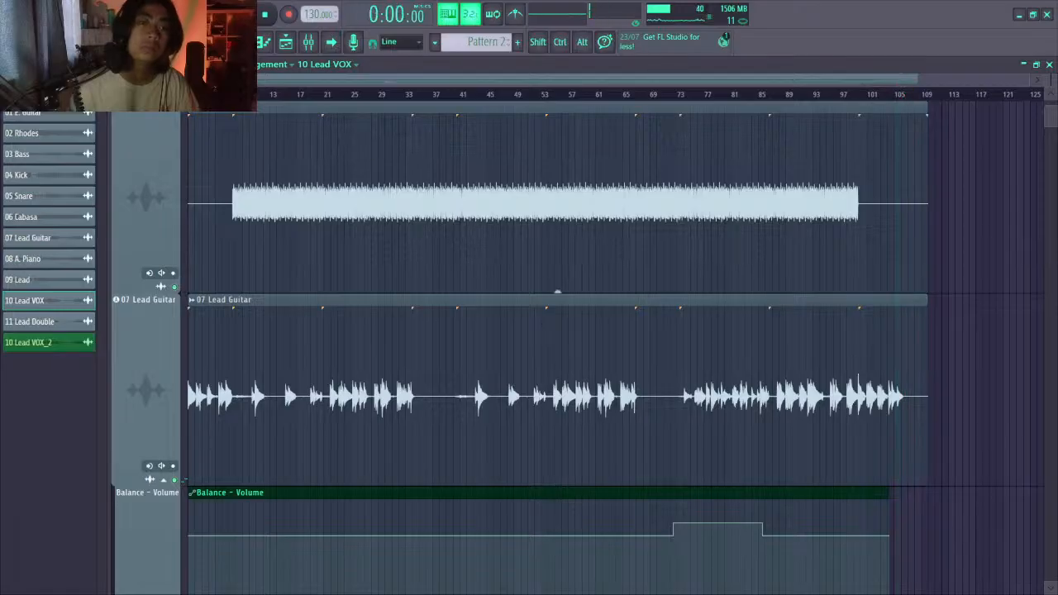
key(space)
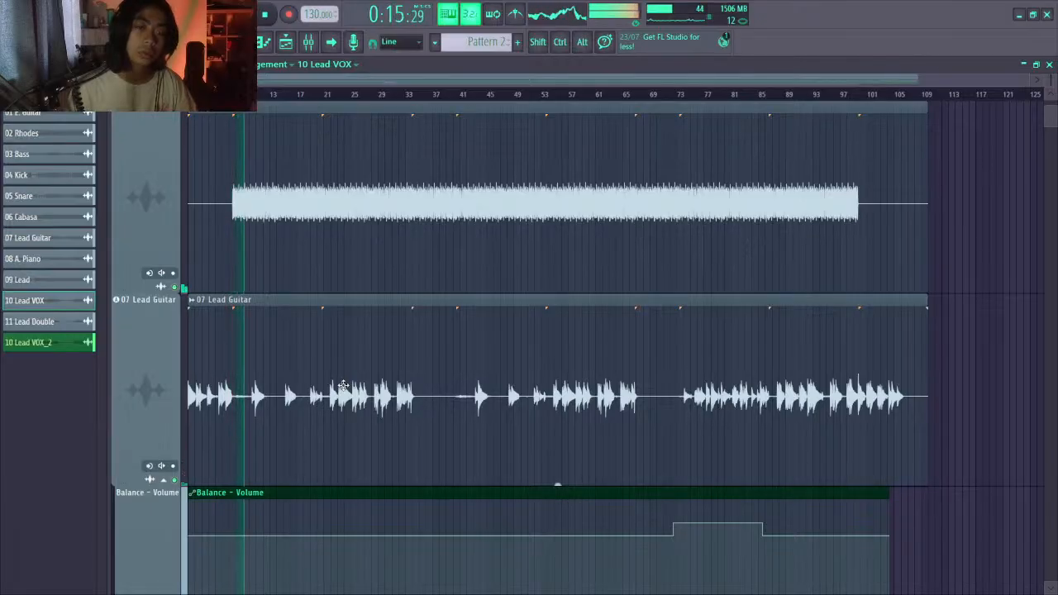
Lower the 06 Cabasa mixer fader slightly while the song plays
click(320, 39)
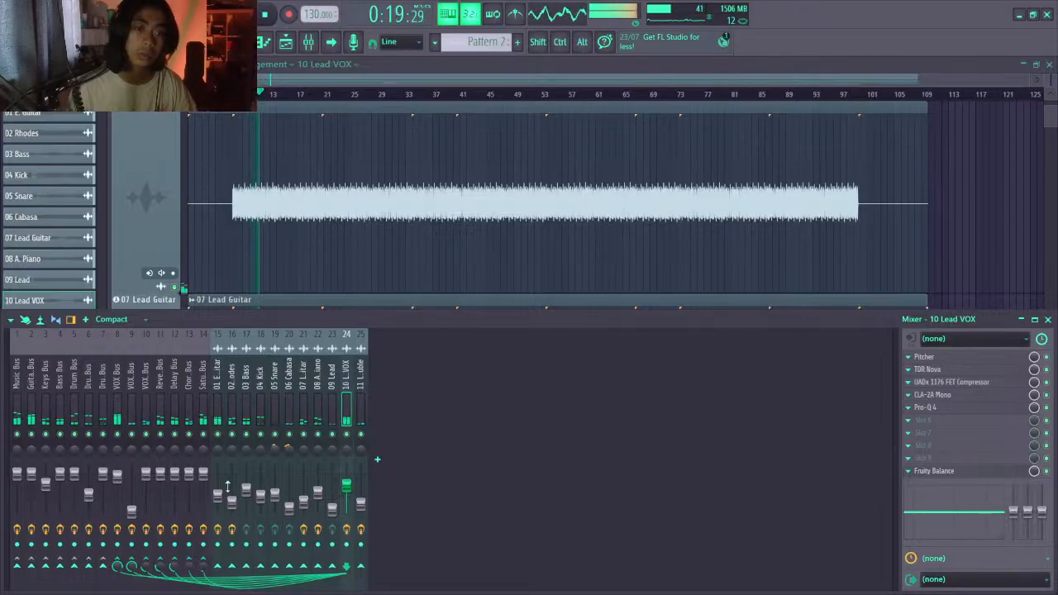
click(288, 380)
drag(290, 509, 291, 511)
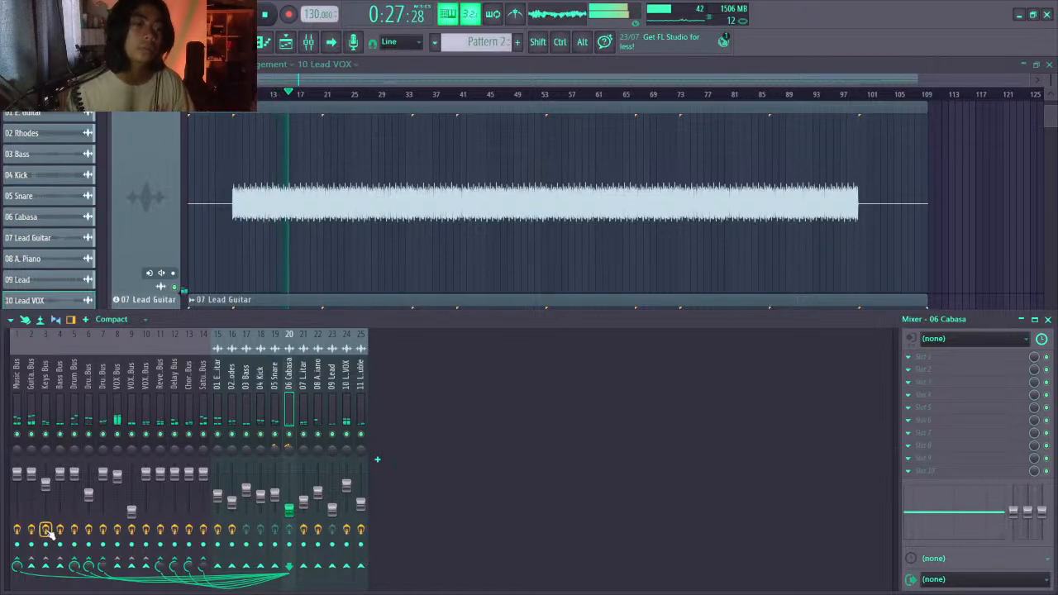
Check the Master track level during playback, stop the song and return to the 03 Bass area of the playlist
scroll(12, 373, up, 2)
click(23, 376)
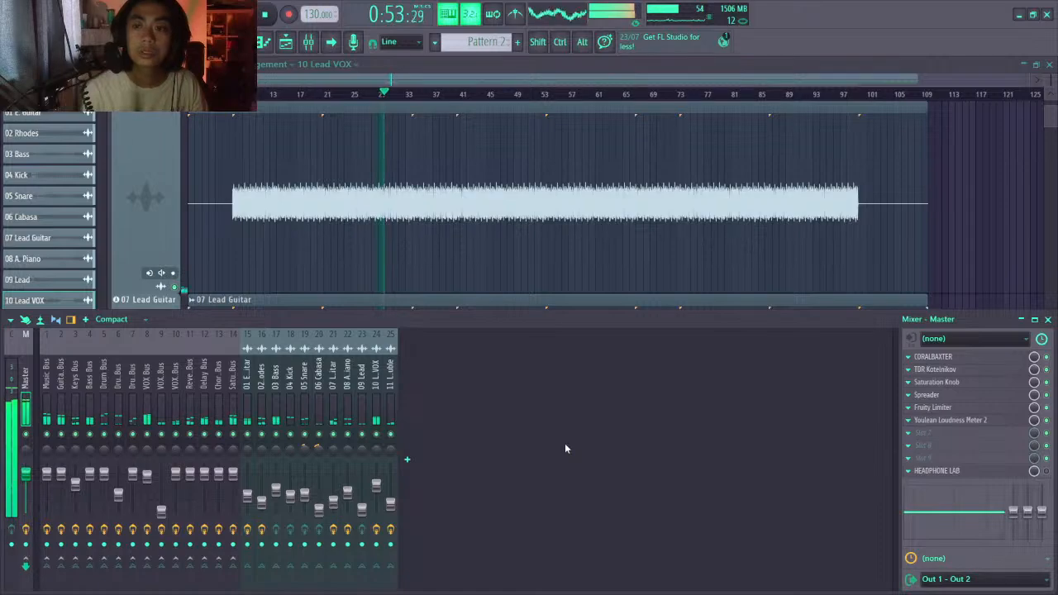
key(space)
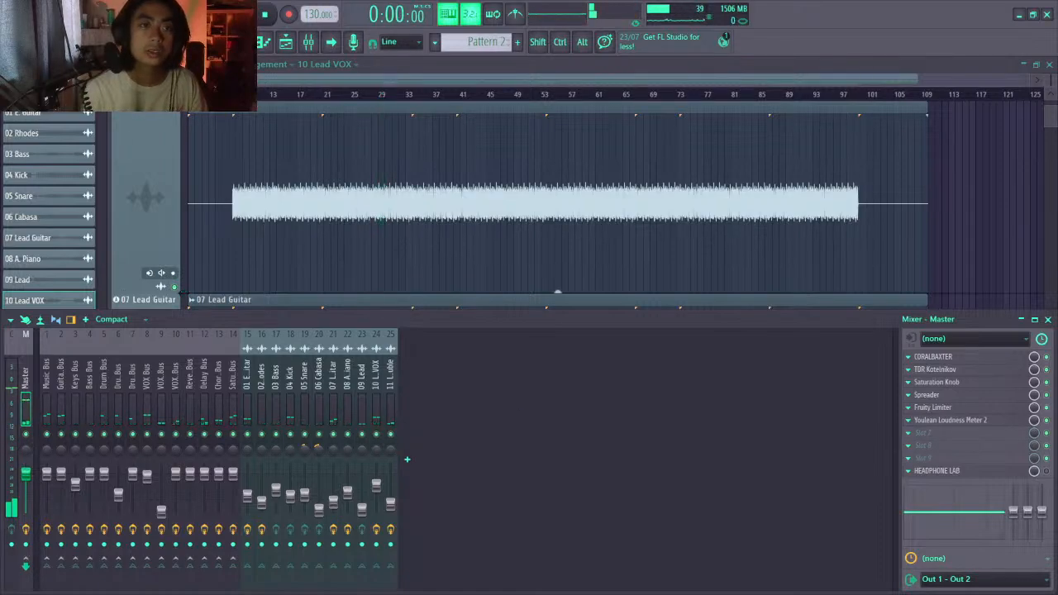
click(1048, 320)
scroll(508, 382, up, 5)
scroll(445, 348, down, 1)
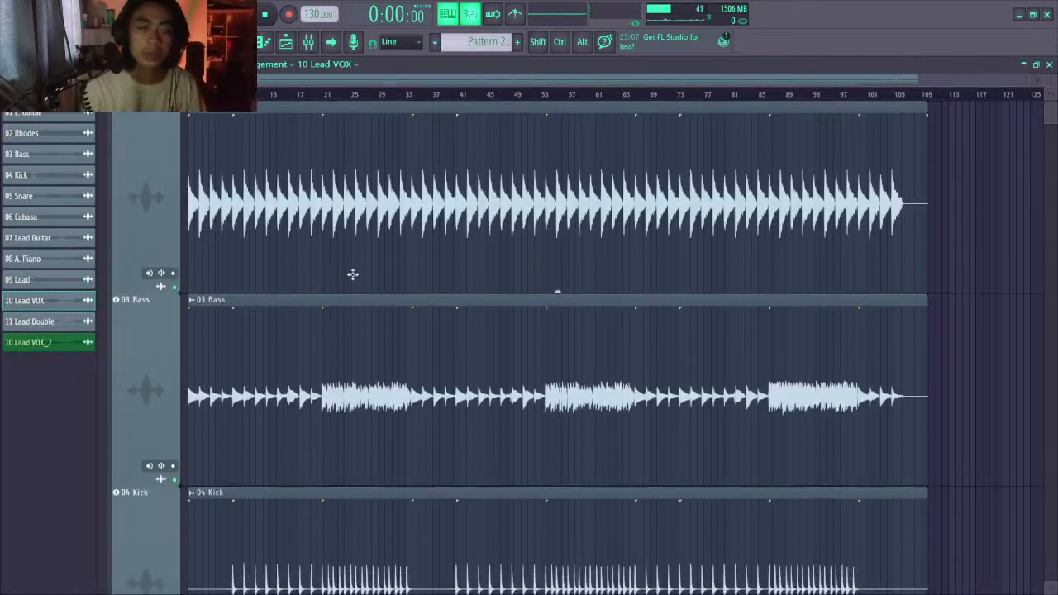
key(alt+Tab)
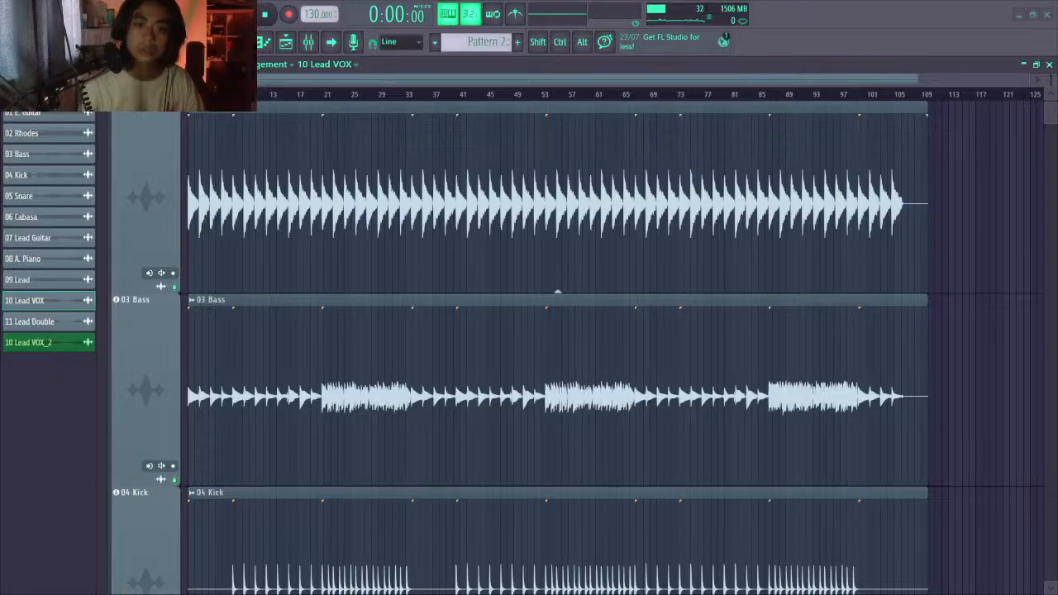
Play the song from the start and lower the 04 Kick and 03 Bass mixer faders slightly
key(space)
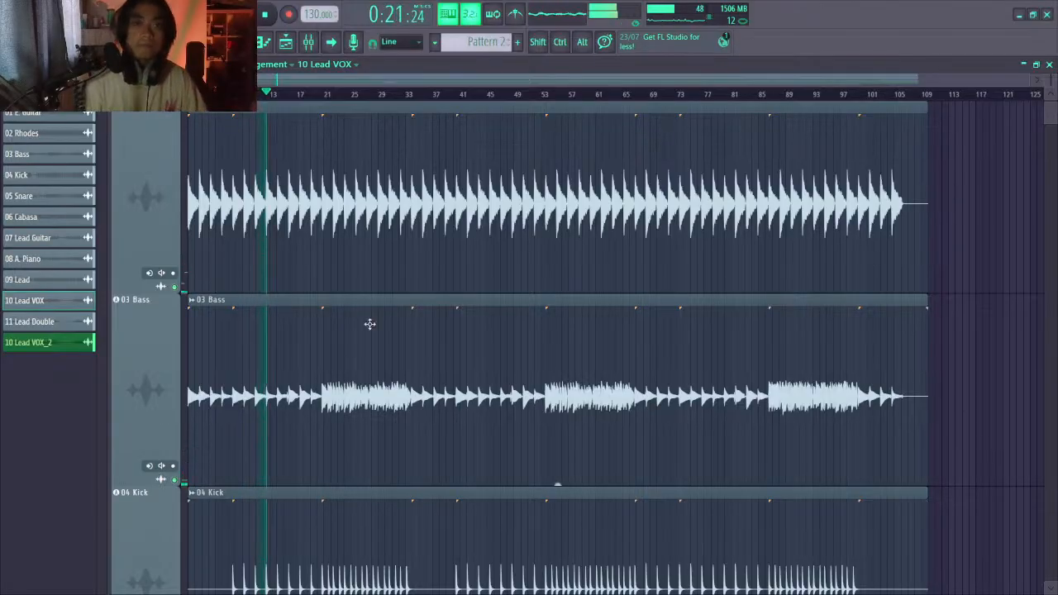
click(308, 42)
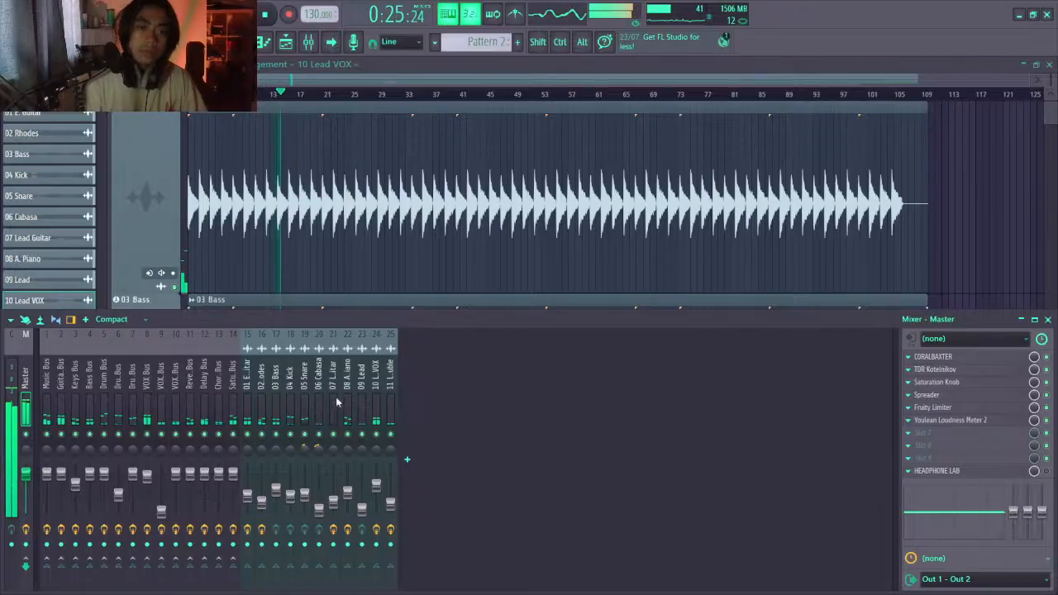
click(290, 496)
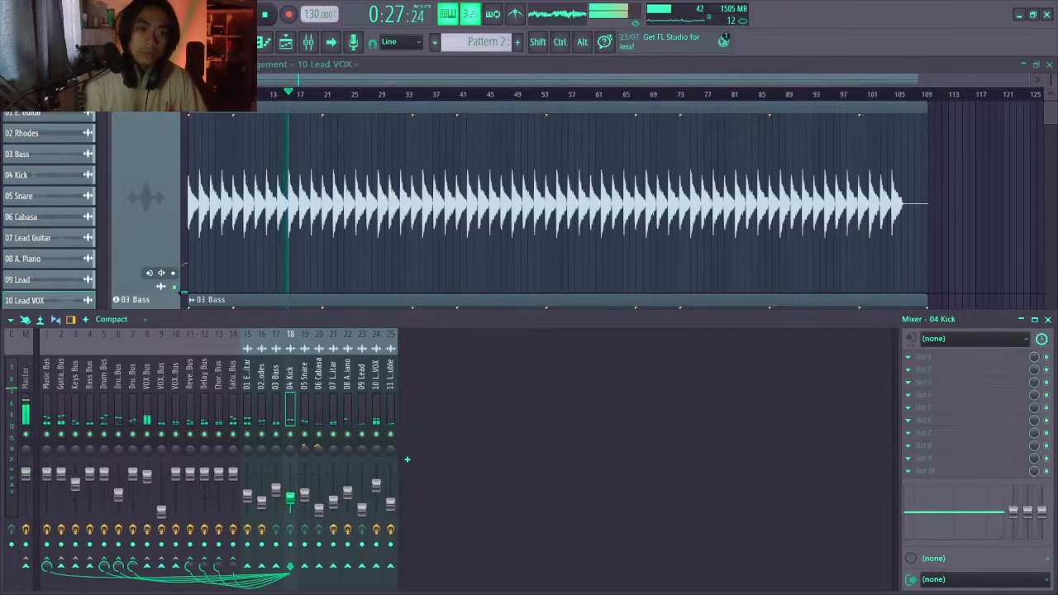
click(276, 493)
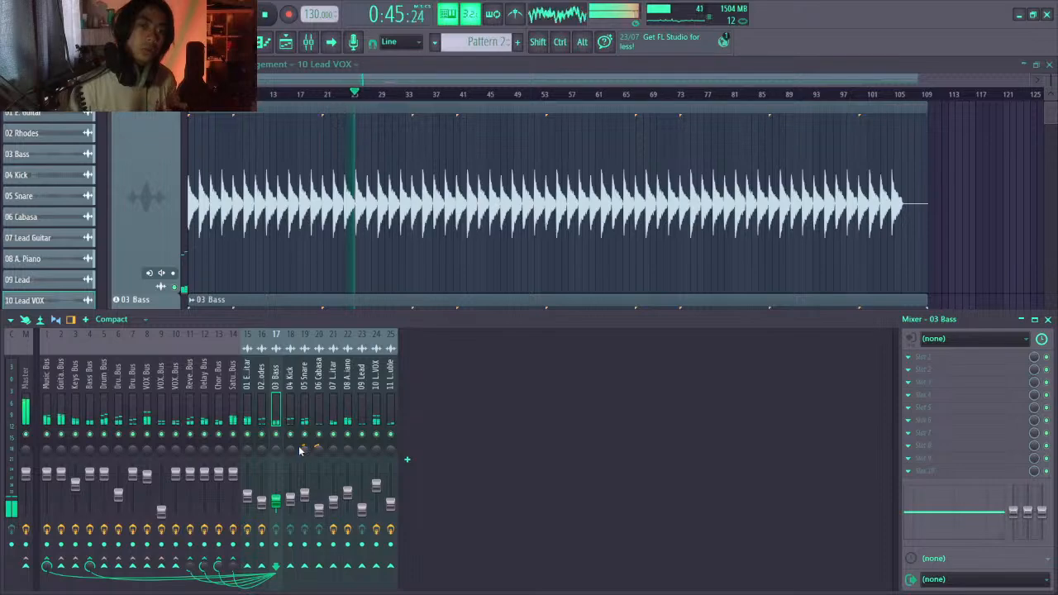
click(291, 499)
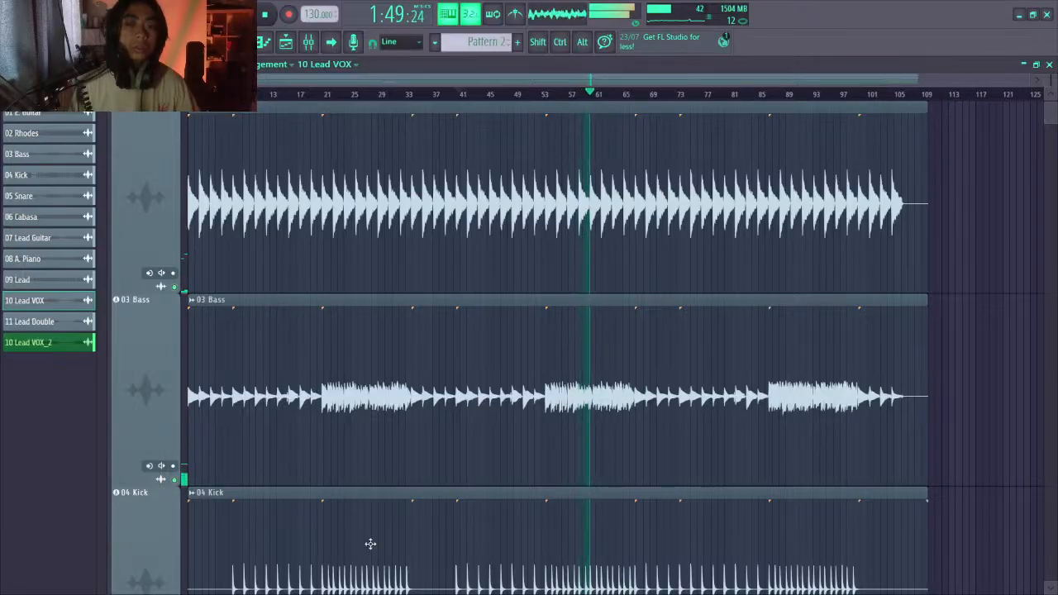
Recheck the mixer, return to the playlist, move the playhead to the song's start and look over the upper tracks
click(307, 41)
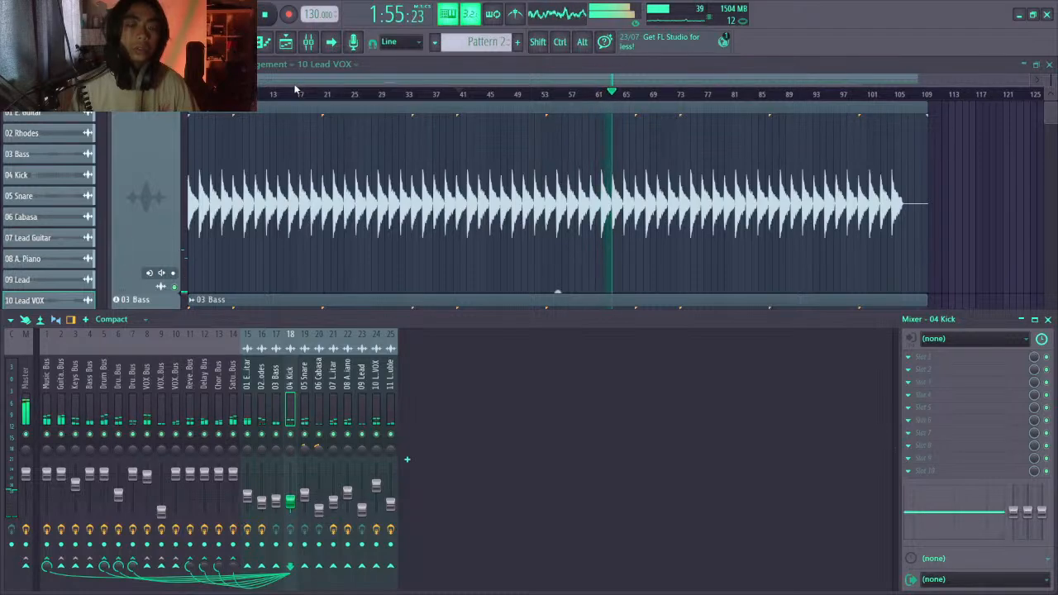
key(F9)
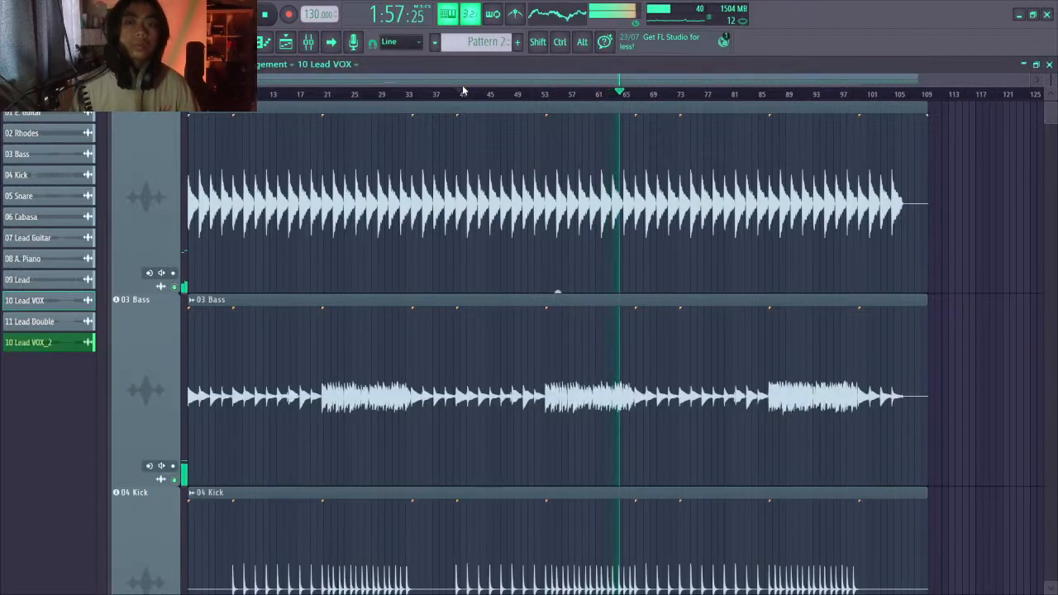
click(307, 43)
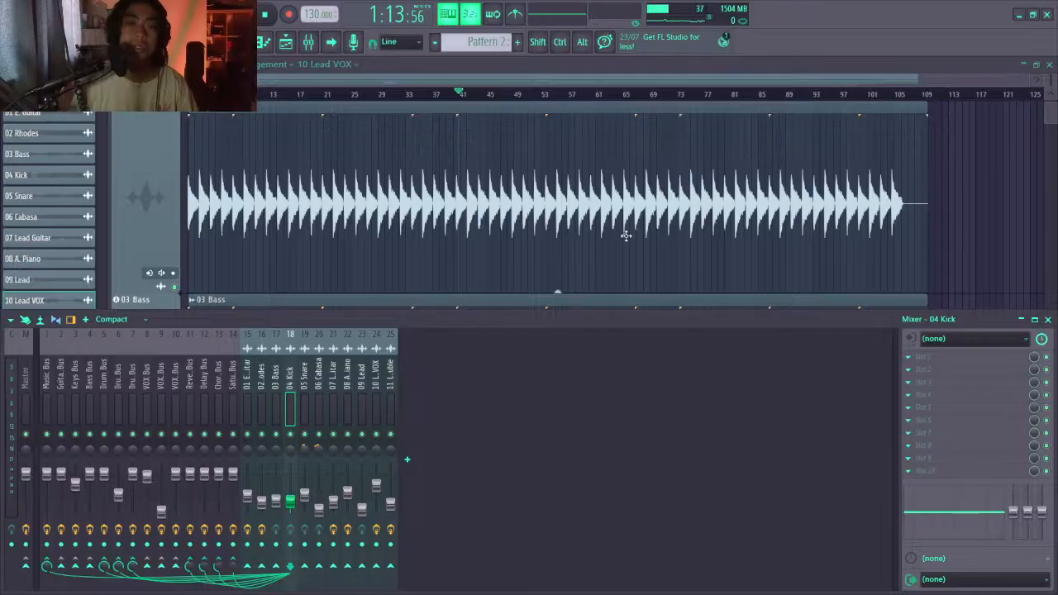
key(F9)
drag(228, 94, 189, 94)
scroll(317, 349, up, 2)
scroll(317, 348, down, 2)
scroll(317, 349, up, 2)
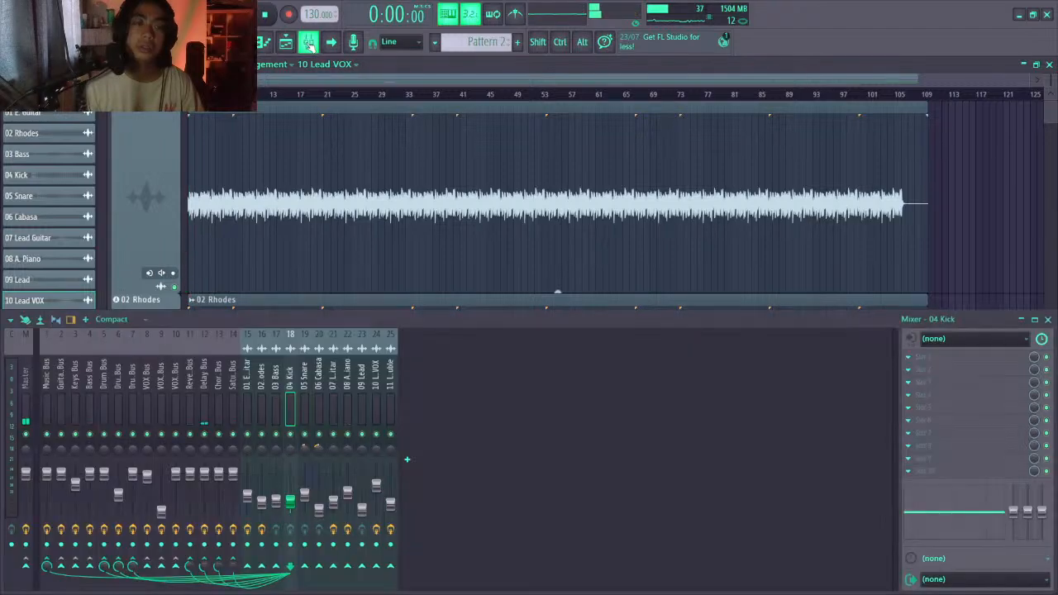
Select the Master track in the mixer and inspect its Fruity Limiter
click(307, 41)
click(26, 379)
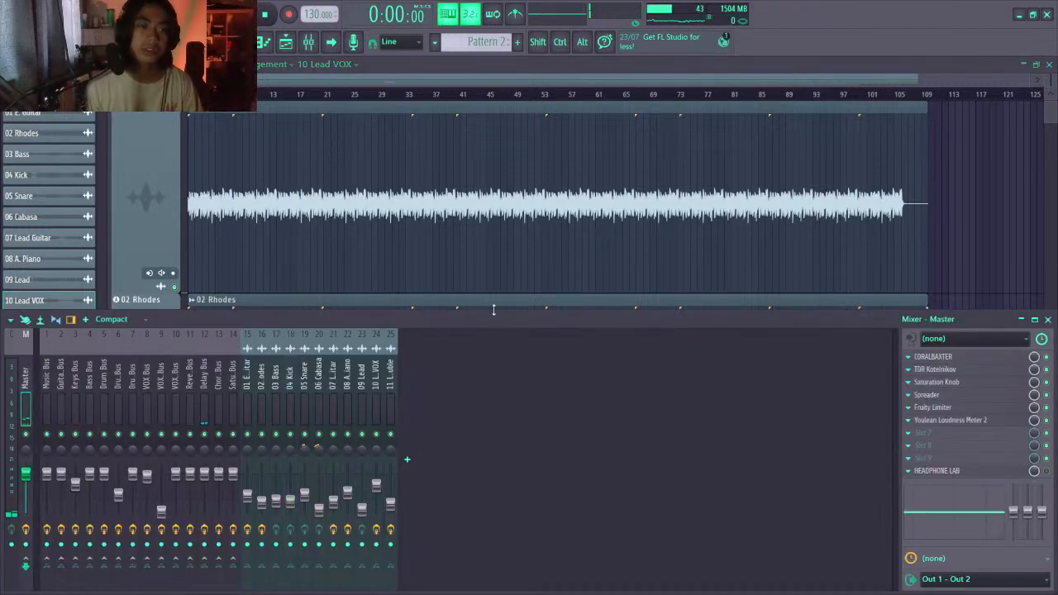
click(965, 408)
click(944, 408)
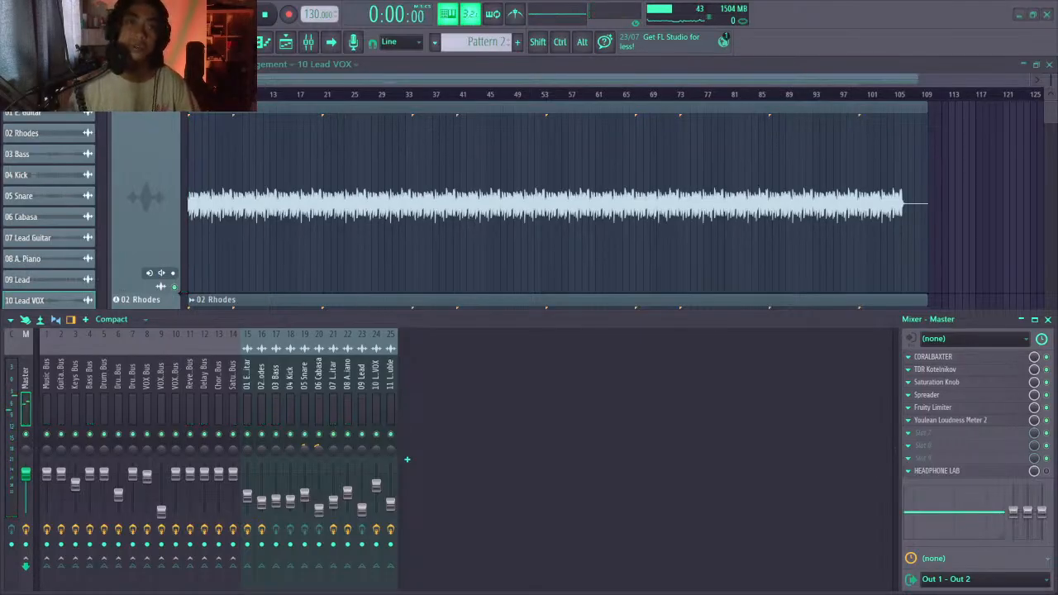
Play the song briefly with Youlean Loudness Meter 2 open on the Master track, and stop playback
click(980, 421)
click(983, 426)
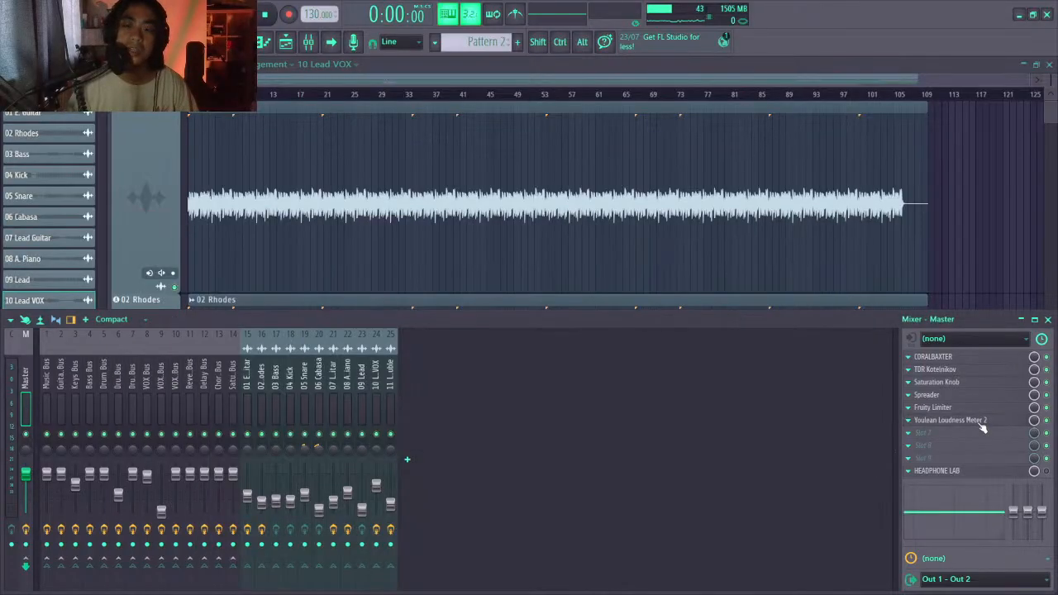
key(space)
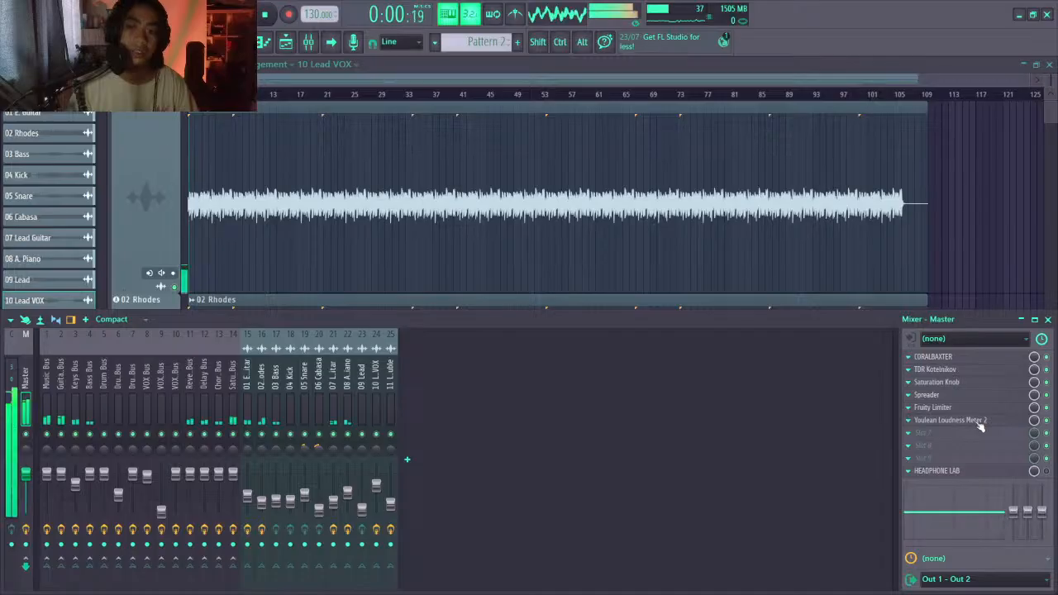
click(980, 421)
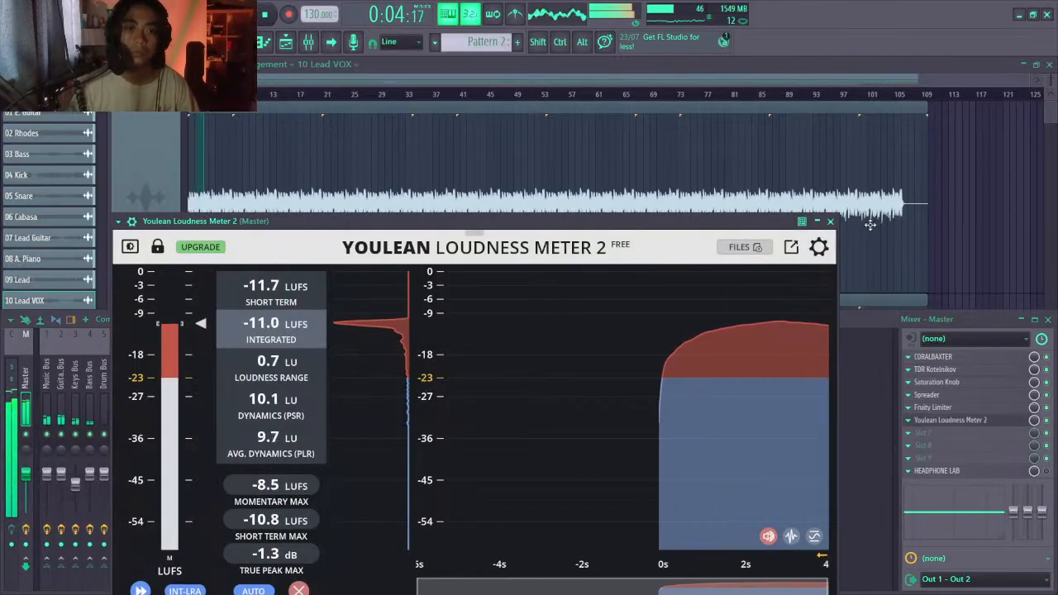
click(950, 420)
key(space)
click(950, 419)
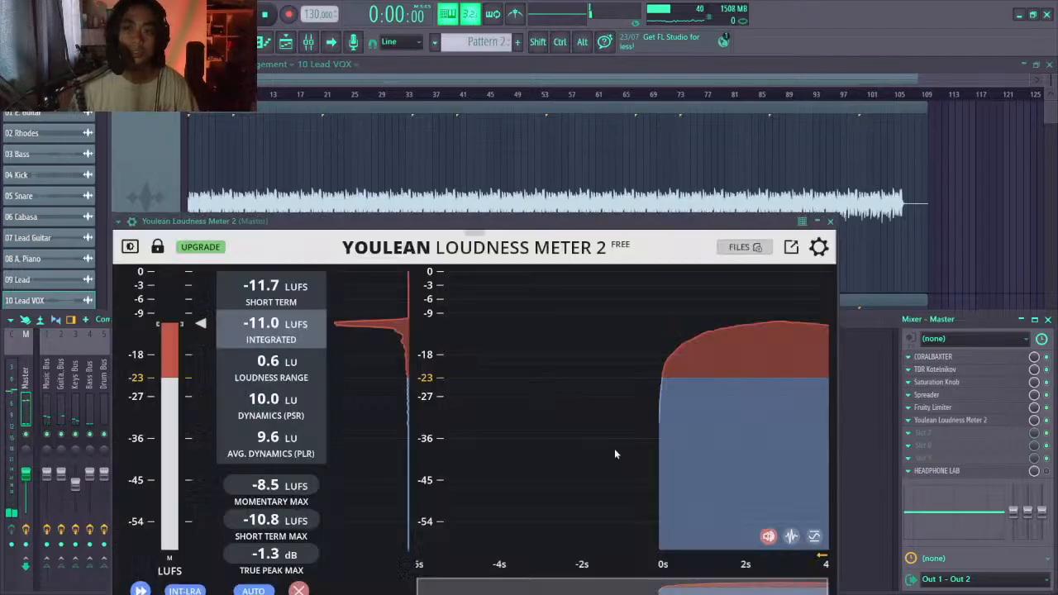
Reset the loudness meter, measure the song's loudness from the beginning and minimize the meter window
click(298, 589)
key(space)
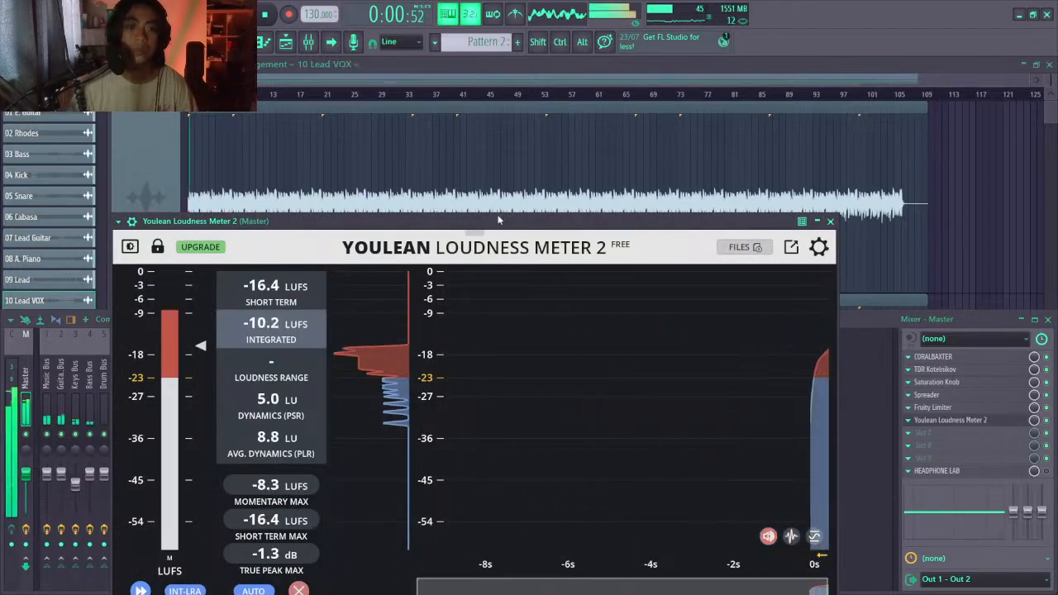
drag(504, 221, 530, 149)
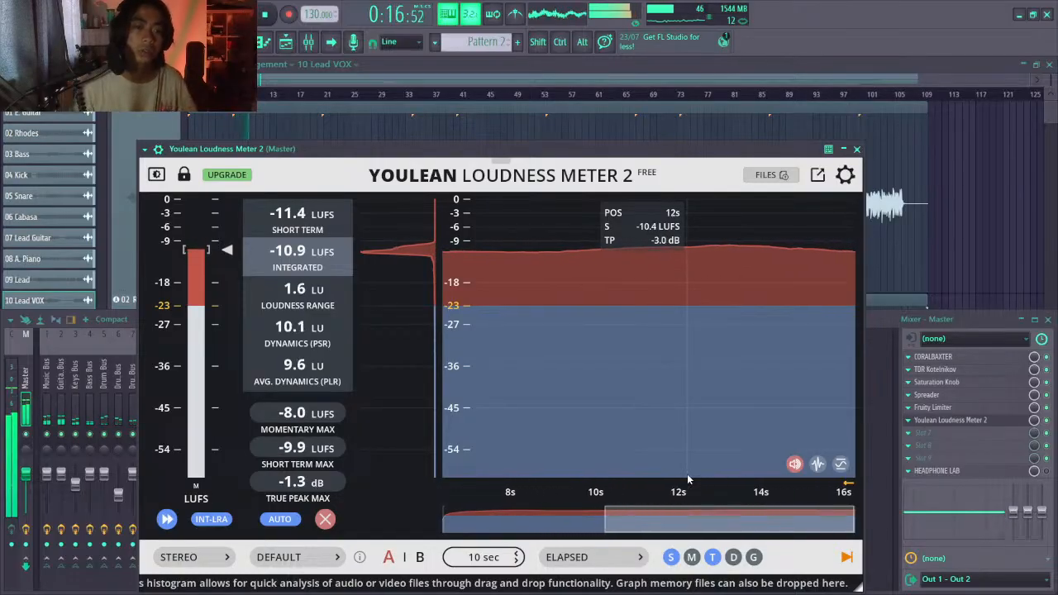
click(842, 150)
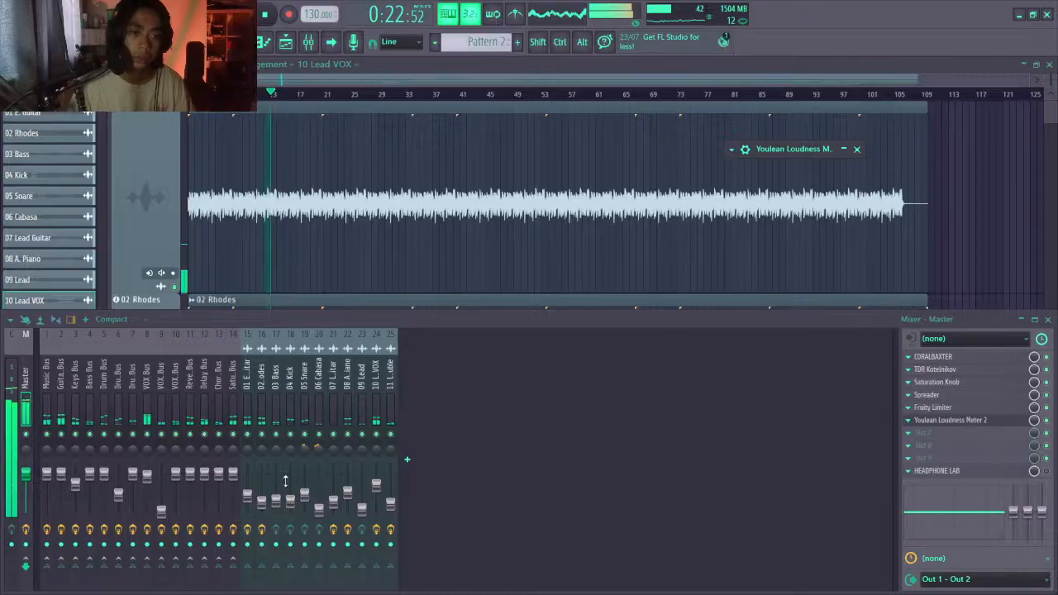
Review the 06 Cabasa, 11 Lead Double, 10 Lead VOX, 08 A. Piano, 02 Rhodes and 01 E. Guitar mixer tracks during playback
click(319, 407)
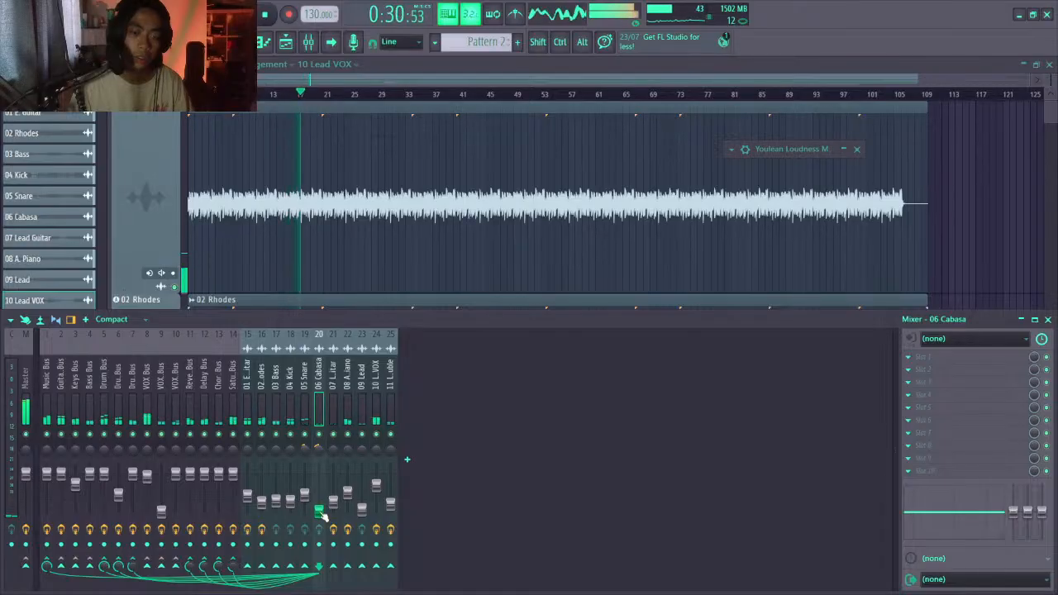
click(390, 381)
click(377, 382)
click(345, 382)
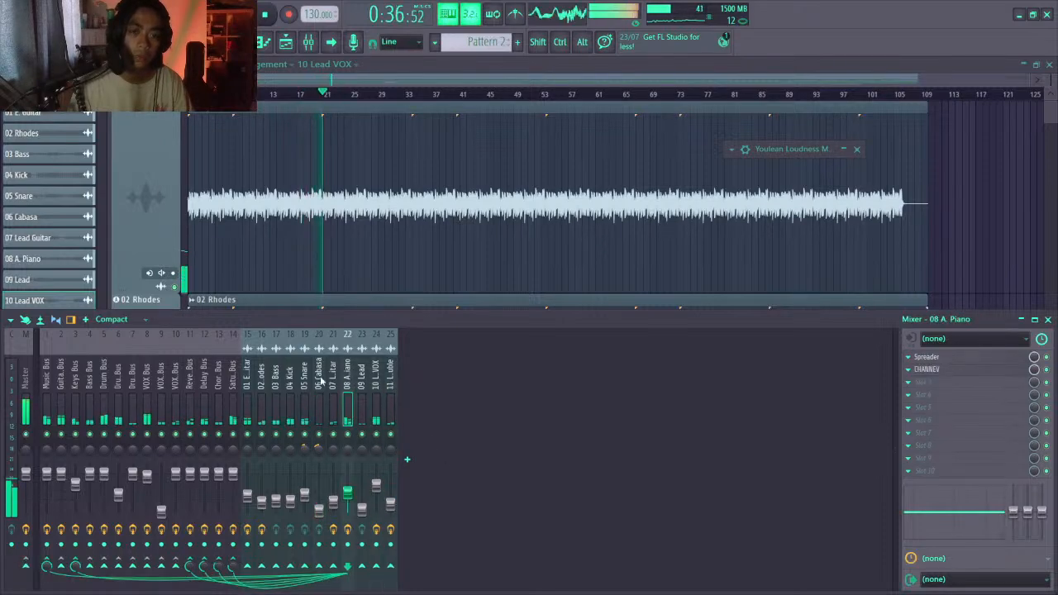
click(258, 375)
click(247, 378)
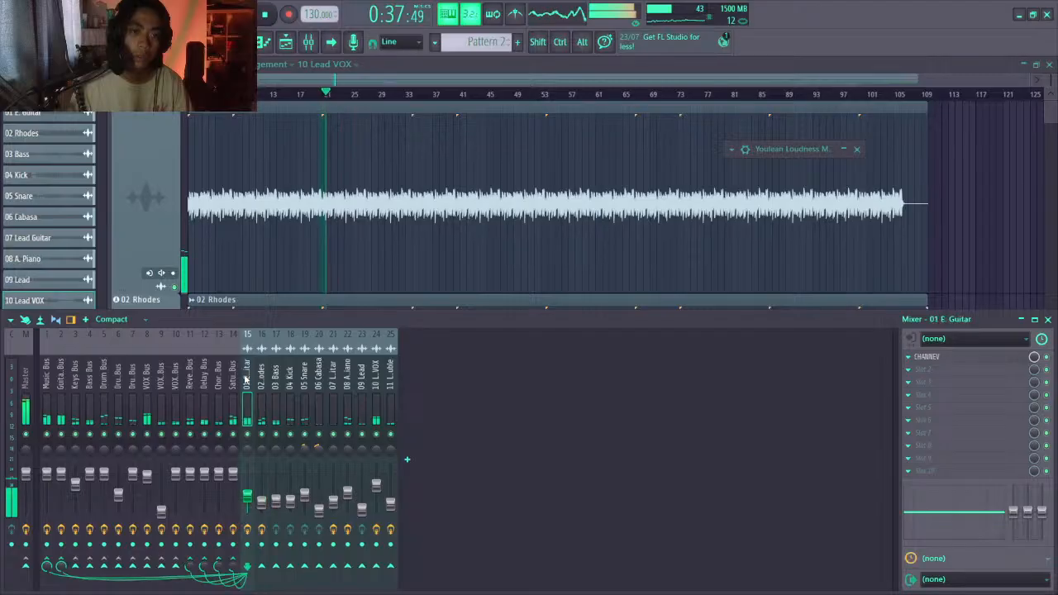
Restore Youlean Loudness Meter 2 to recheck the master loudness, close it and stop playback
double_click(809, 152)
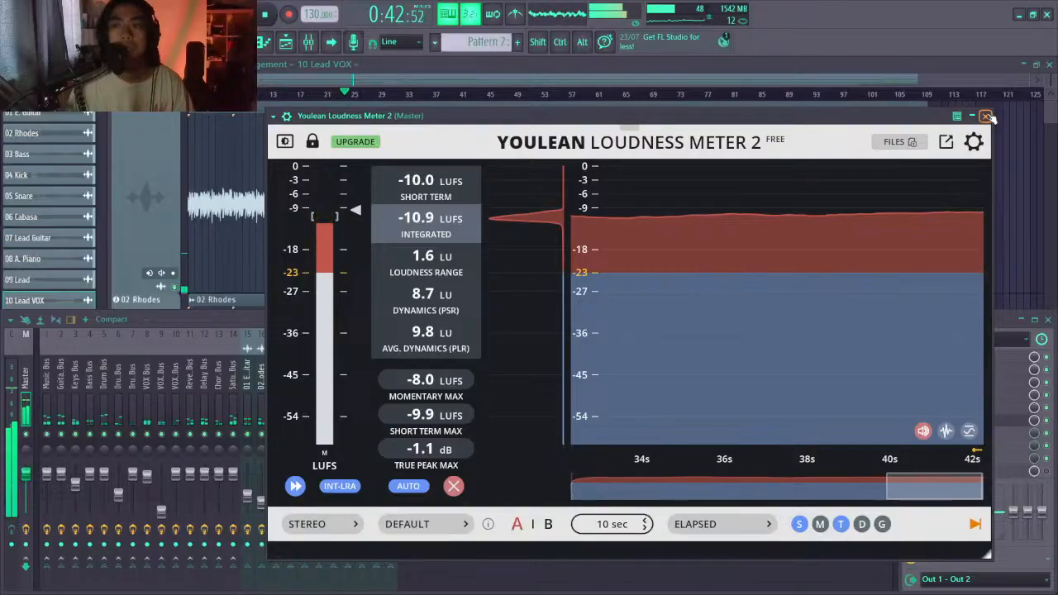
click(984, 116)
key(space)
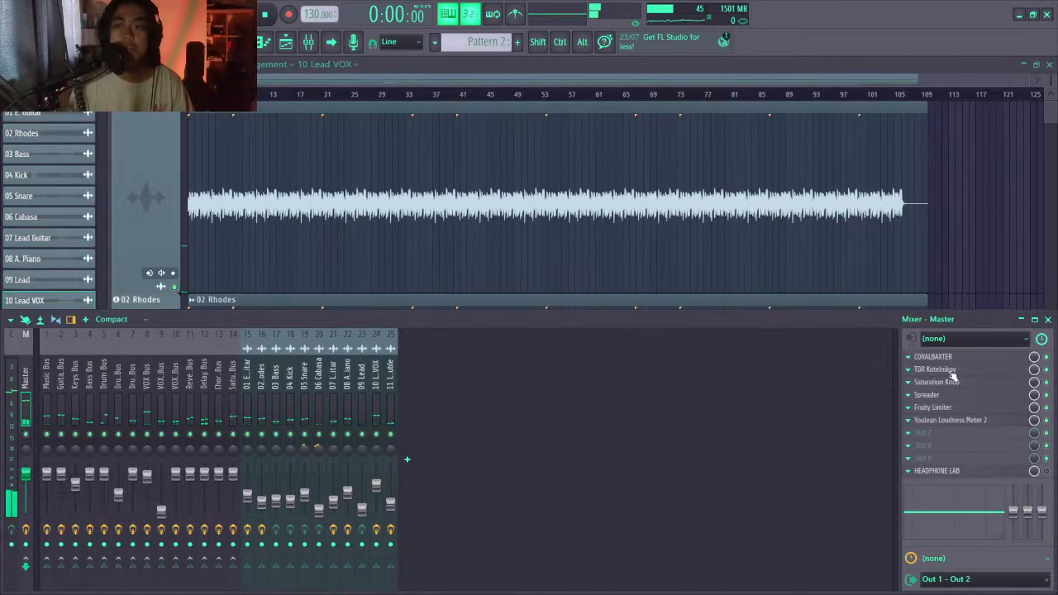
Raise the gain of the Fruity Limiter on the Master track
click(964, 410)
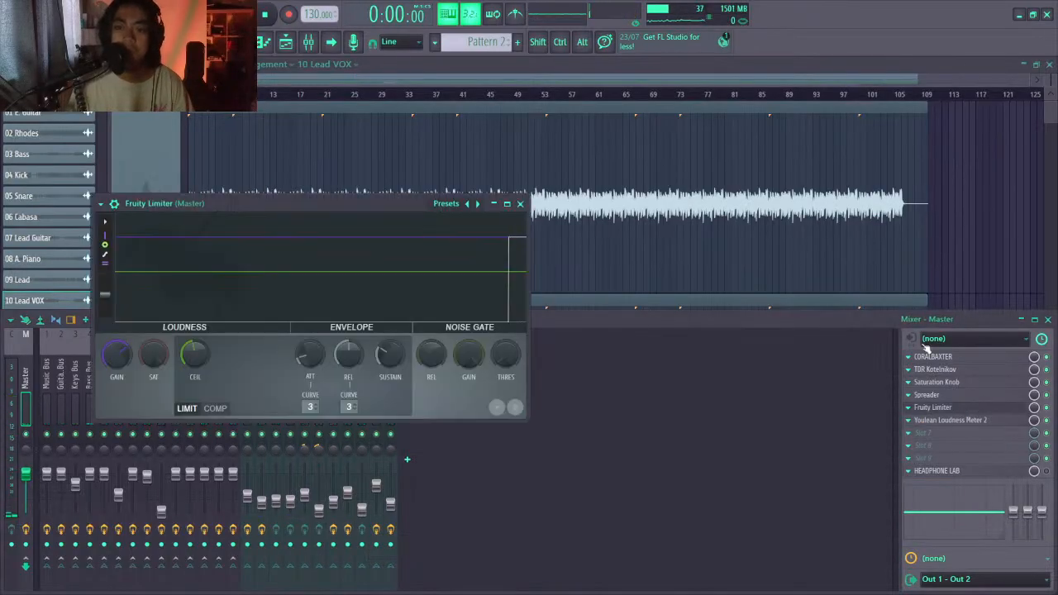
drag(119, 362, 120, 314)
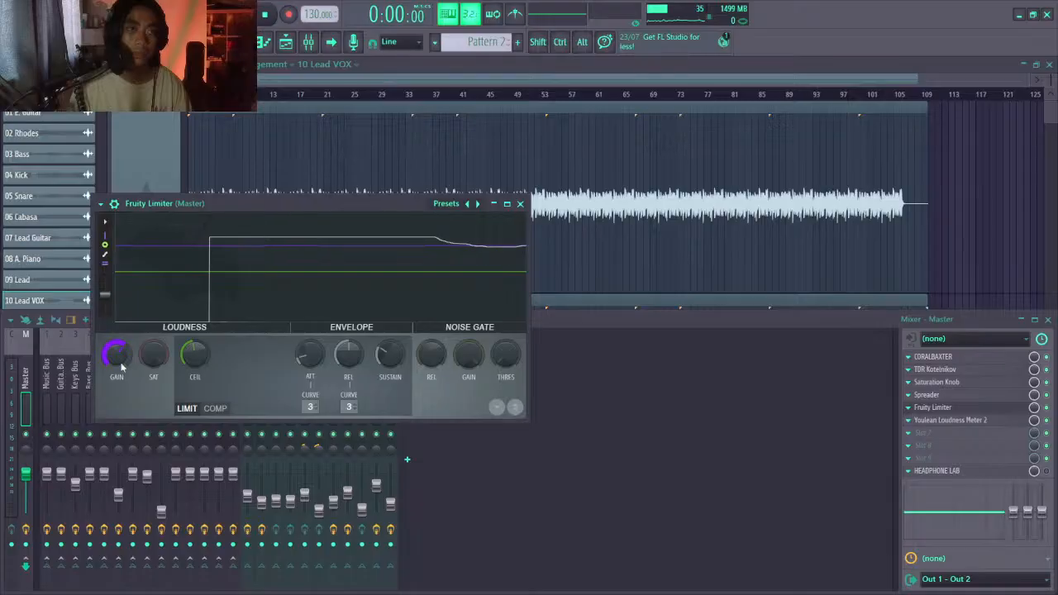
Play the song with the limiter window closed, check the master loudness in Youlean Loudness Meter 2 and close the meter
key(space)
click(520, 203)
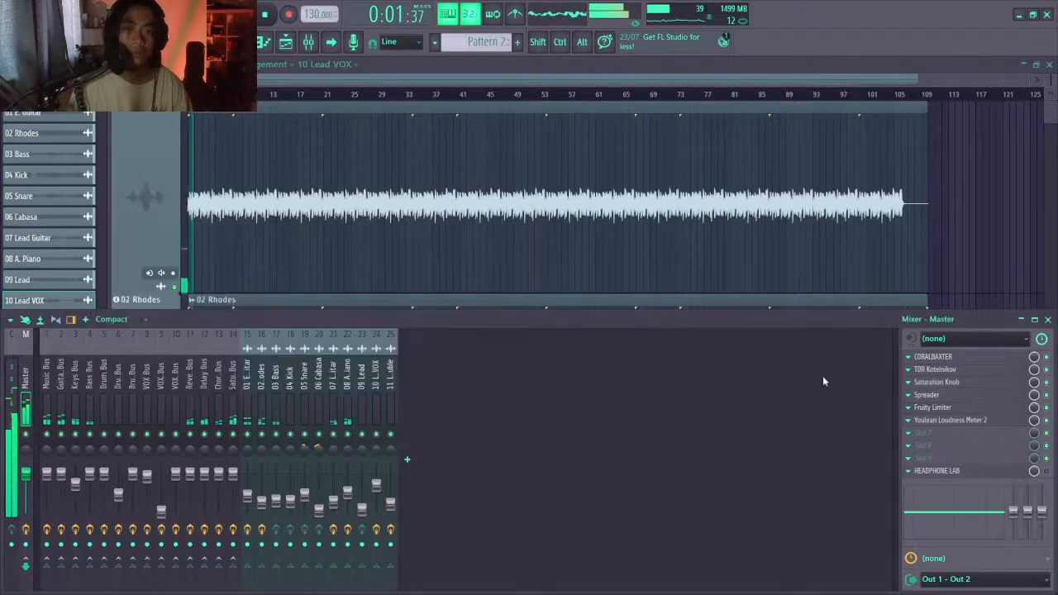
click(969, 421)
click(970, 421)
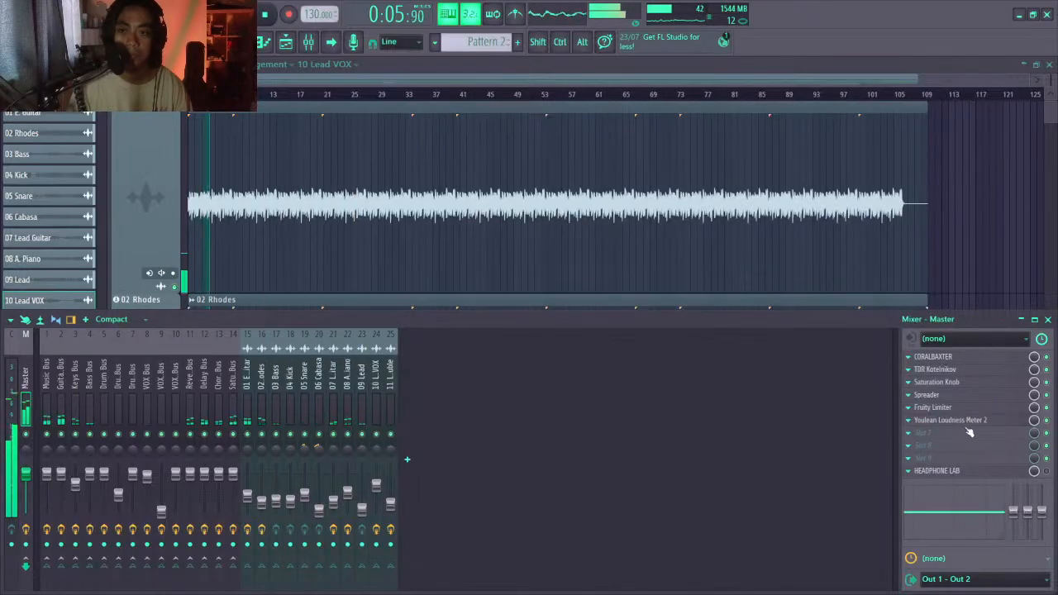
click(959, 420)
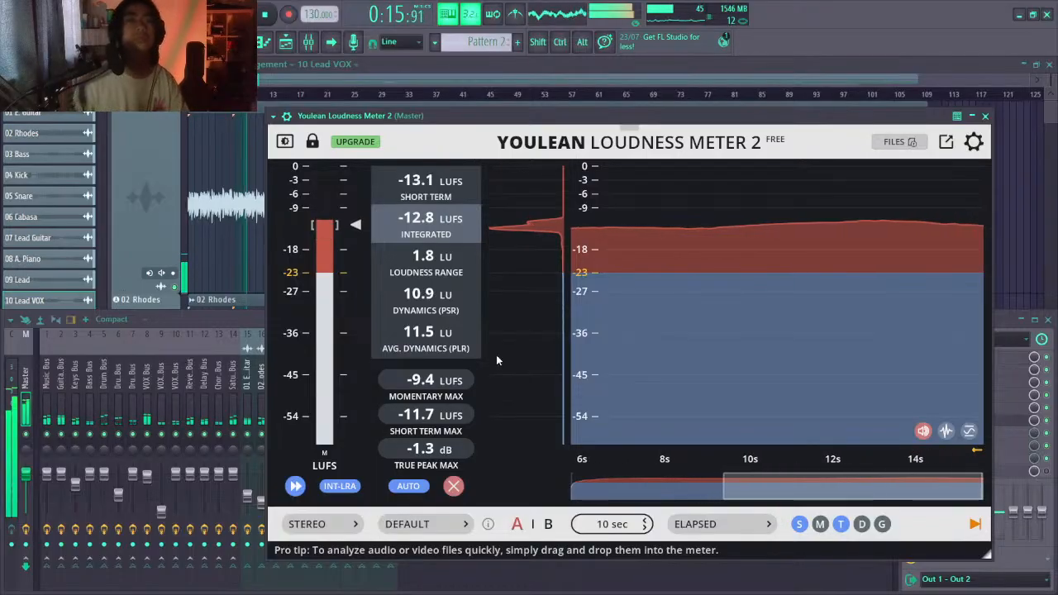
key(Escape)
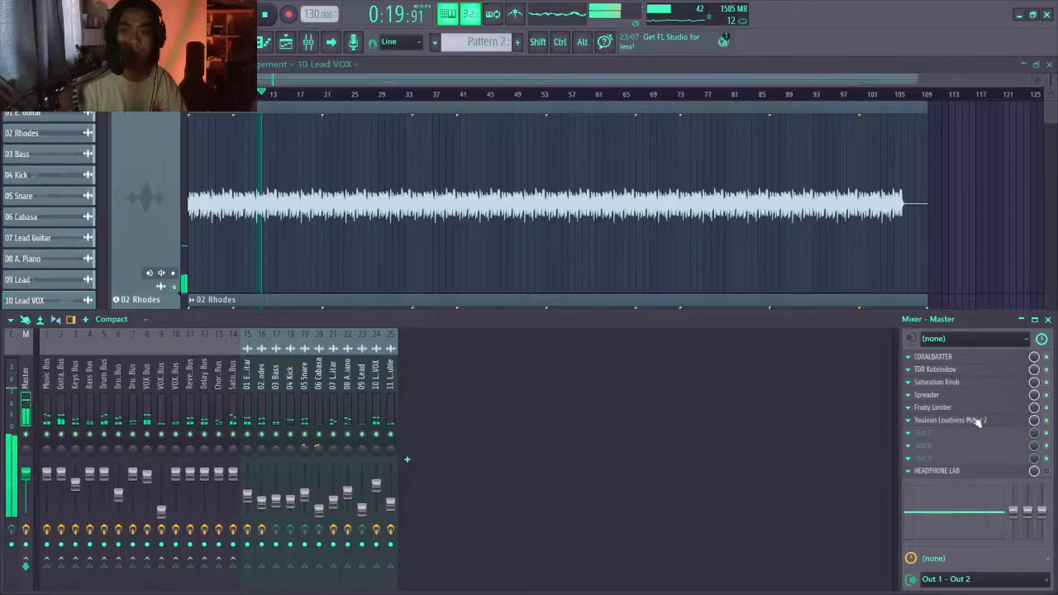
Raise the Fruity Limiter's gain slightly further on the Master track, close the limiter and stop playback
click(933, 408)
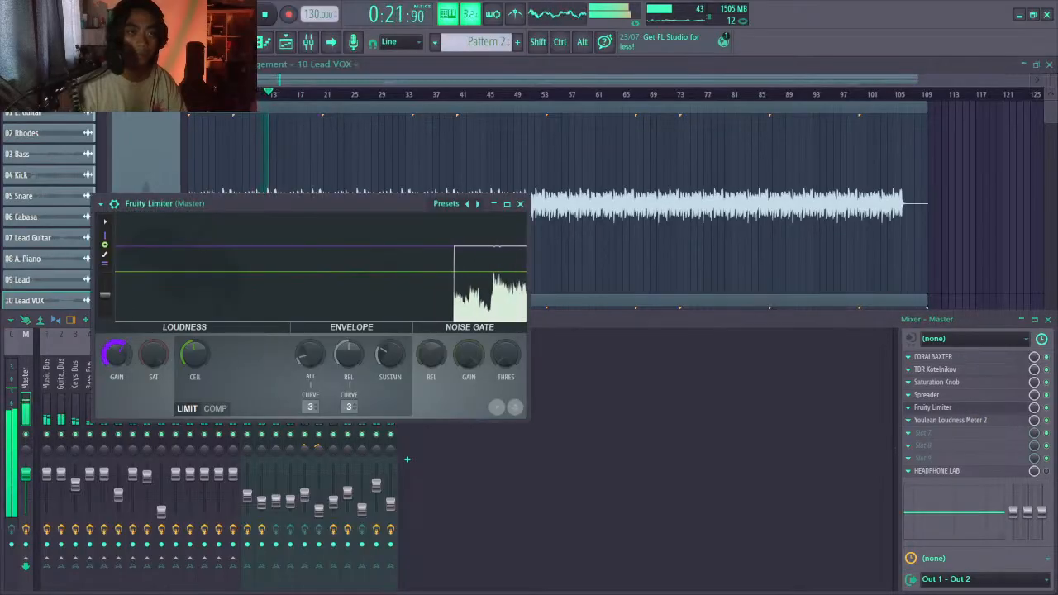
drag(117, 354, 116, 347)
key(Escape)
key(space)
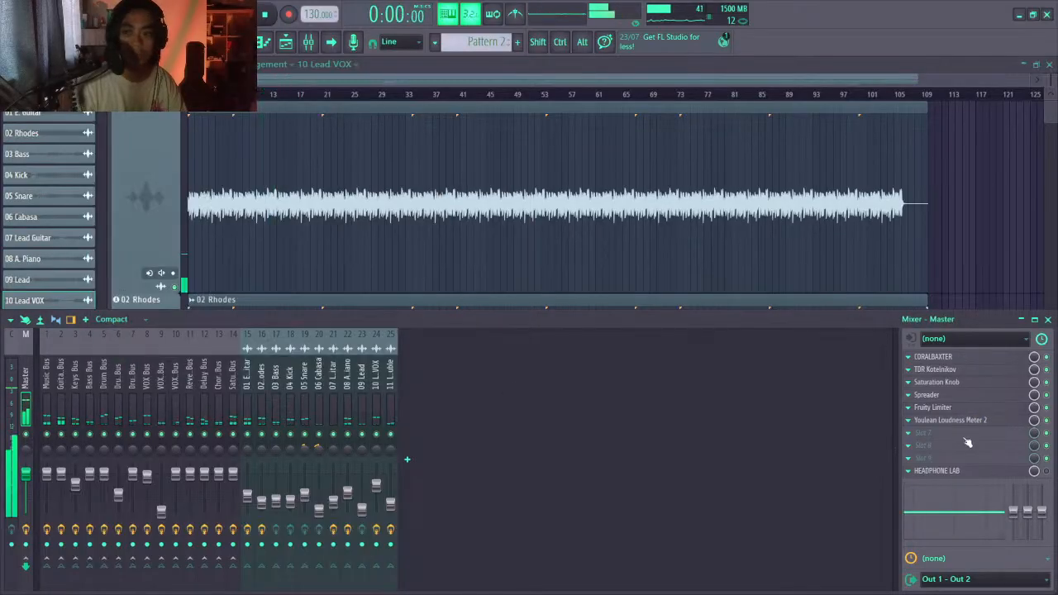
Measure the song's loudness from the beginning in Youlean Loudness Meter 2, hiding the mixer during playback before restoring the minimized meter
click(925, 420)
key(space)
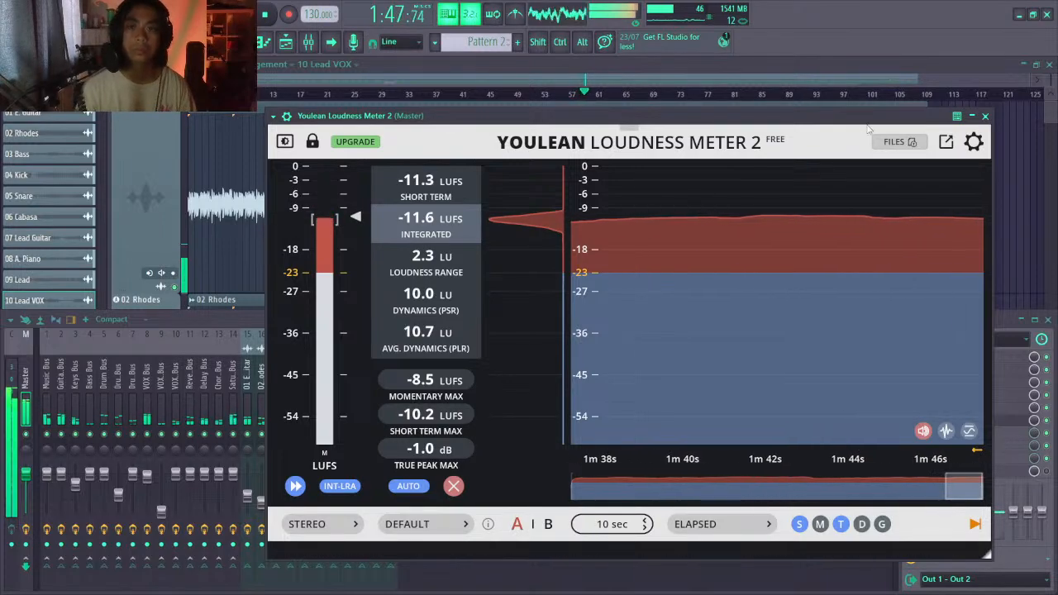
click(971, 116)
click(306, 394)
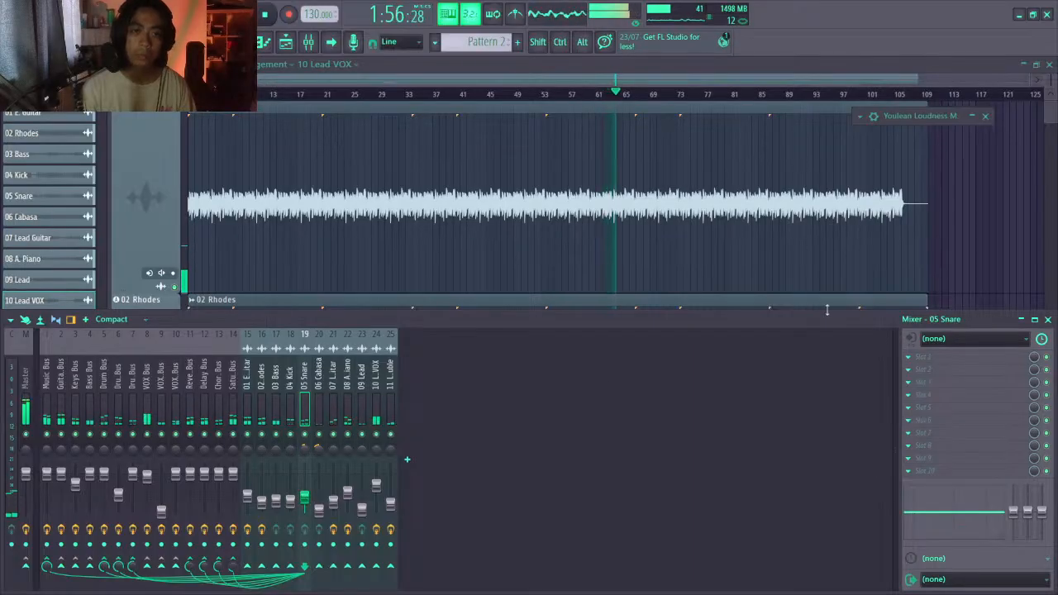
click(1047, 319)
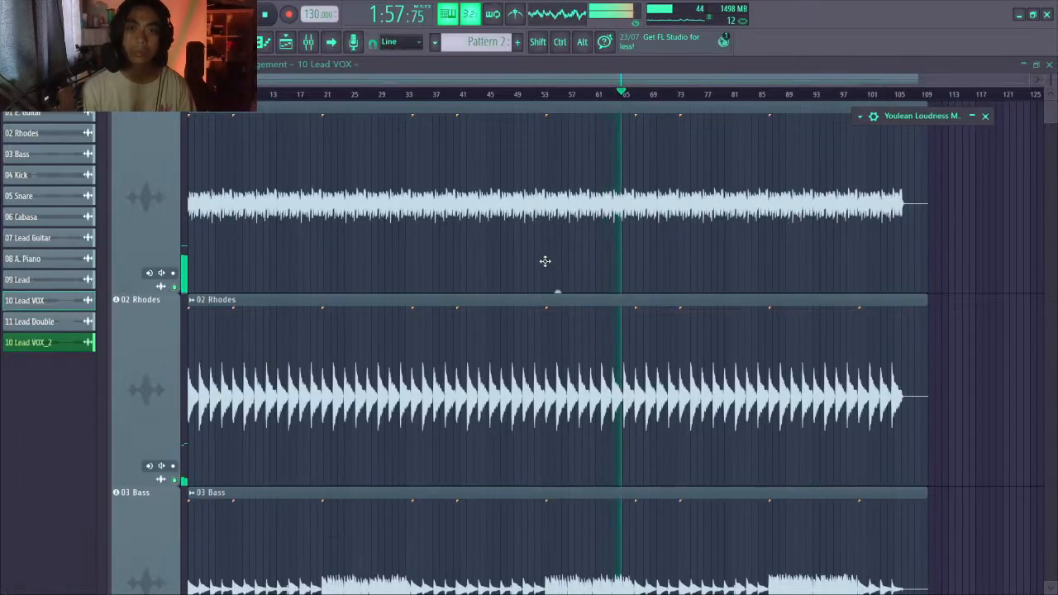
click(939, 117)
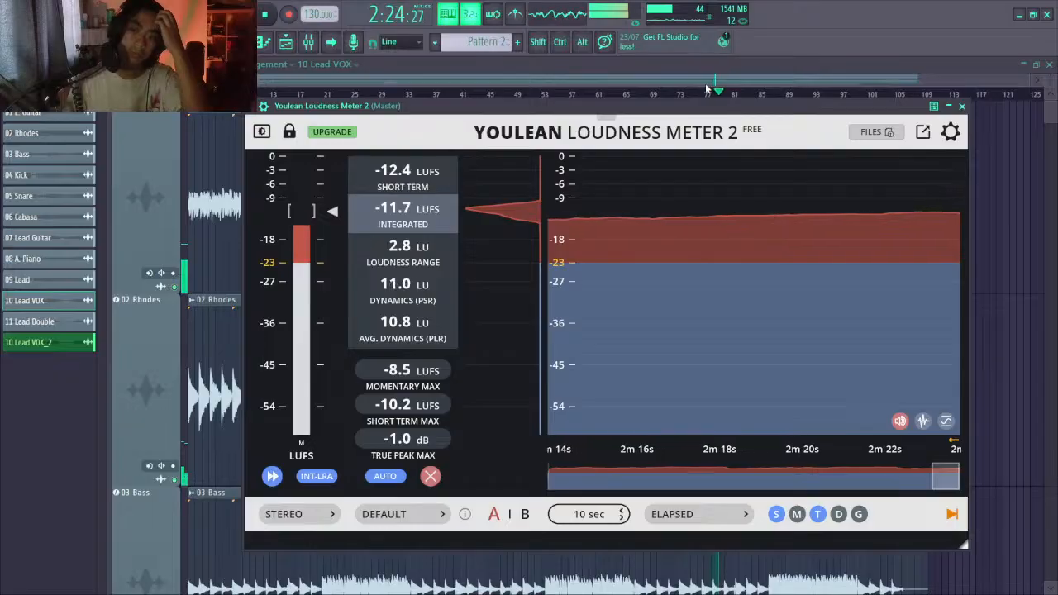
Compare the meter's dynamics, loudness and true peak histograms through the end of the song, close the meter and stop playback
click(922, 422)
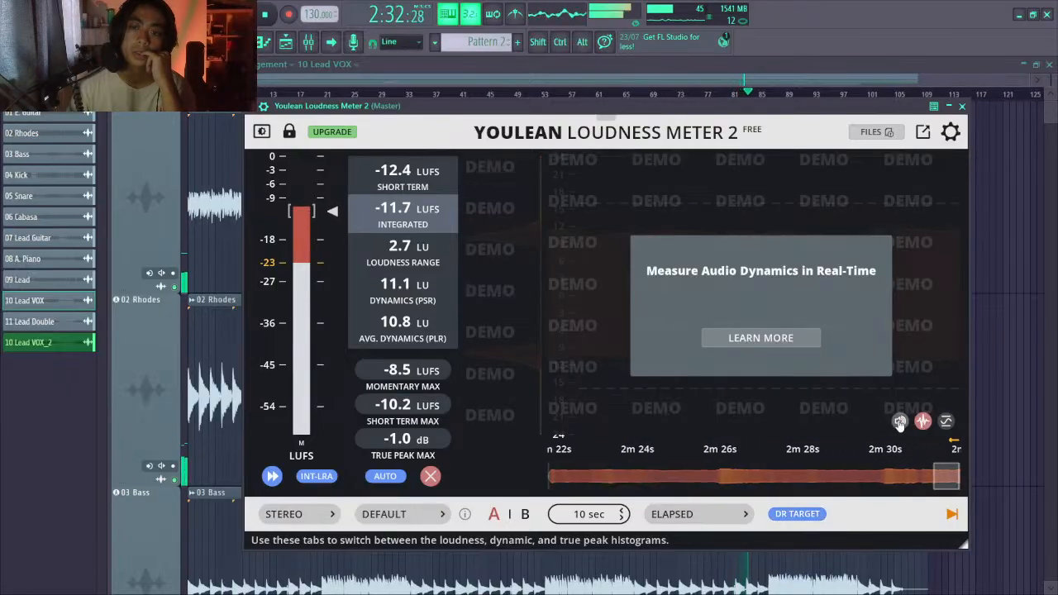
click(900, 423)
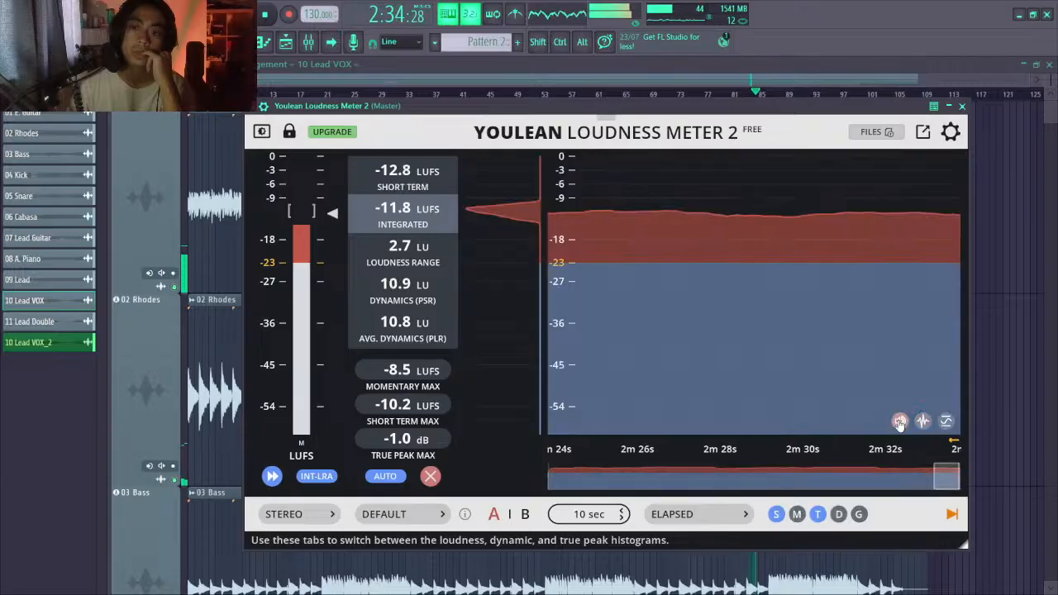
click(946, 422)
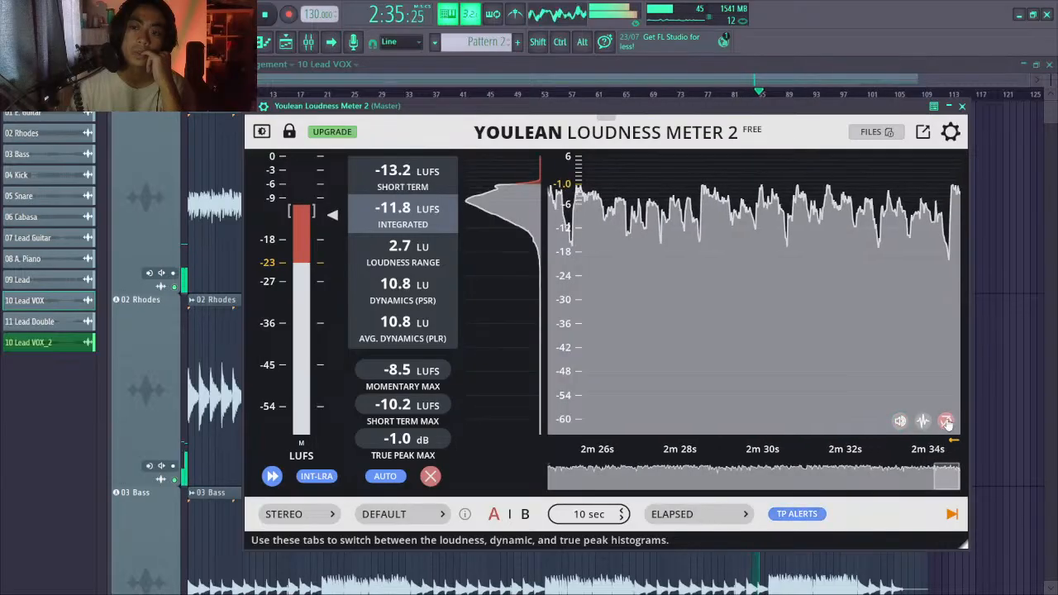
click(899, 422)
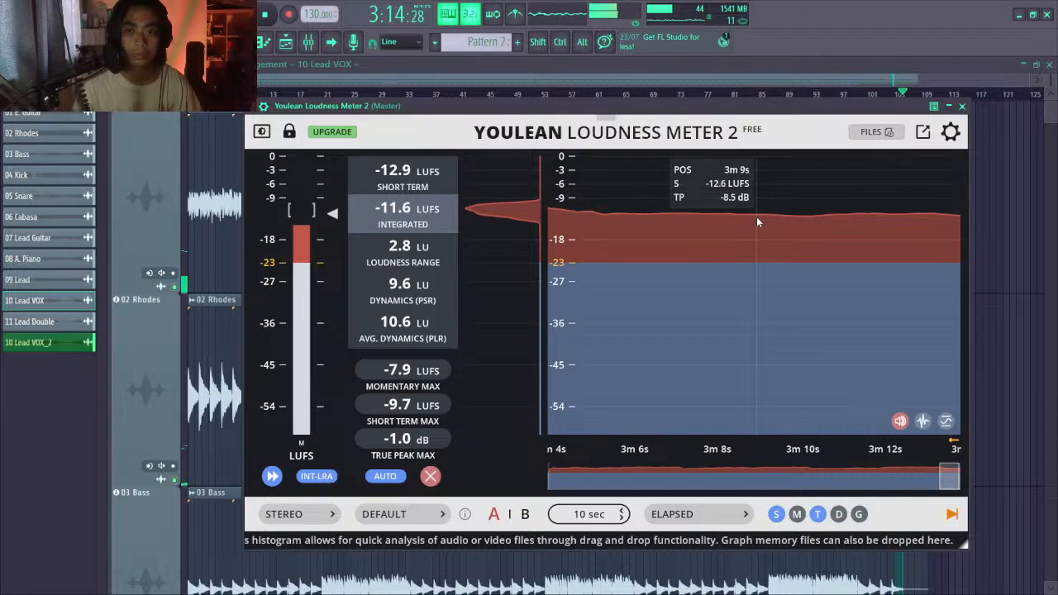
click(961, 107)
key(space)
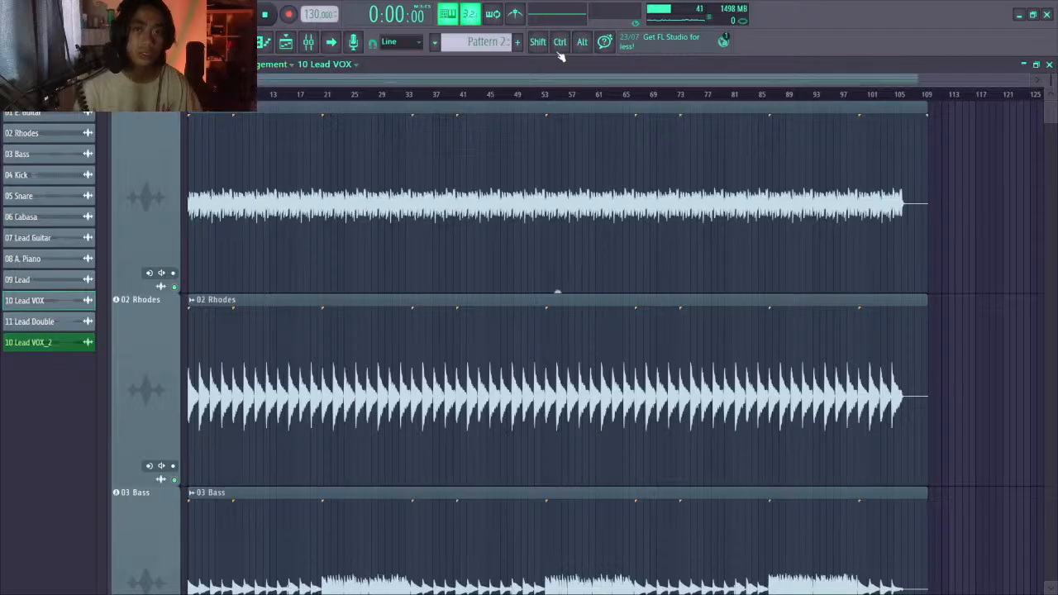
Remove the HEADPHONE LAB plugin from the Master track's effect chain and hide the mixer
click(309, 41)
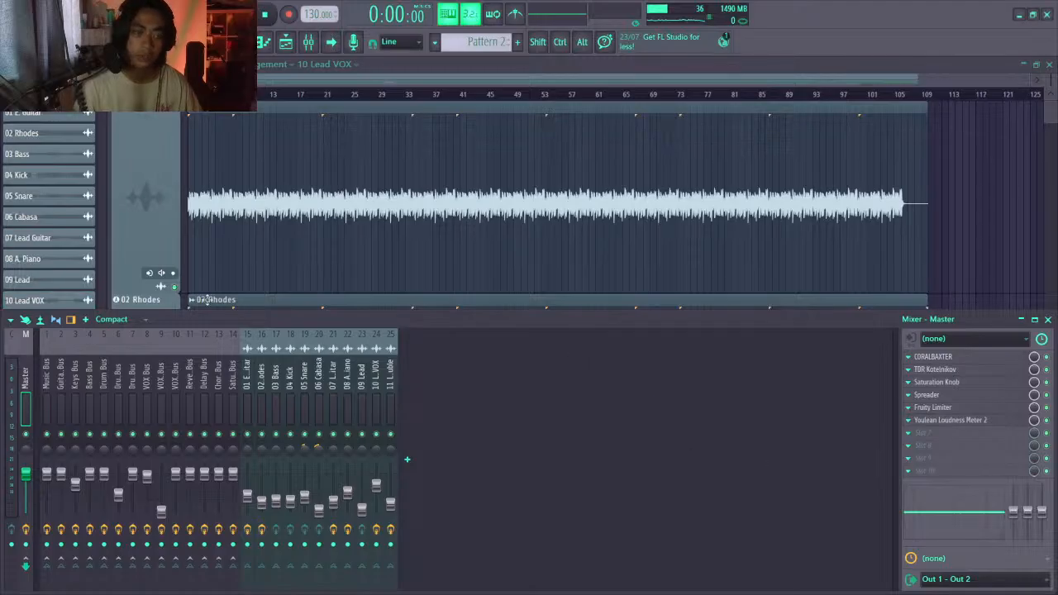
key(F9)
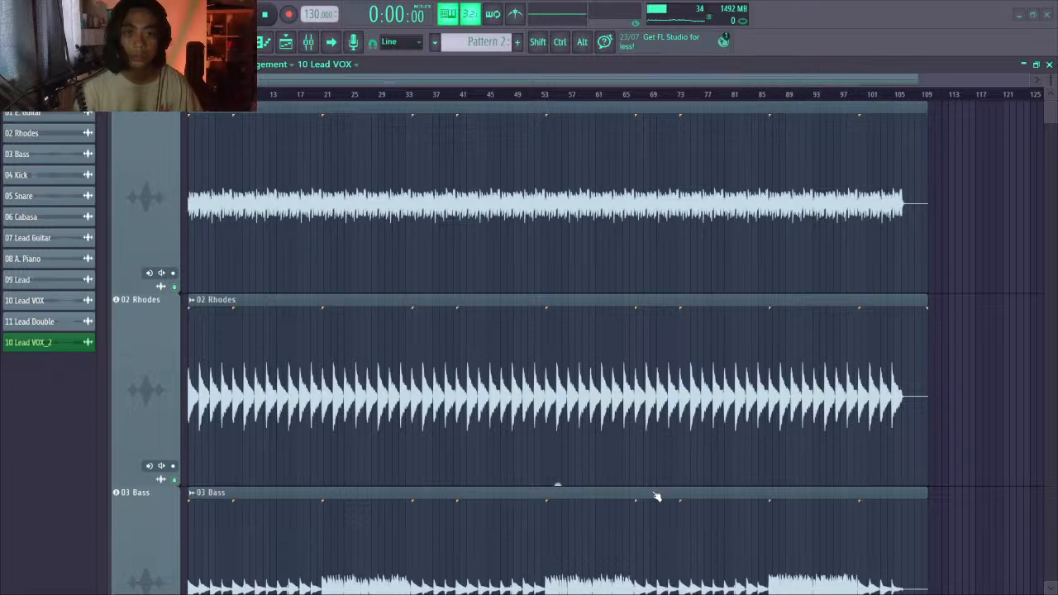
key(alt)
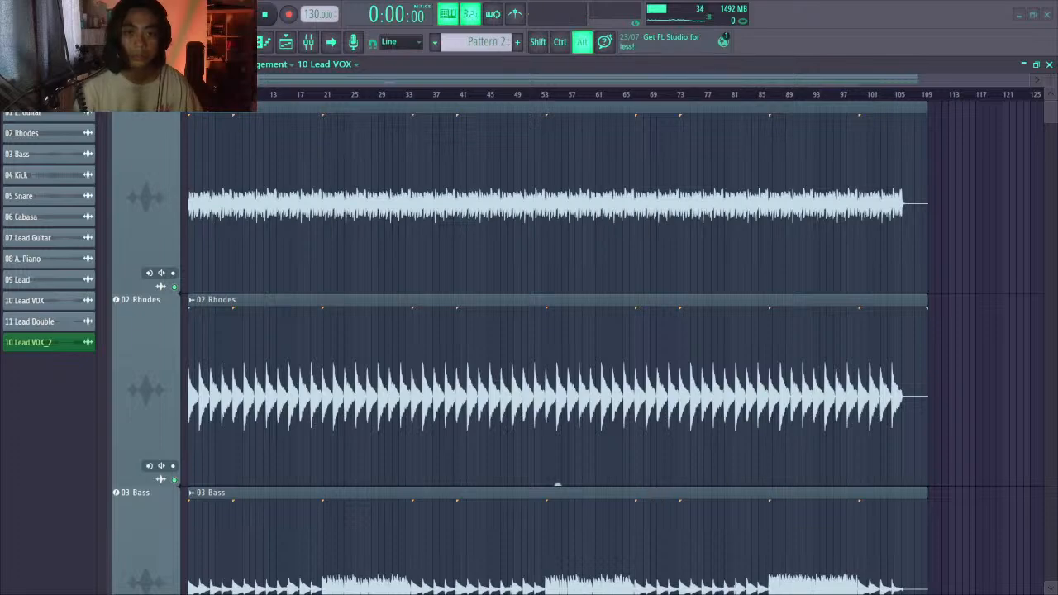